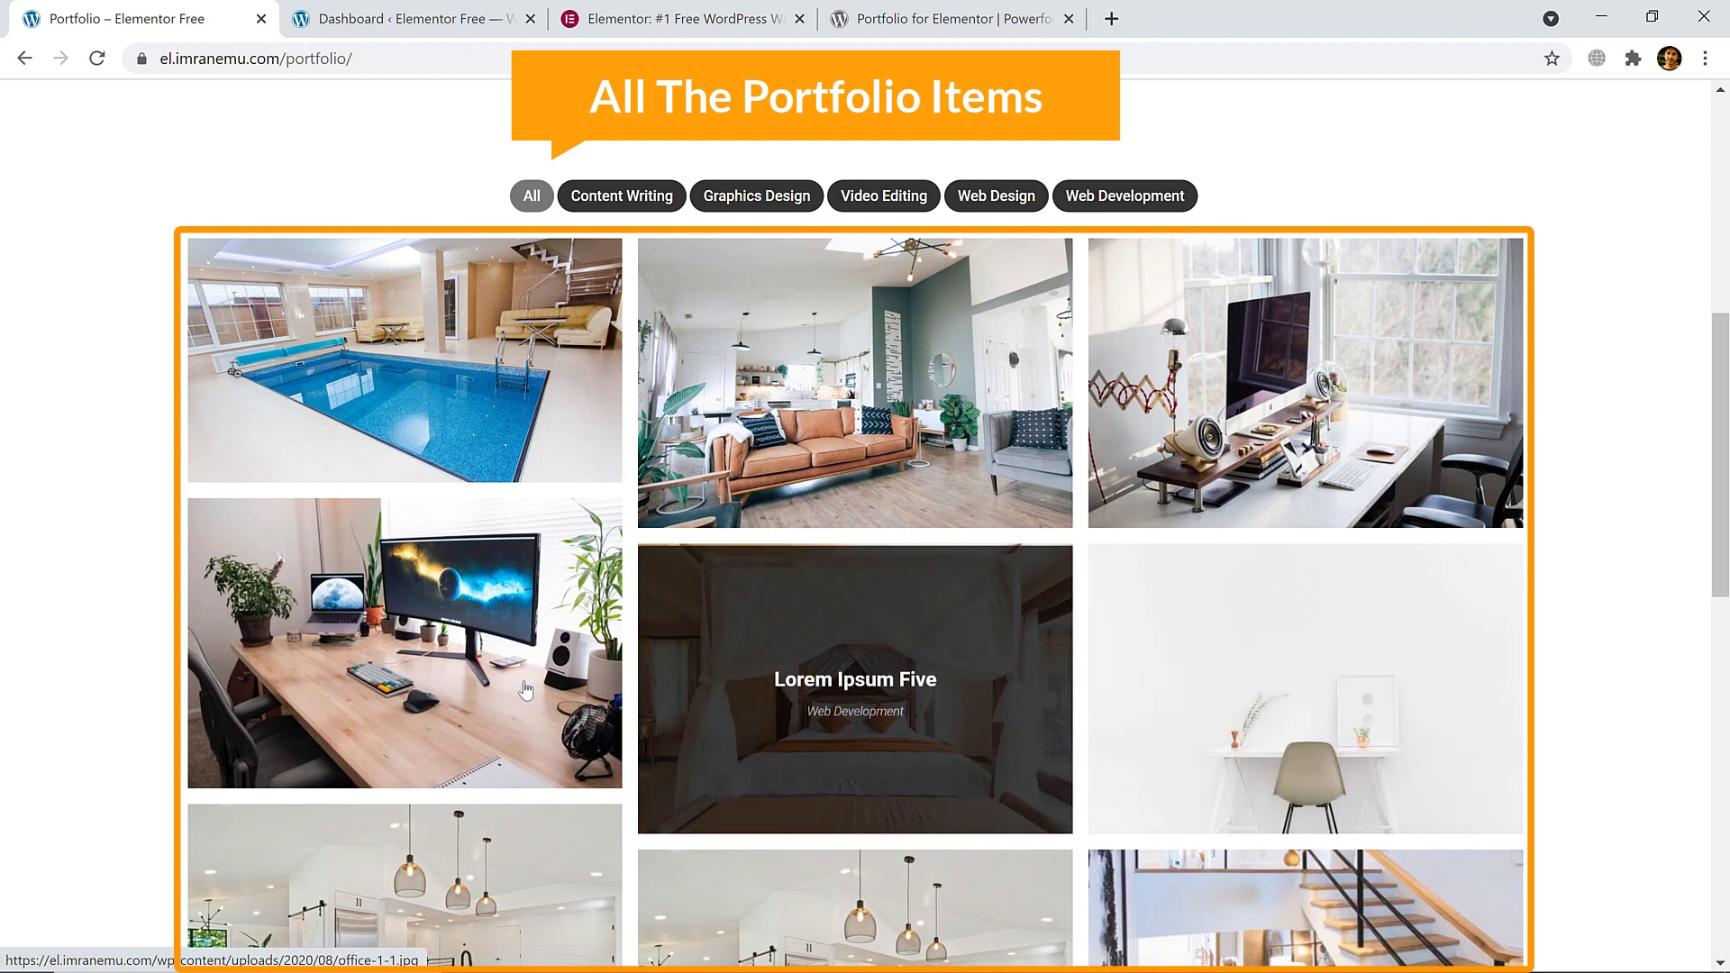
- Filter the demo portfolio by Content Writing, Graphics Design, Video Editing, Web Design and Web Development, and return to All
click(621, 196)
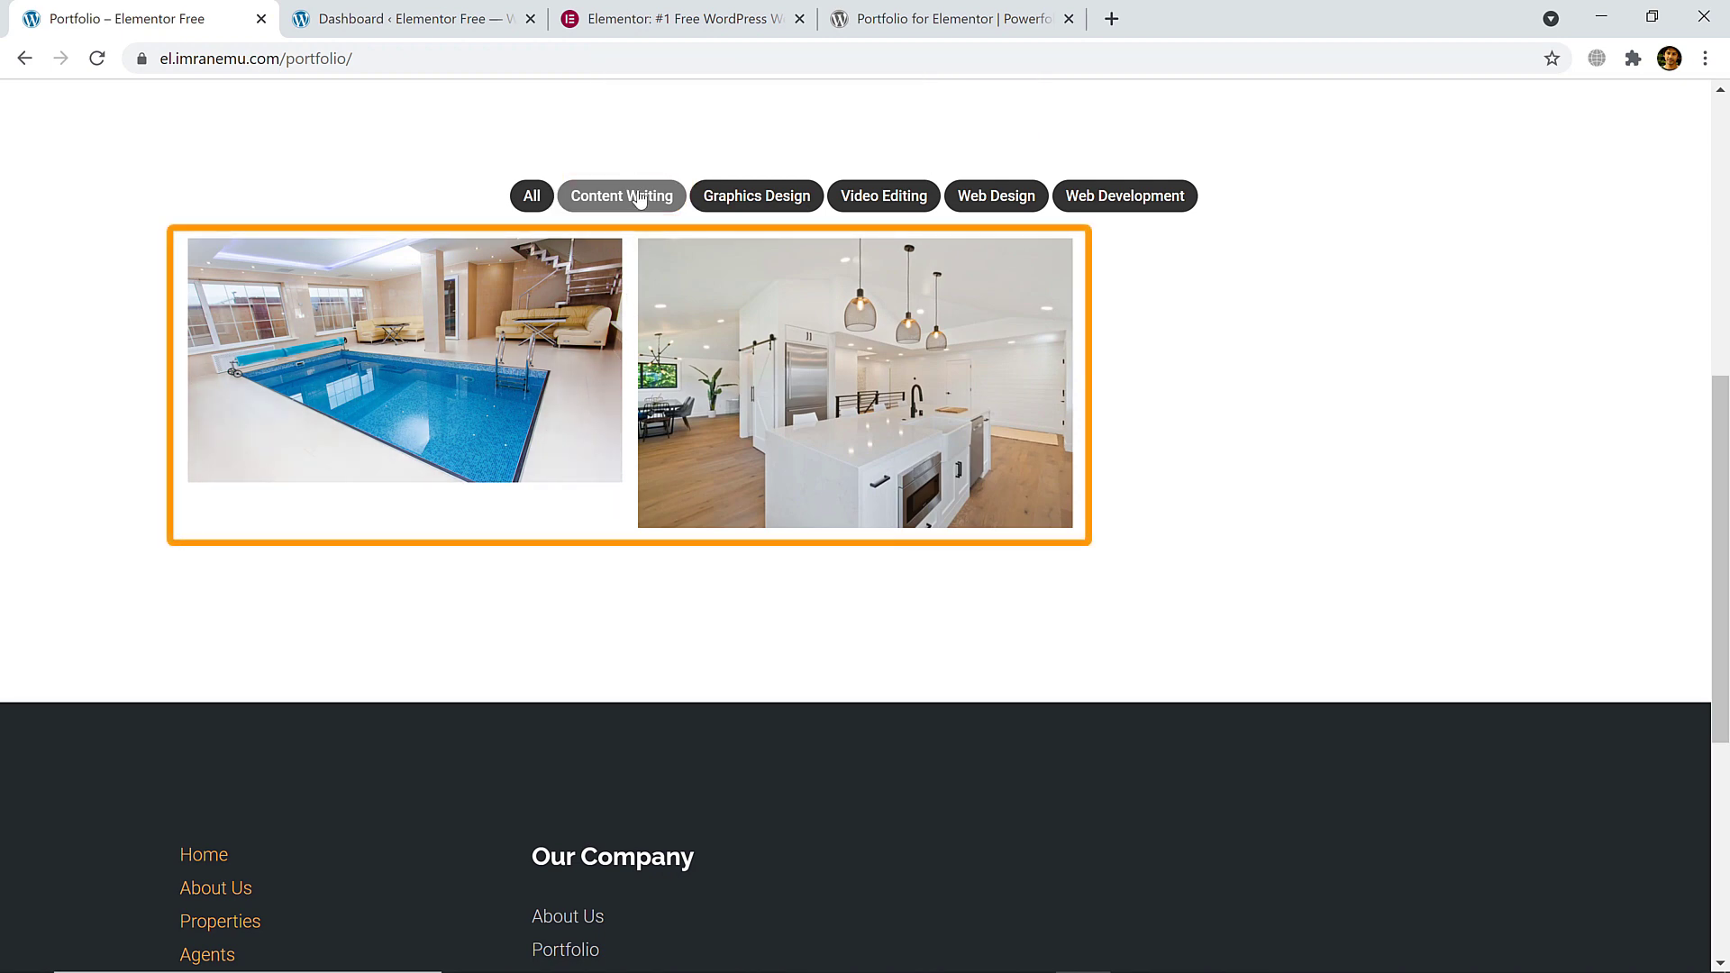
click(771, 209)
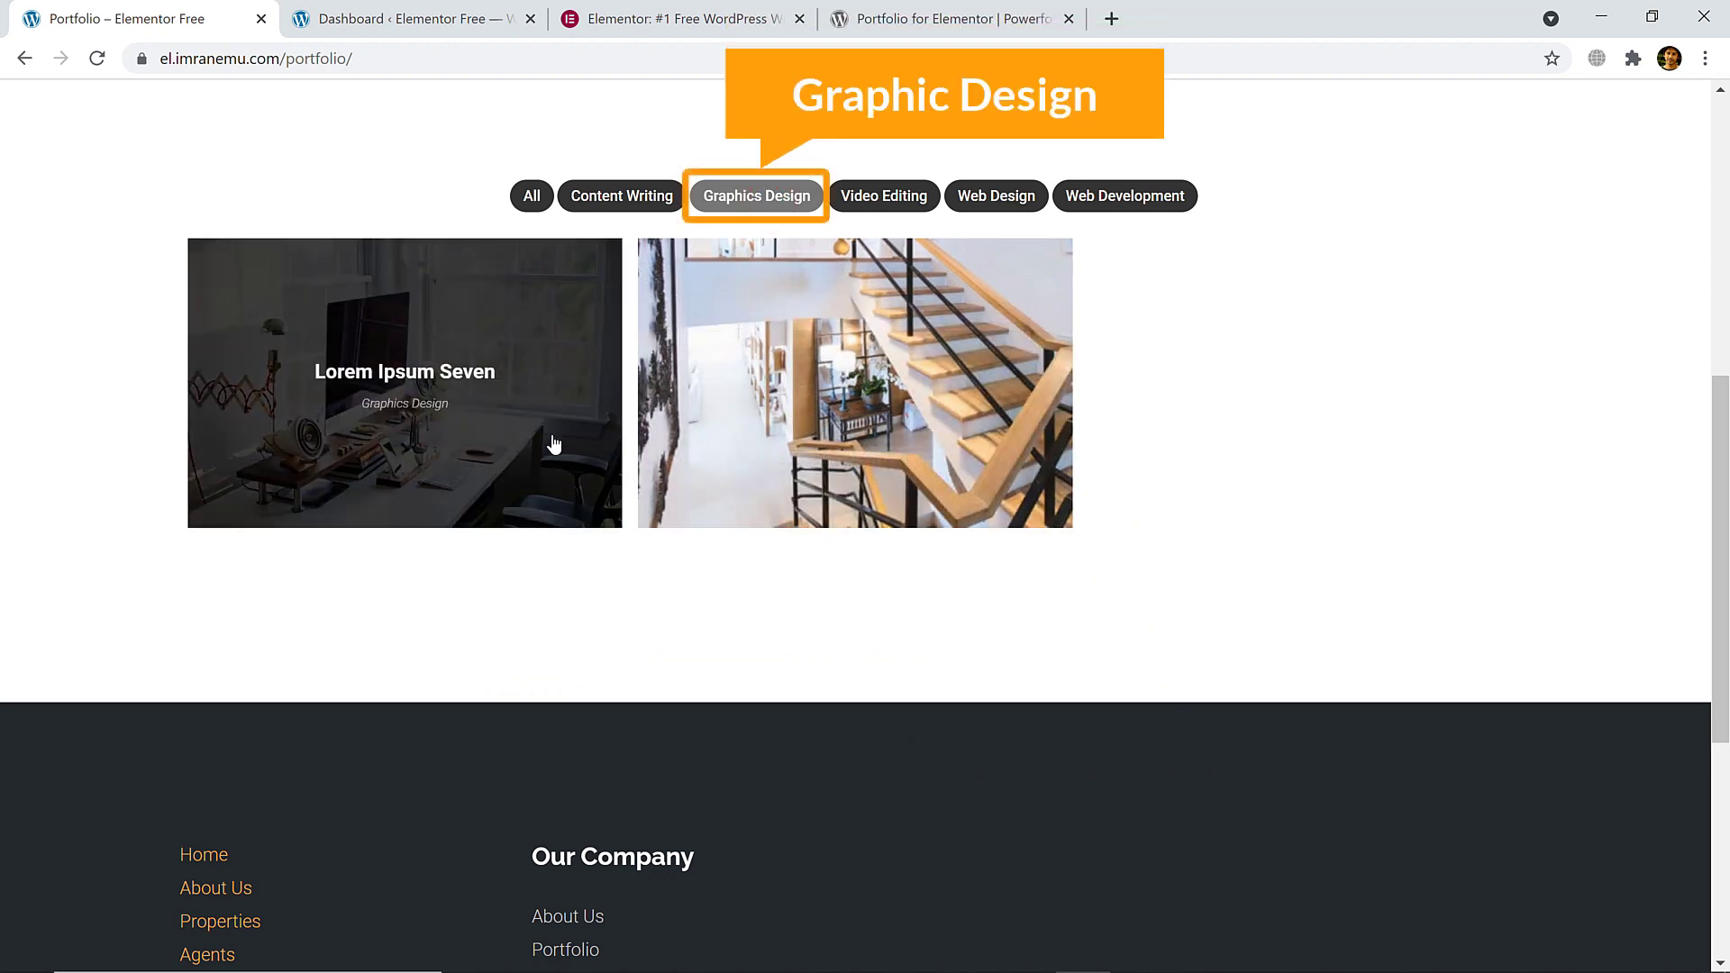
click(911, 202)
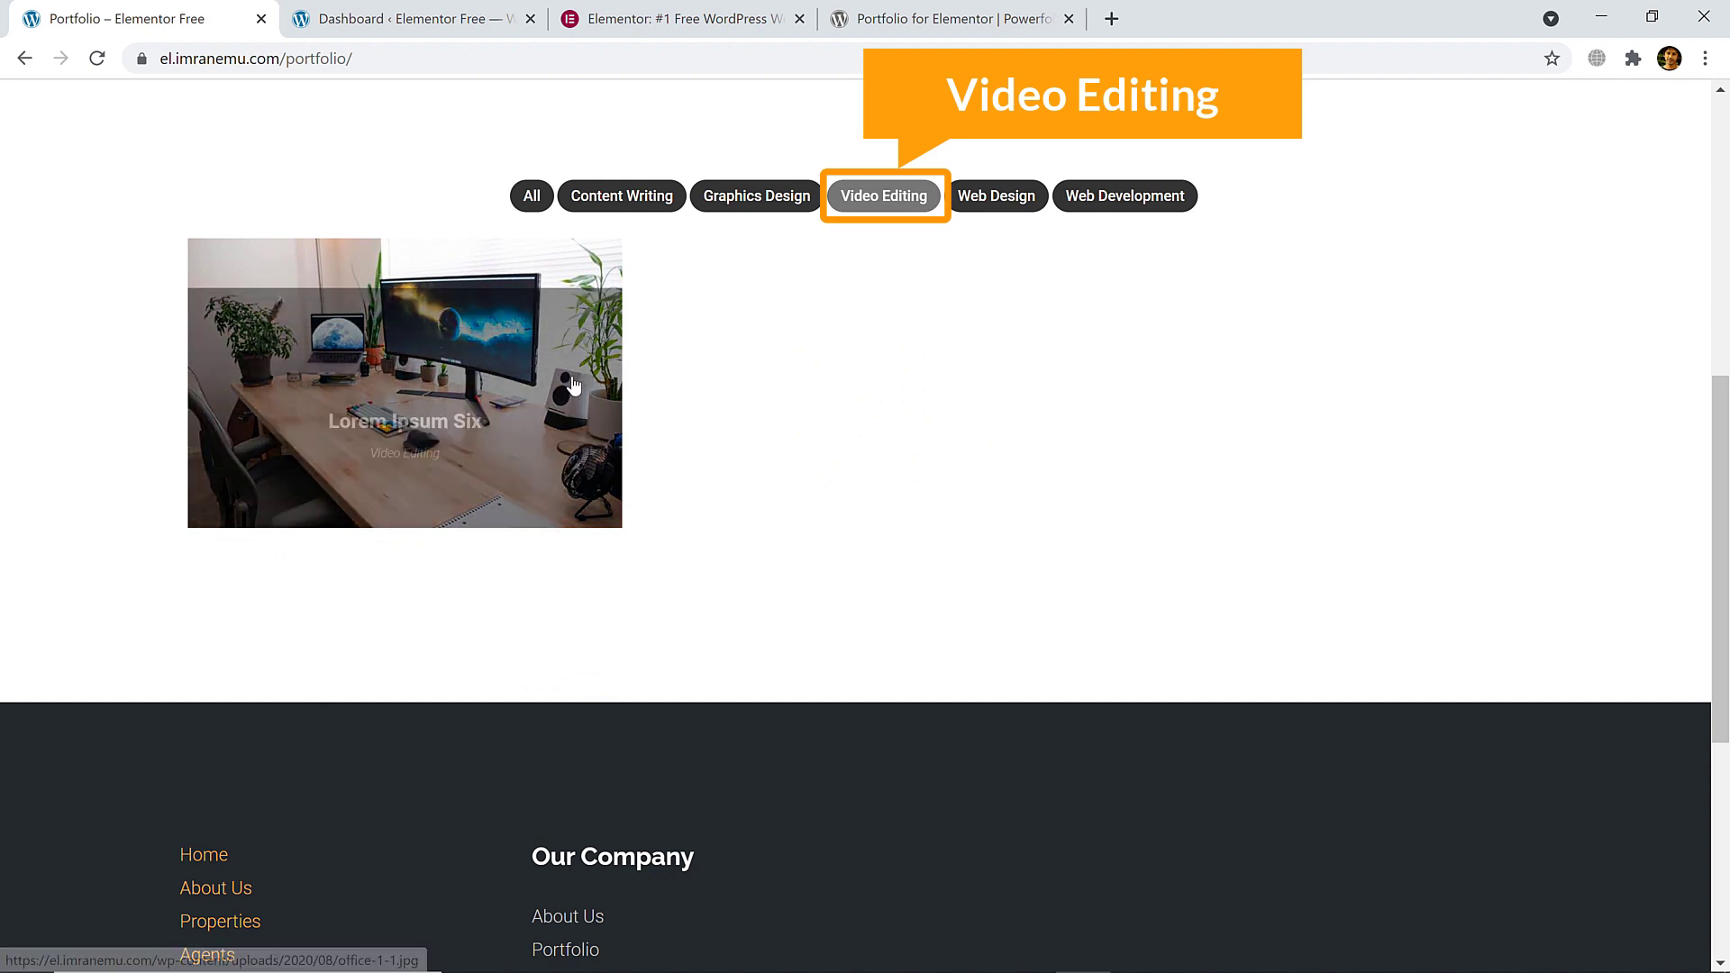
click(1009, 209)
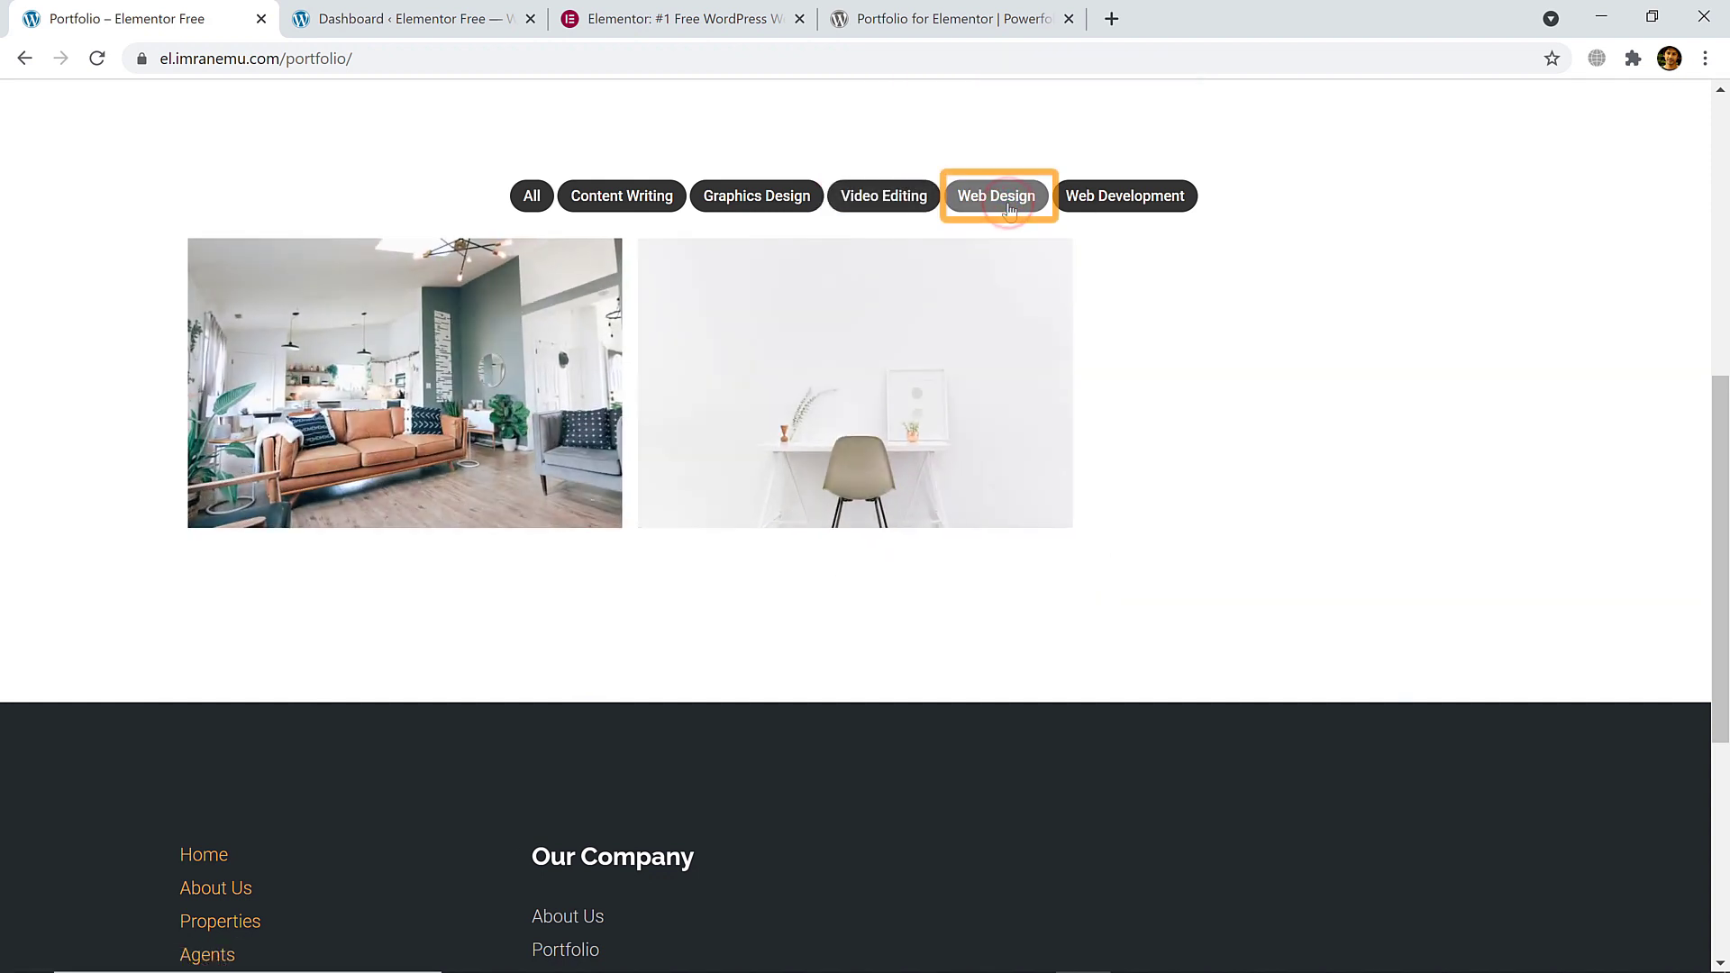
click(1120, 209)
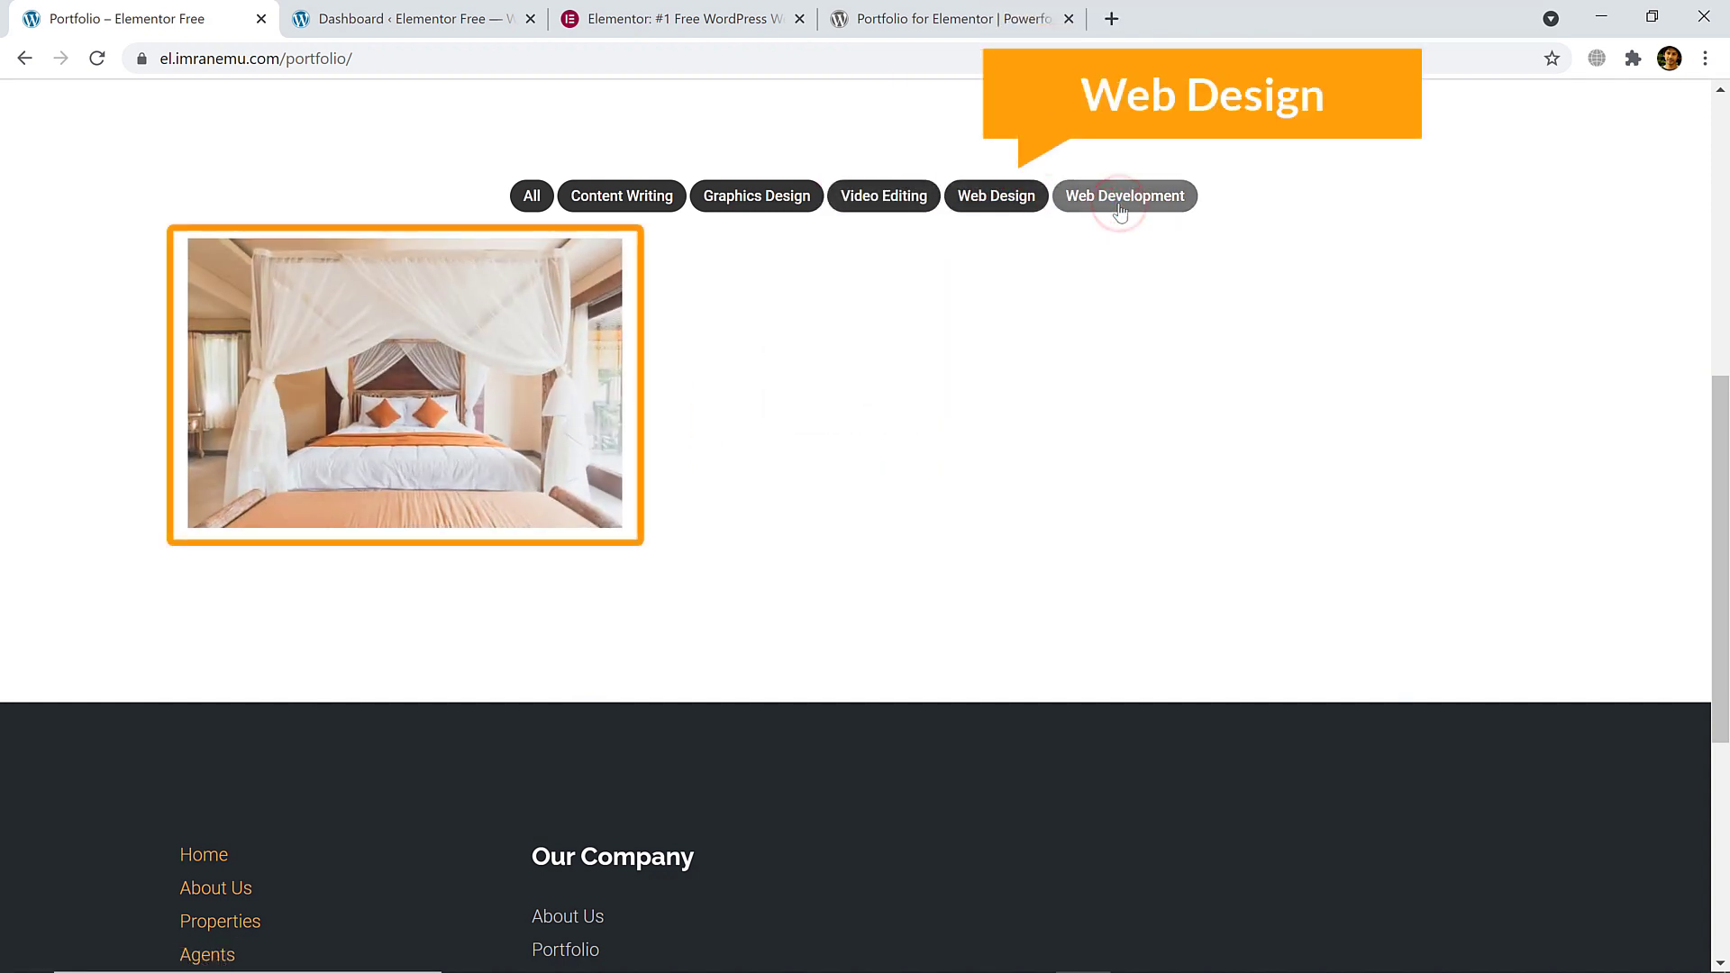
click(534, 199)
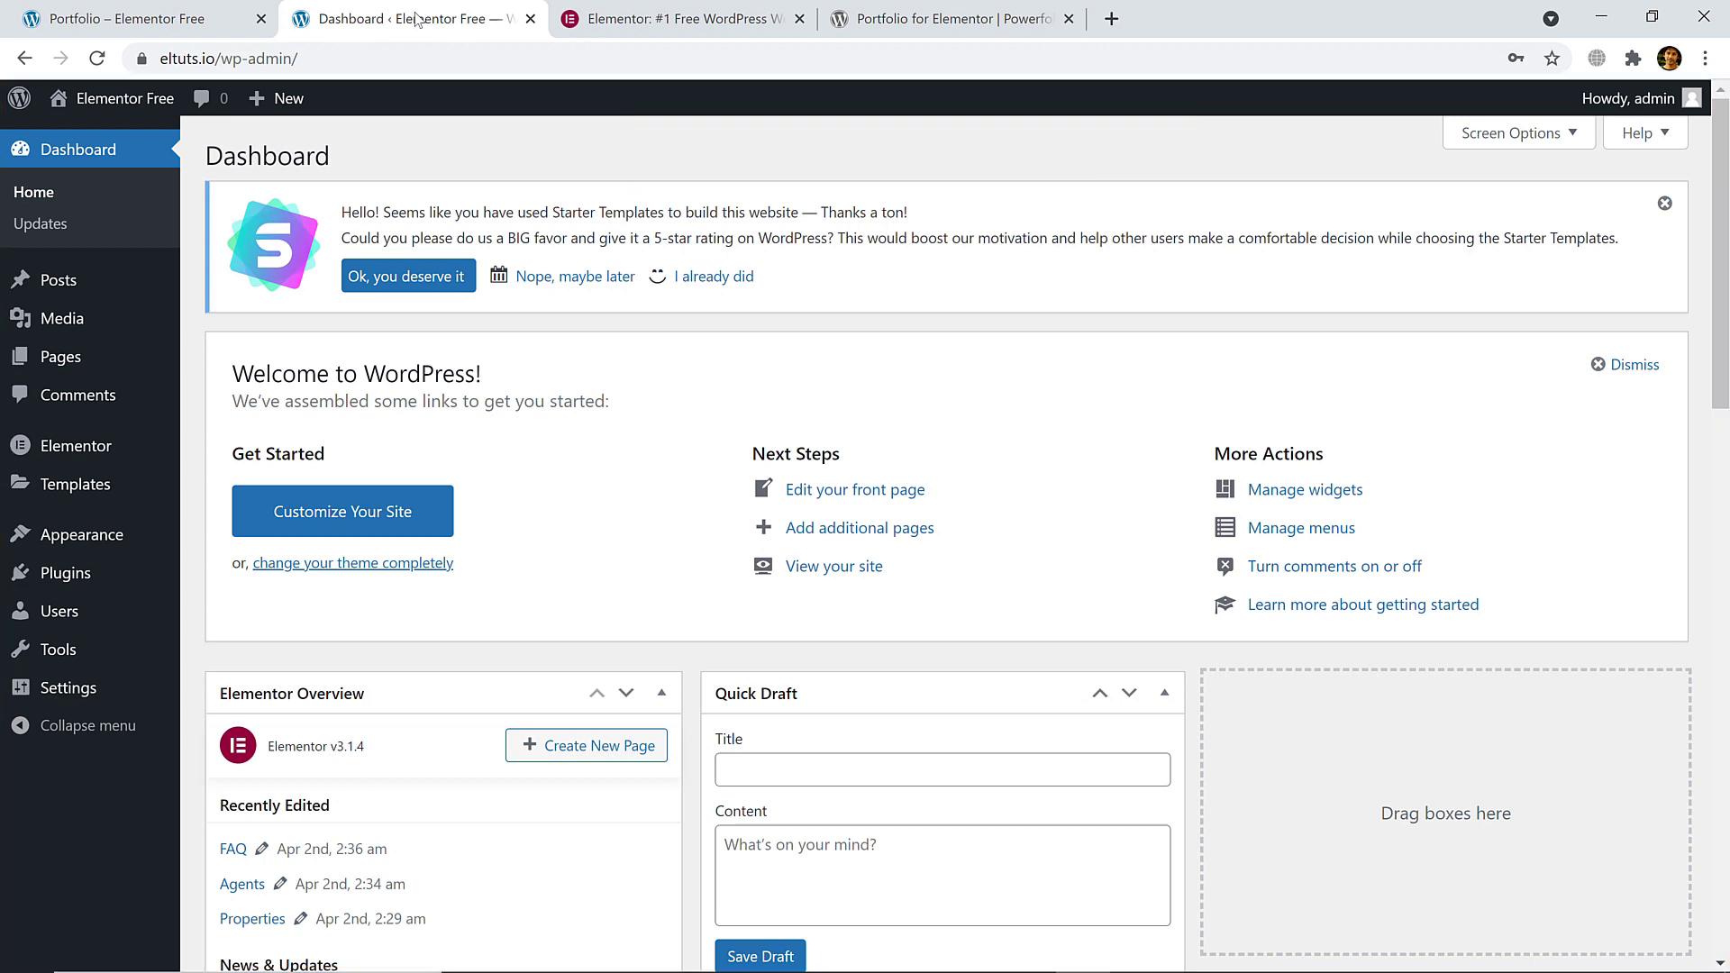
- Look at the Elementor options in the WordPress dashboard and at the Elementor website, and return to the dashboard
mouse_move(106, 455)
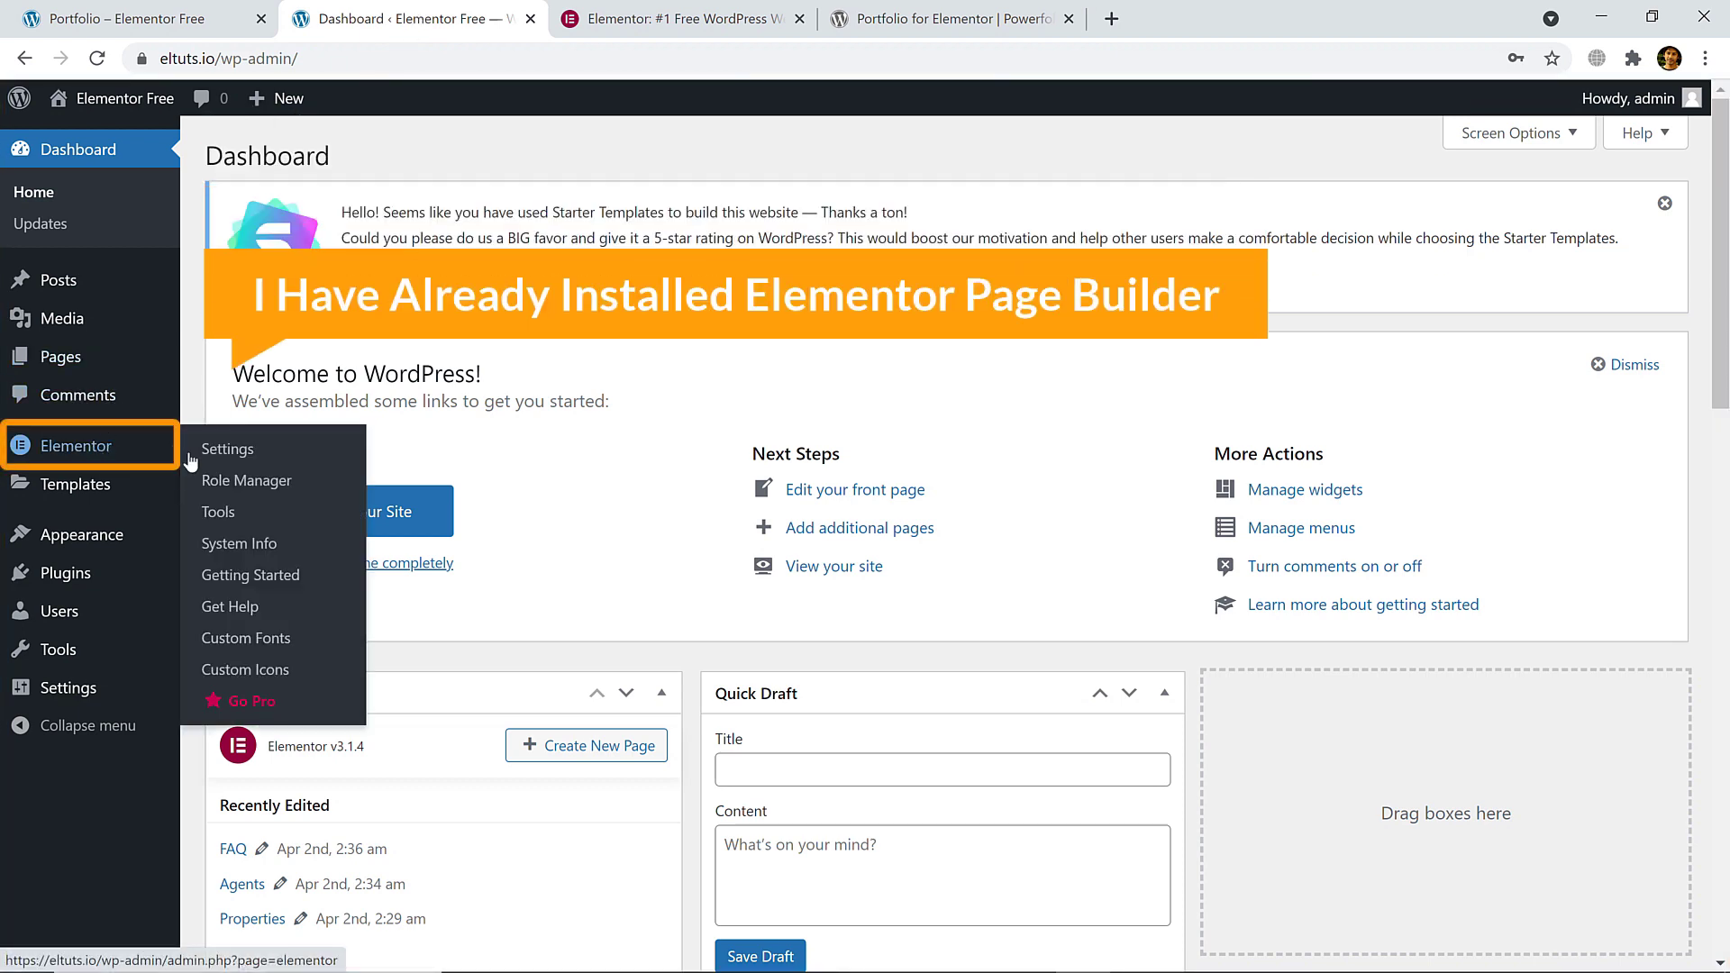
click(678, 18)
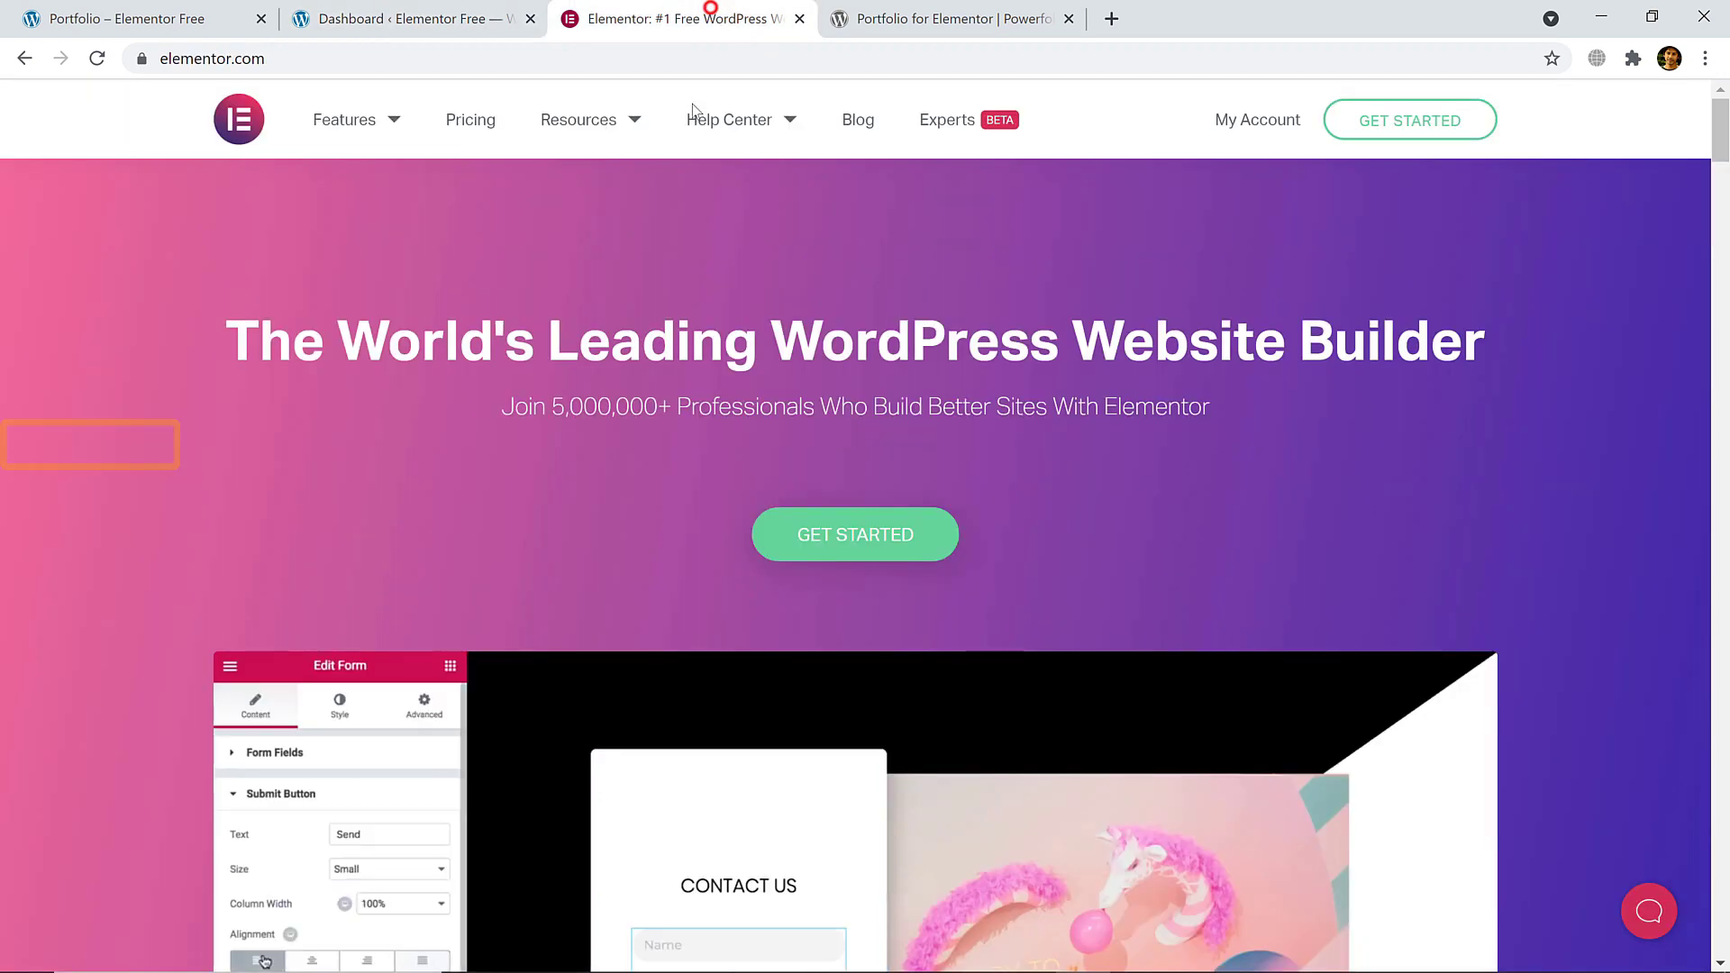
click(487, 19)
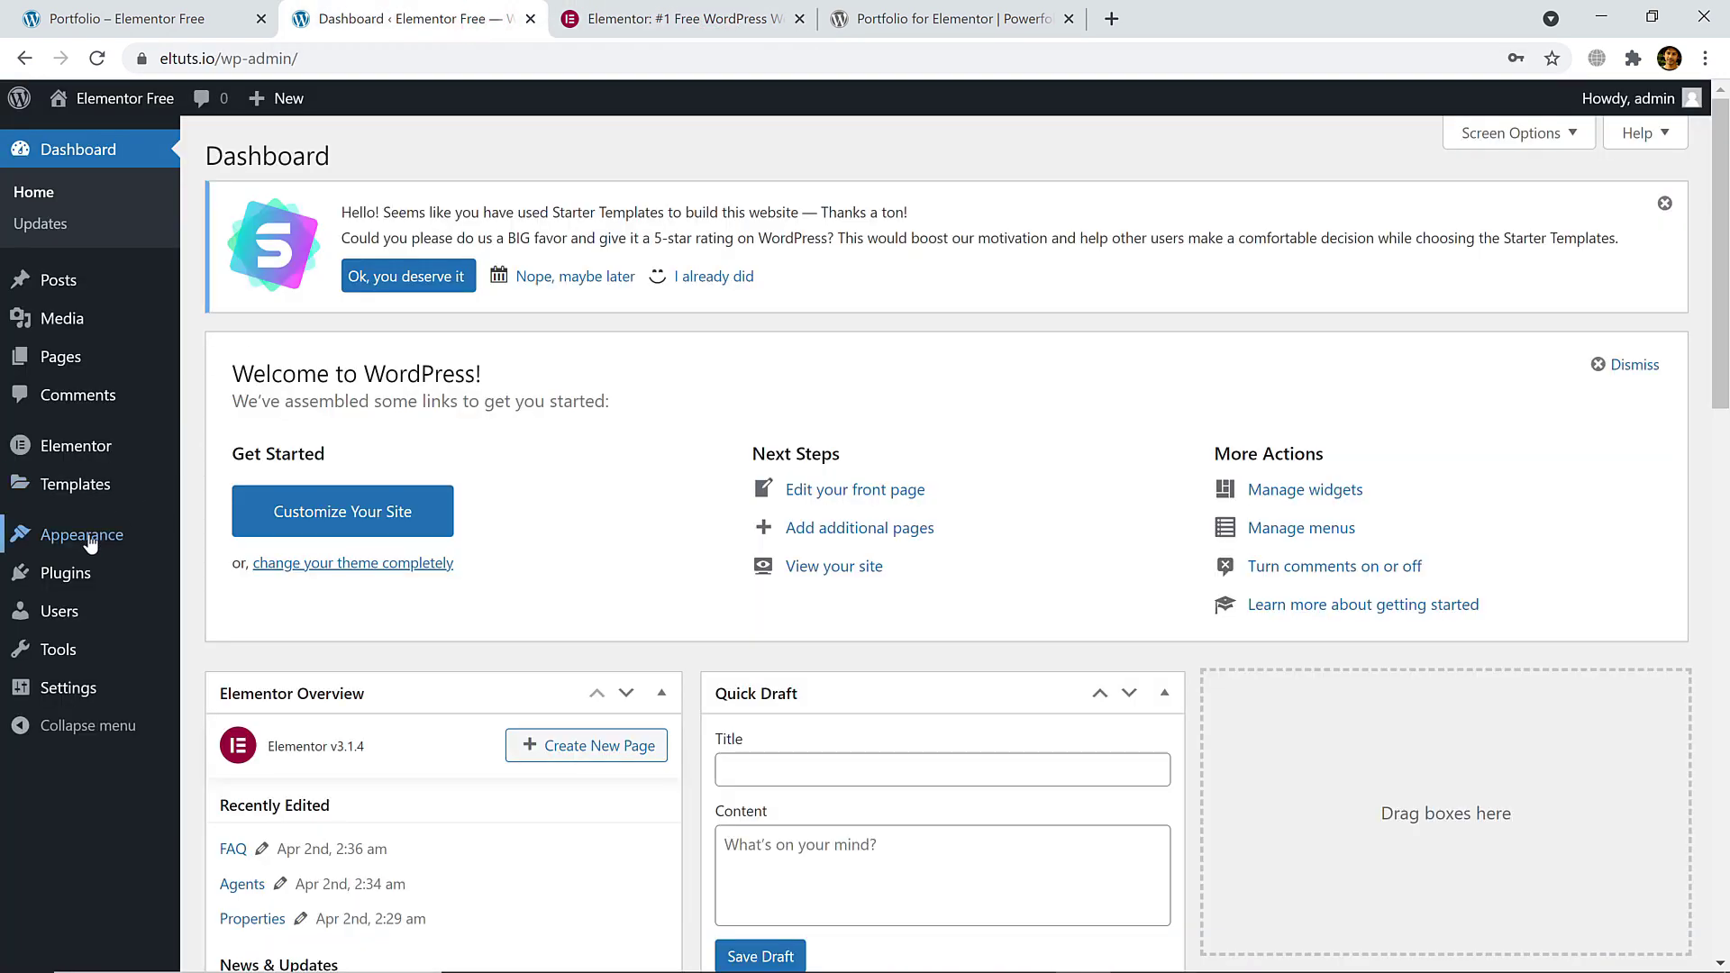
- Copy the plugin name "Powerfolio" from its WordPress.org plugin page
click(910, 20)
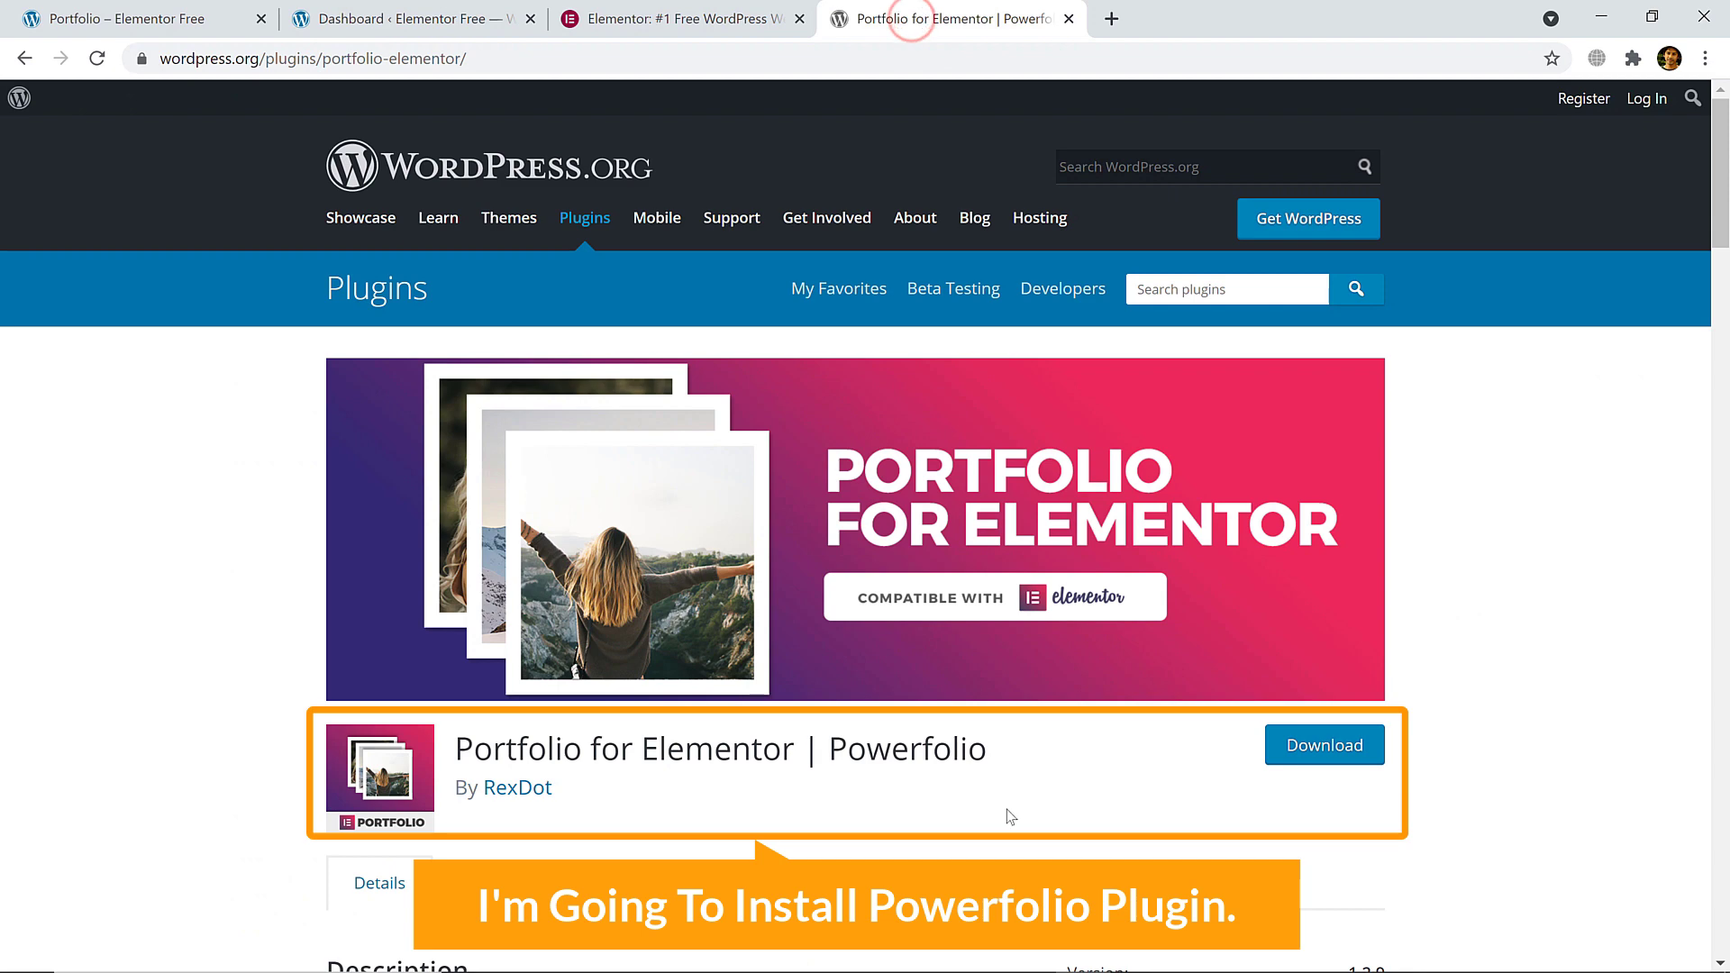
double_click(903, 758)
right_click(937, 768)
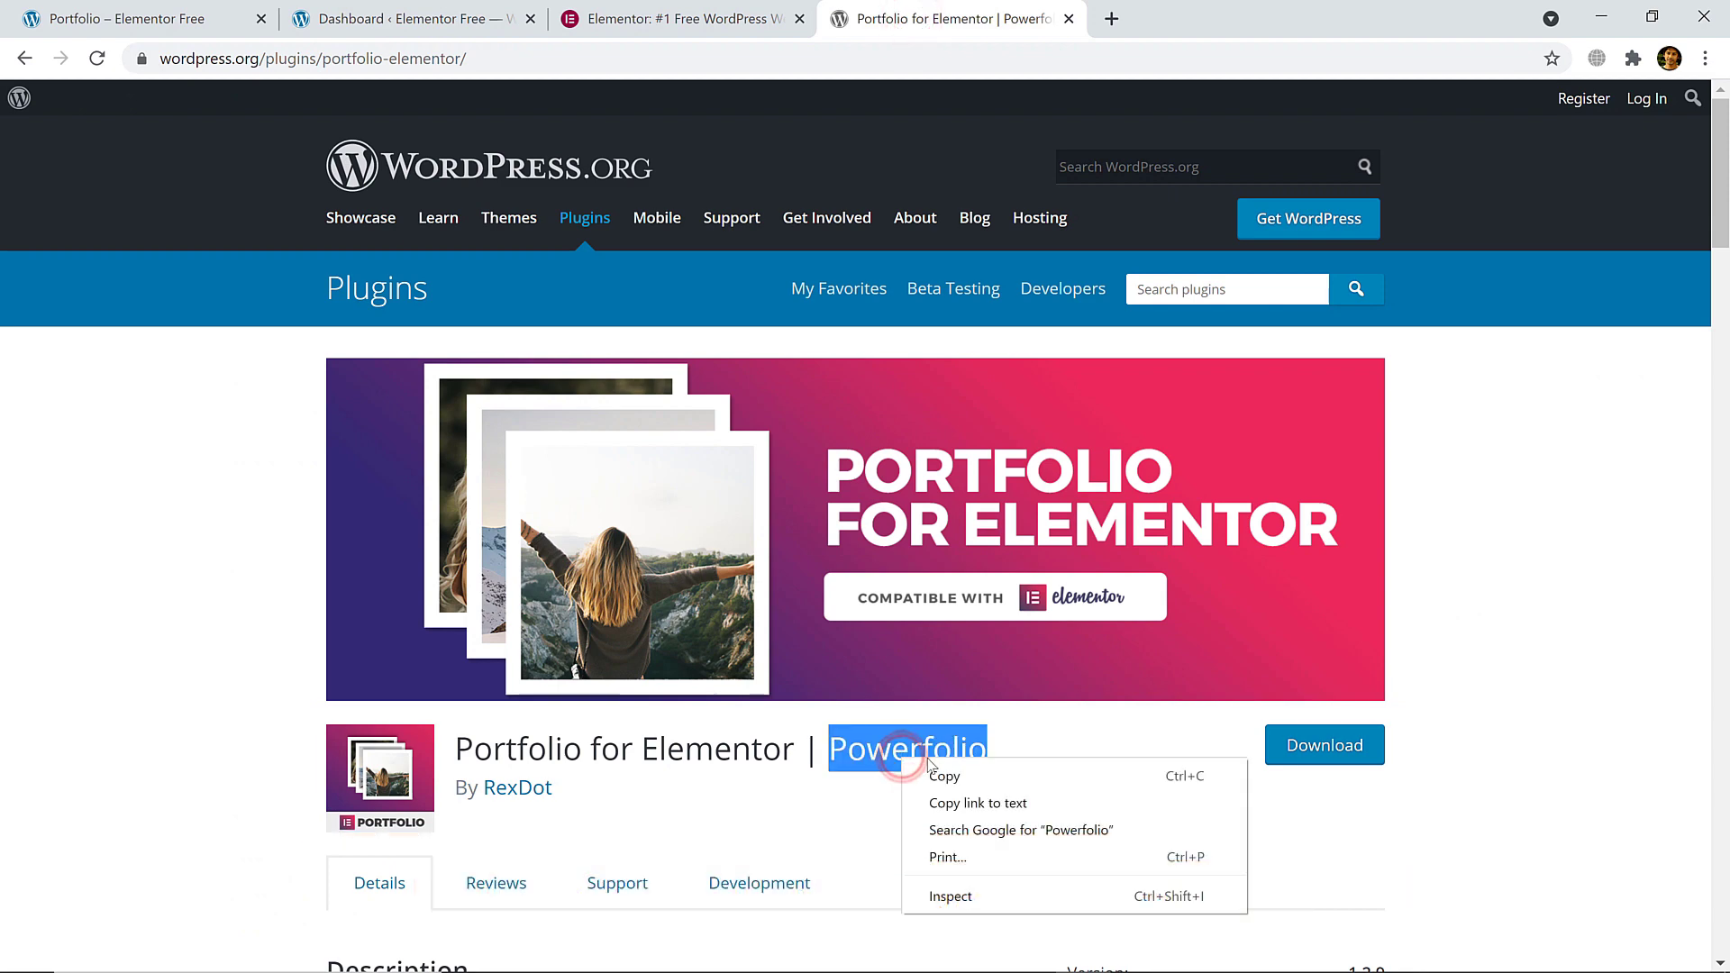
click(955, 781)
- Search for "Powerfolio" among the plugins available to add in the WordPress dashboard
click(441, 18)
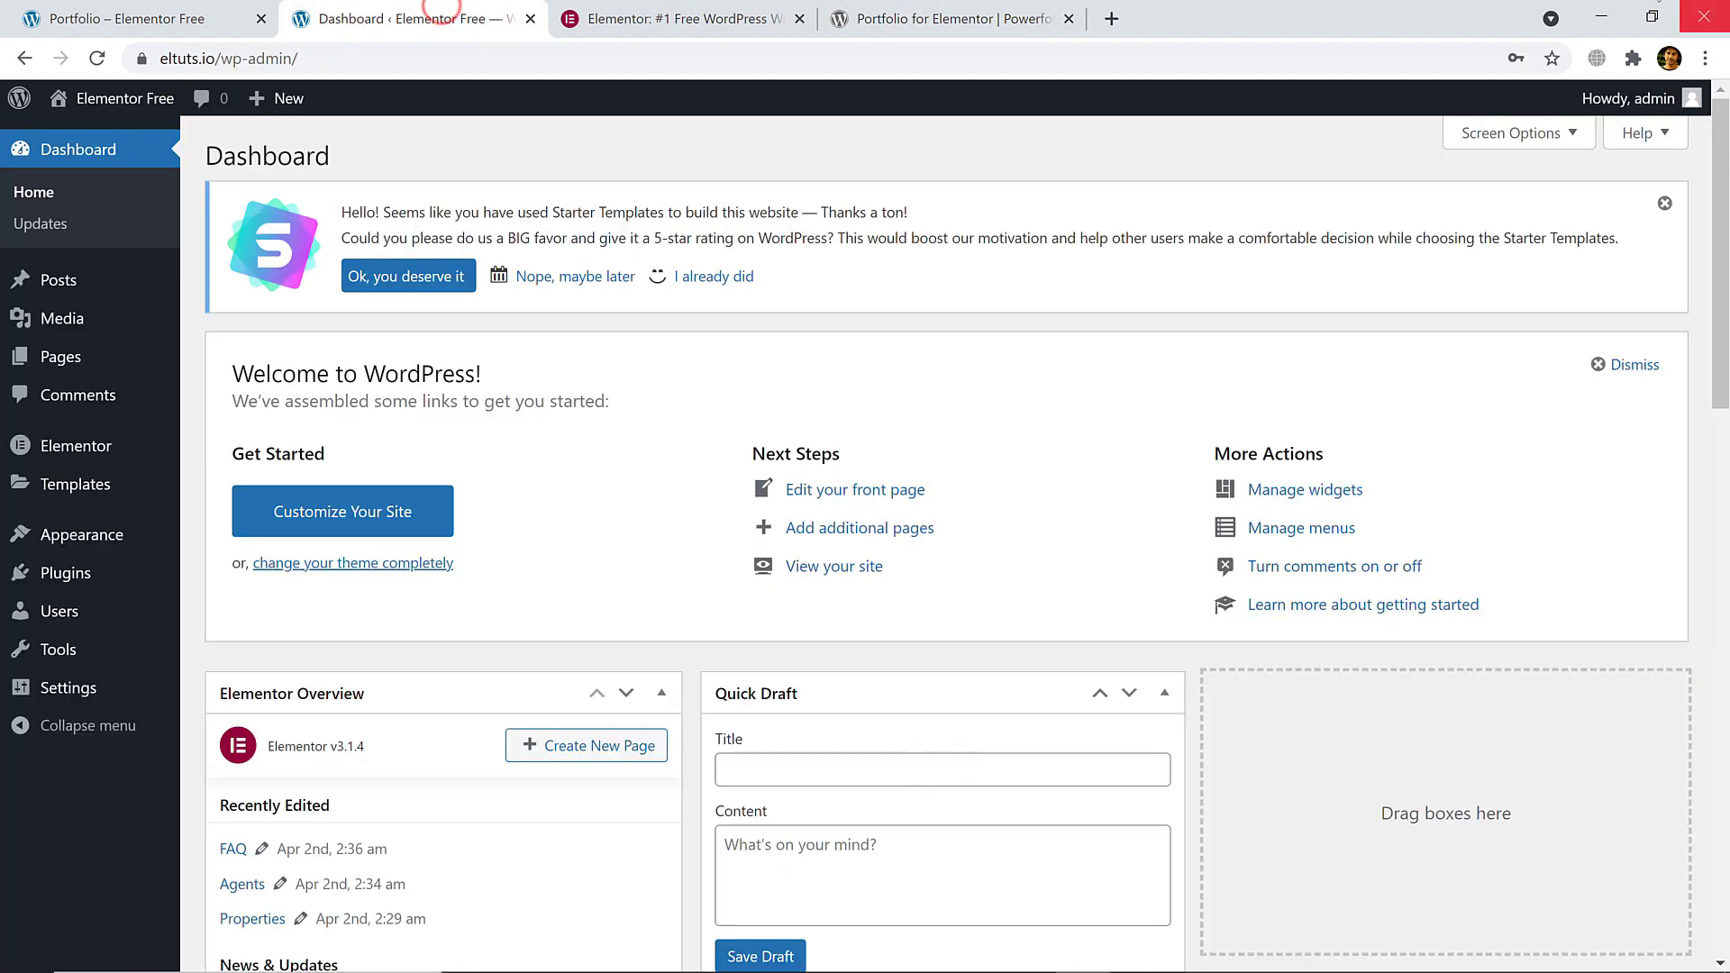
mouse_move(83, 582)
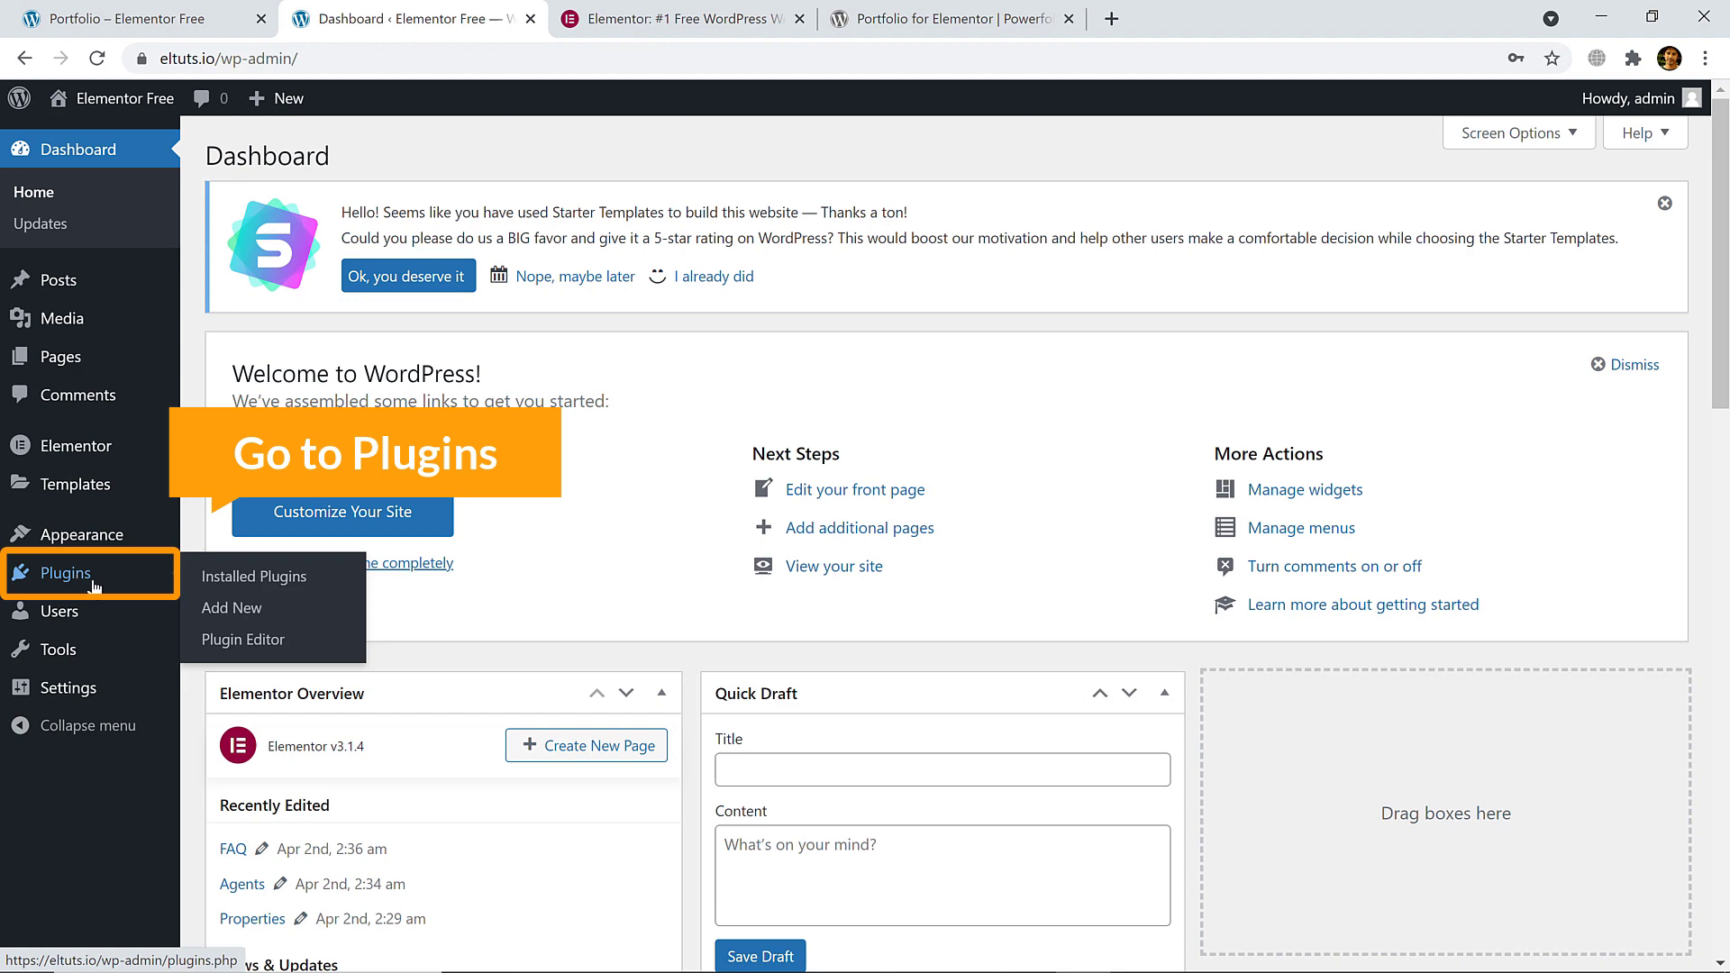
click(236, 611)
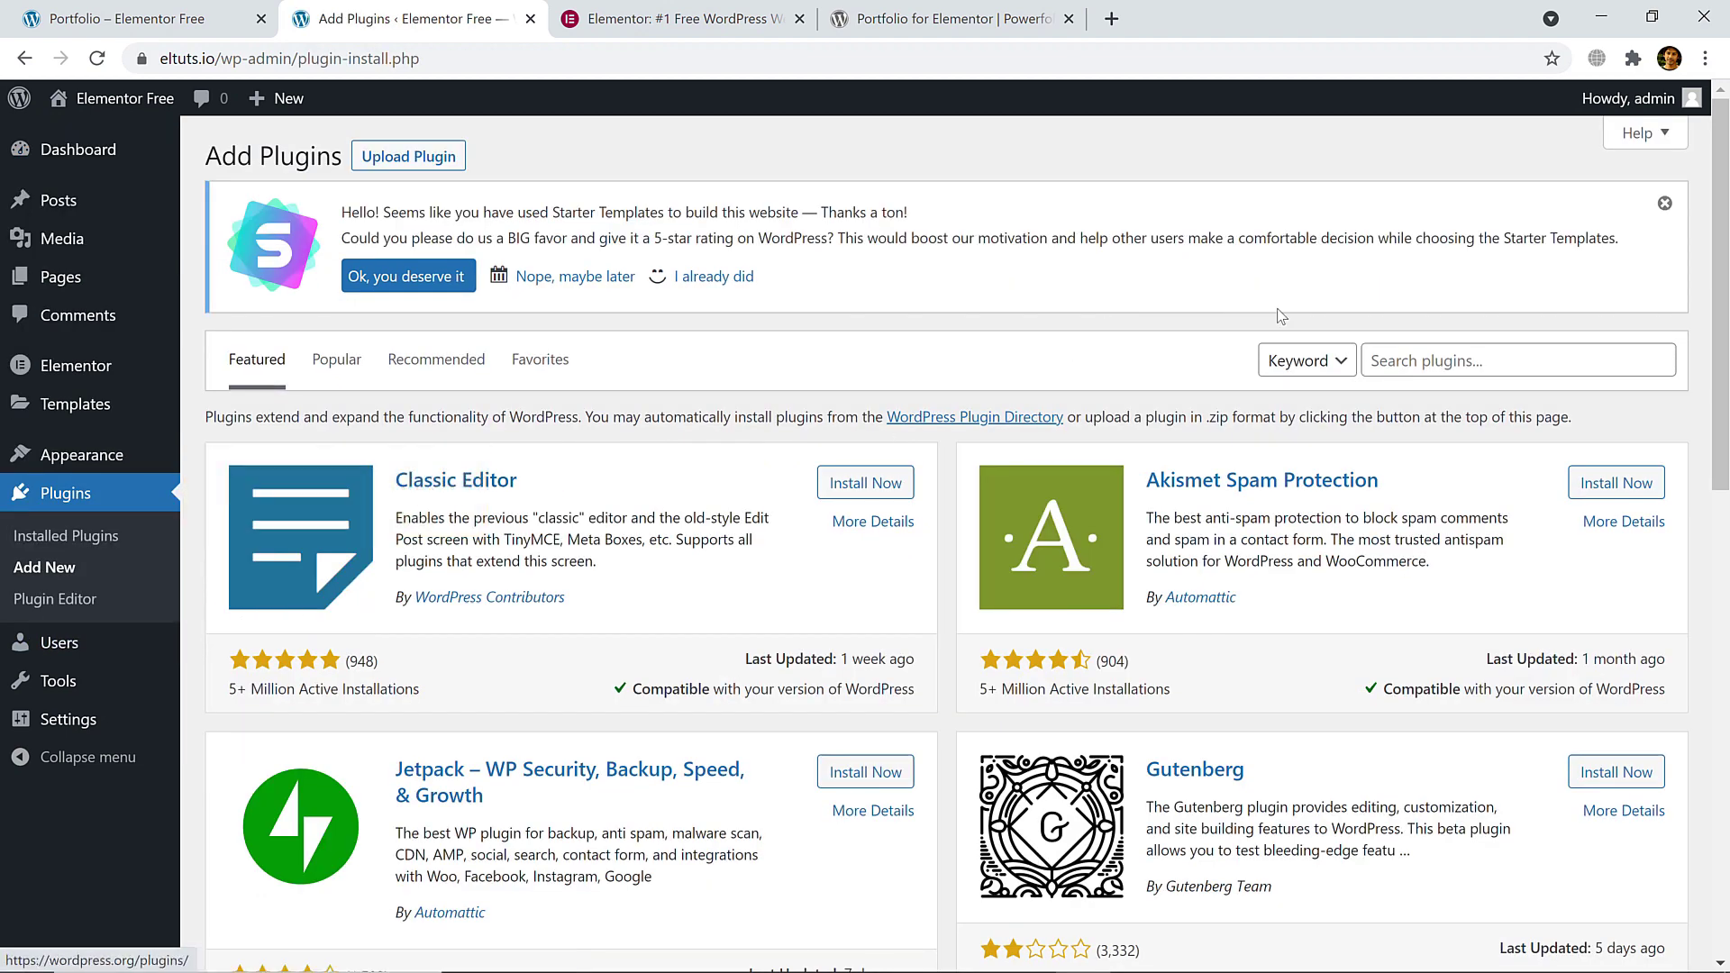
click(1384, 364)
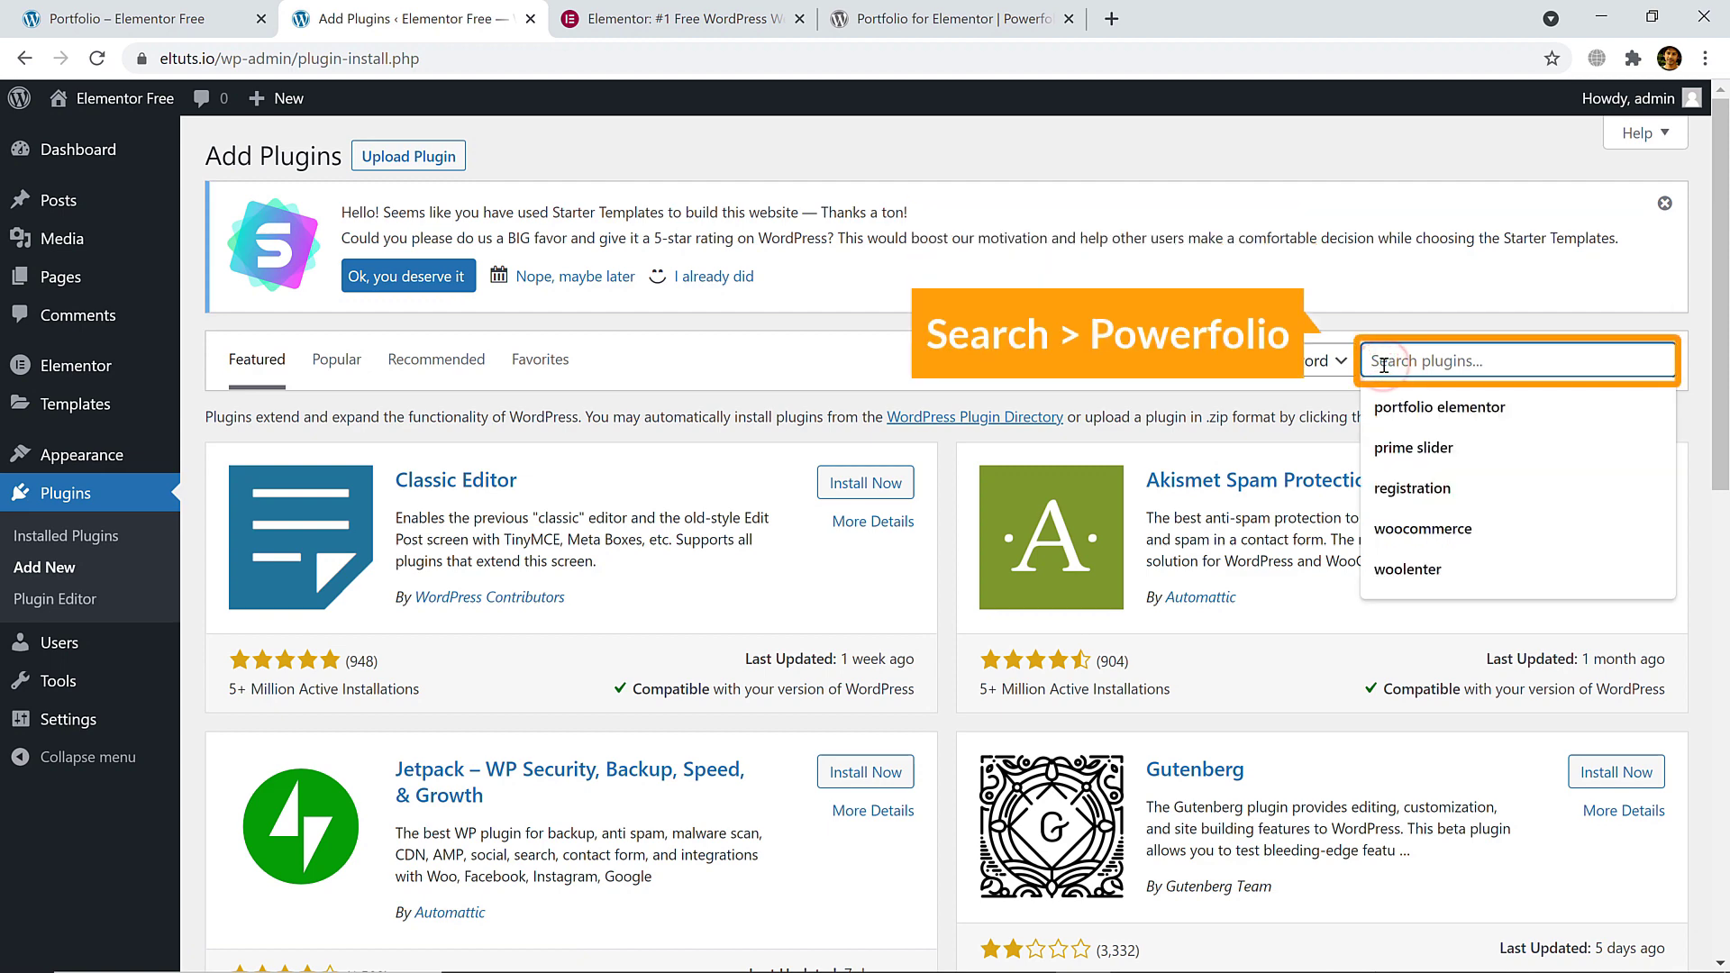
right_click(1384, 364)
click(1408, 567)
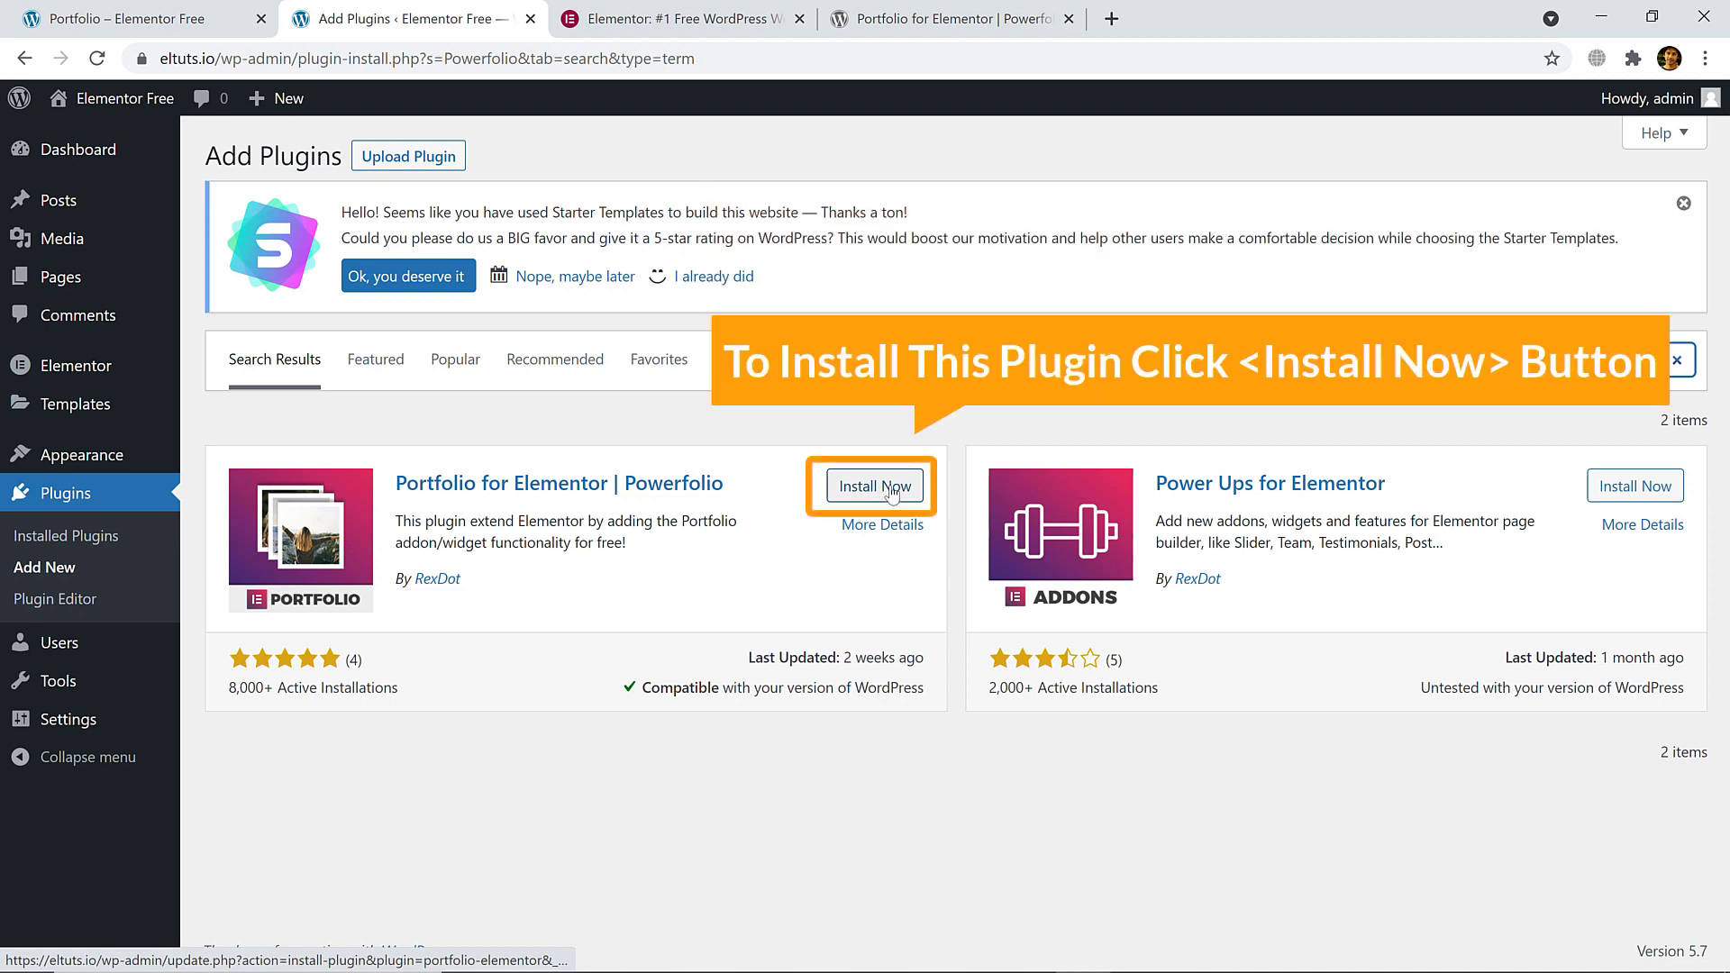
- Install and activate the Portfolio for Elementor | Powerfolio plugin, skipping its notification and tracking opt-in
click(879, 493)
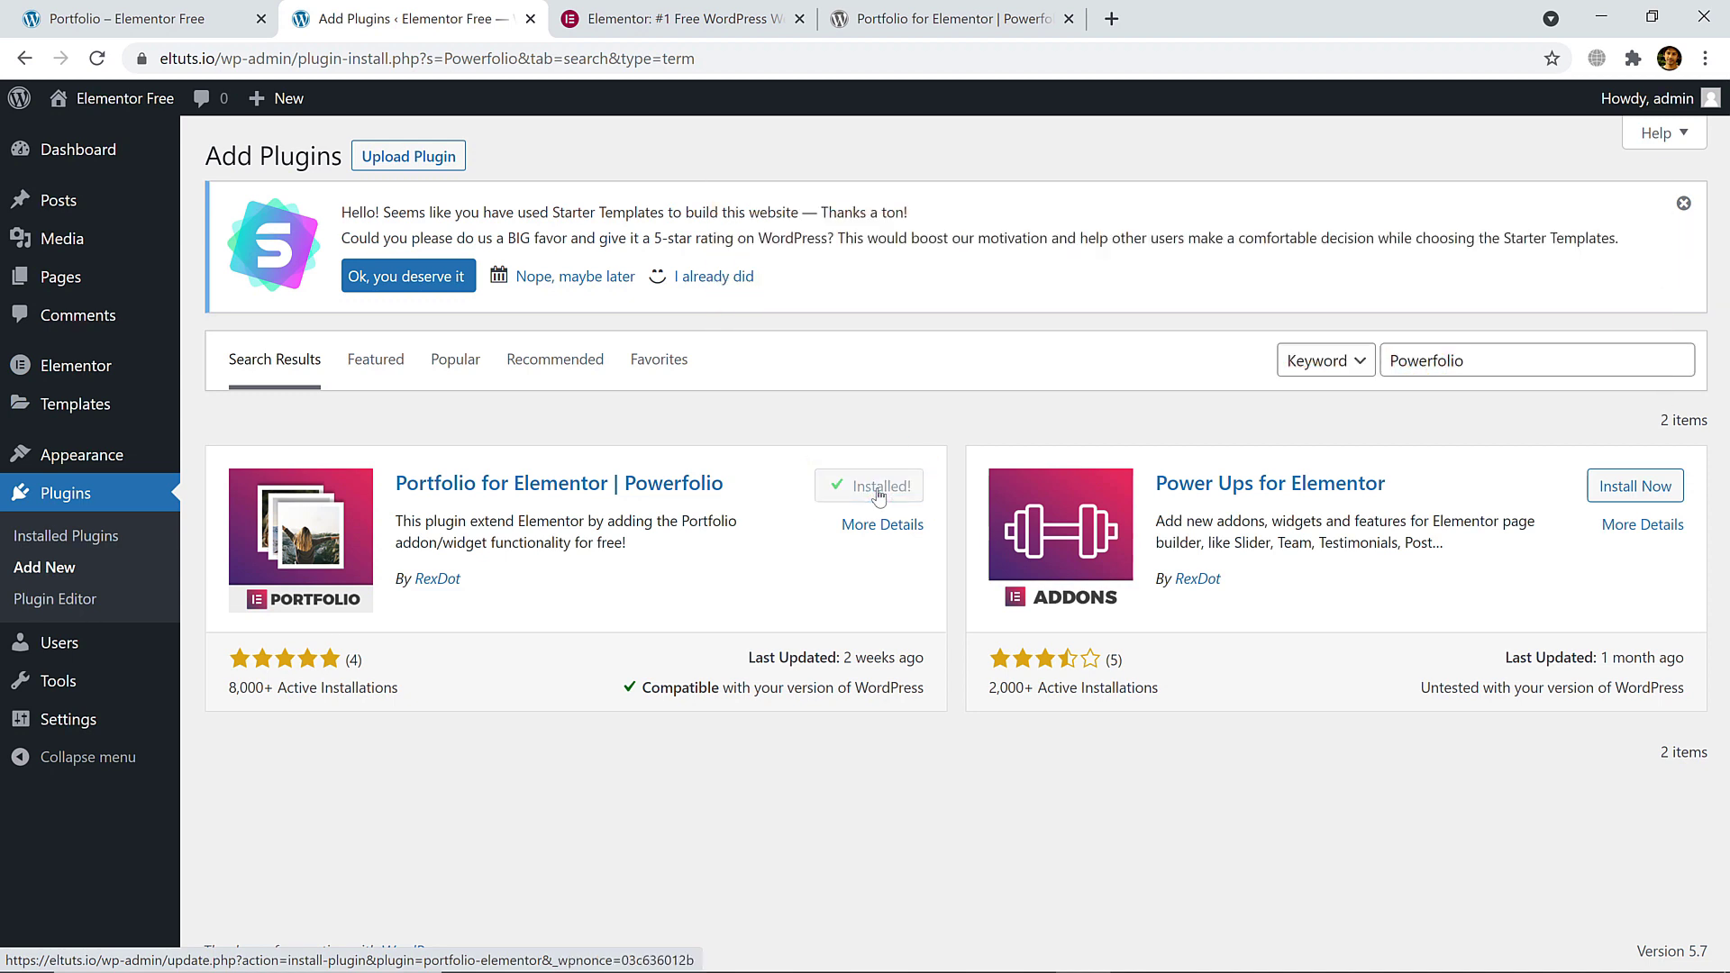
click(885, 491)
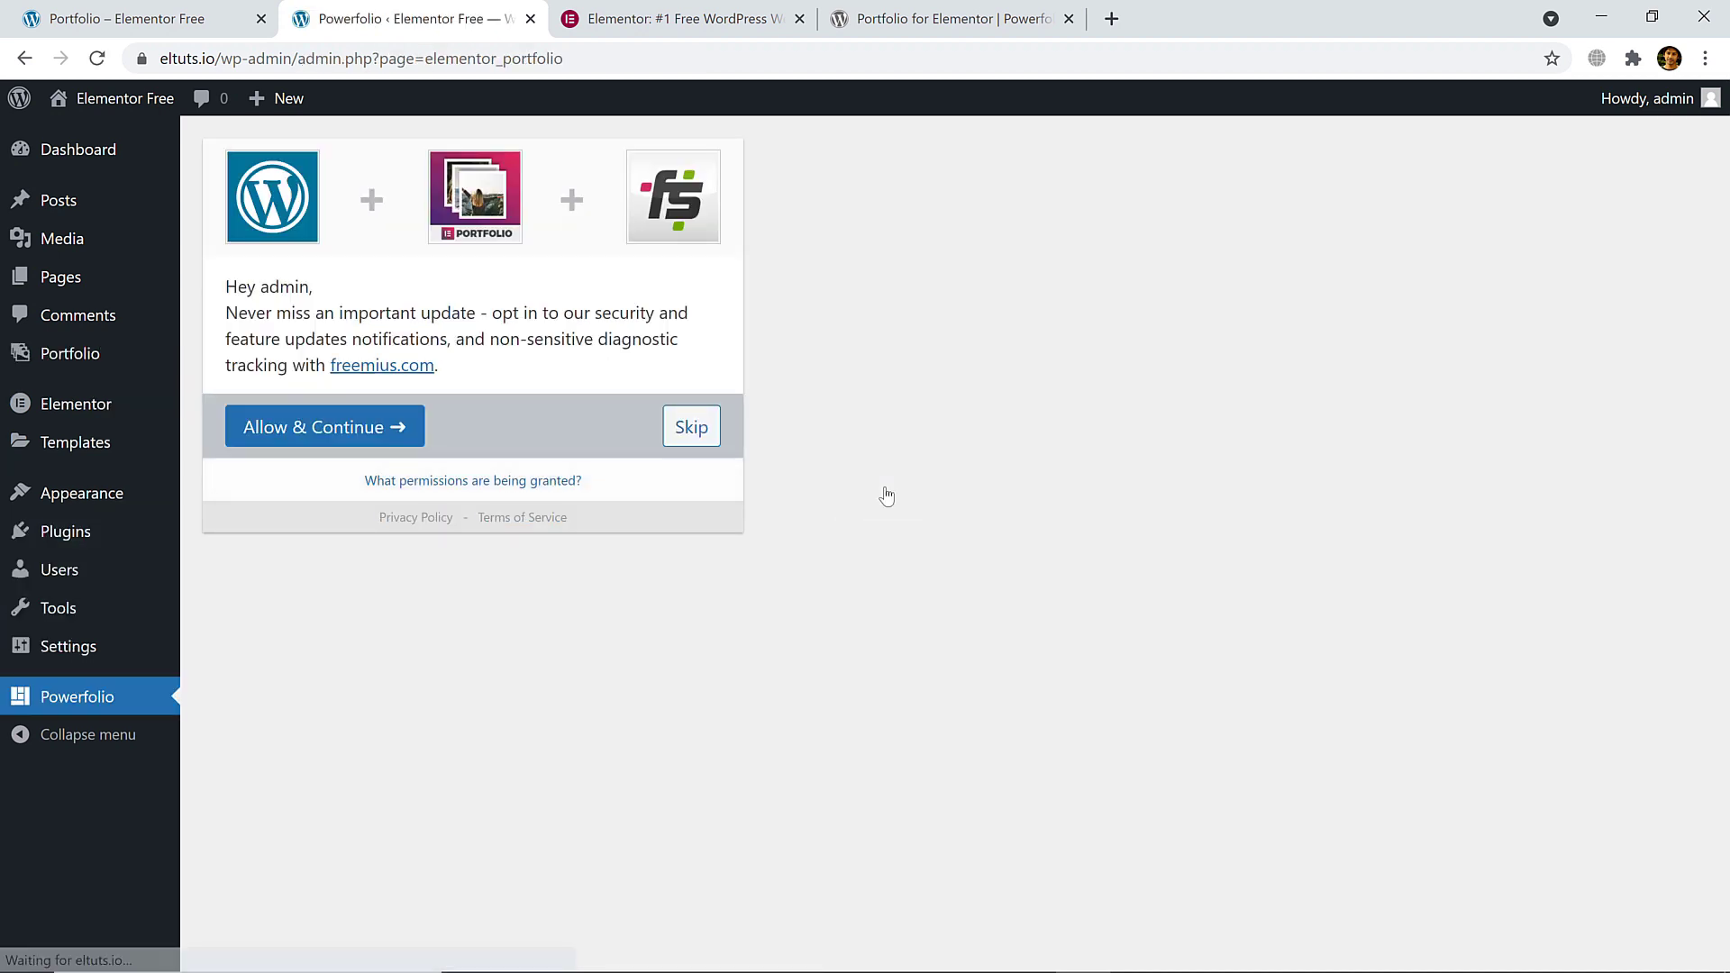
click(691, 431)
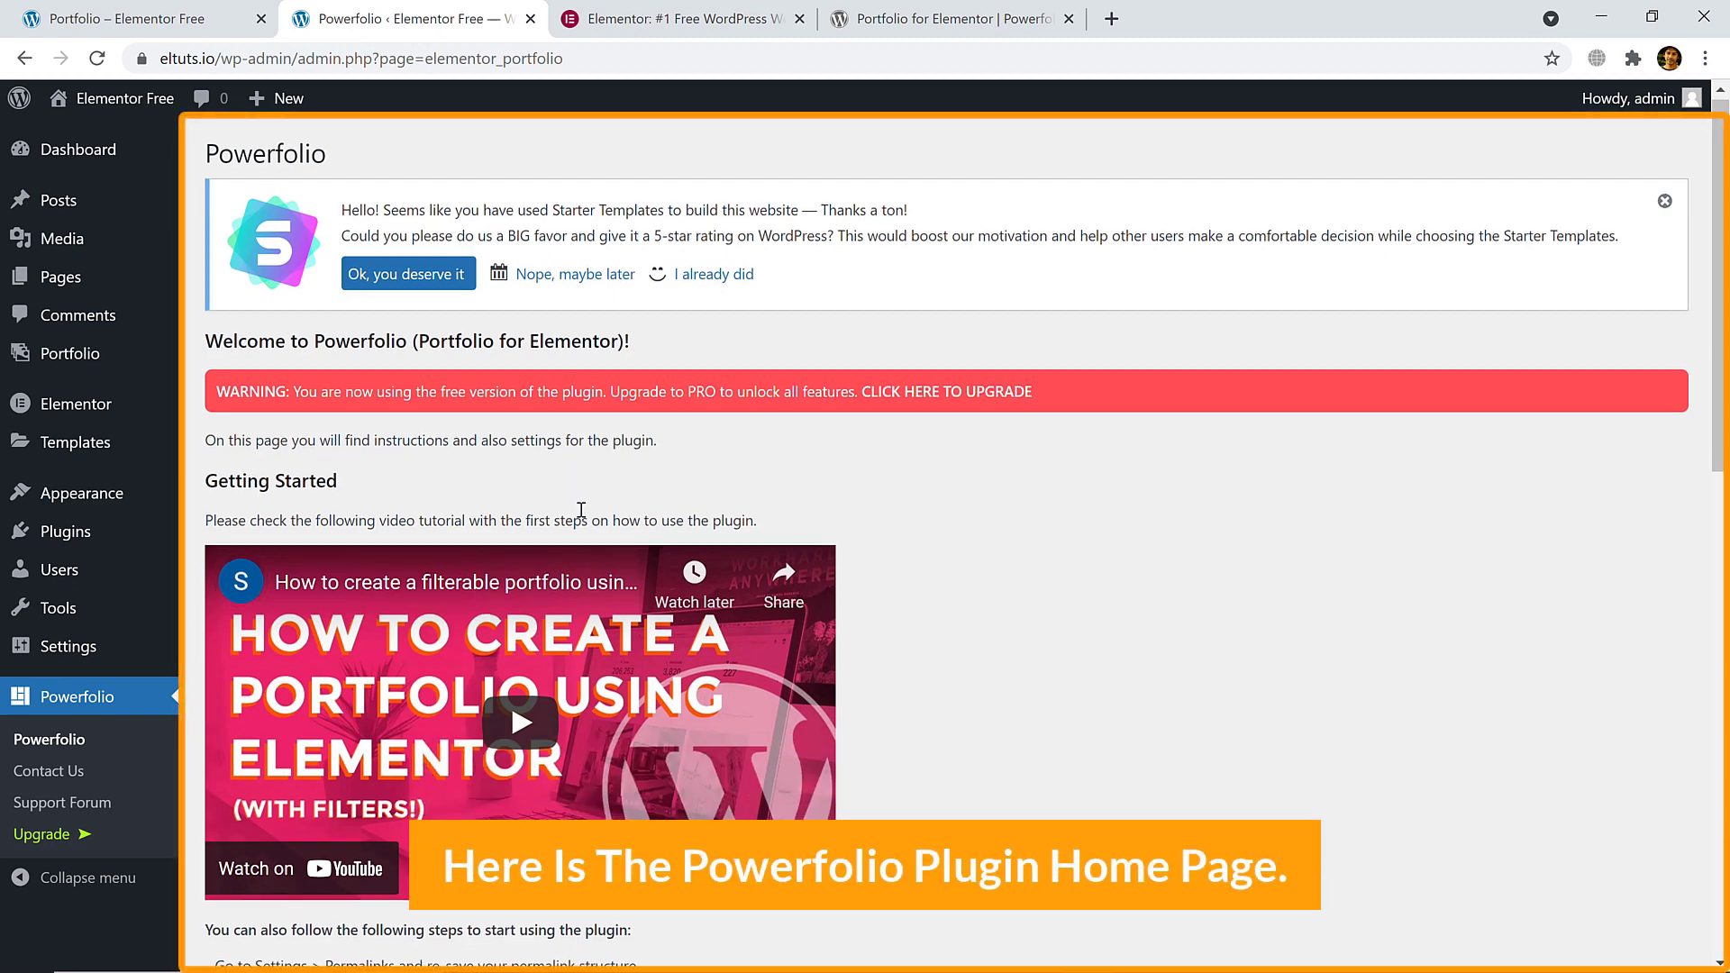
- Review the Powerfolio home page's instructions and settings, and examine the list of existing portfolio items
scroll(581, 510, down, 10)
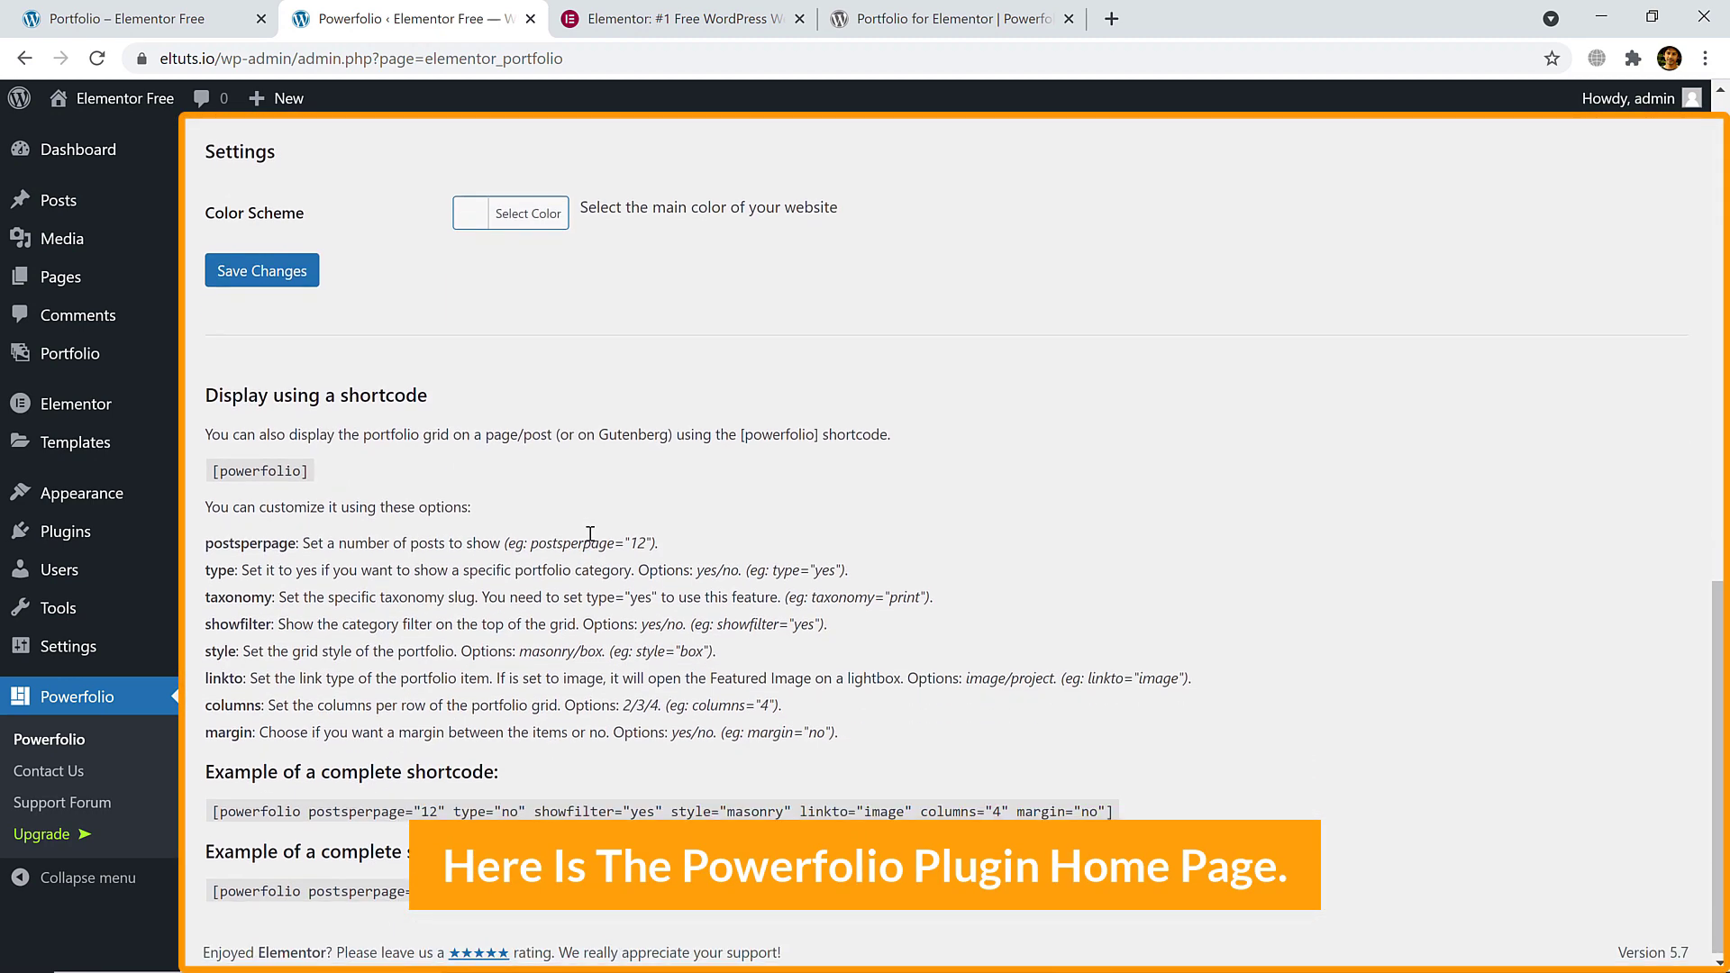
scroll(236, 748, up, 3)
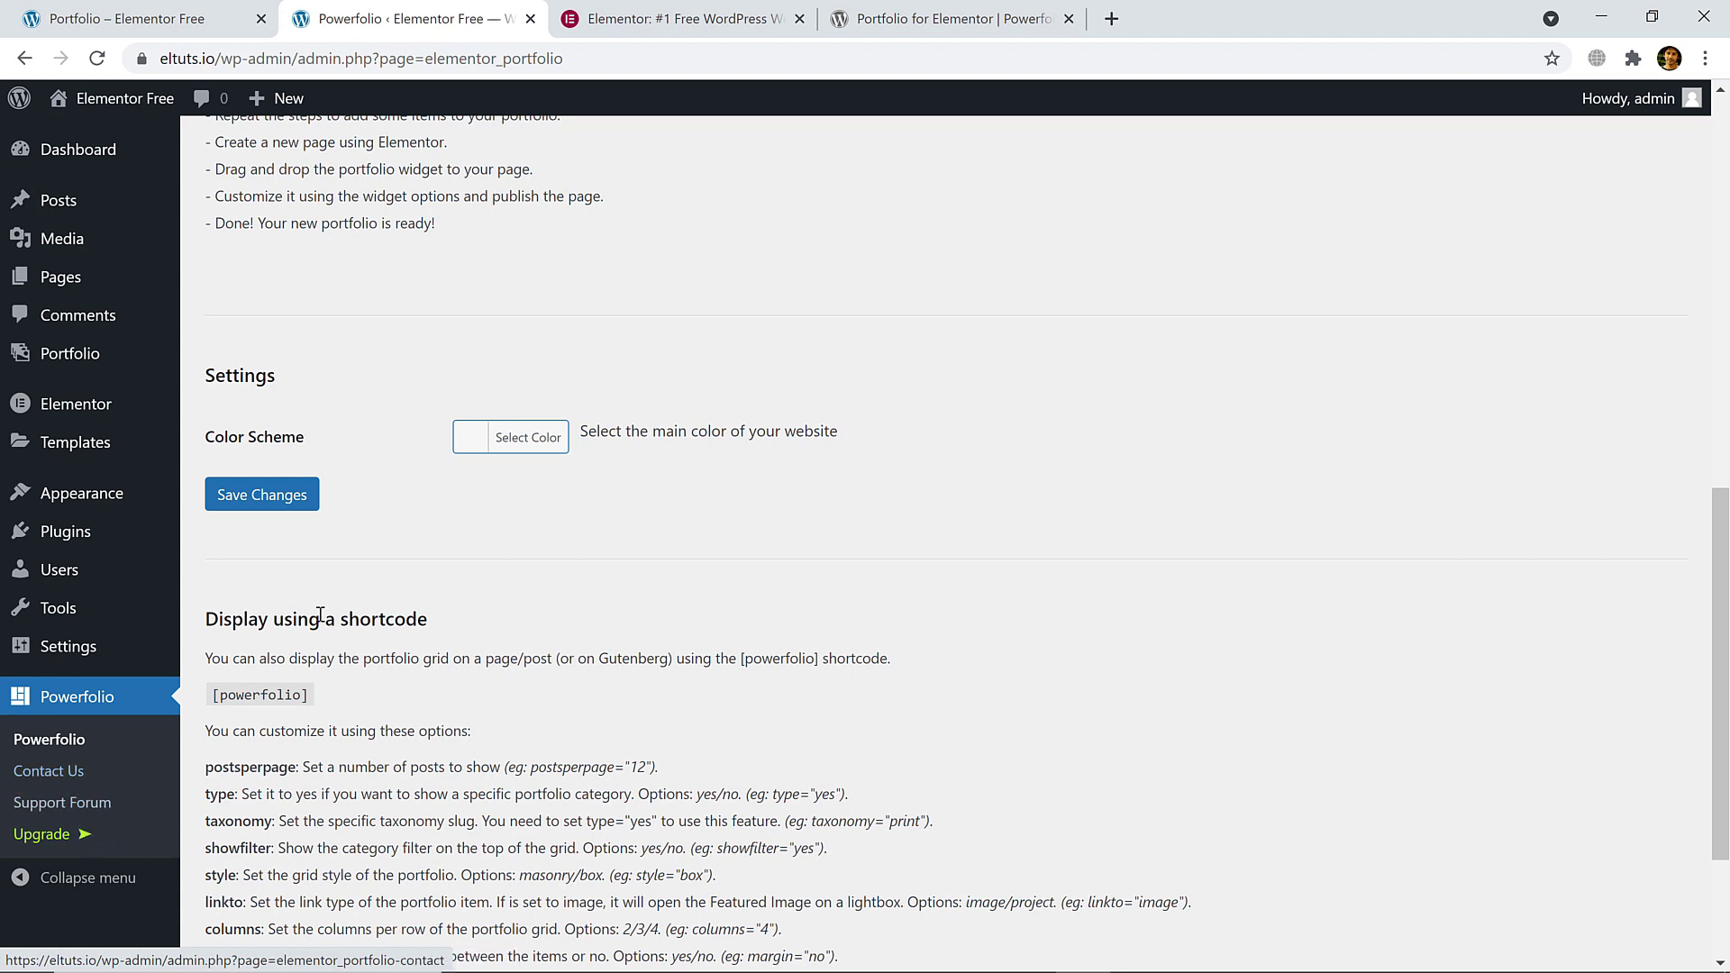
mouse_move(72, 356)
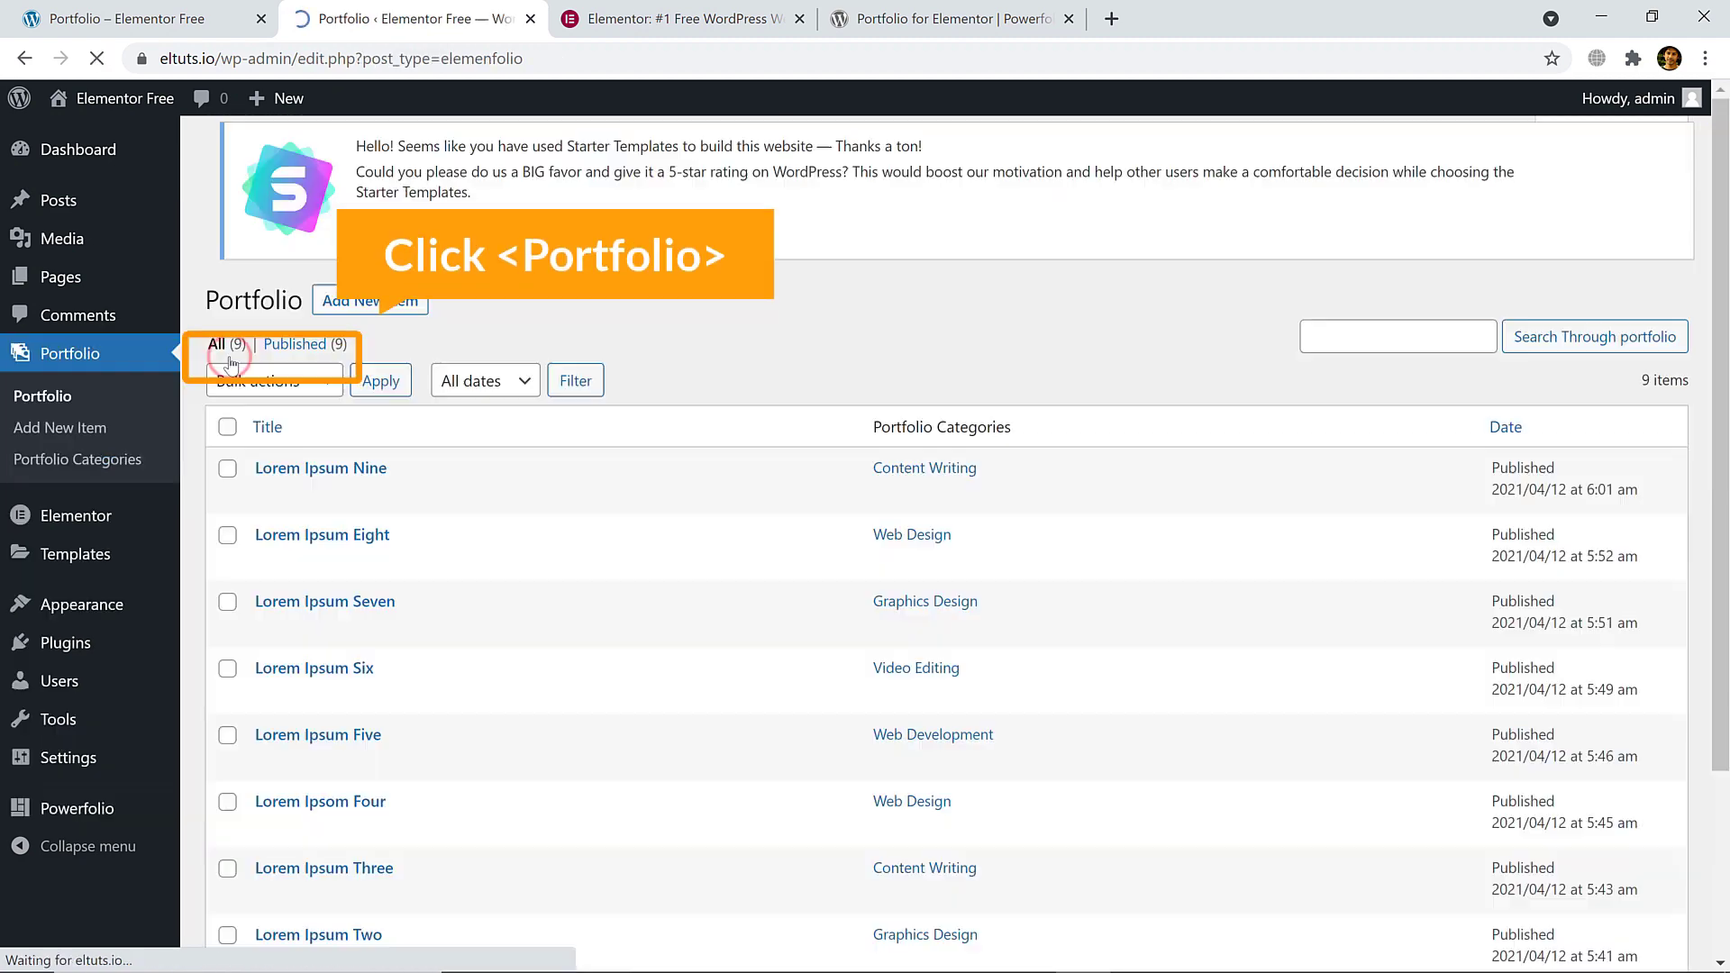
scroll(473, 555, down, 4)
scroll(506, 582, down, 1)
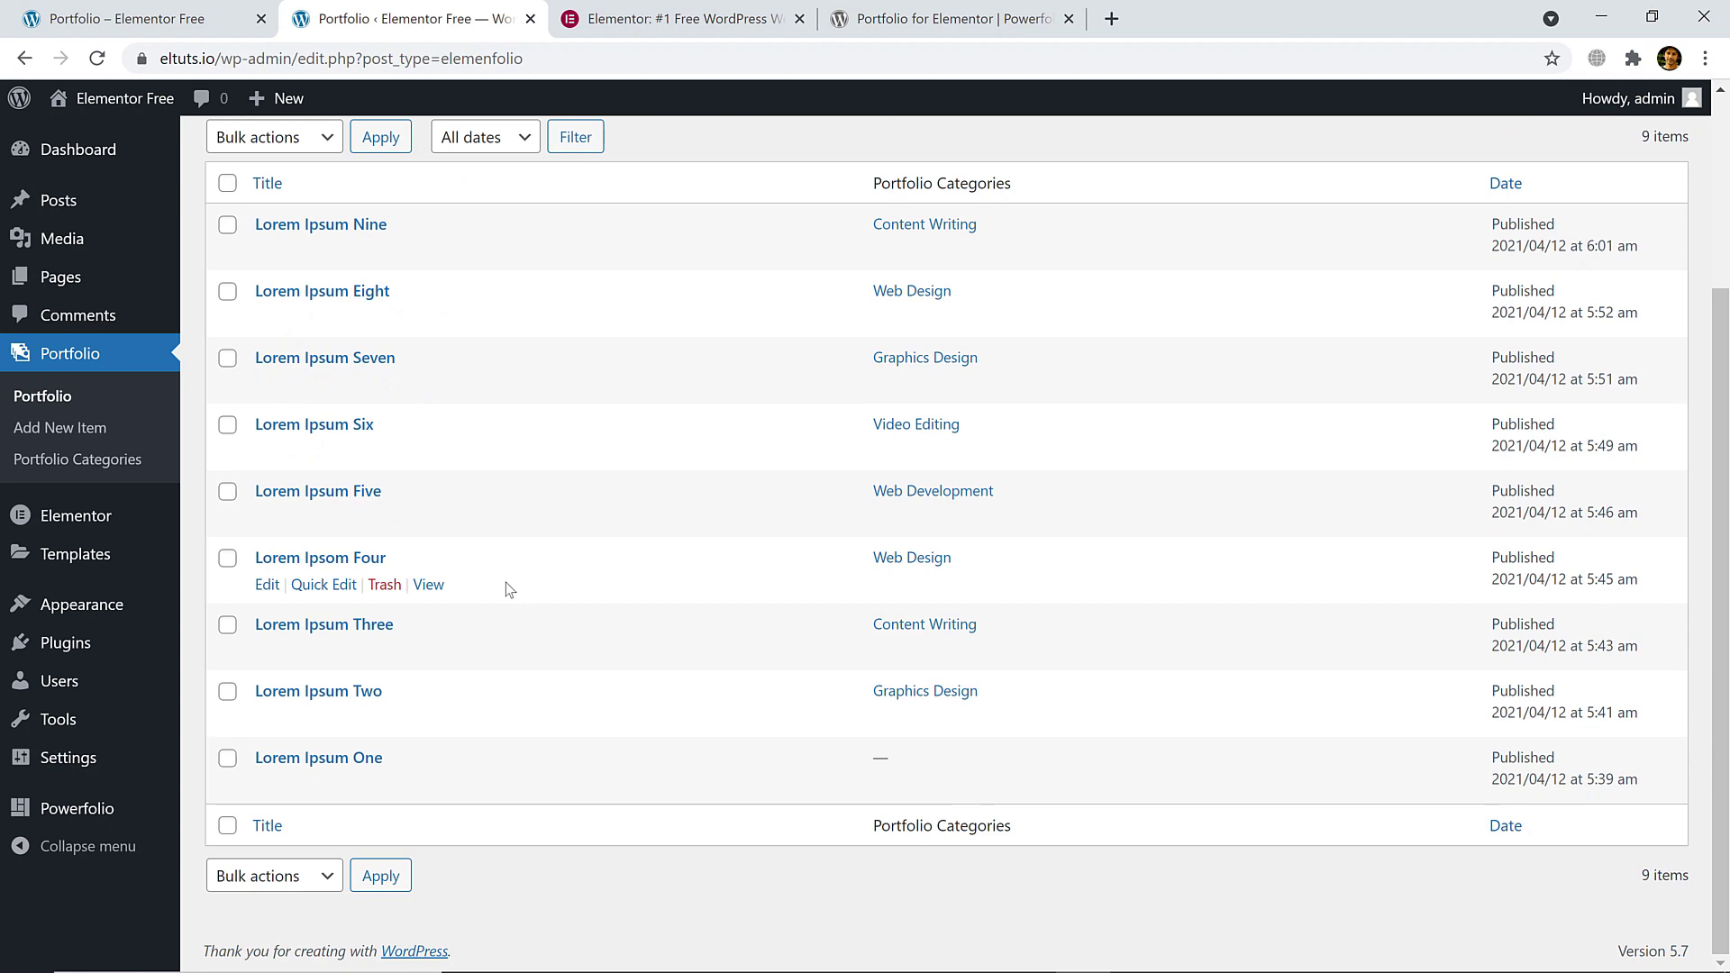
scroll(505, 587, up, 5)
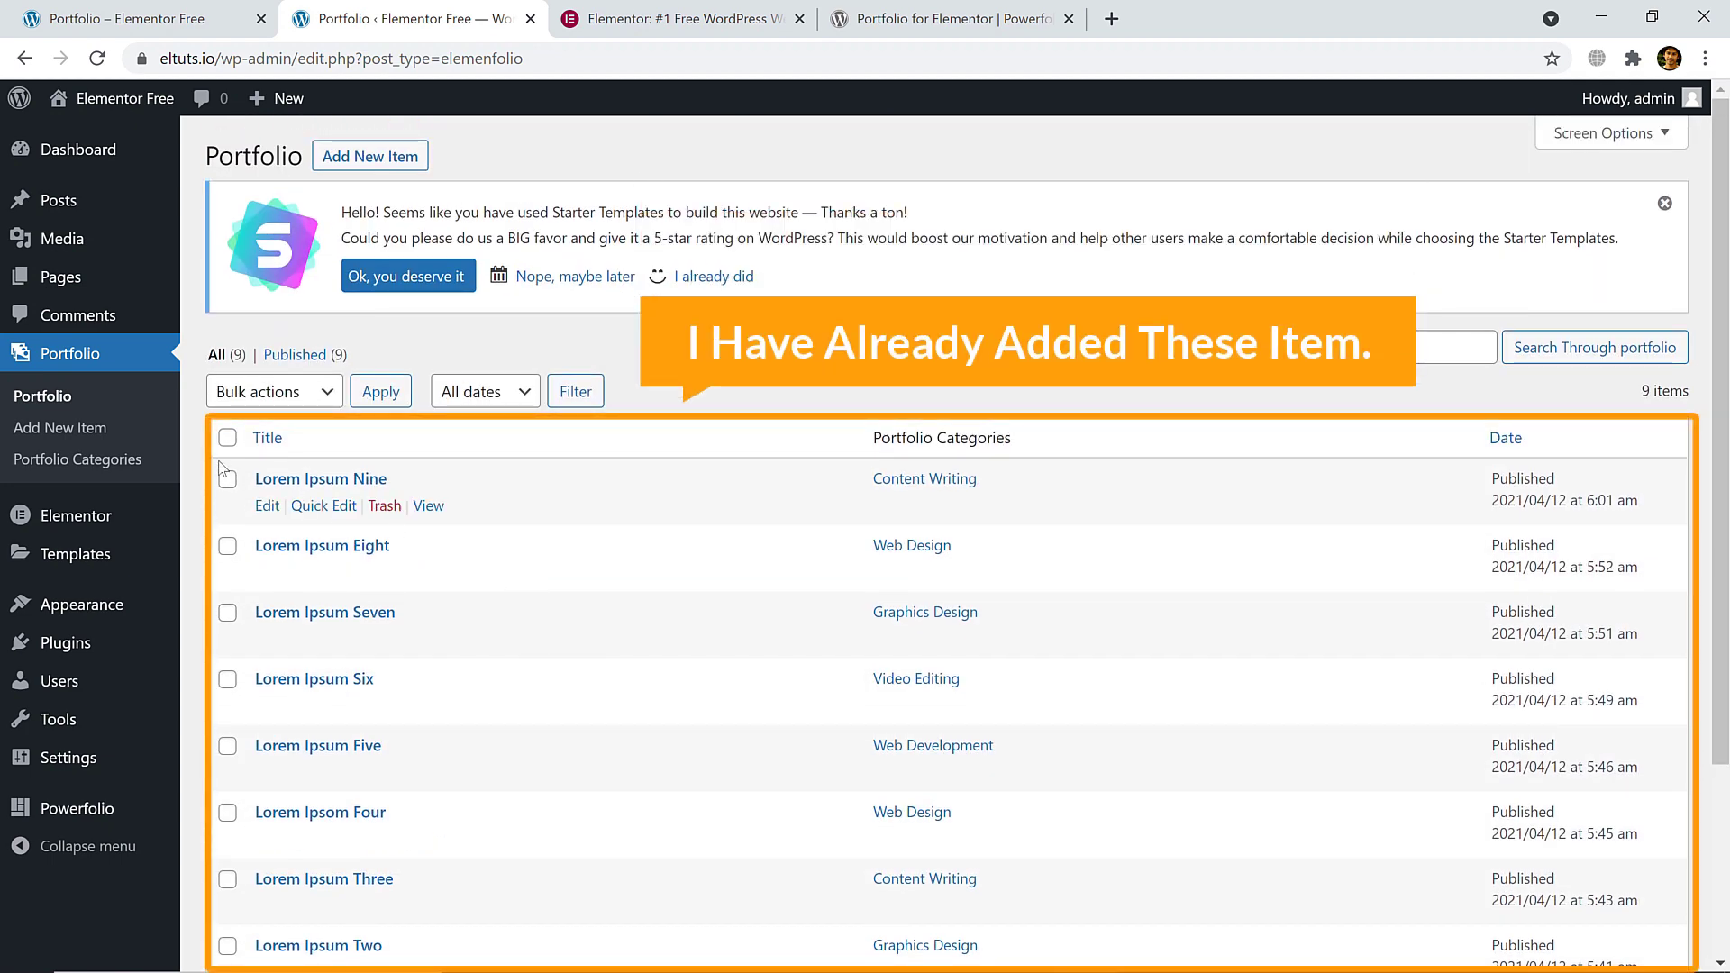
- Start a new portfolio item, dismiss the block editor's welcome guide and turn off Fullscreen mode
click(56, 430)
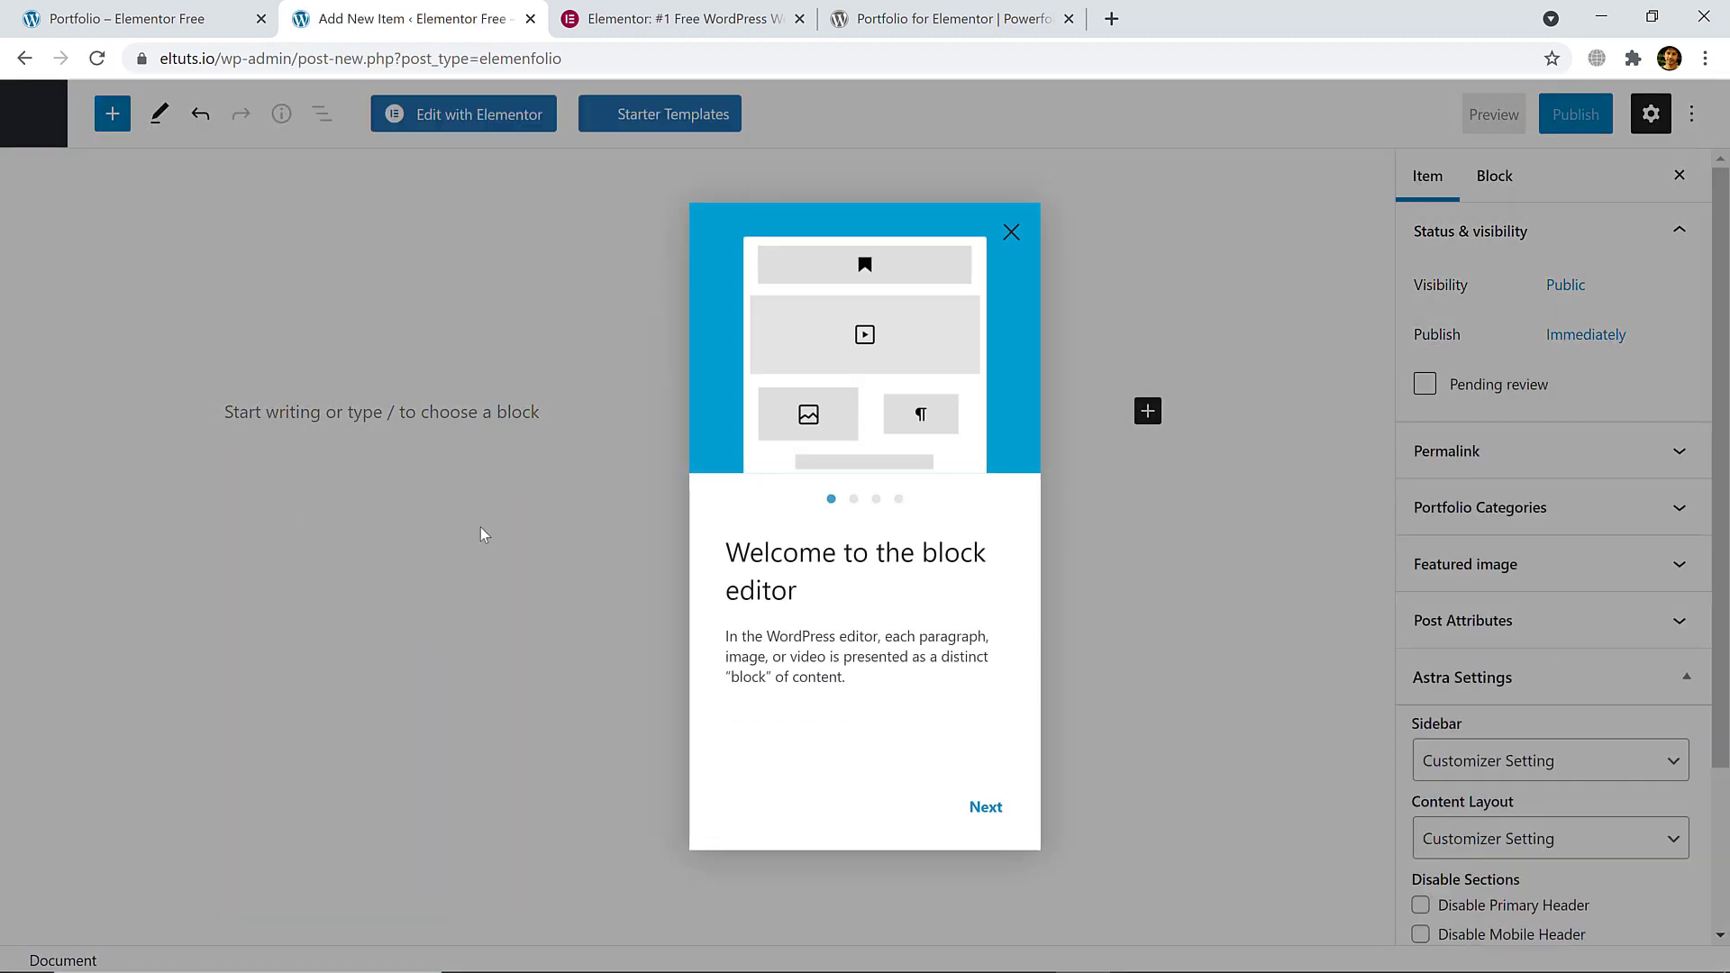
click(1692, 115)
click(1693, 115)
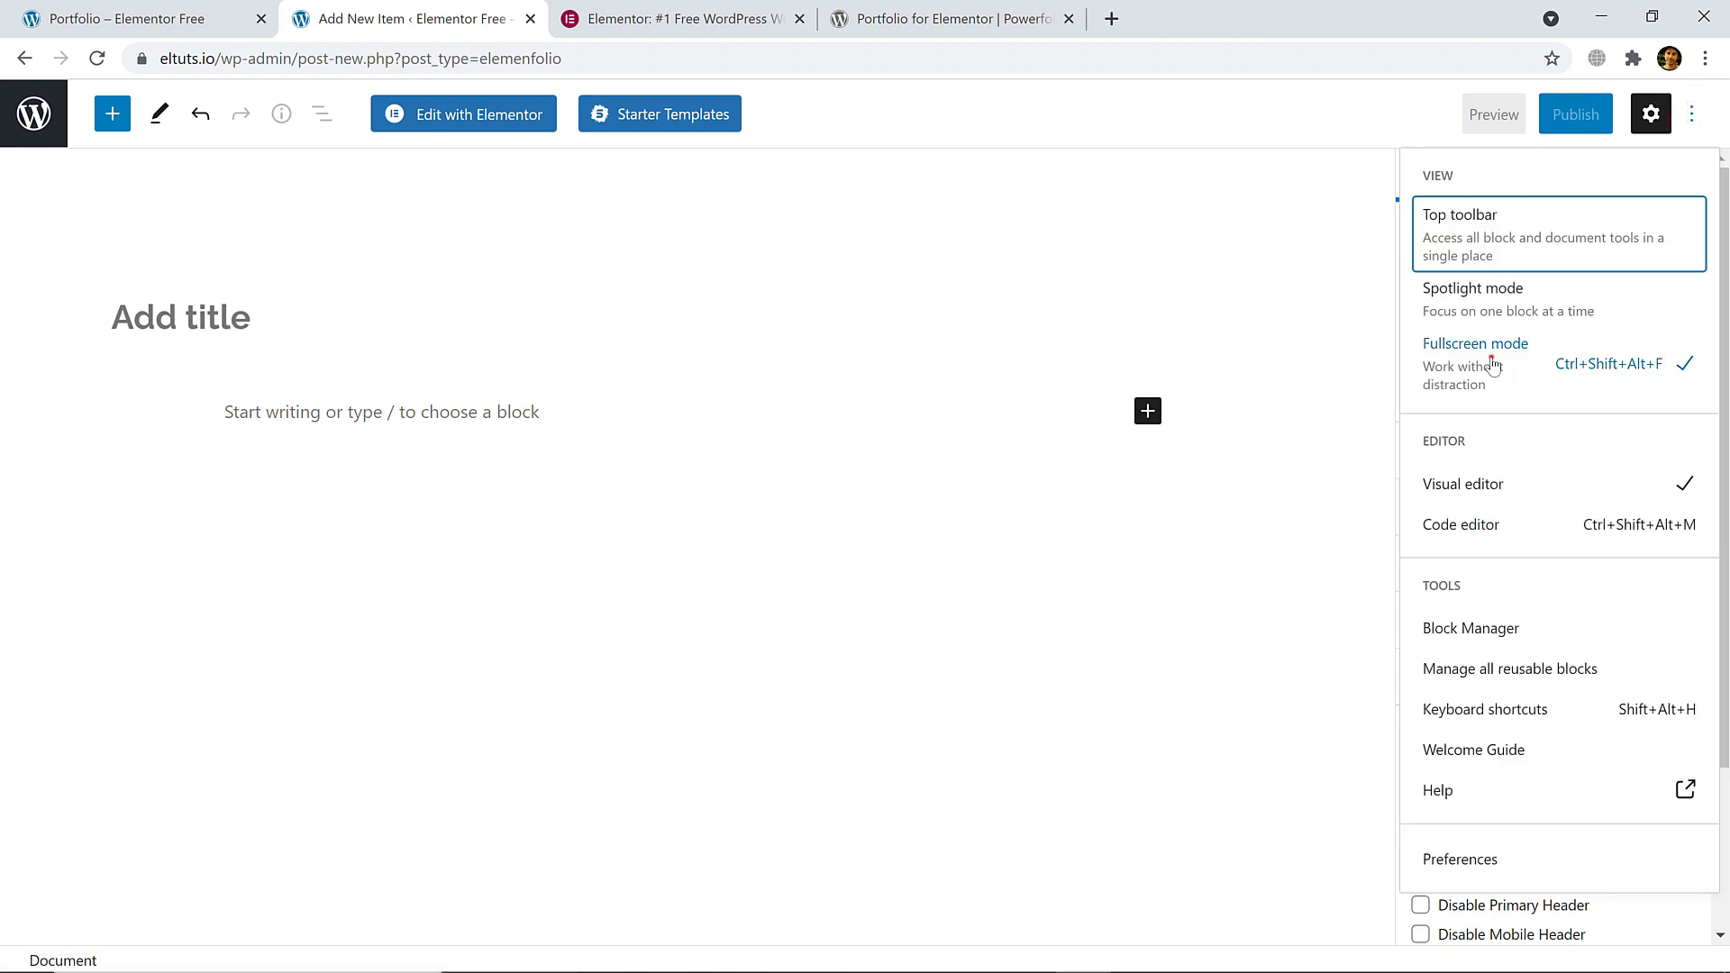
click(1493, 364)
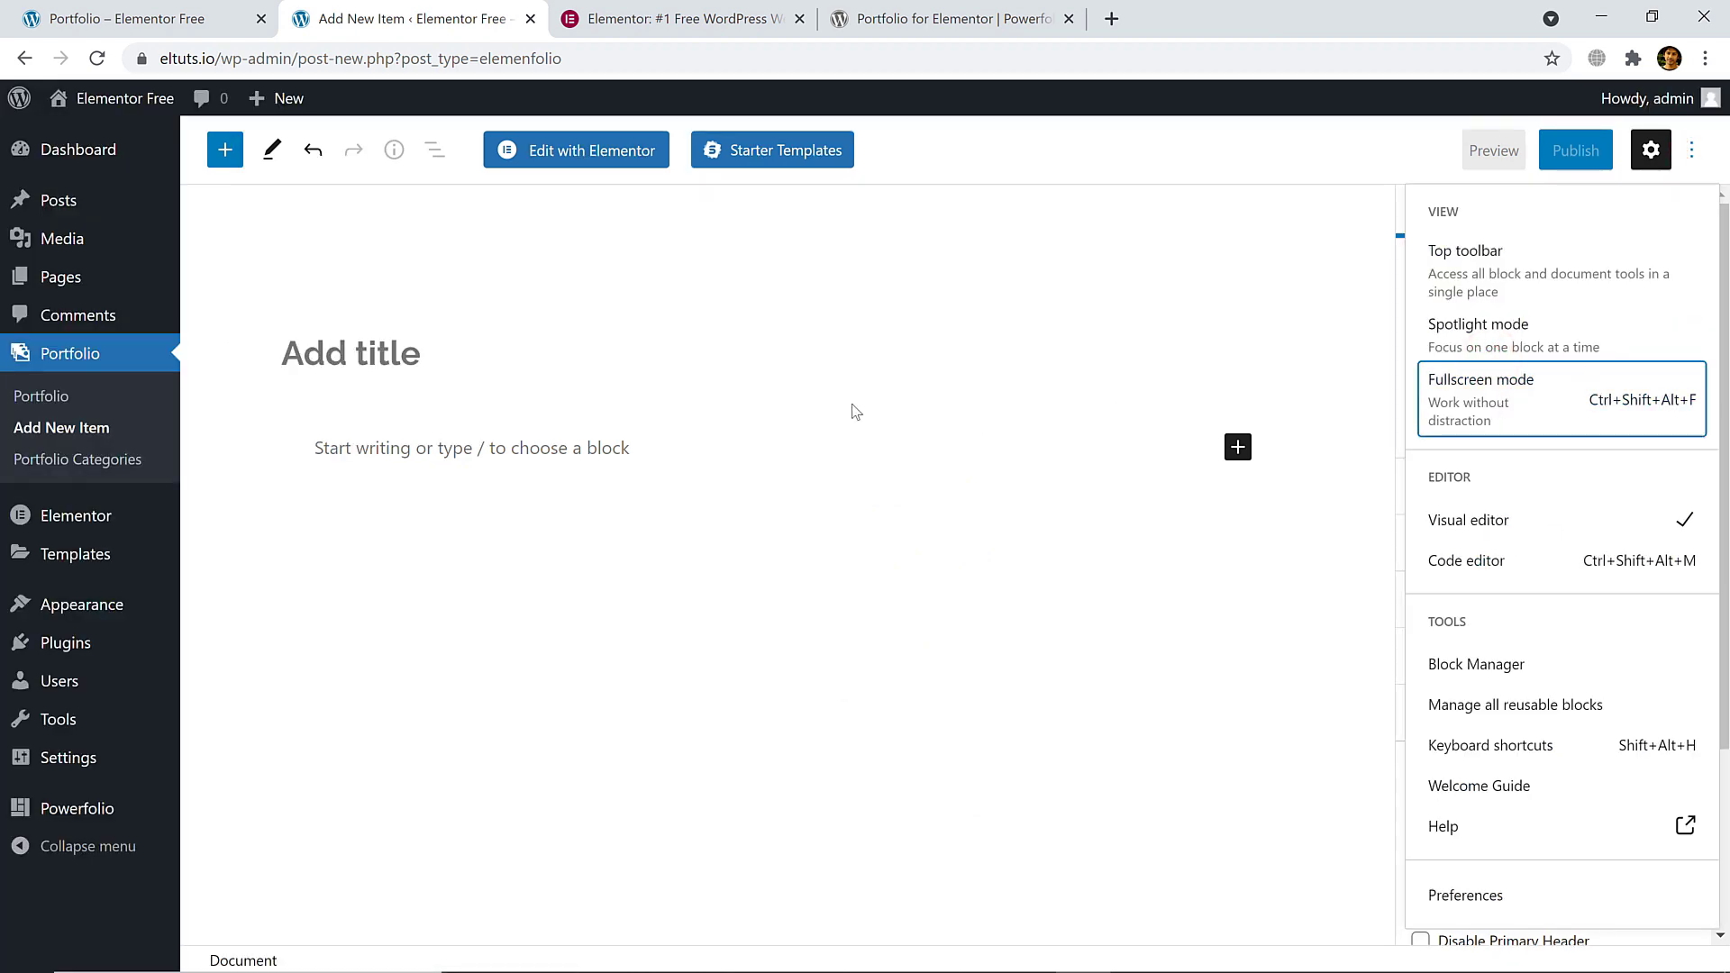
click(767, 419)
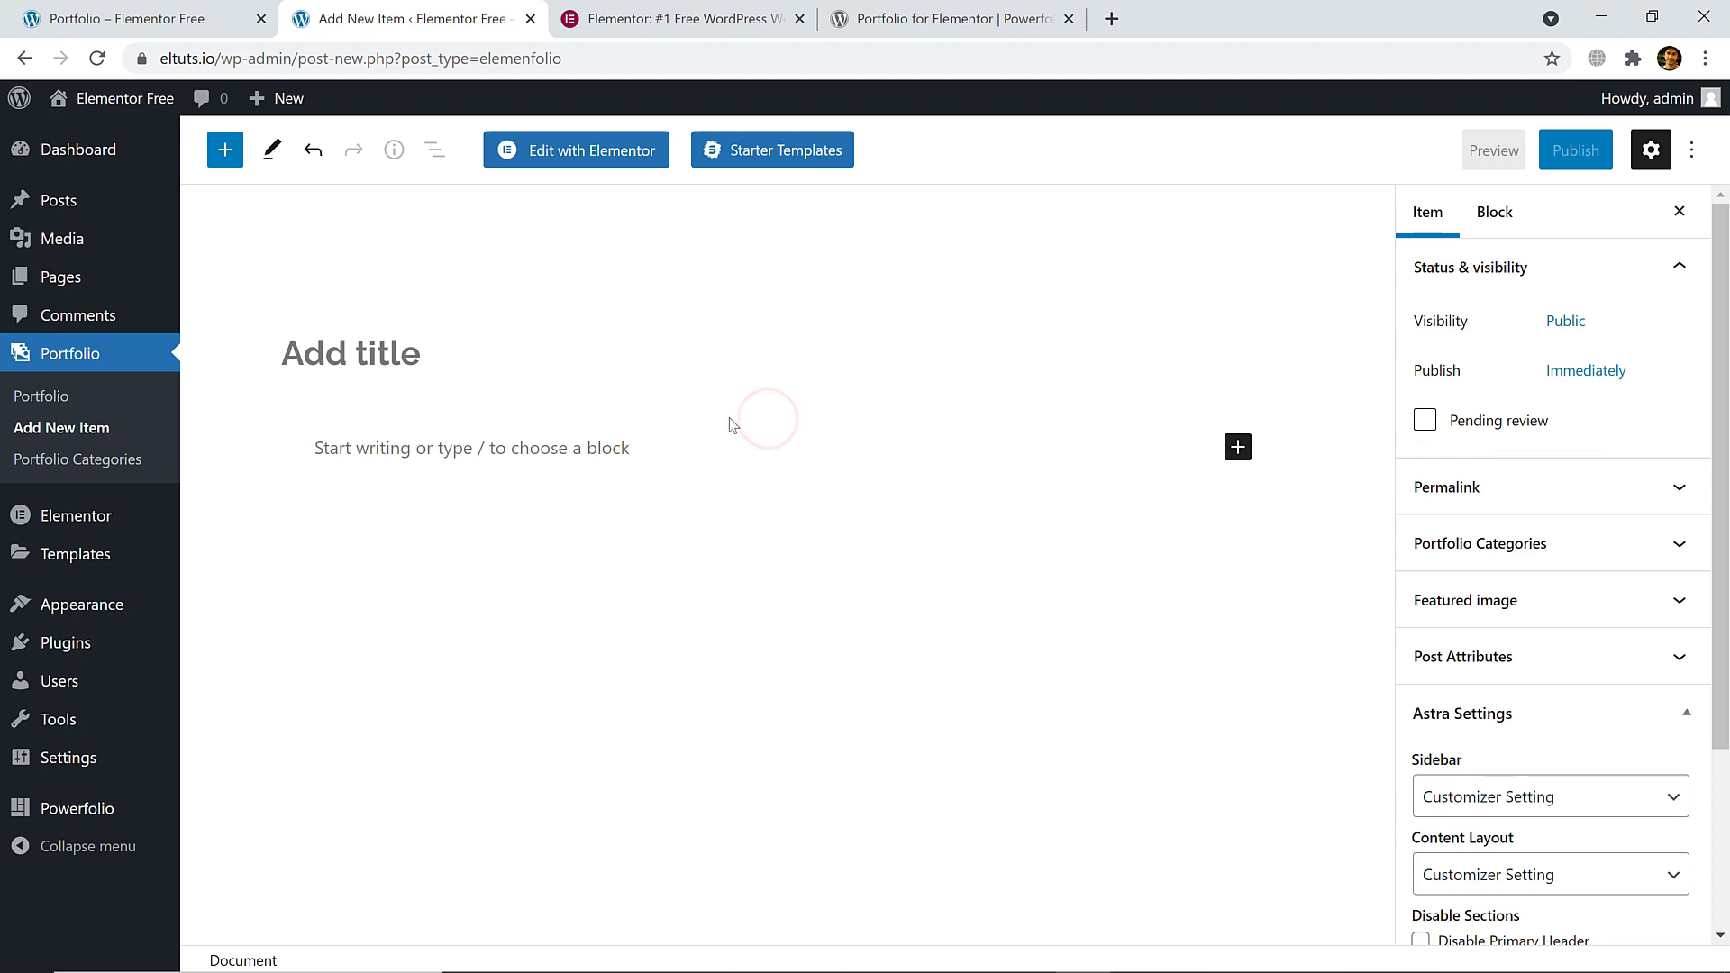
- Leave the empty portfolio item unsaved and review the existing portfolio categories against the demo page's filters
click(91, 461)
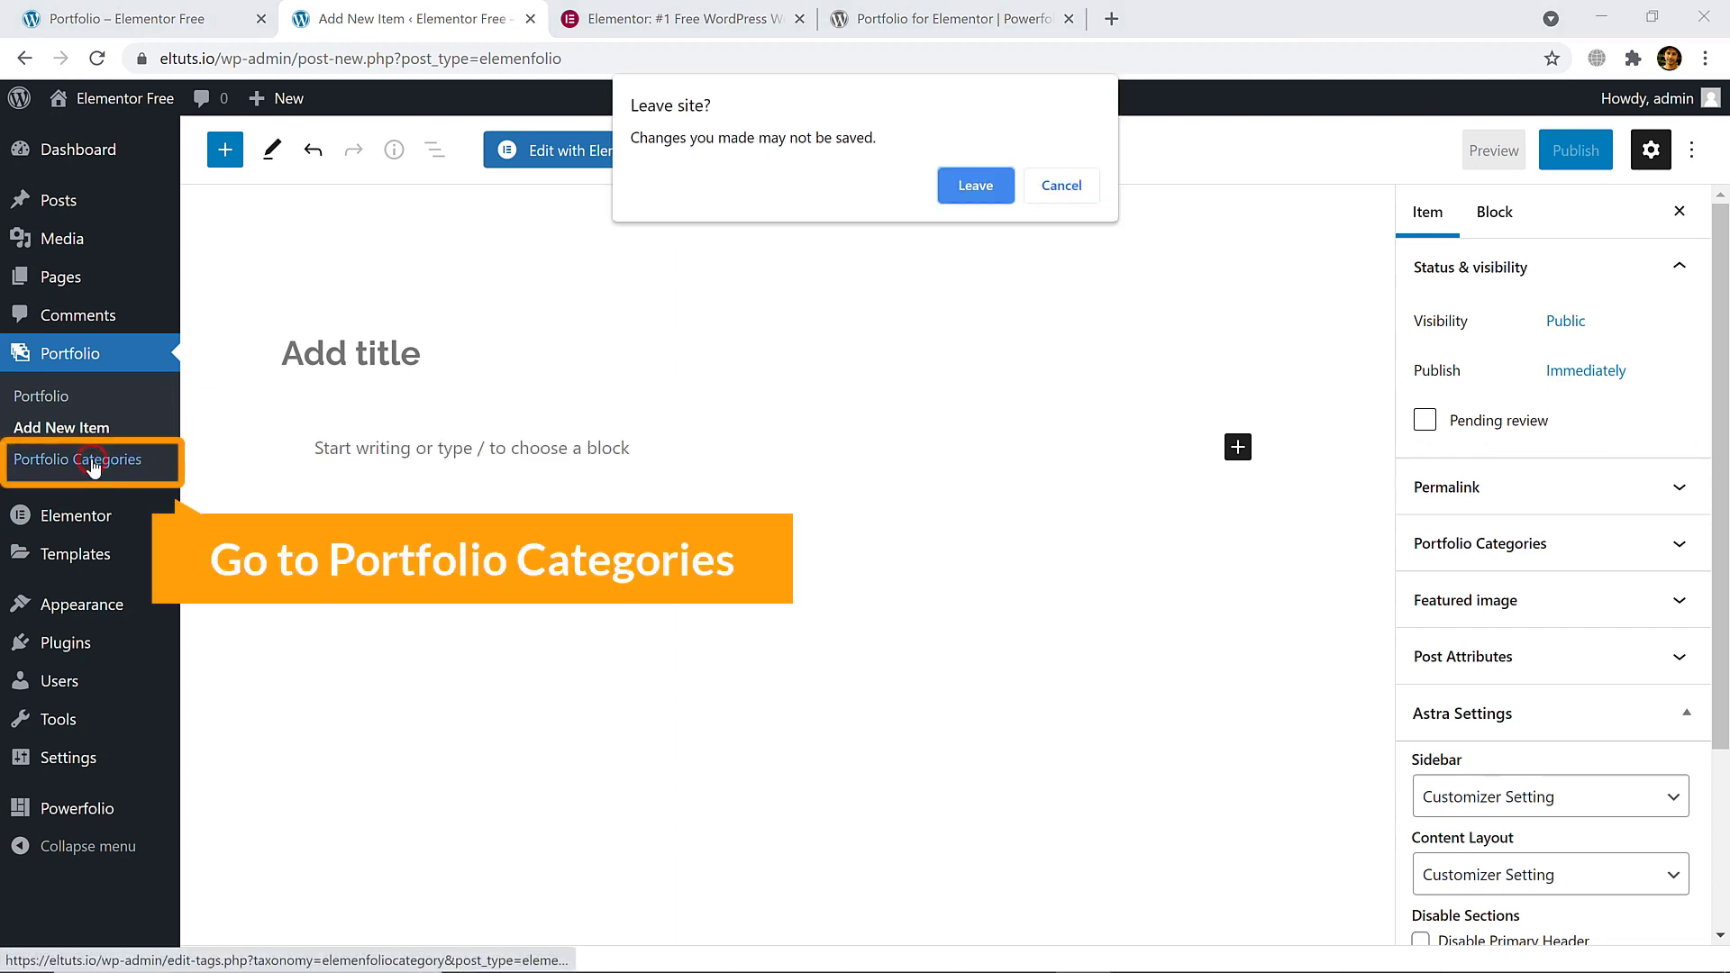
click(970, 196)
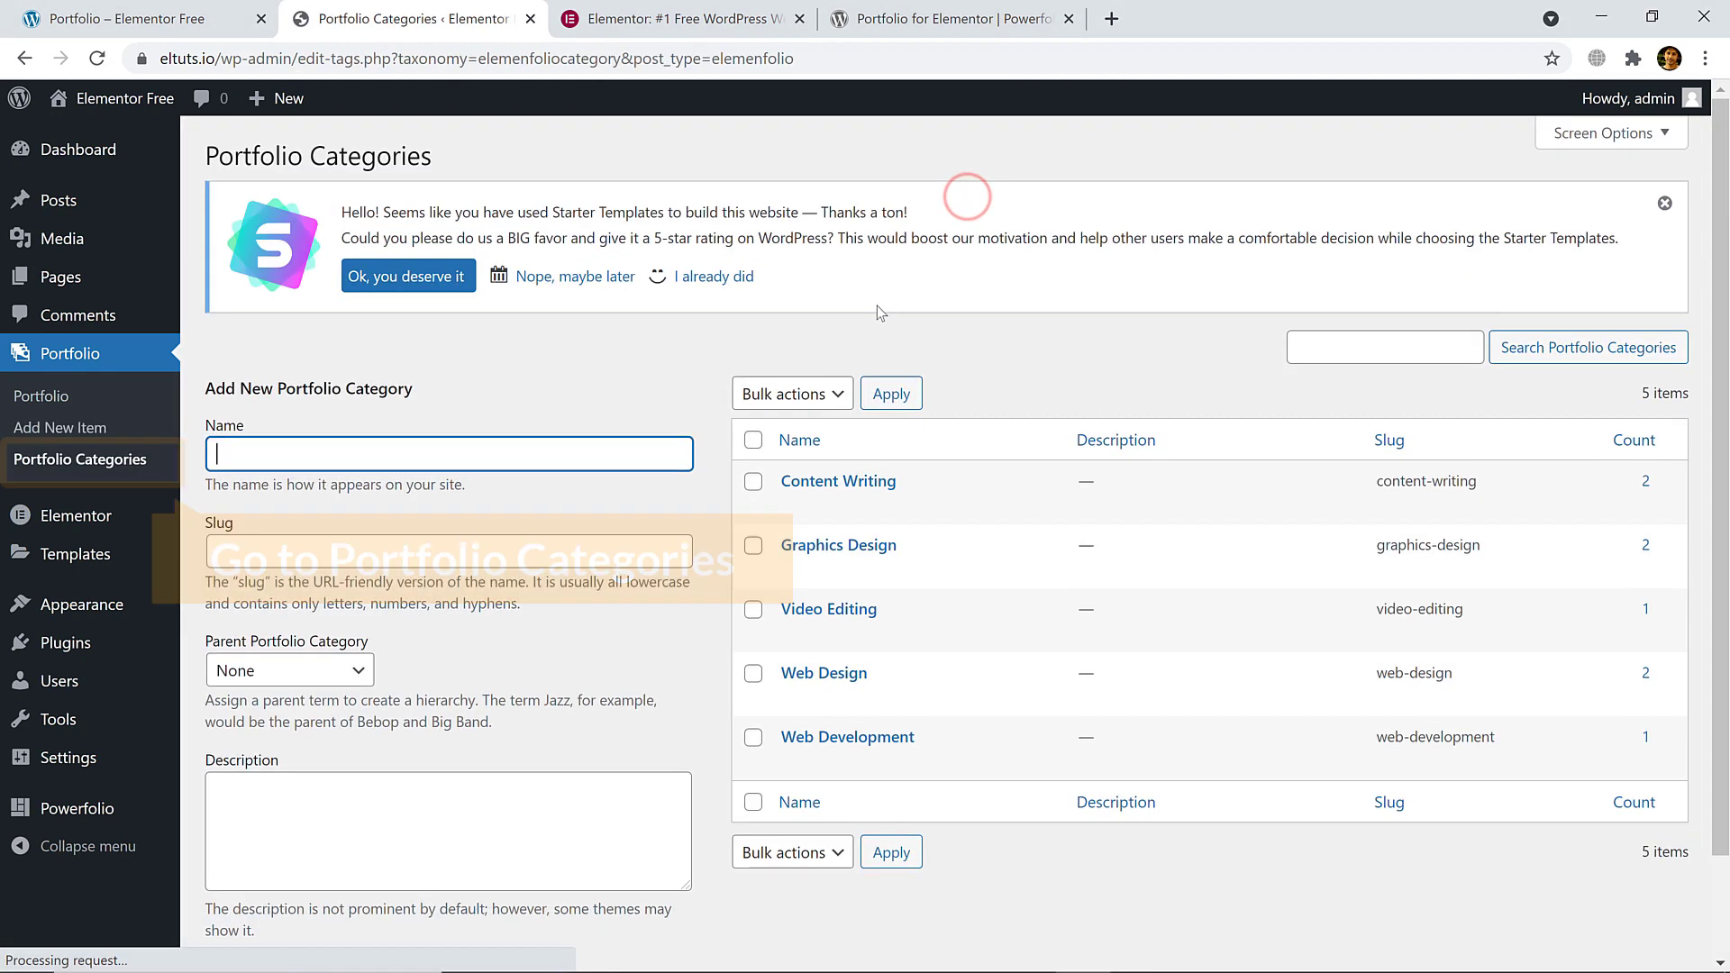
scroll(820, 541, down, 3)
scroll(739, 504, up, 3)
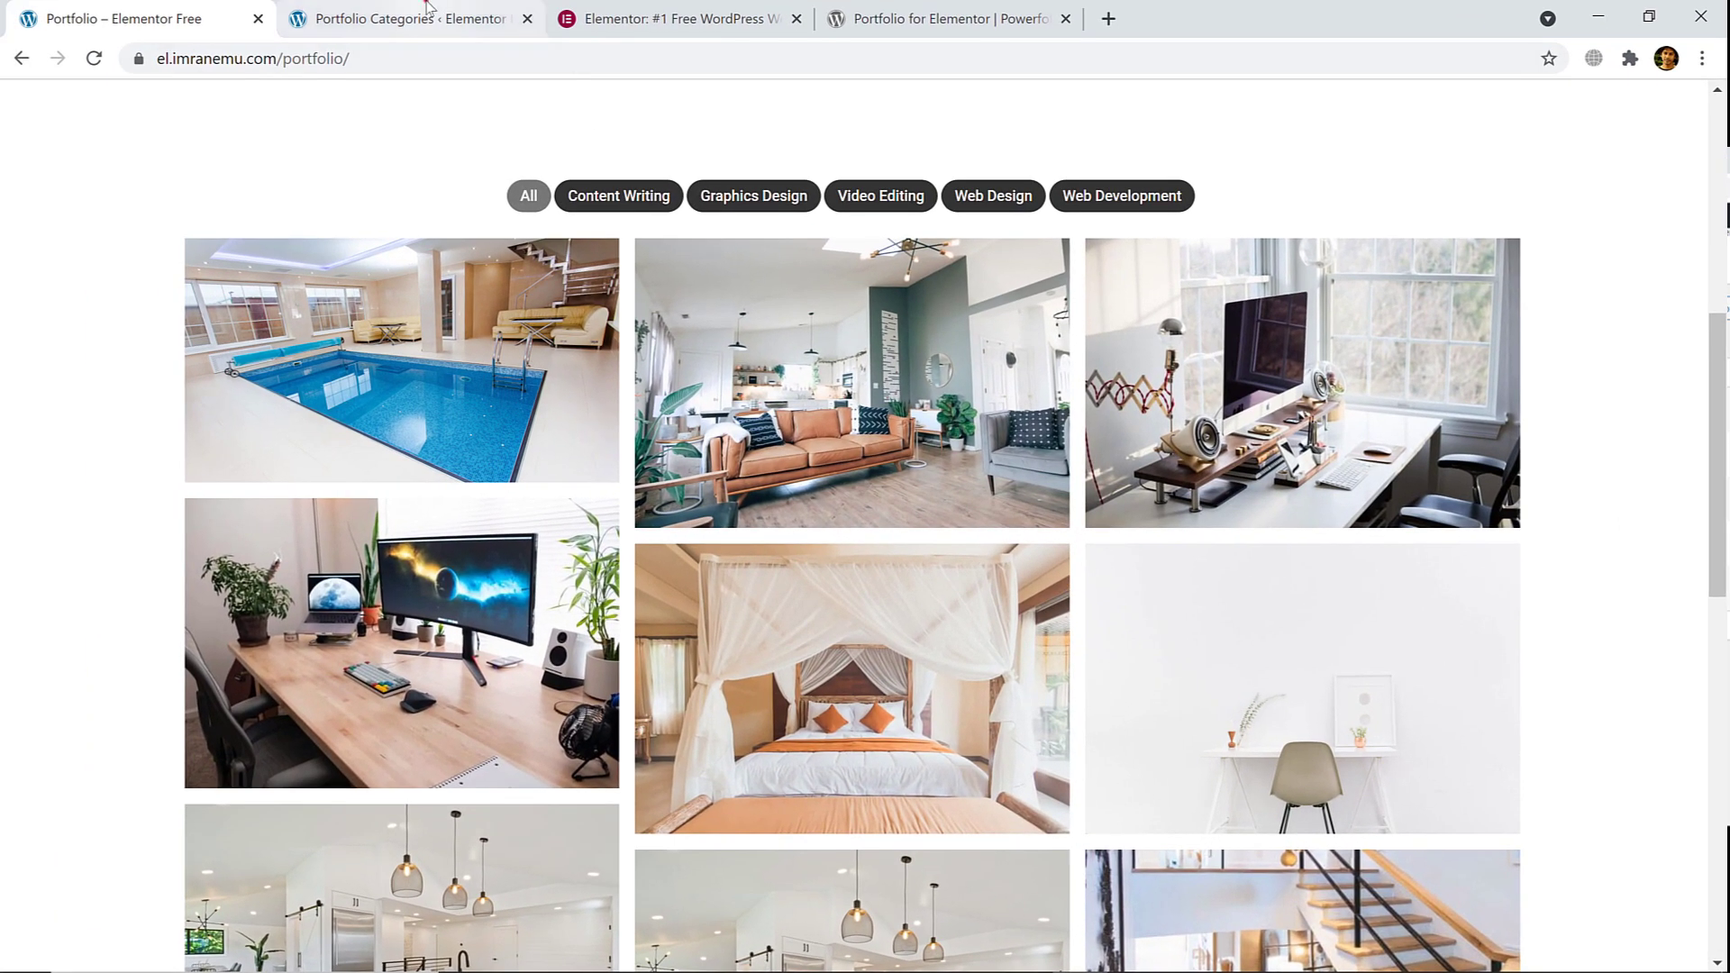
click(426, 9)
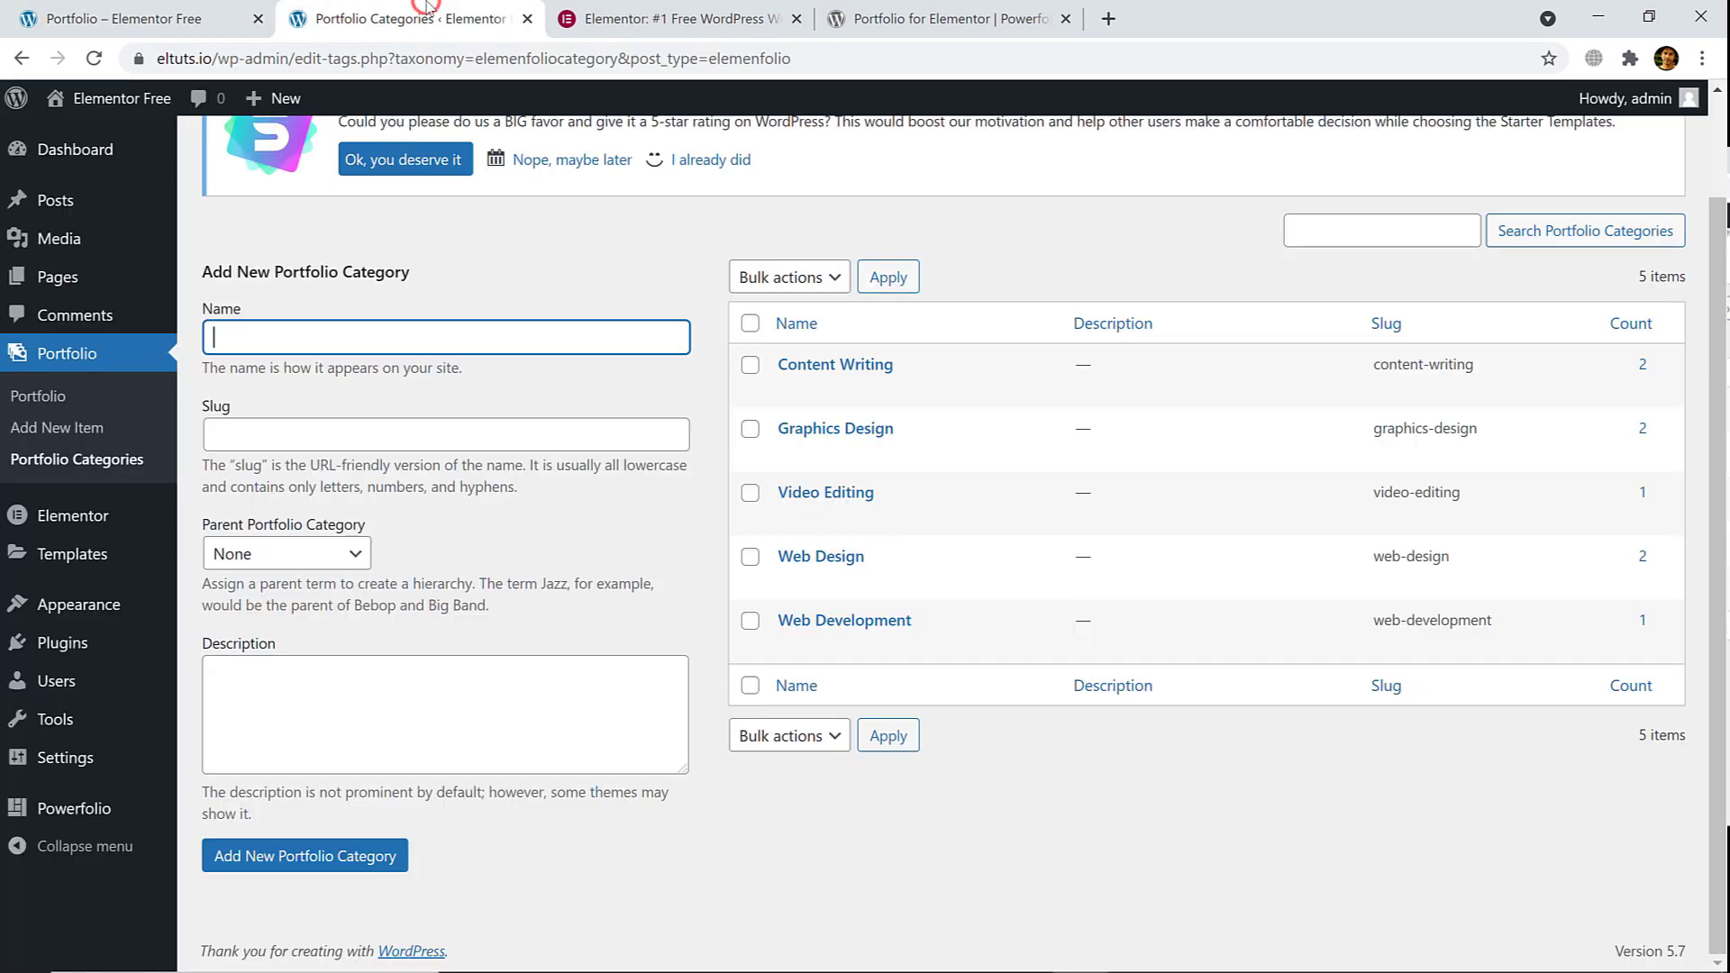
- Return to the demo portfolio and check each category filter from Content Writing to Web Development
click(207, 11)
click(603, 194)
click(731, 198)
click(866, 203)
click(1004, 195)
click(1126, 205)
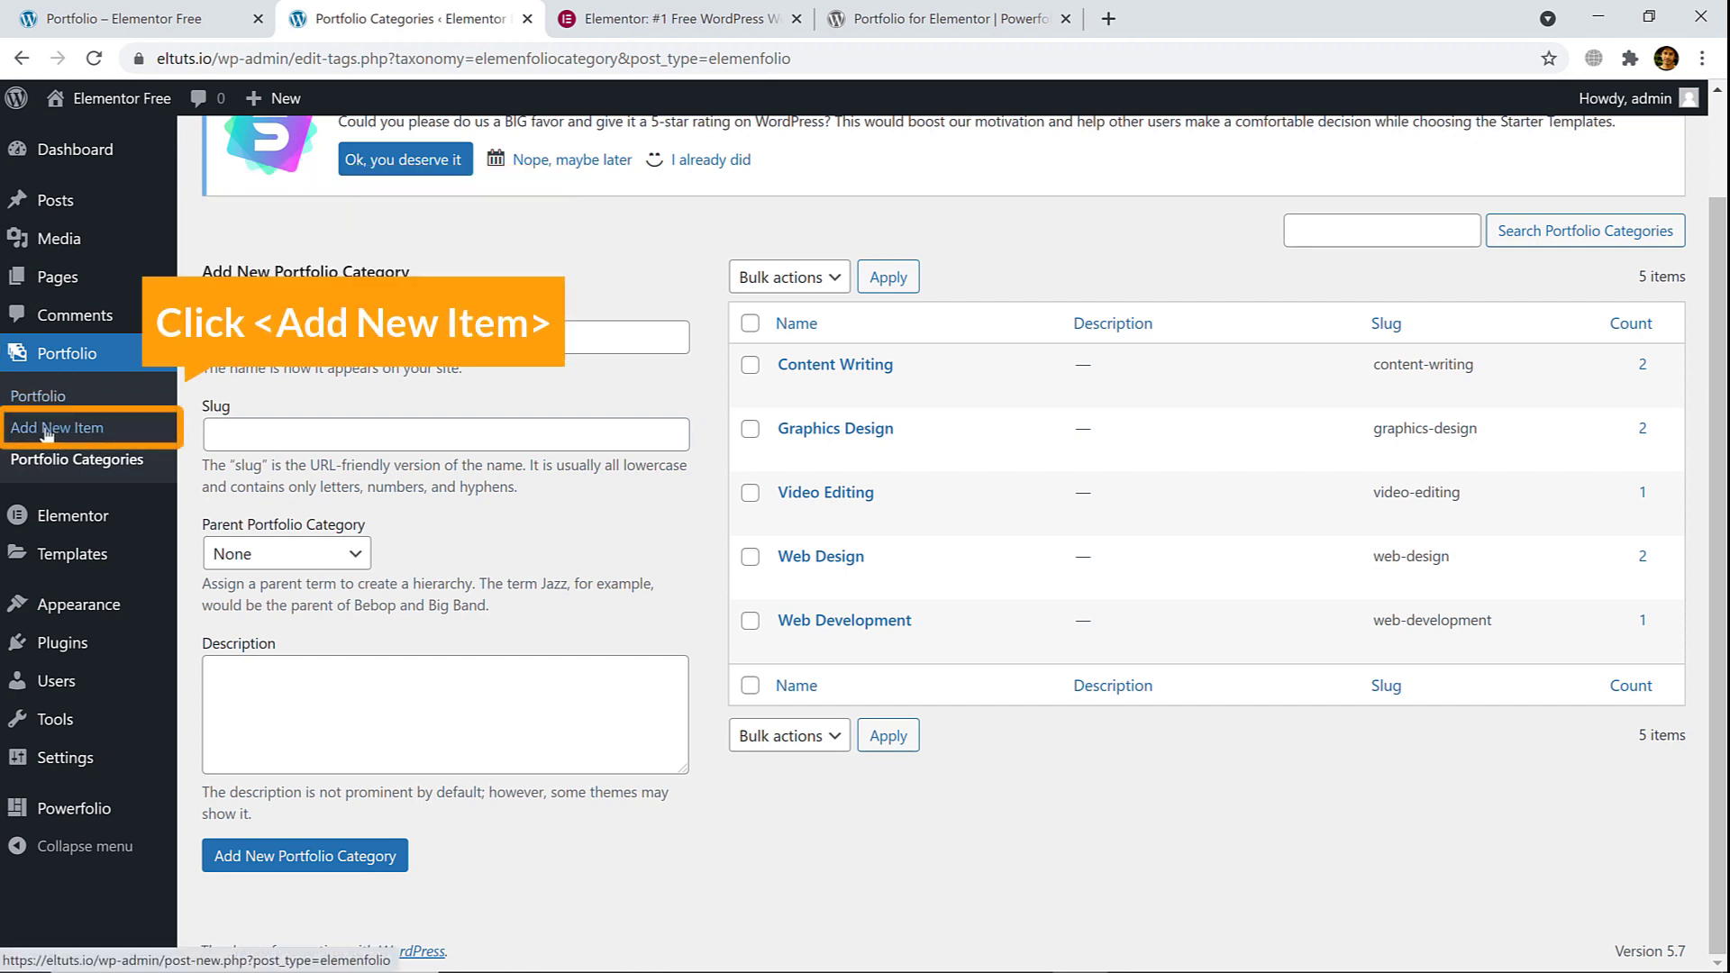
- Start a new portfolio item titled "WordPress Theme" and add a description paragraph about the plugin extending Elementor with Portfolio functionality
click(84, 433)
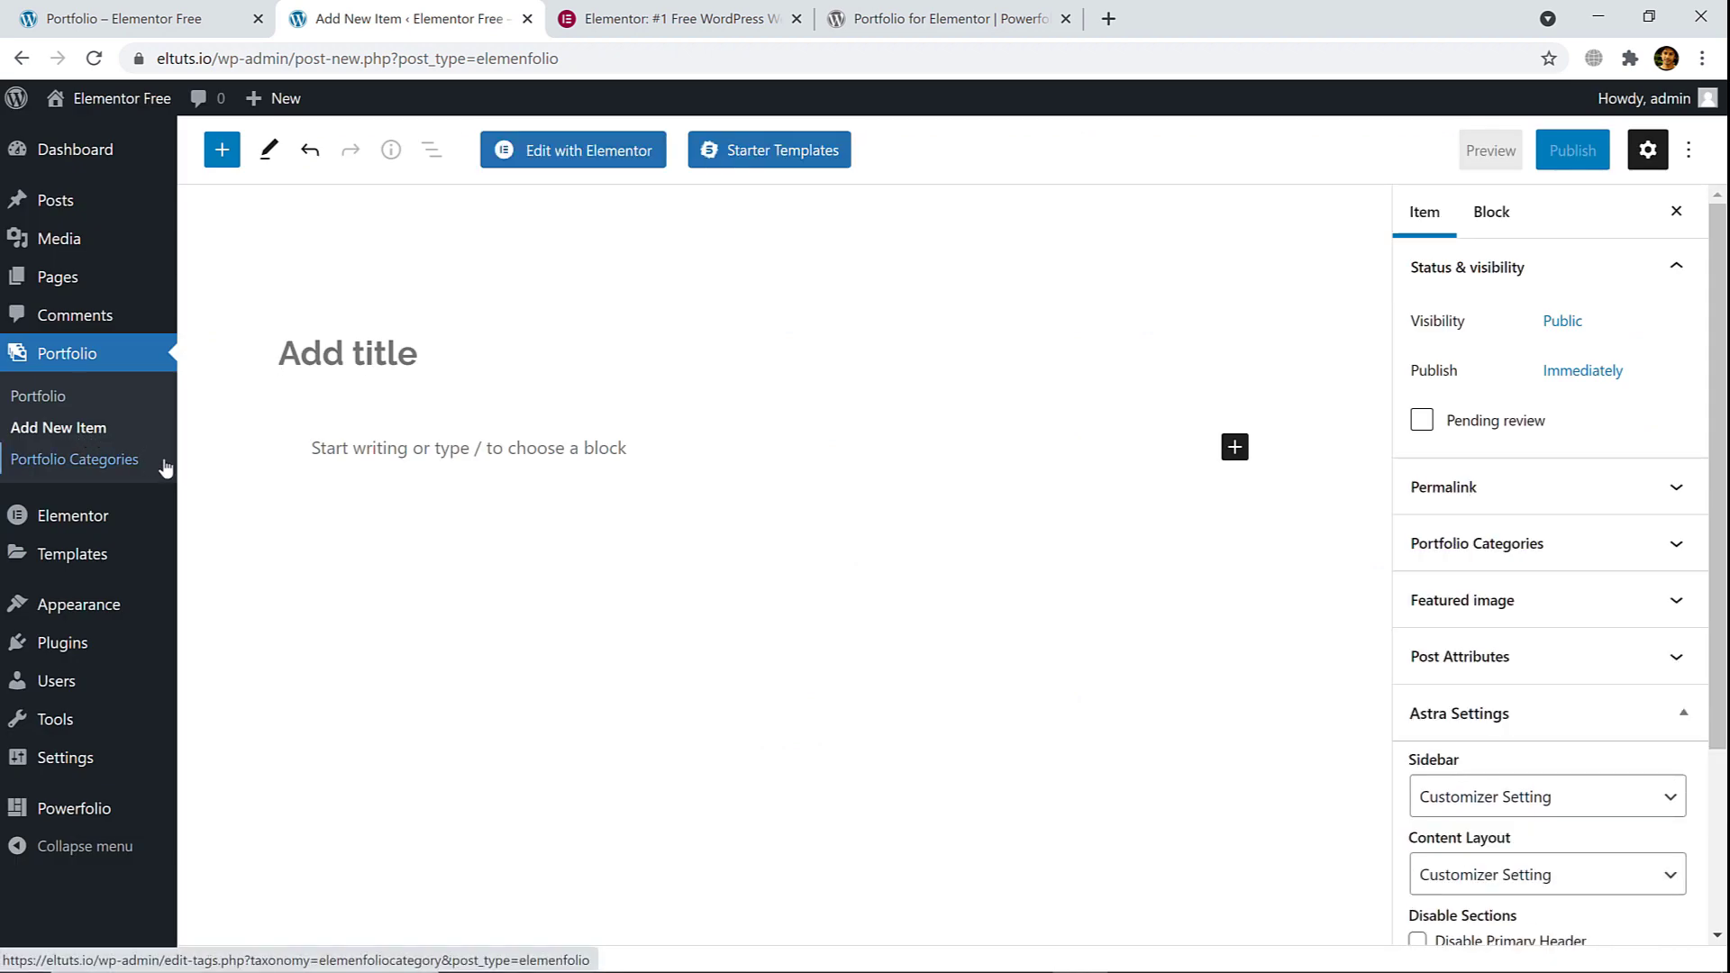
click(400, 354)
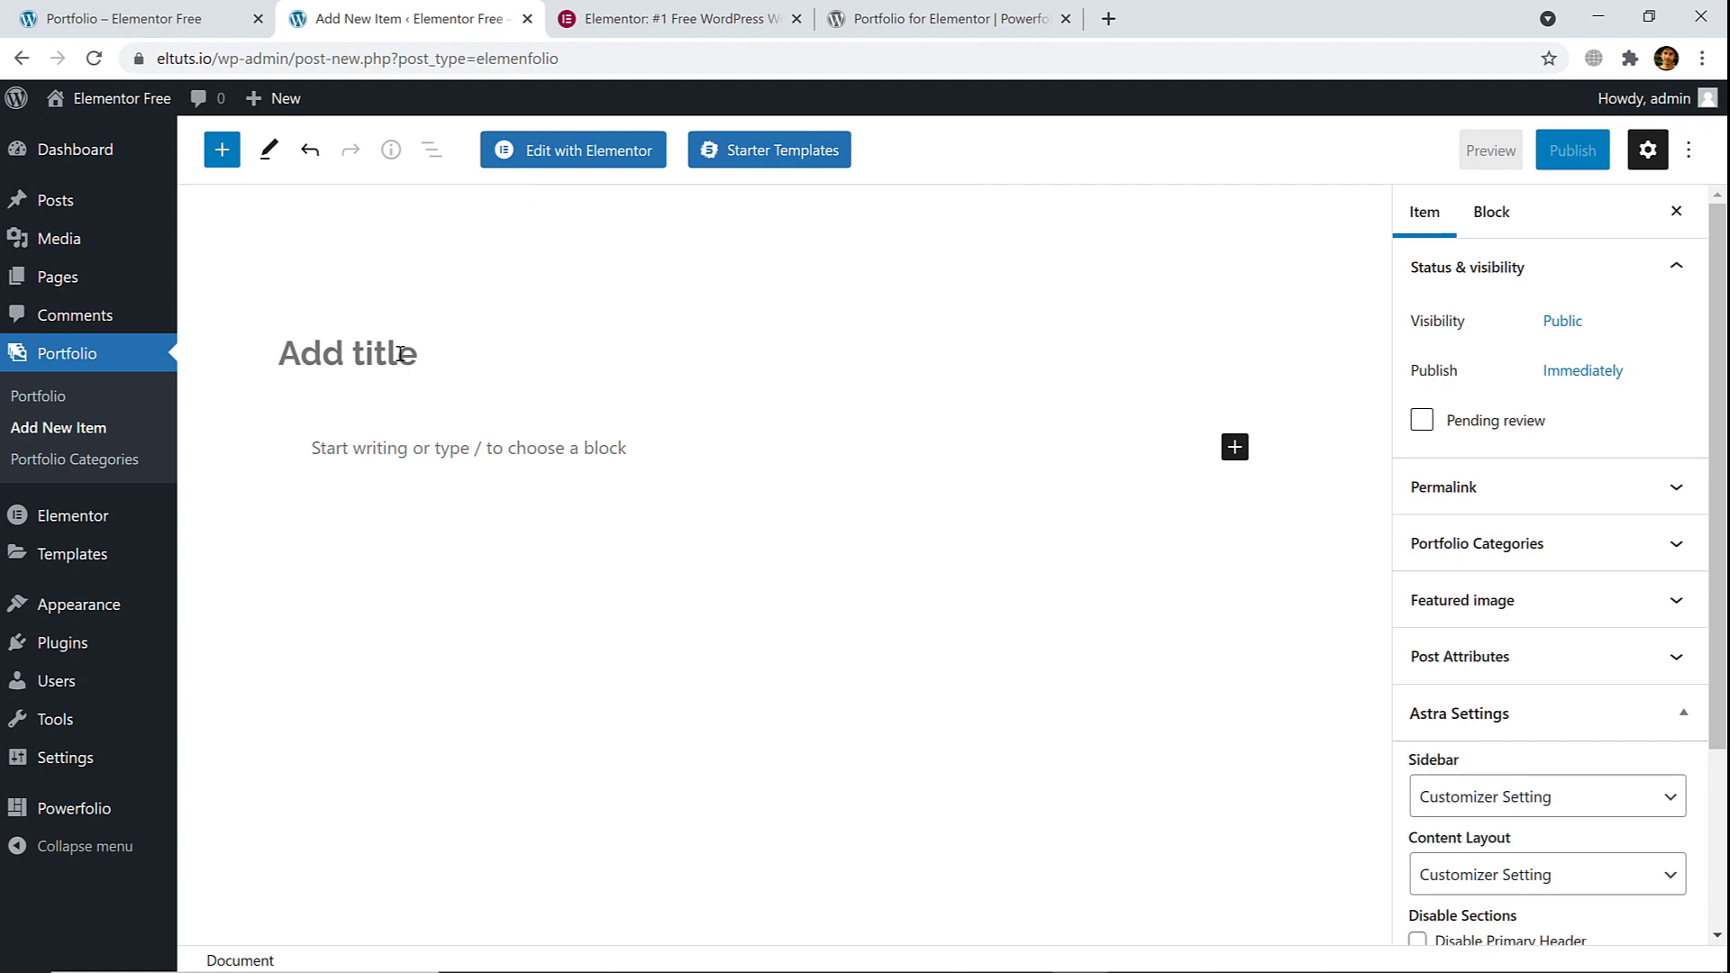
text(WordPress Theme)
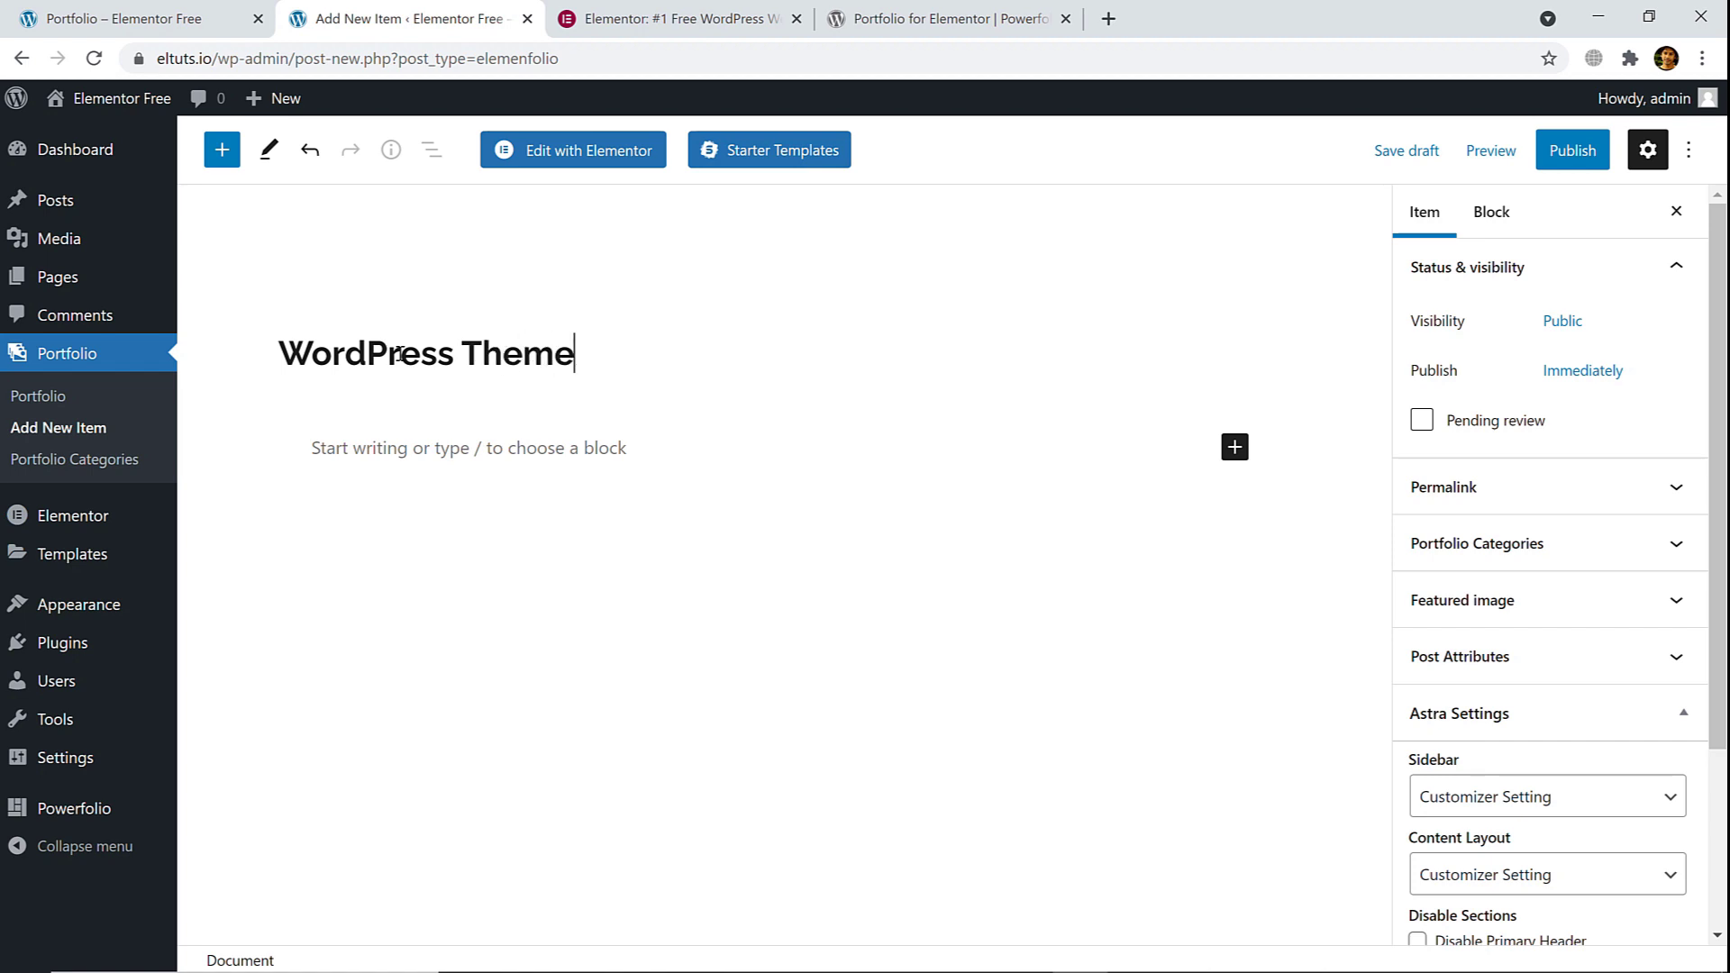
click(347, 456)
click(399, 9)
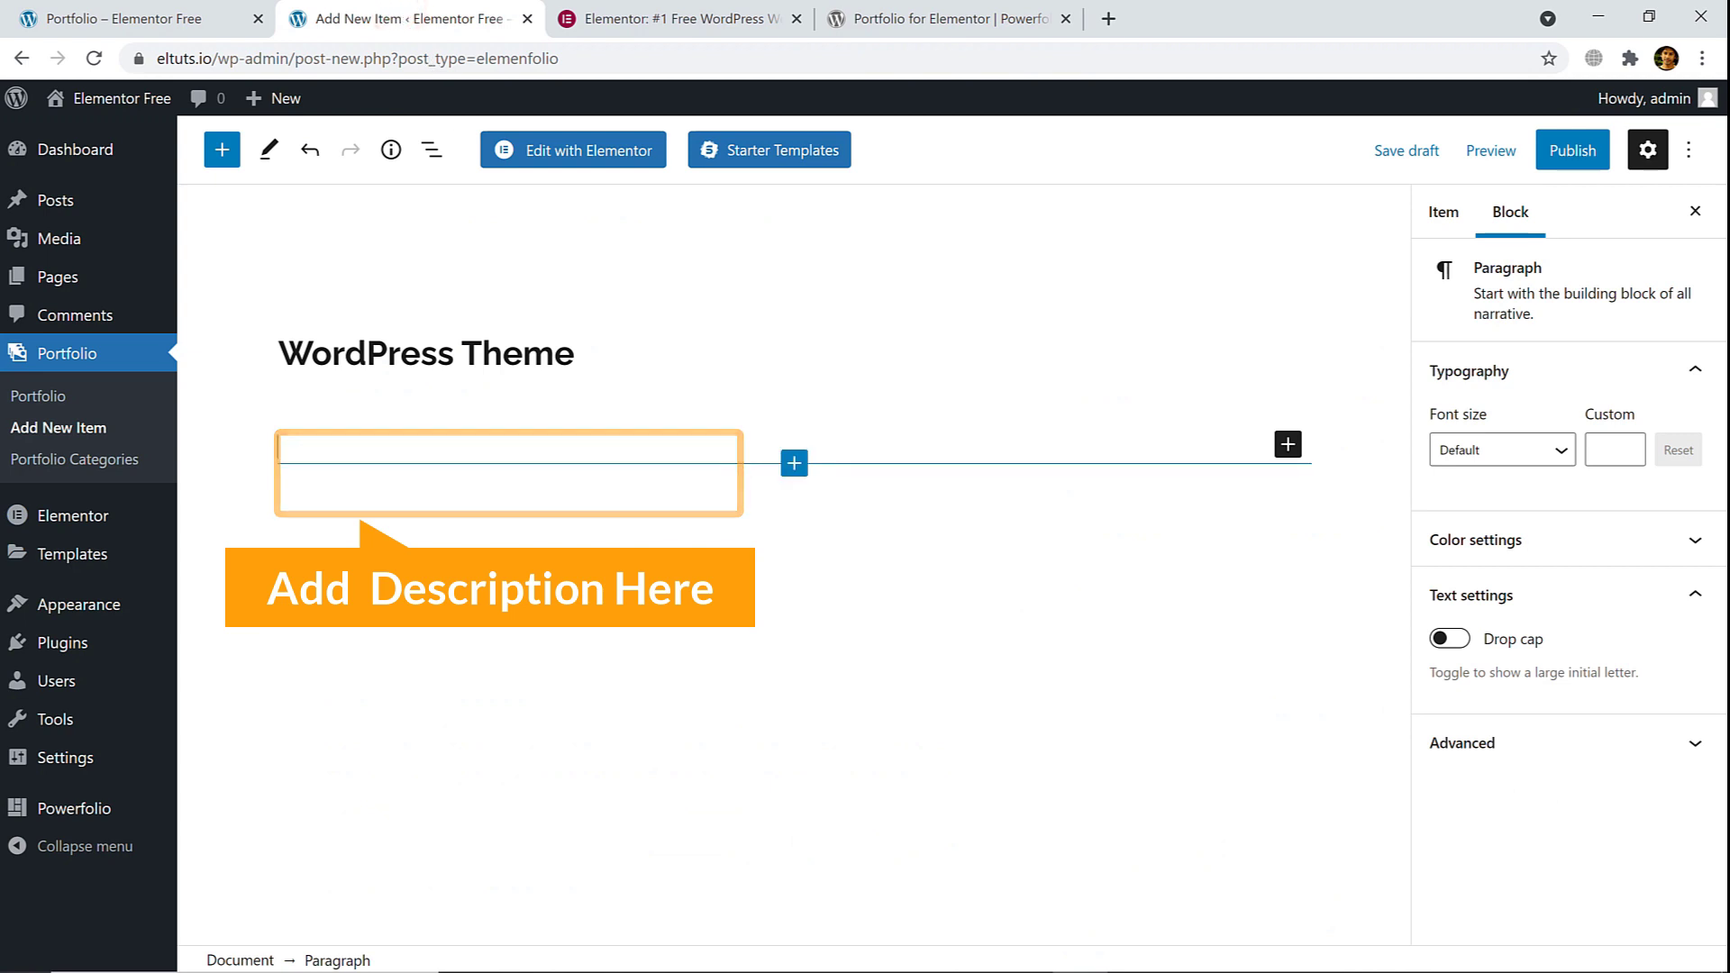
text(This plugin extend Elementor by adding the Portfolio addon/widget functionality for free! It allows you to create a creative portfolio to show your projects using the Drag&Drop interface of Elementor.)
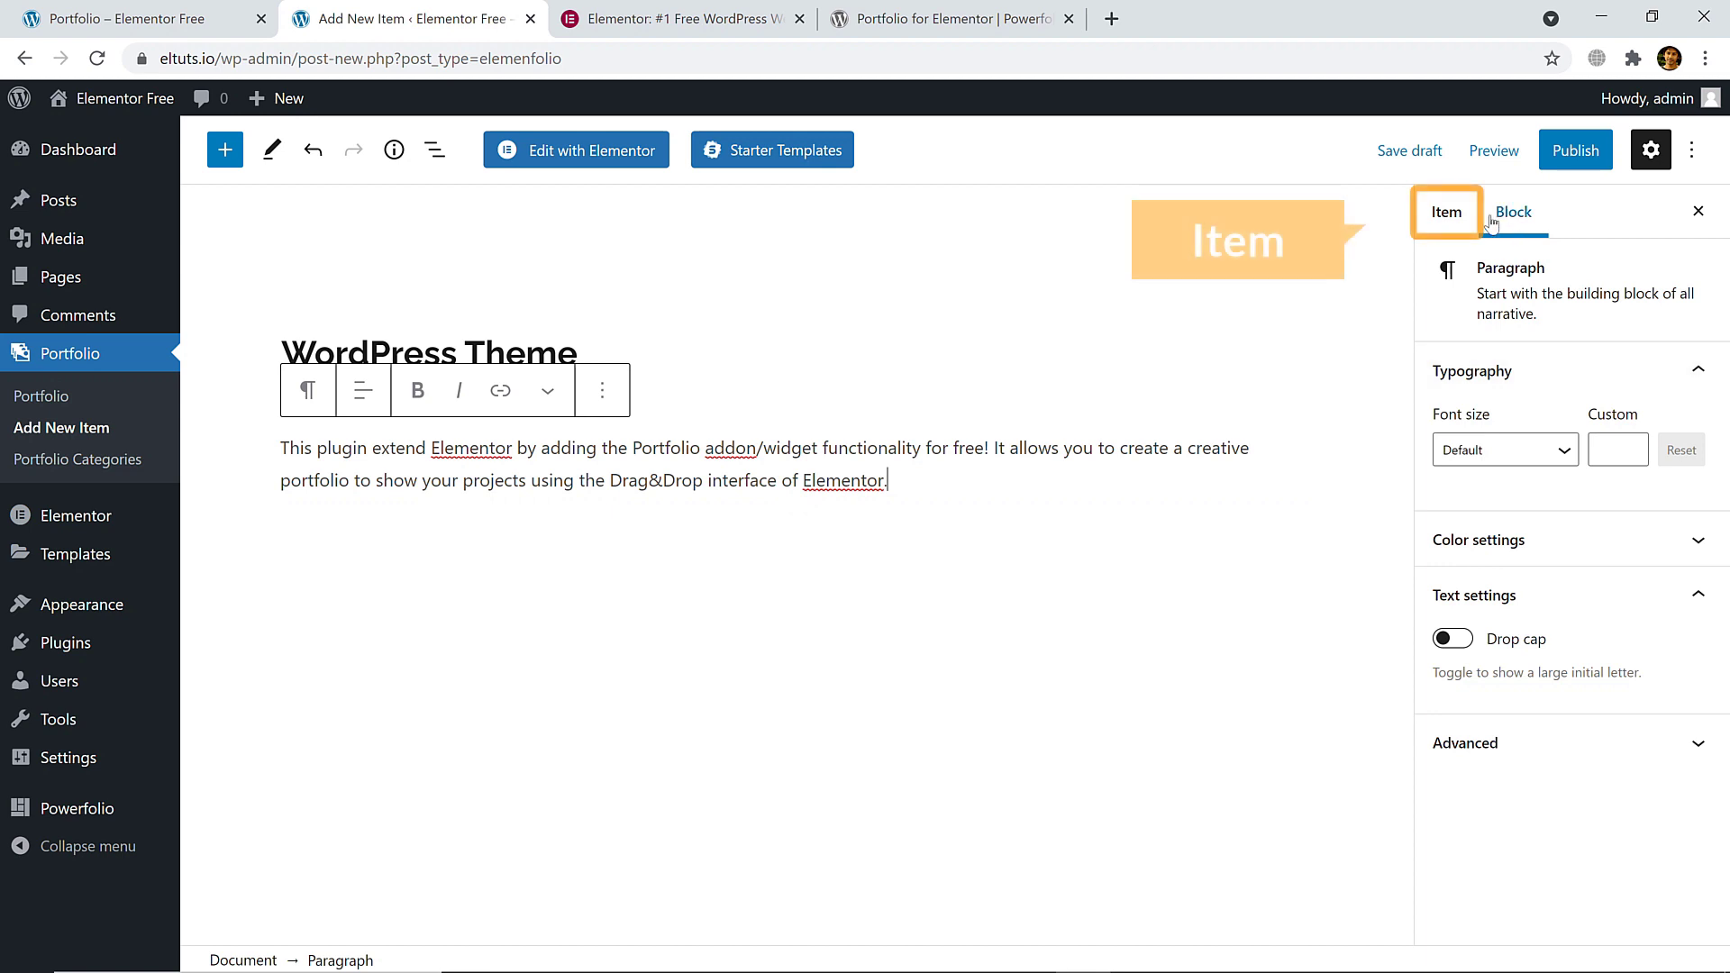
- Create a new portfolio category named "Themes" and assign it to the item, without a parent category
click(1442, 216)
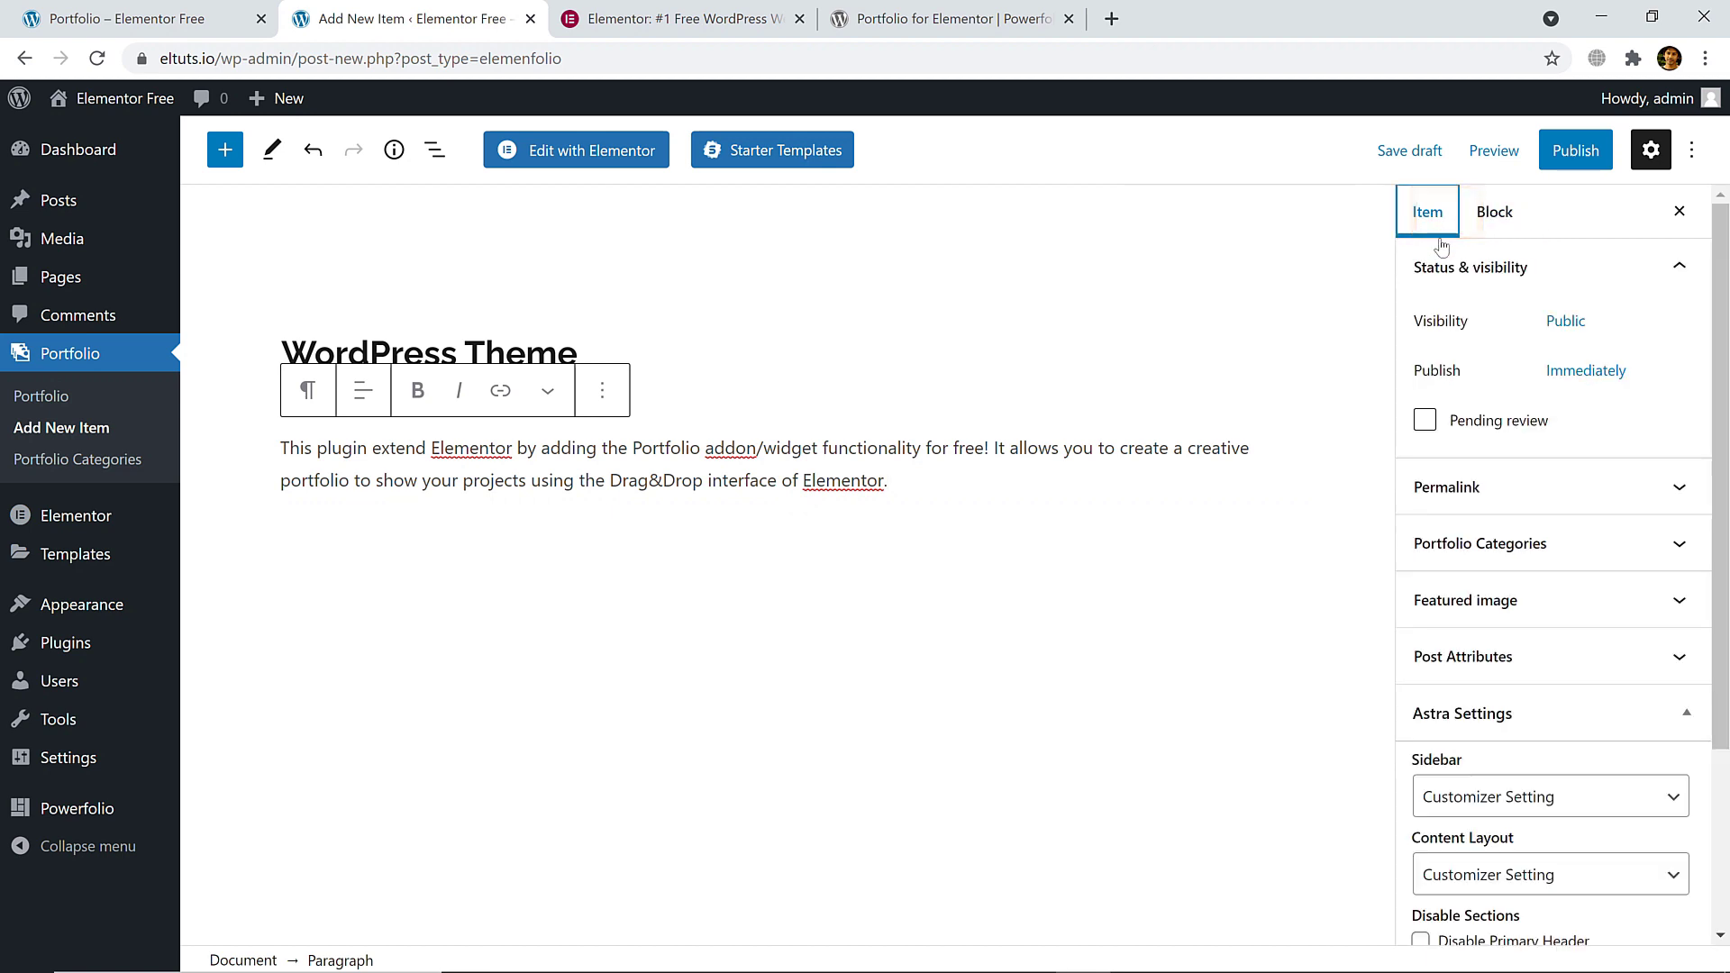
scroll(1501, 523, down, 1)
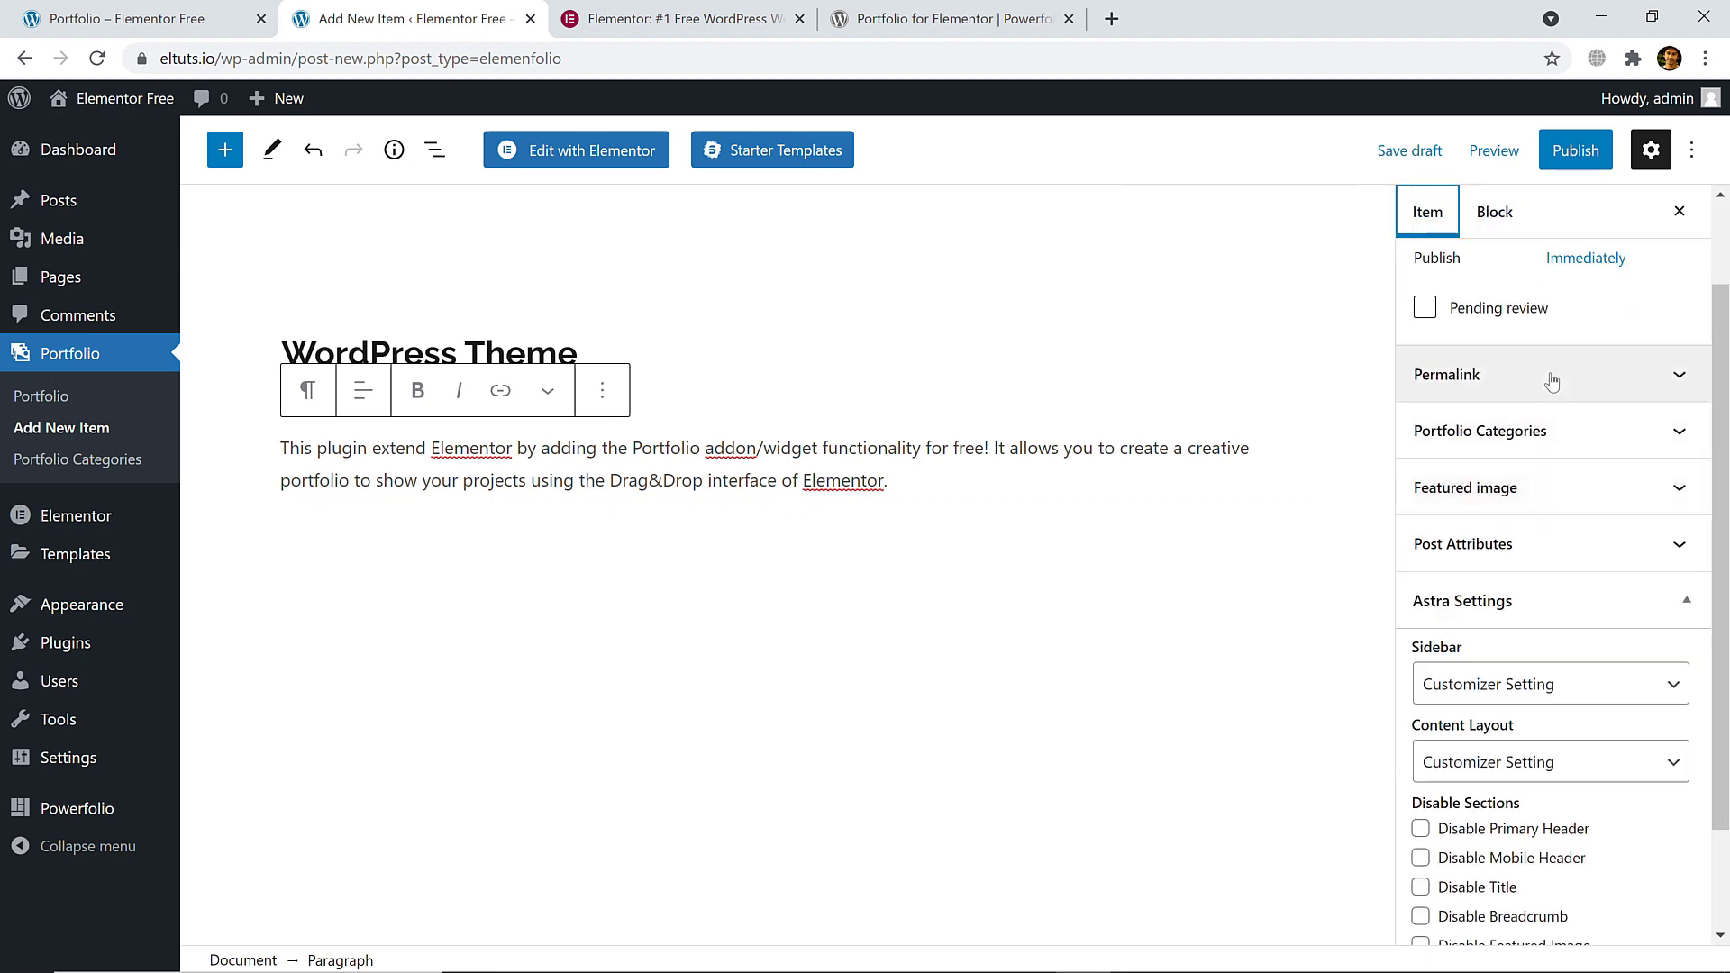
click(1530, 436)
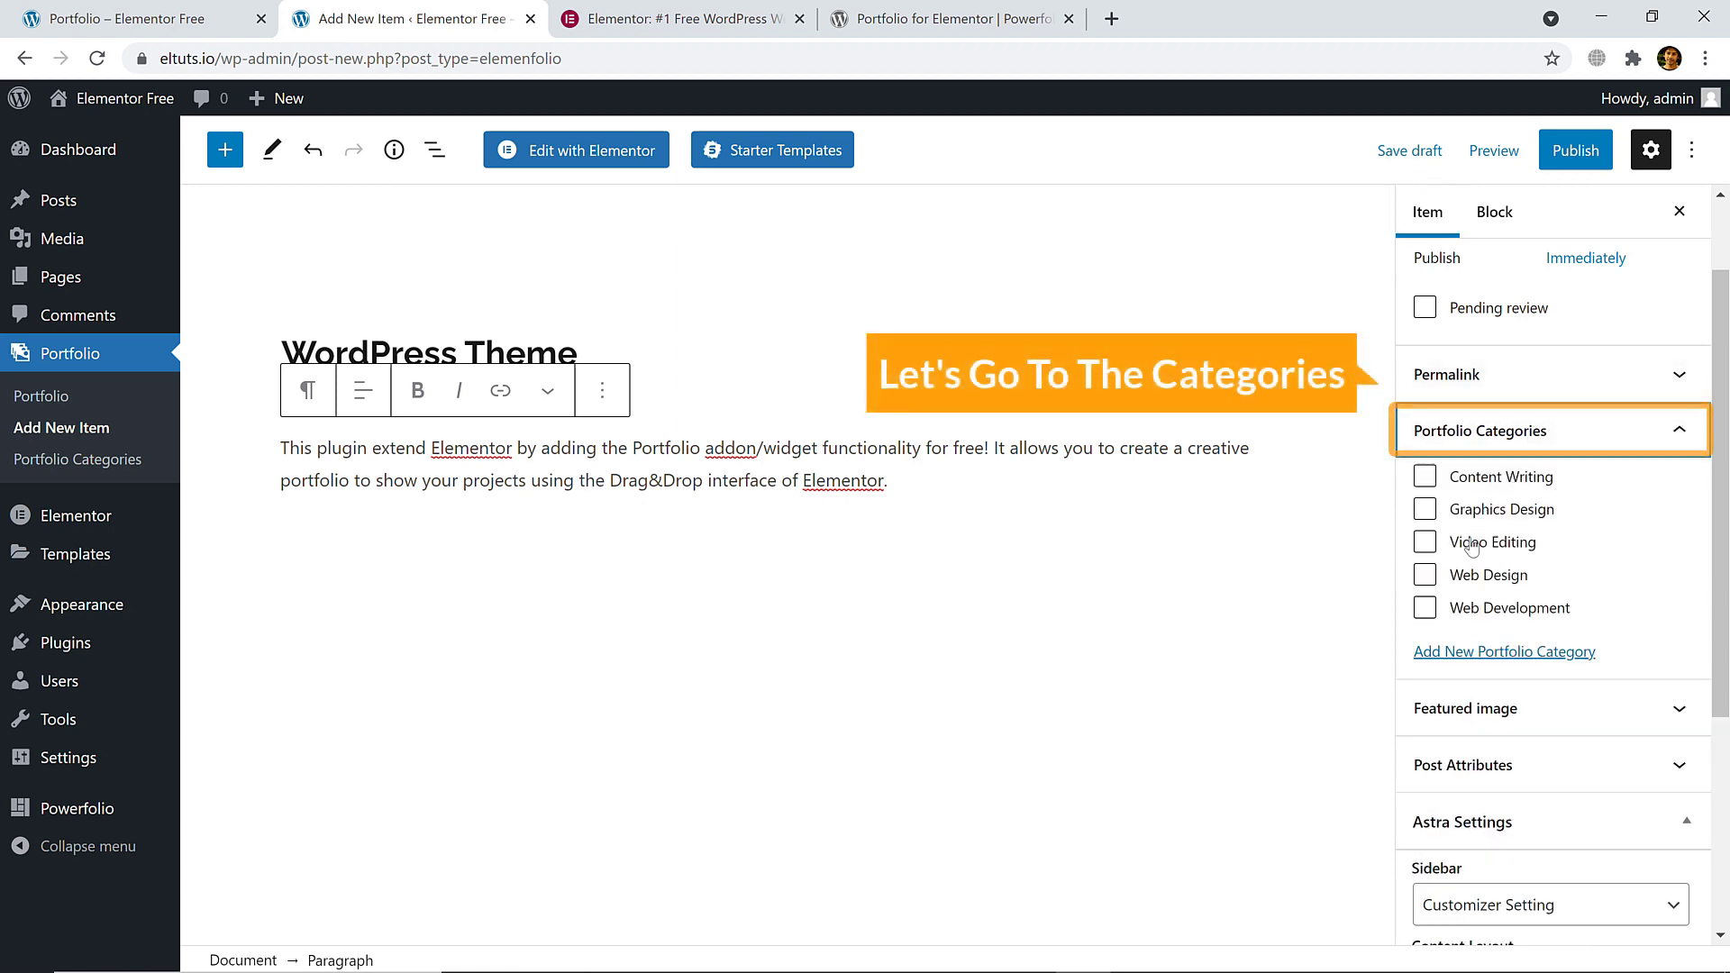
click(1529, 663)
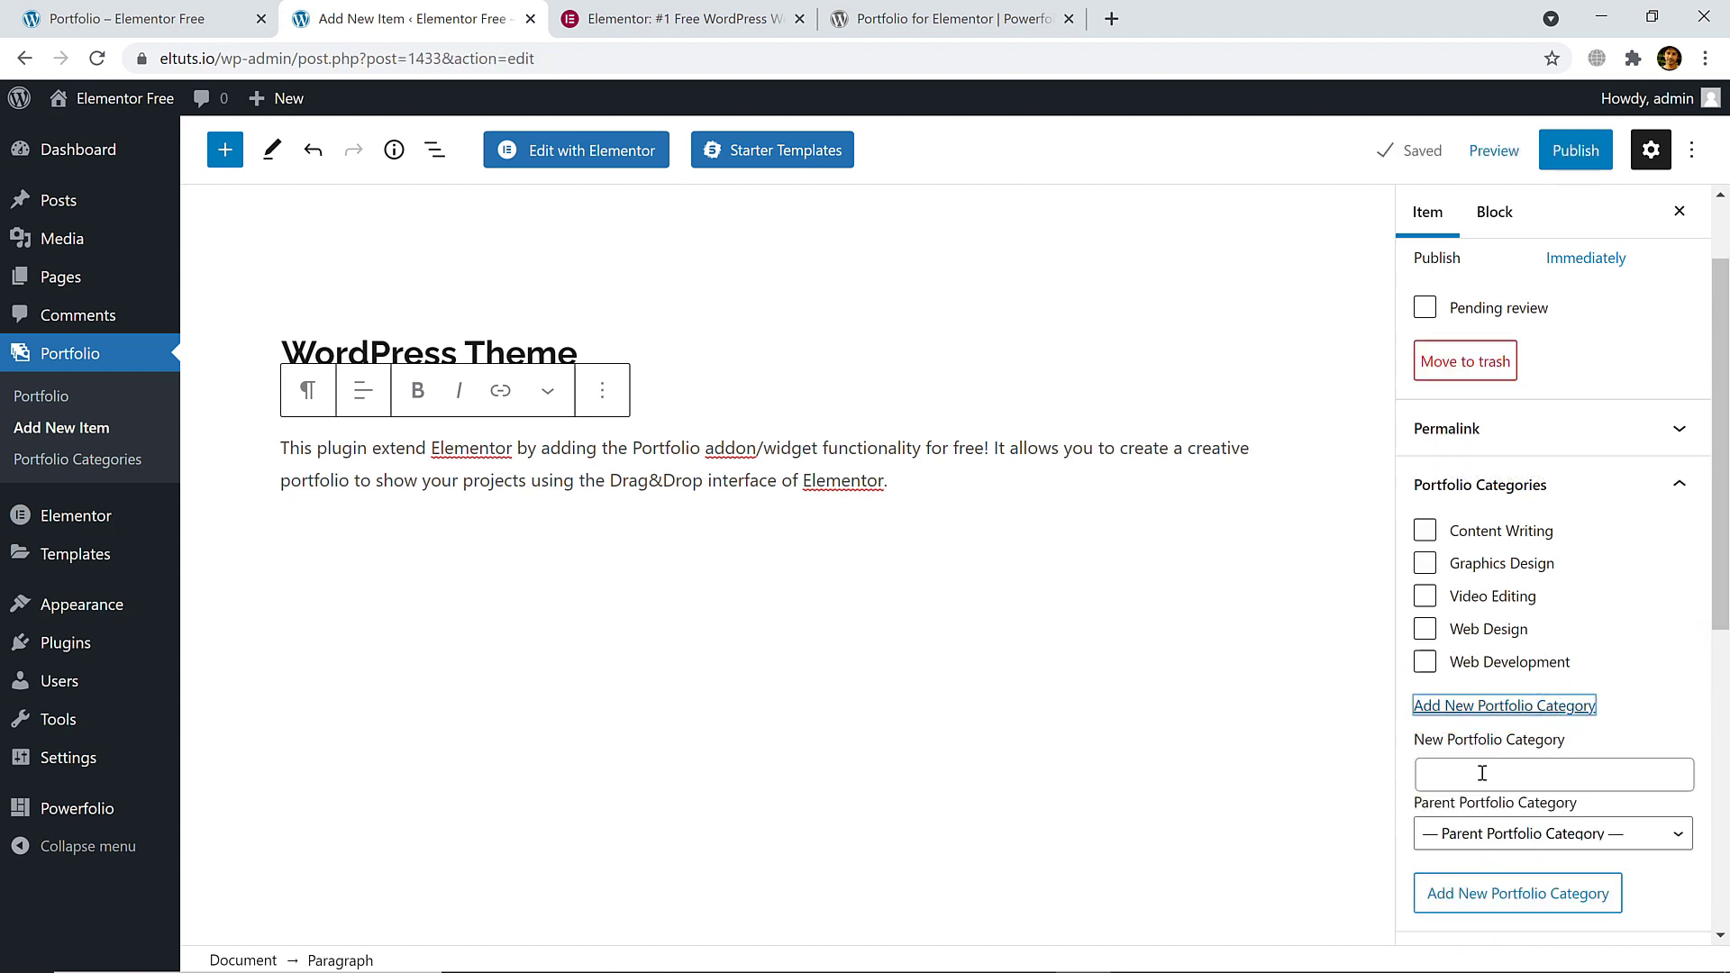
click(1481, 772)
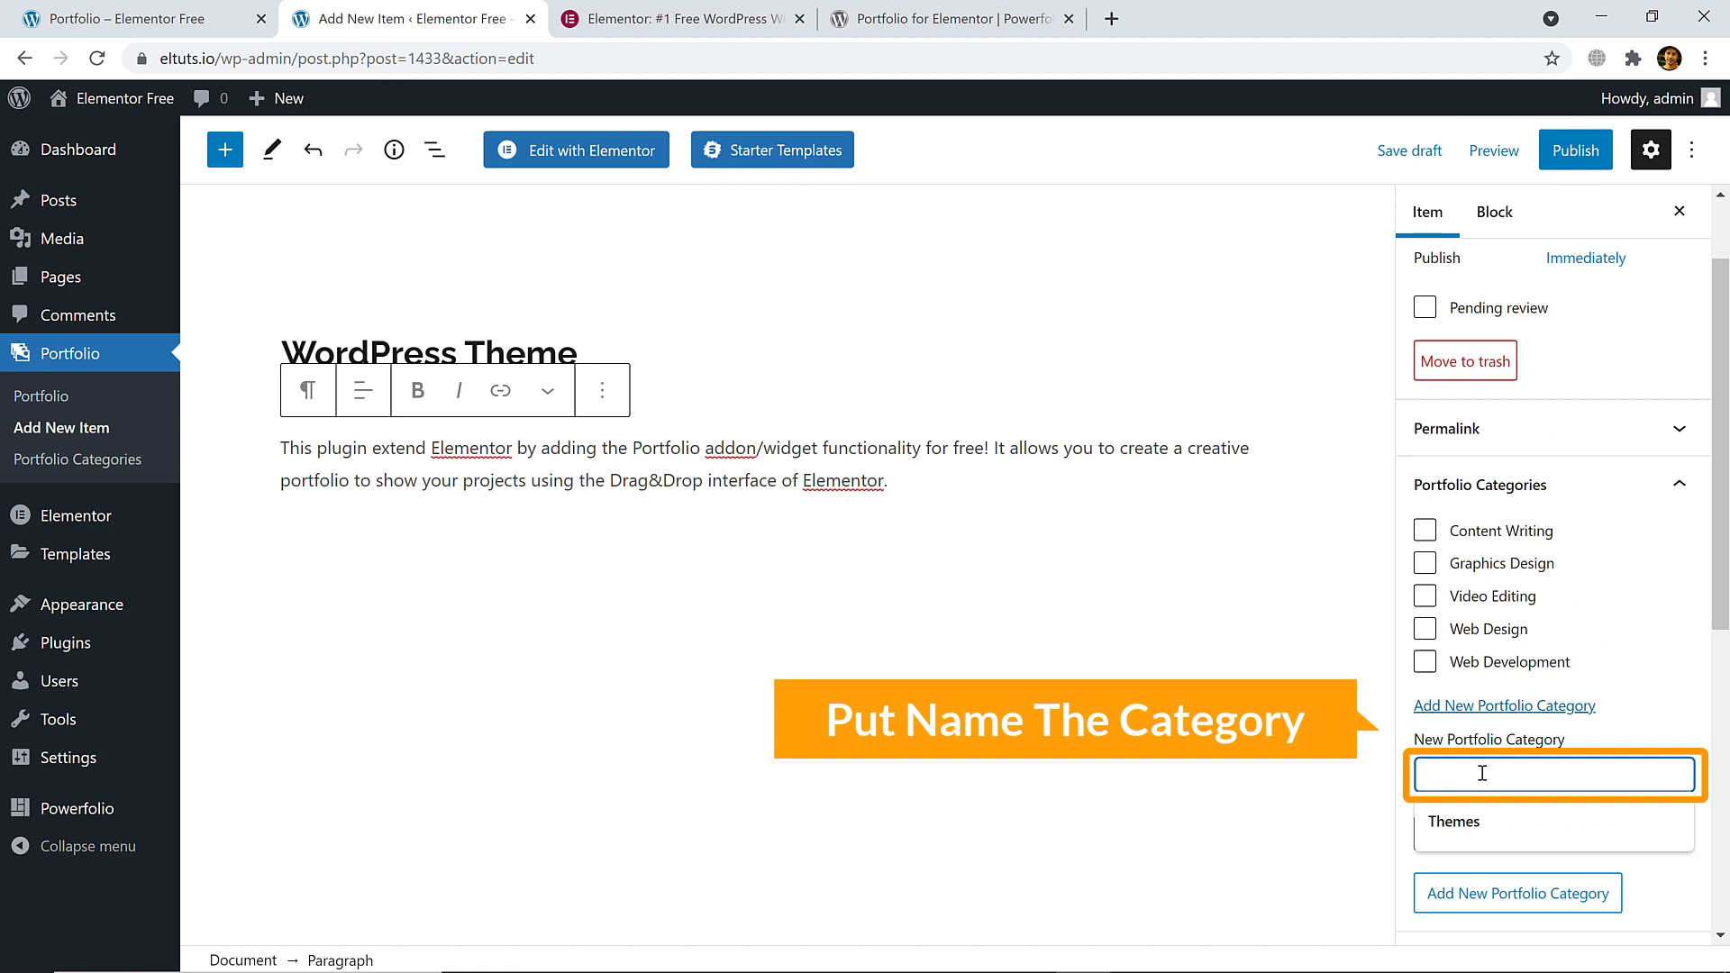
click(1454, 822)
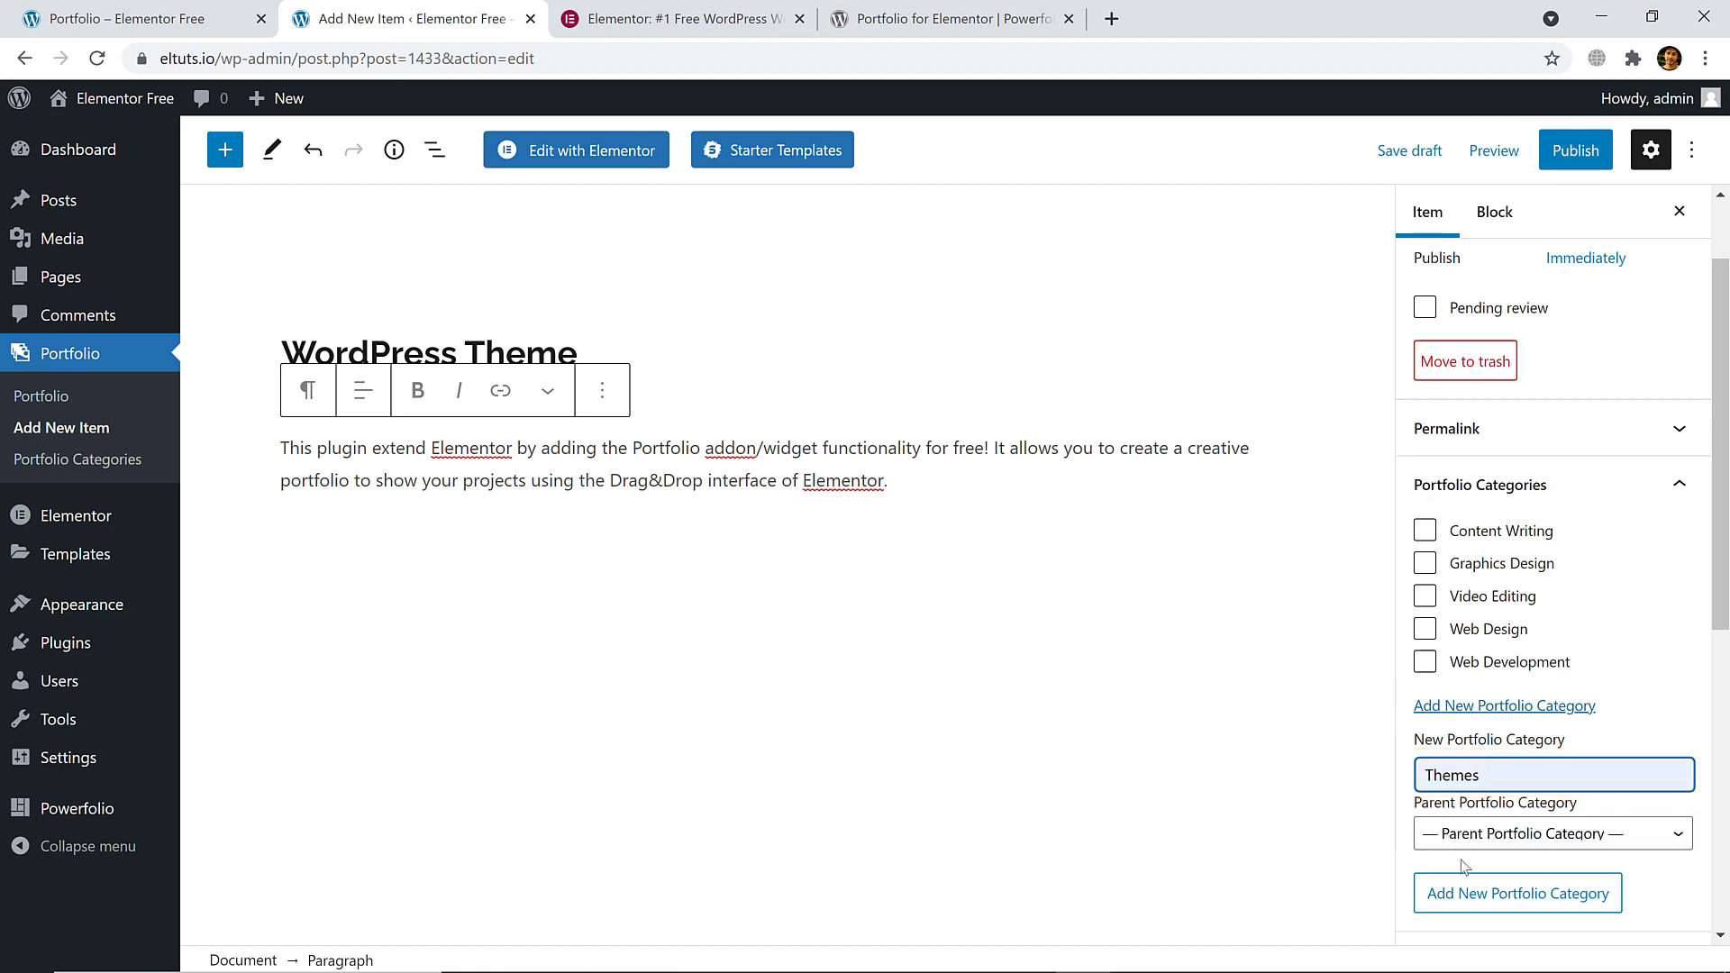
scroll(1496, 887, down, 1)
click(1508, 784)
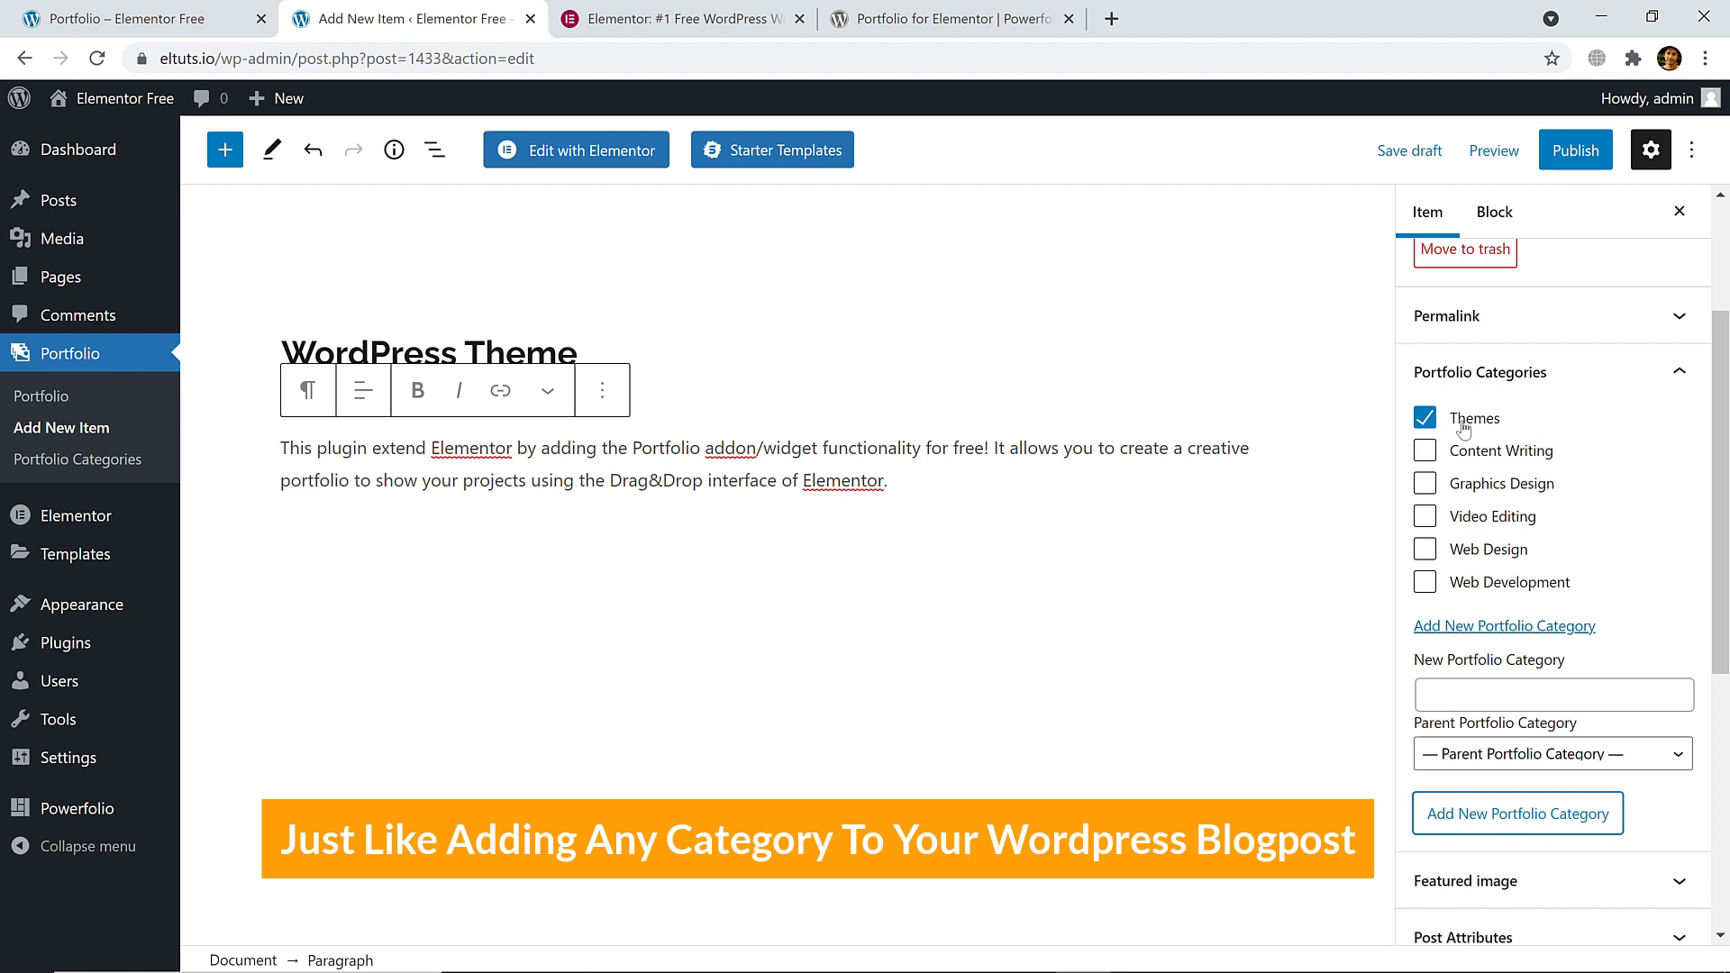
click(1525, 381)
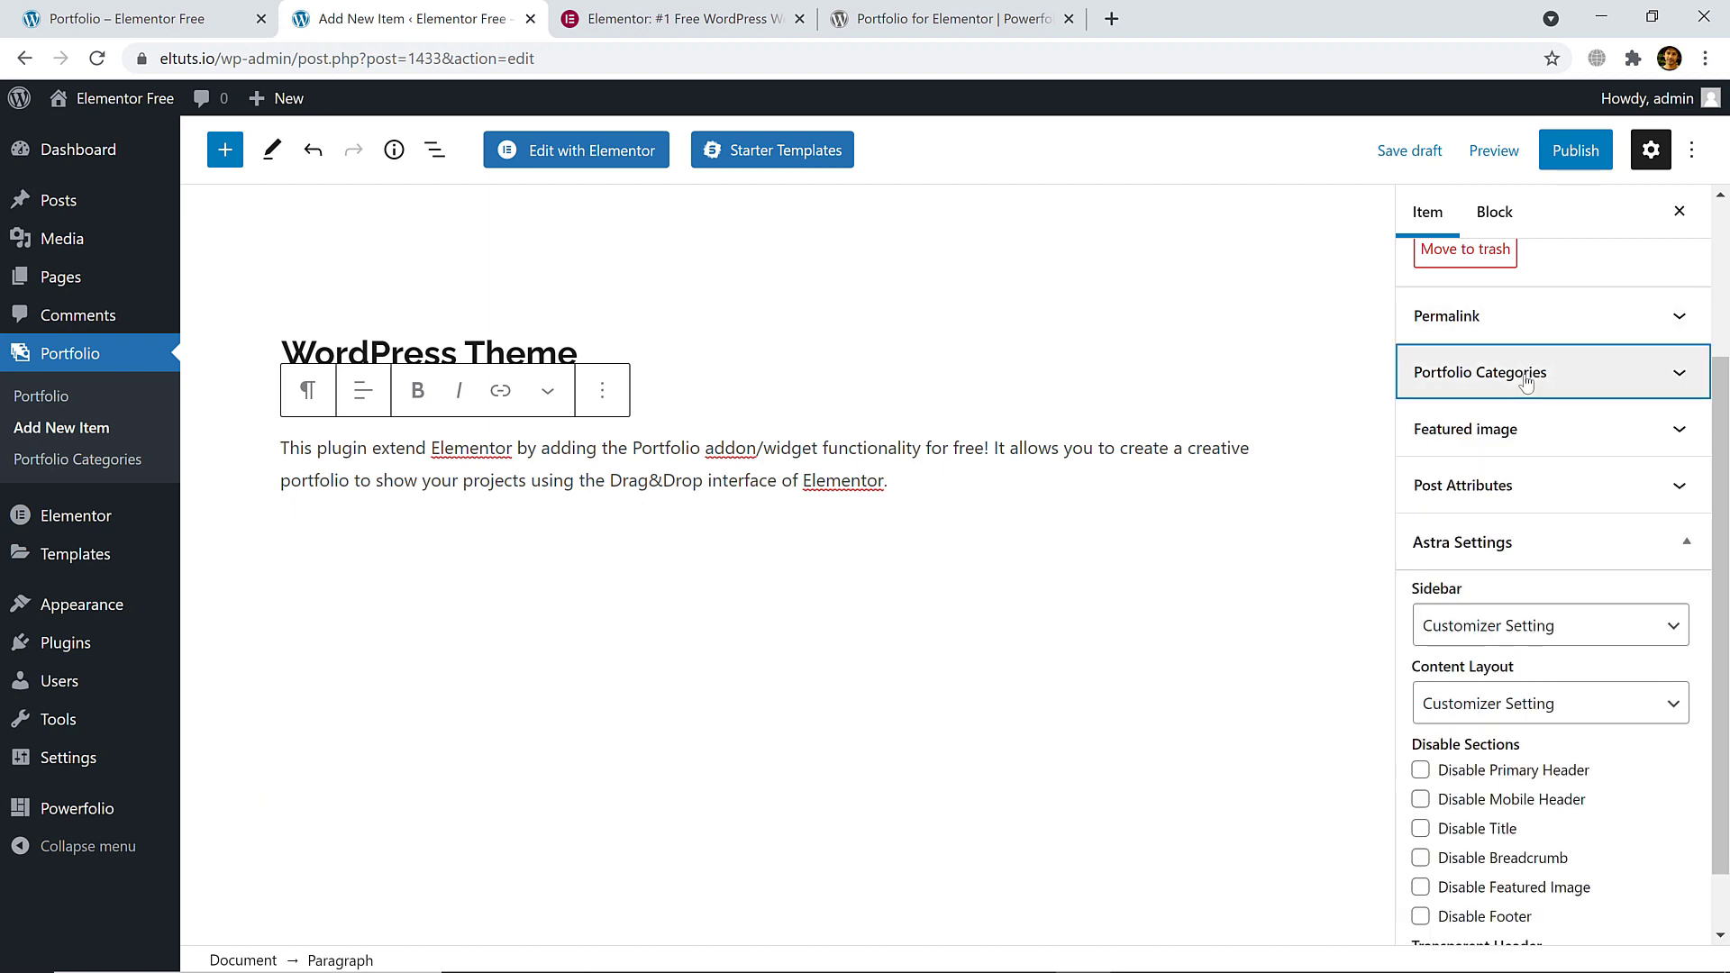
- Open the item's featured image settings and view all the portfolio images on the demo page for reference
click(1510, 431)
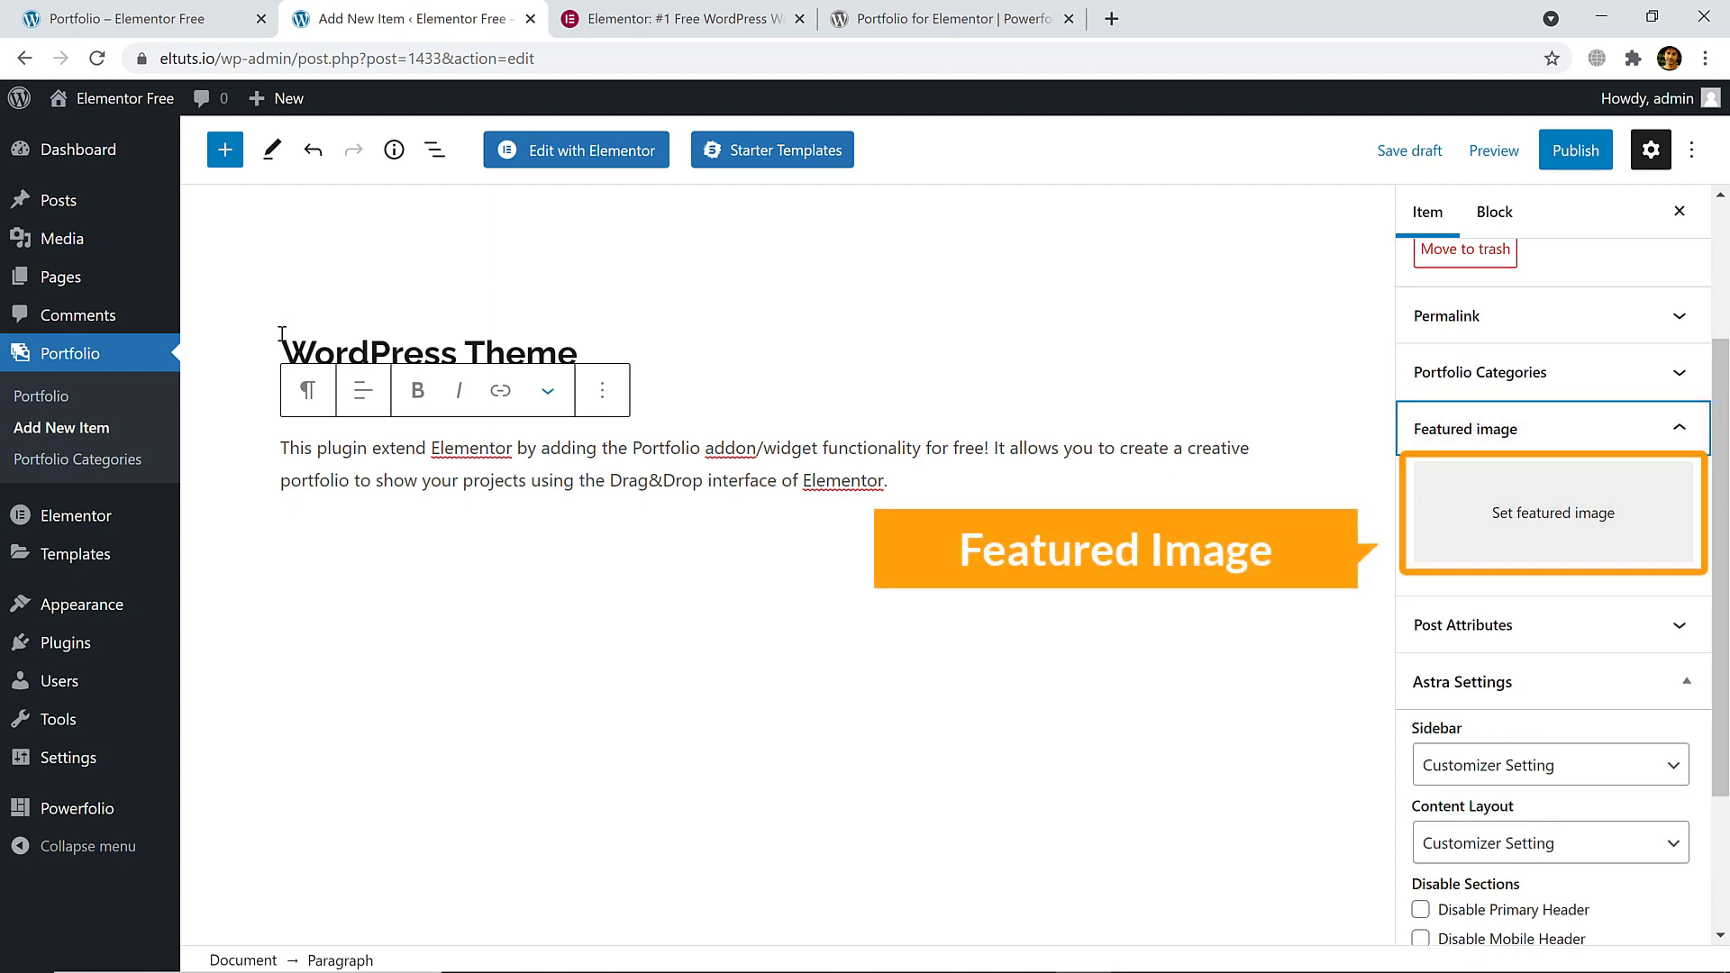
click(189, 25)
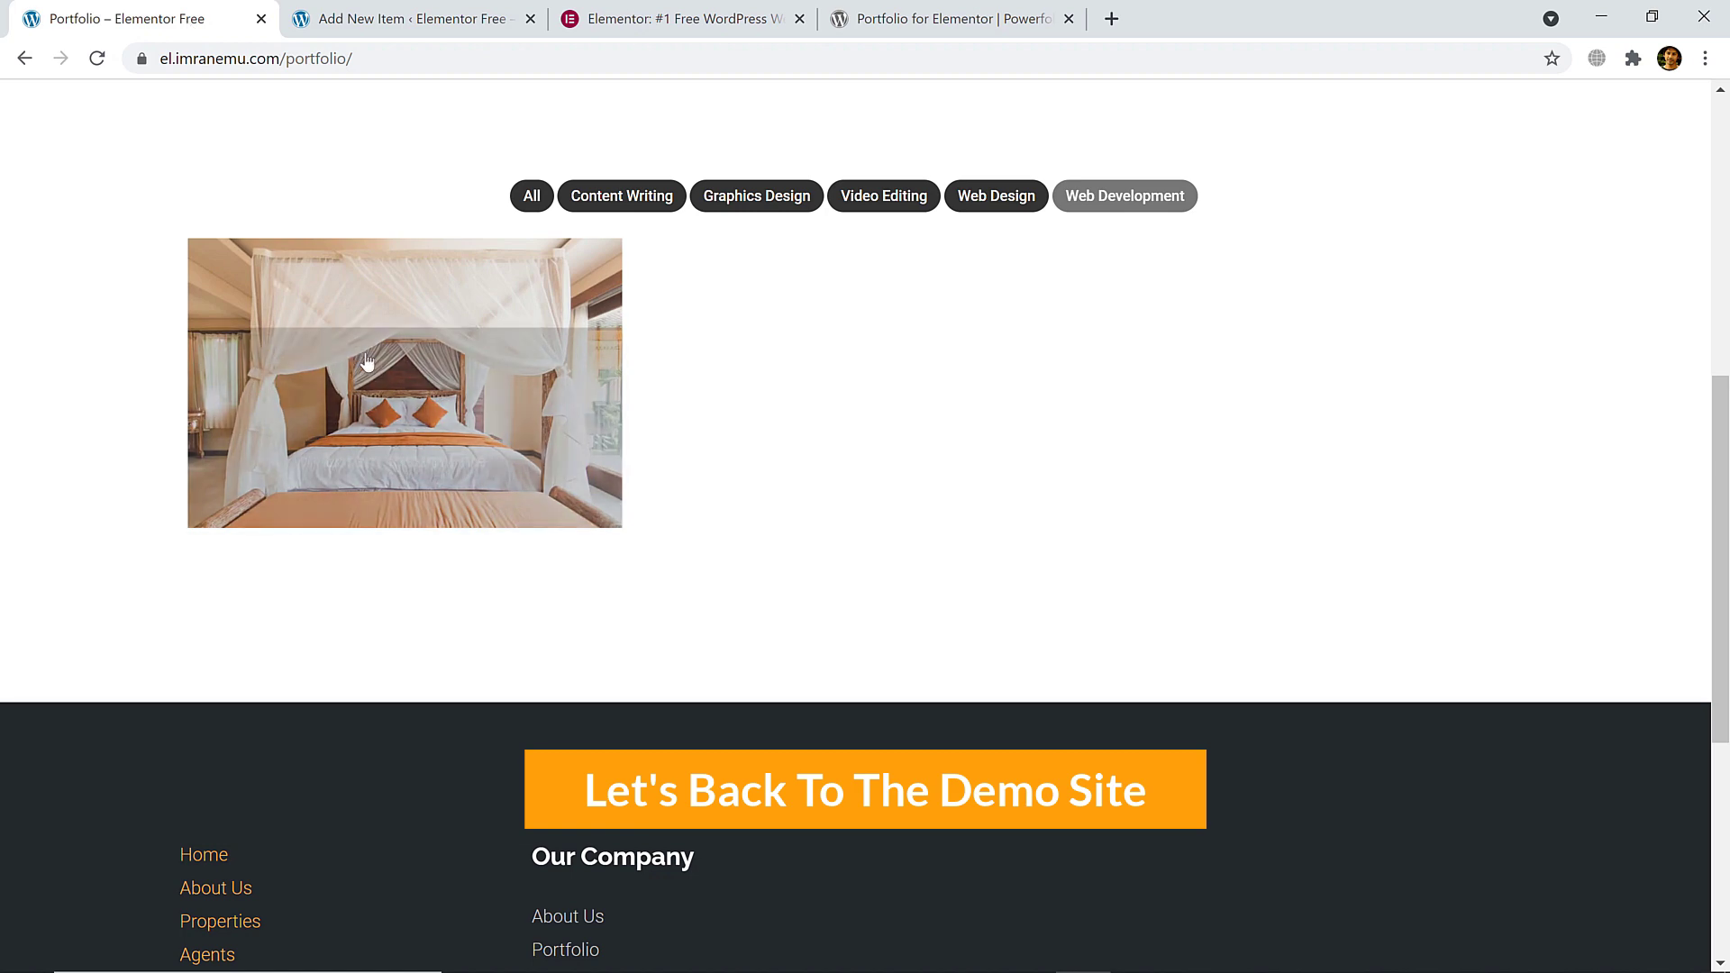
click(532, 195)
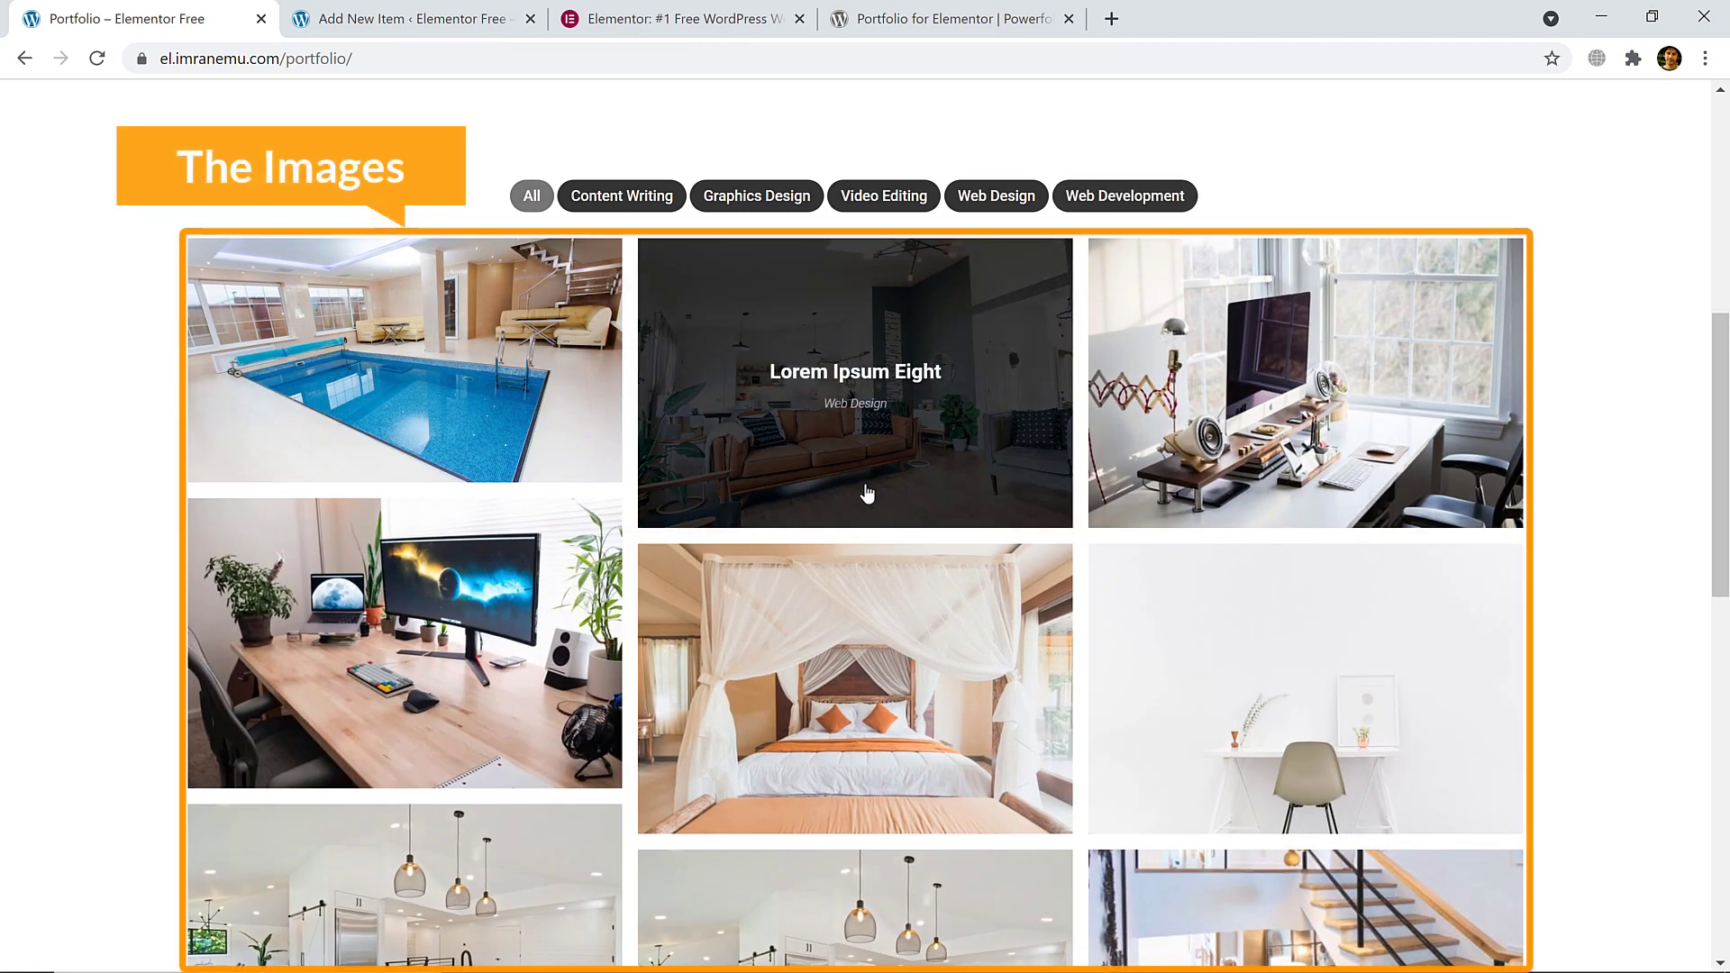
click(493, 22)
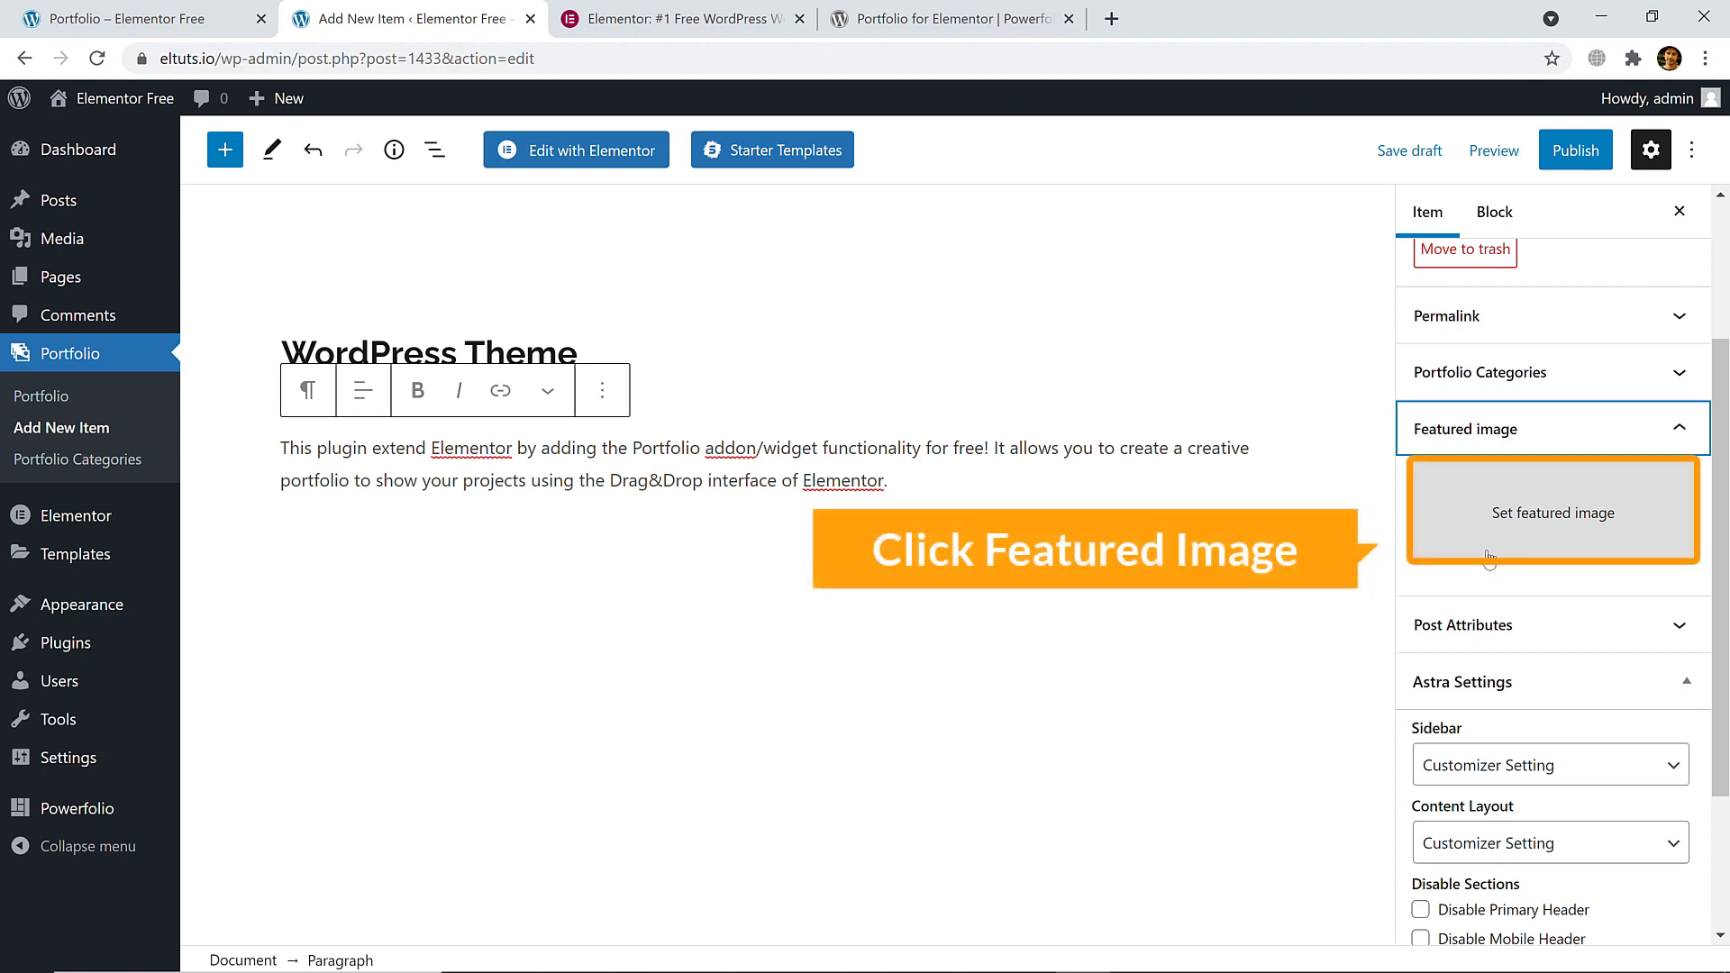
- Browse the media library for a featured image, and upload the "island" picture from the computer
click(1544, 527)
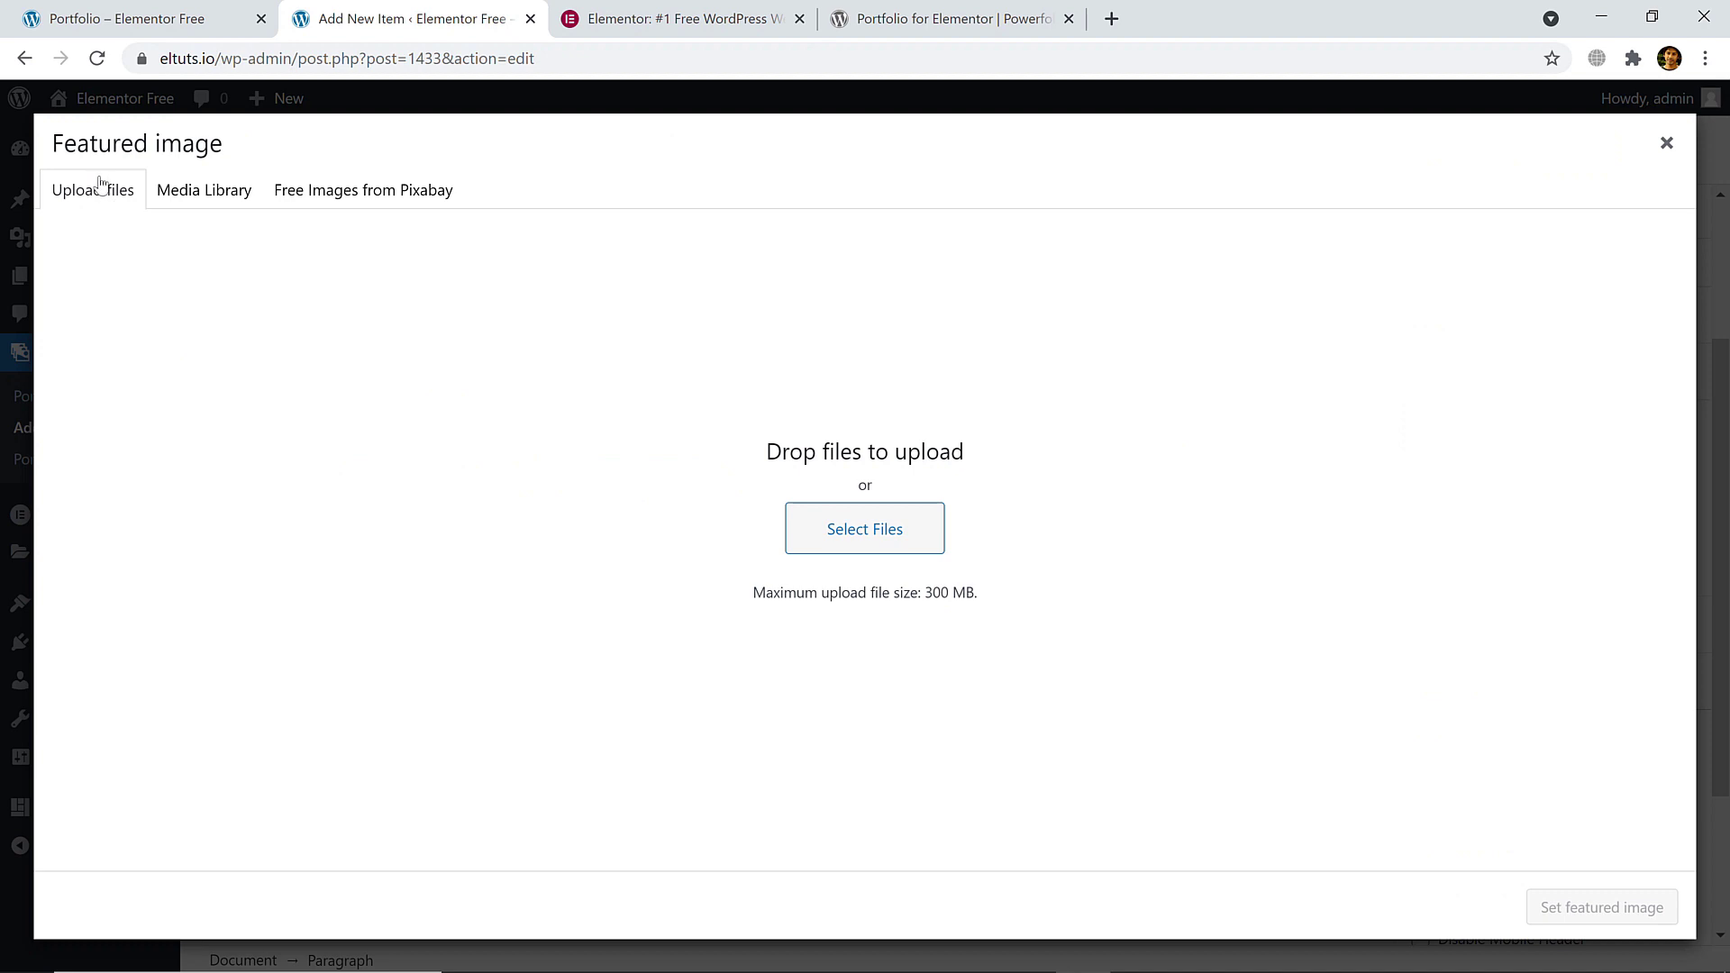
click(208, 195)
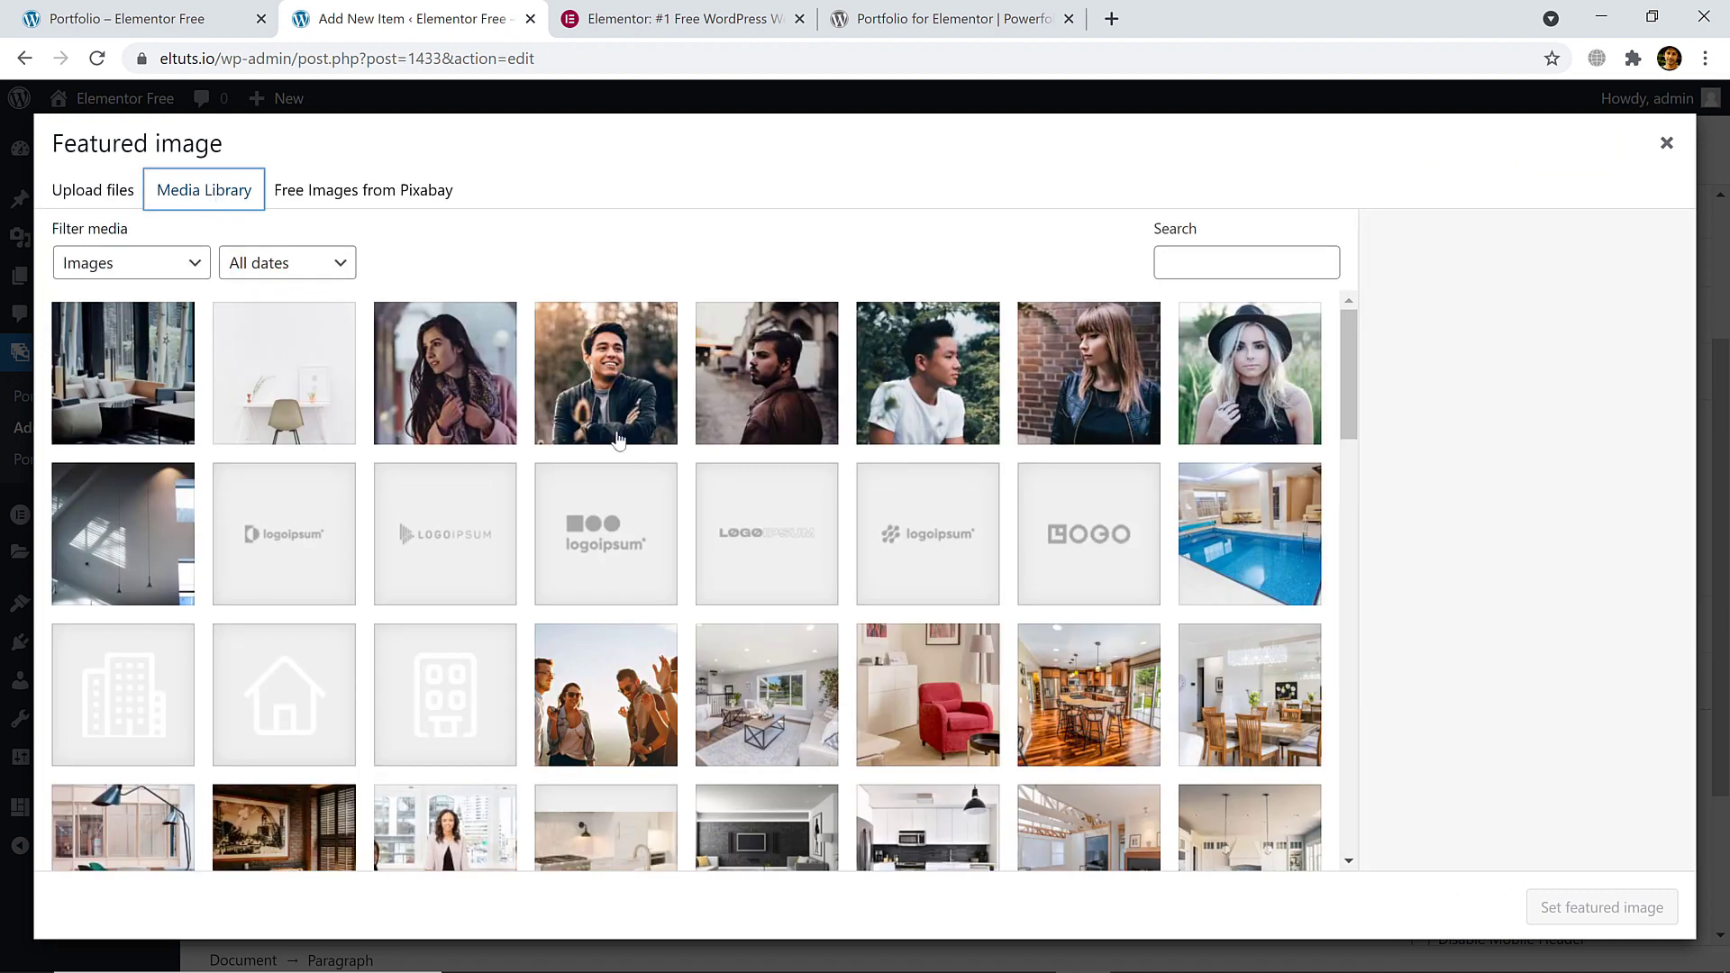
scroll(845, 694, down, 5)
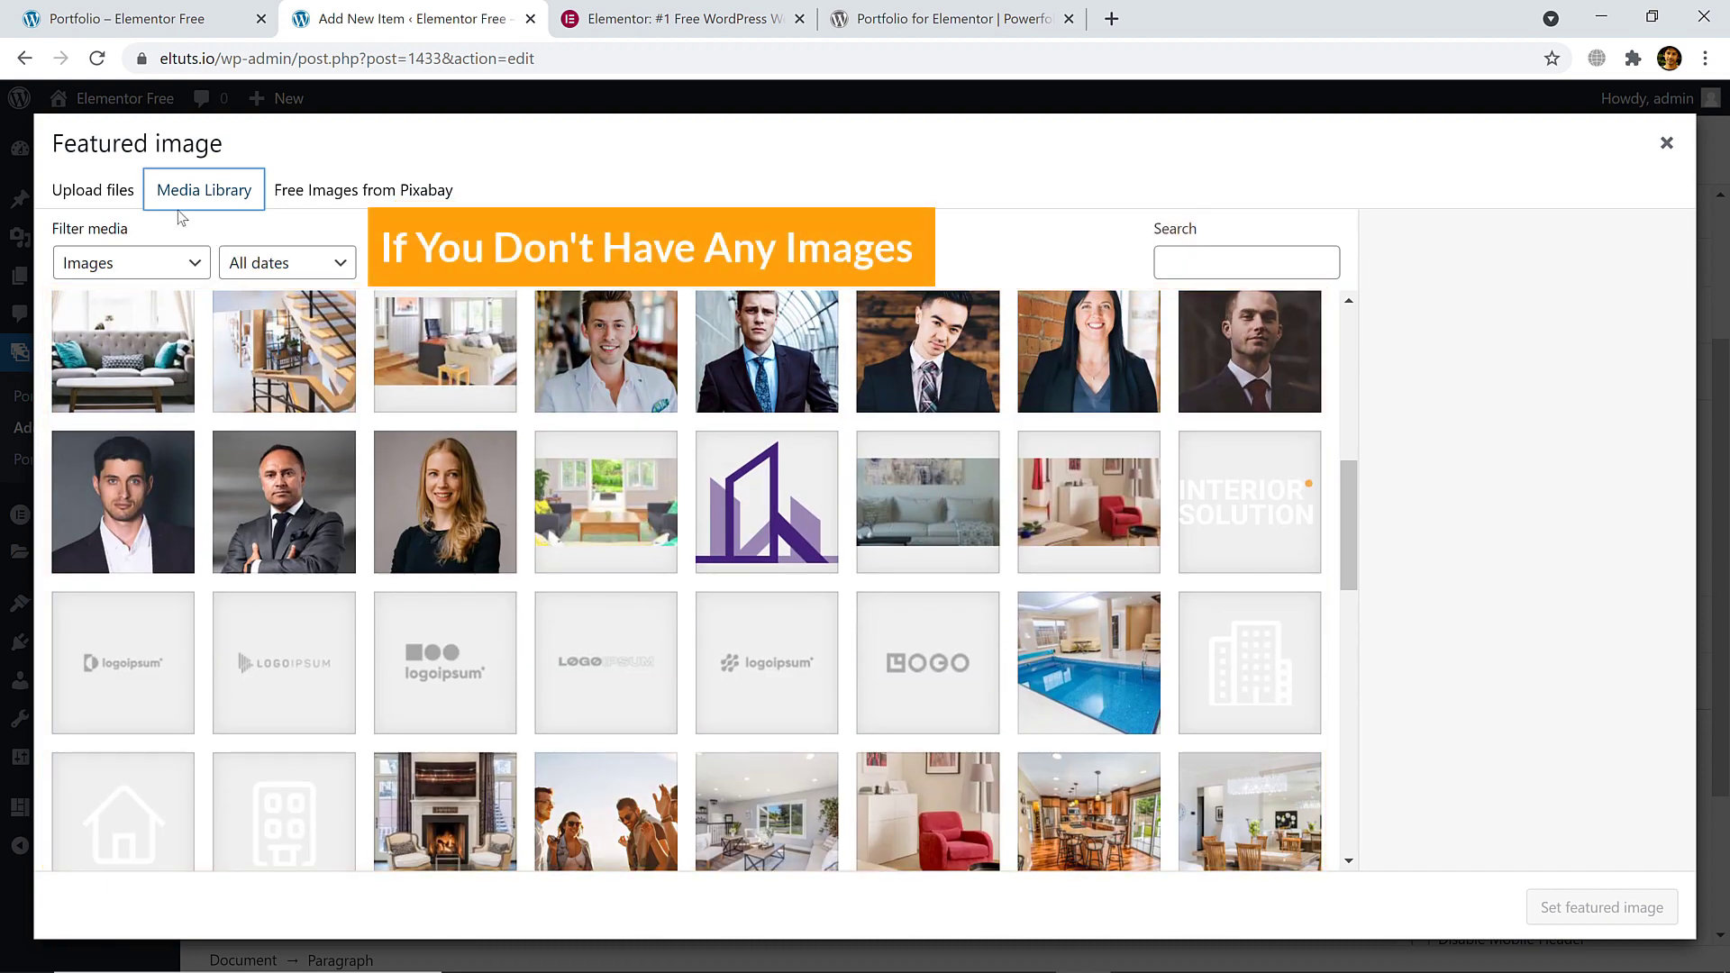
click(116, 193)
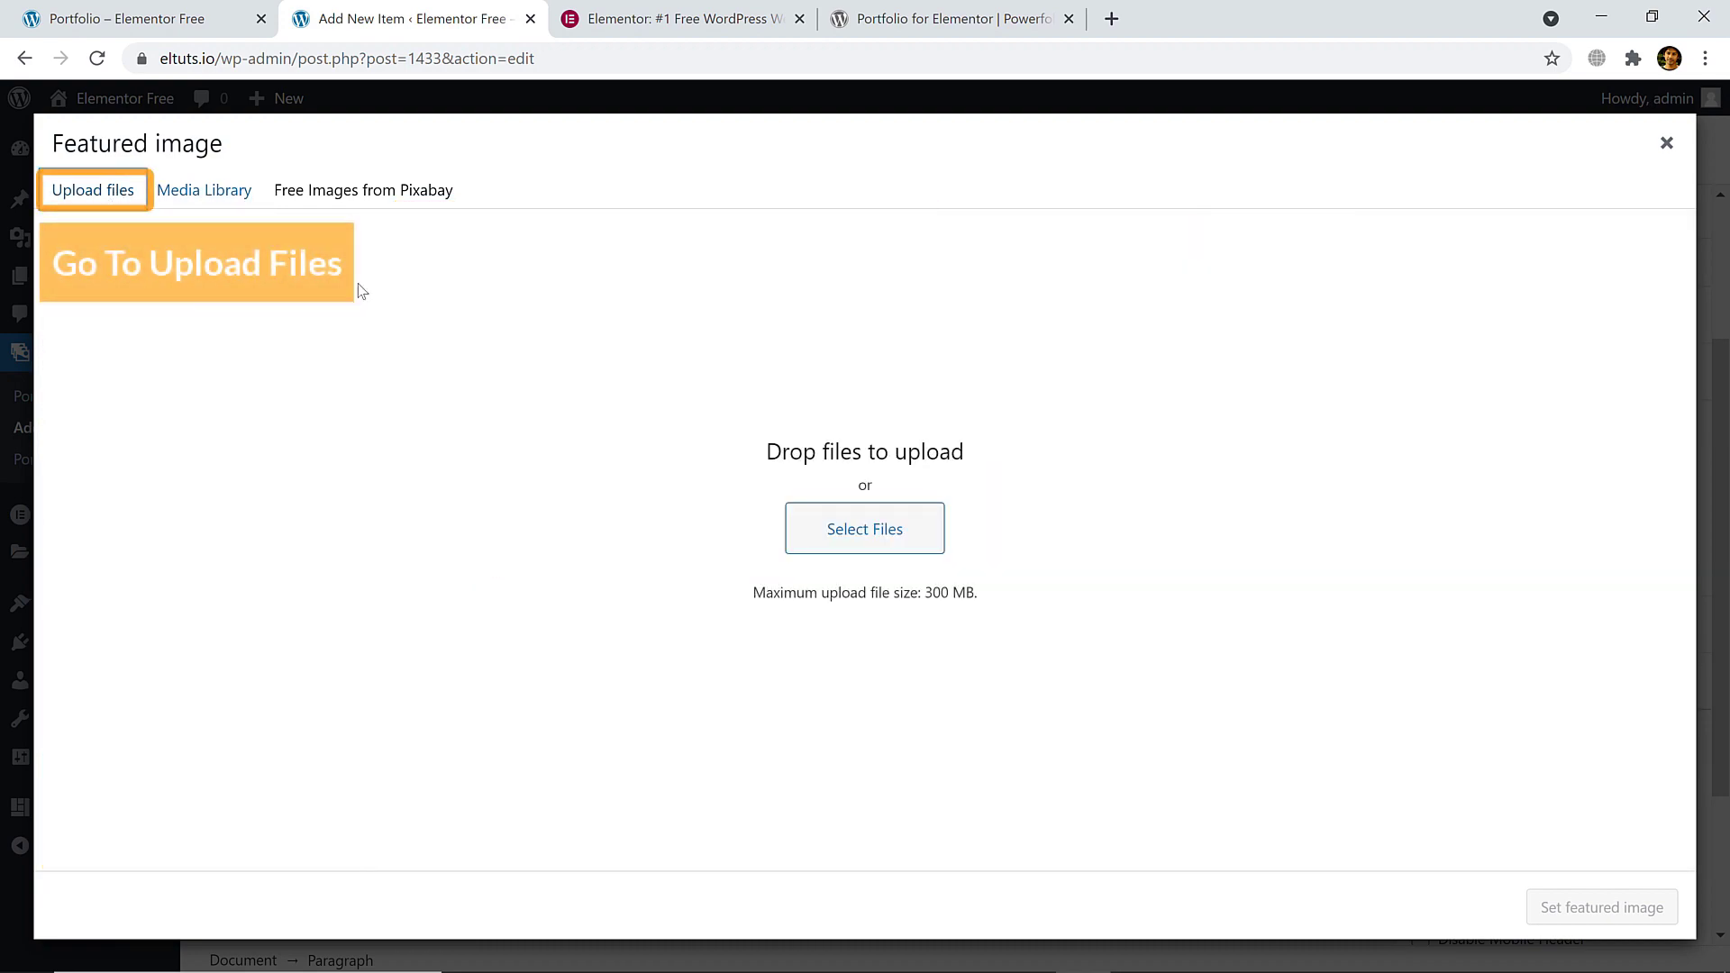
click(880, 546)
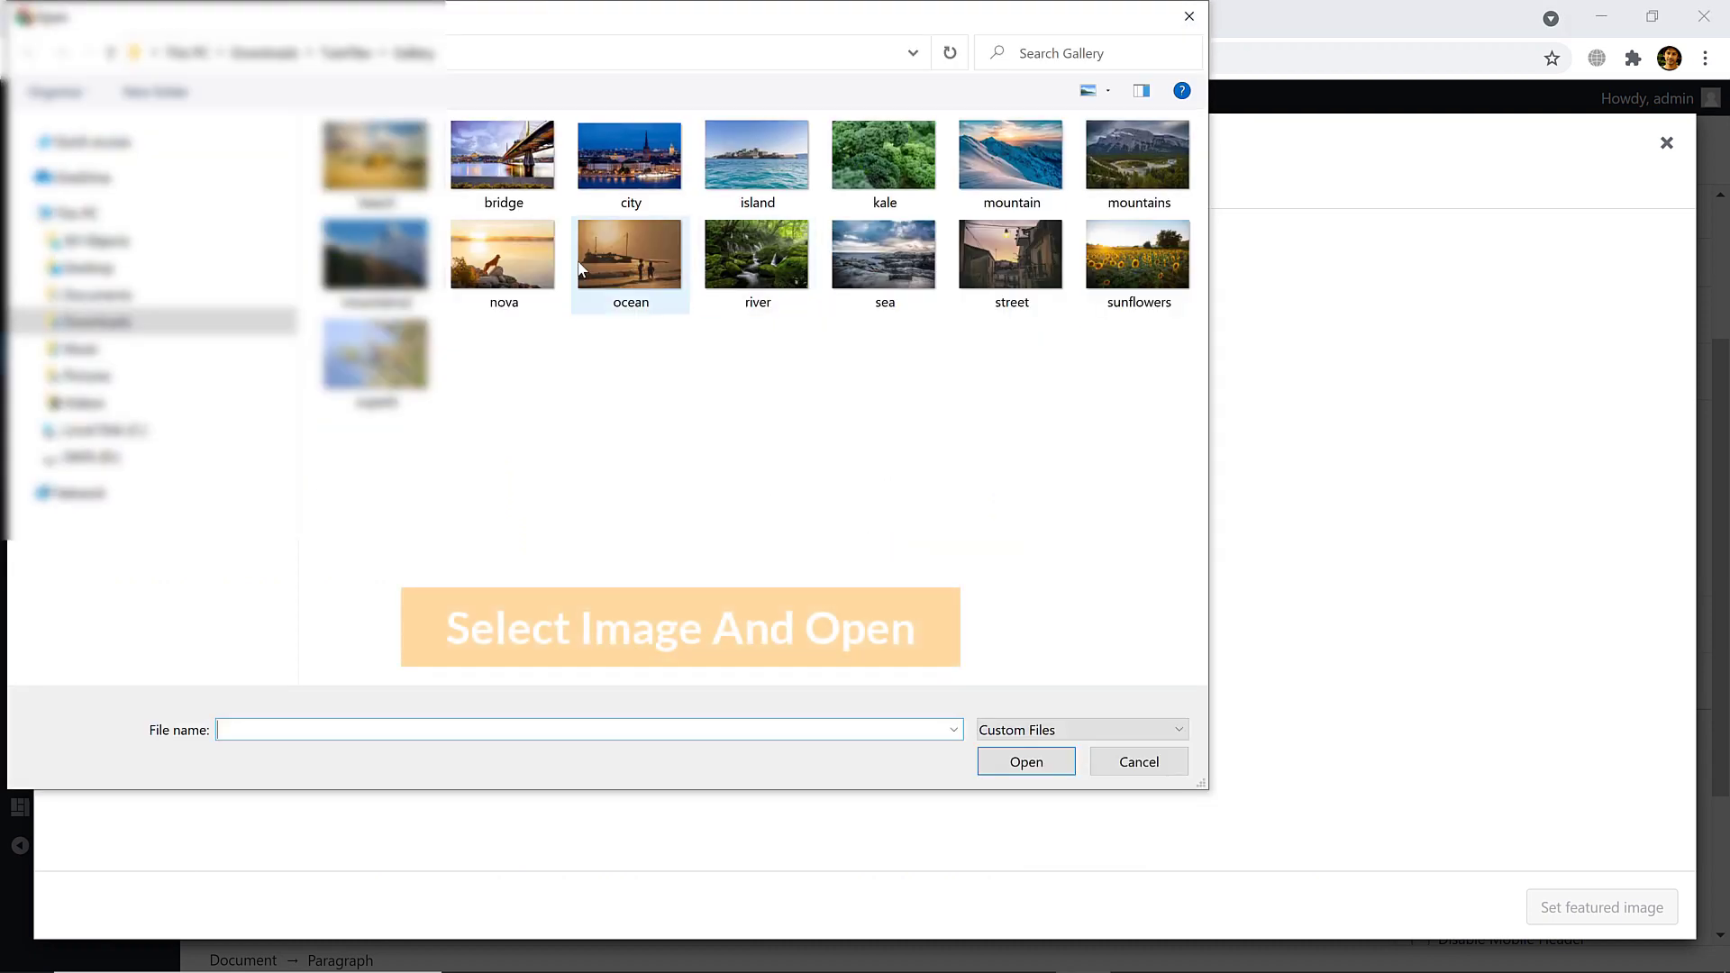
double_click(721, 166)
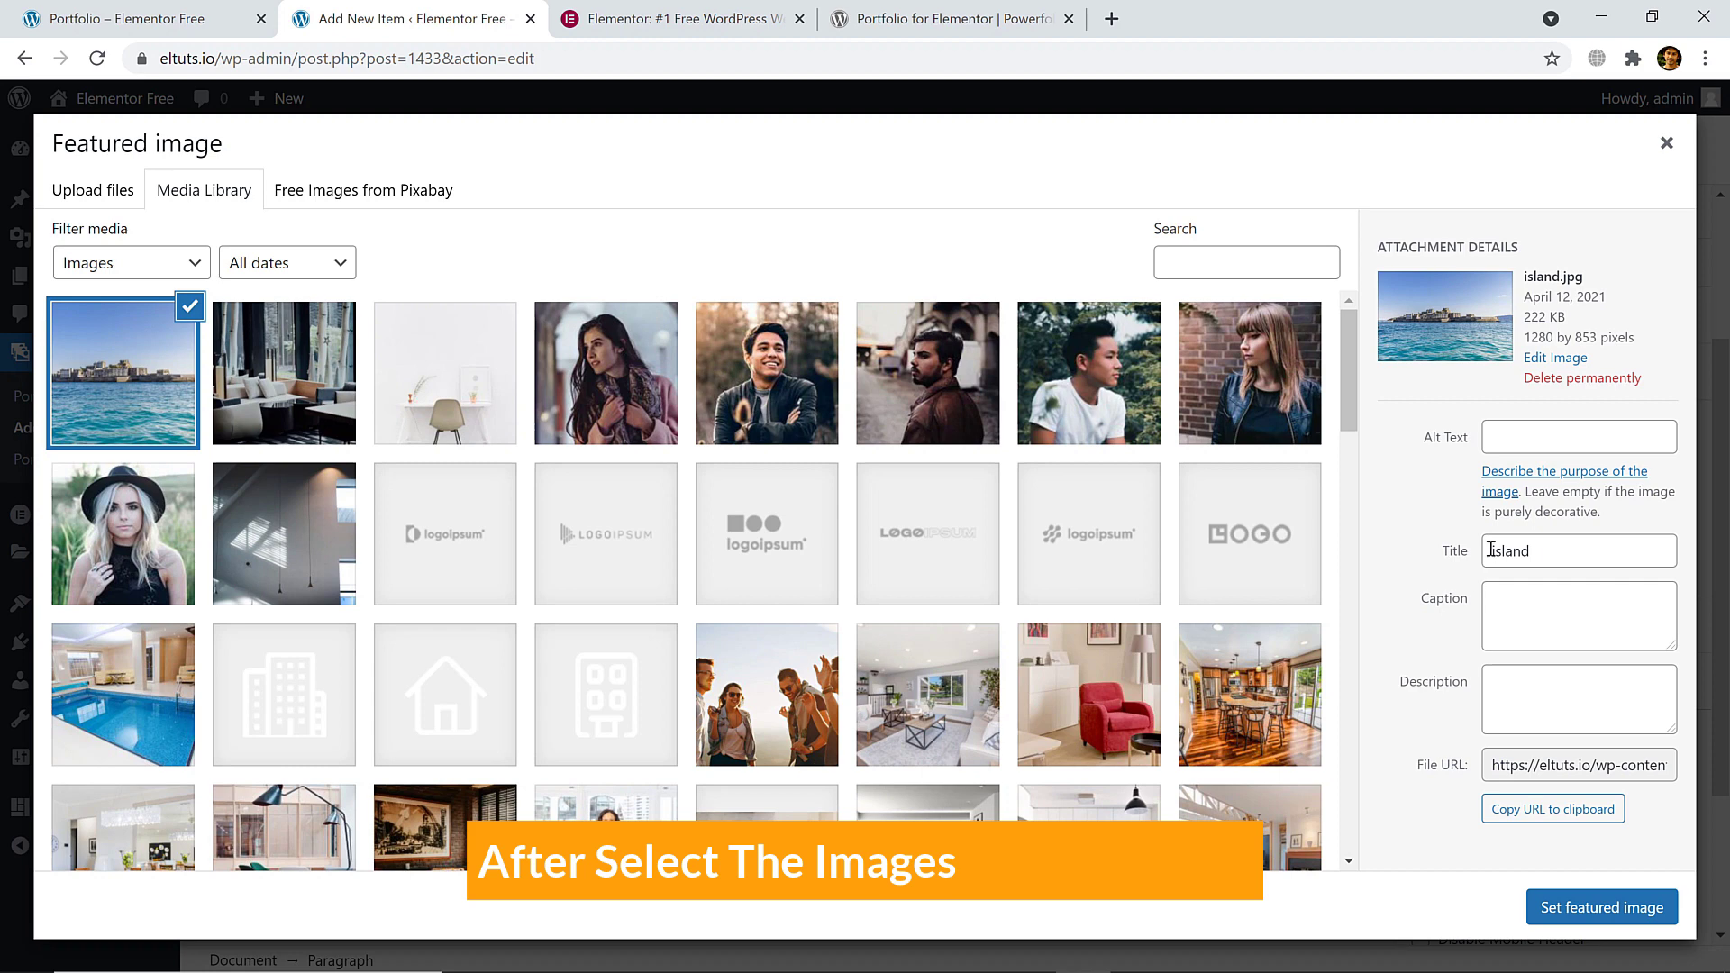
- Check the Pixabay free image source, then return to the media library and set island.jpg as the featured image
click(1494, 436)
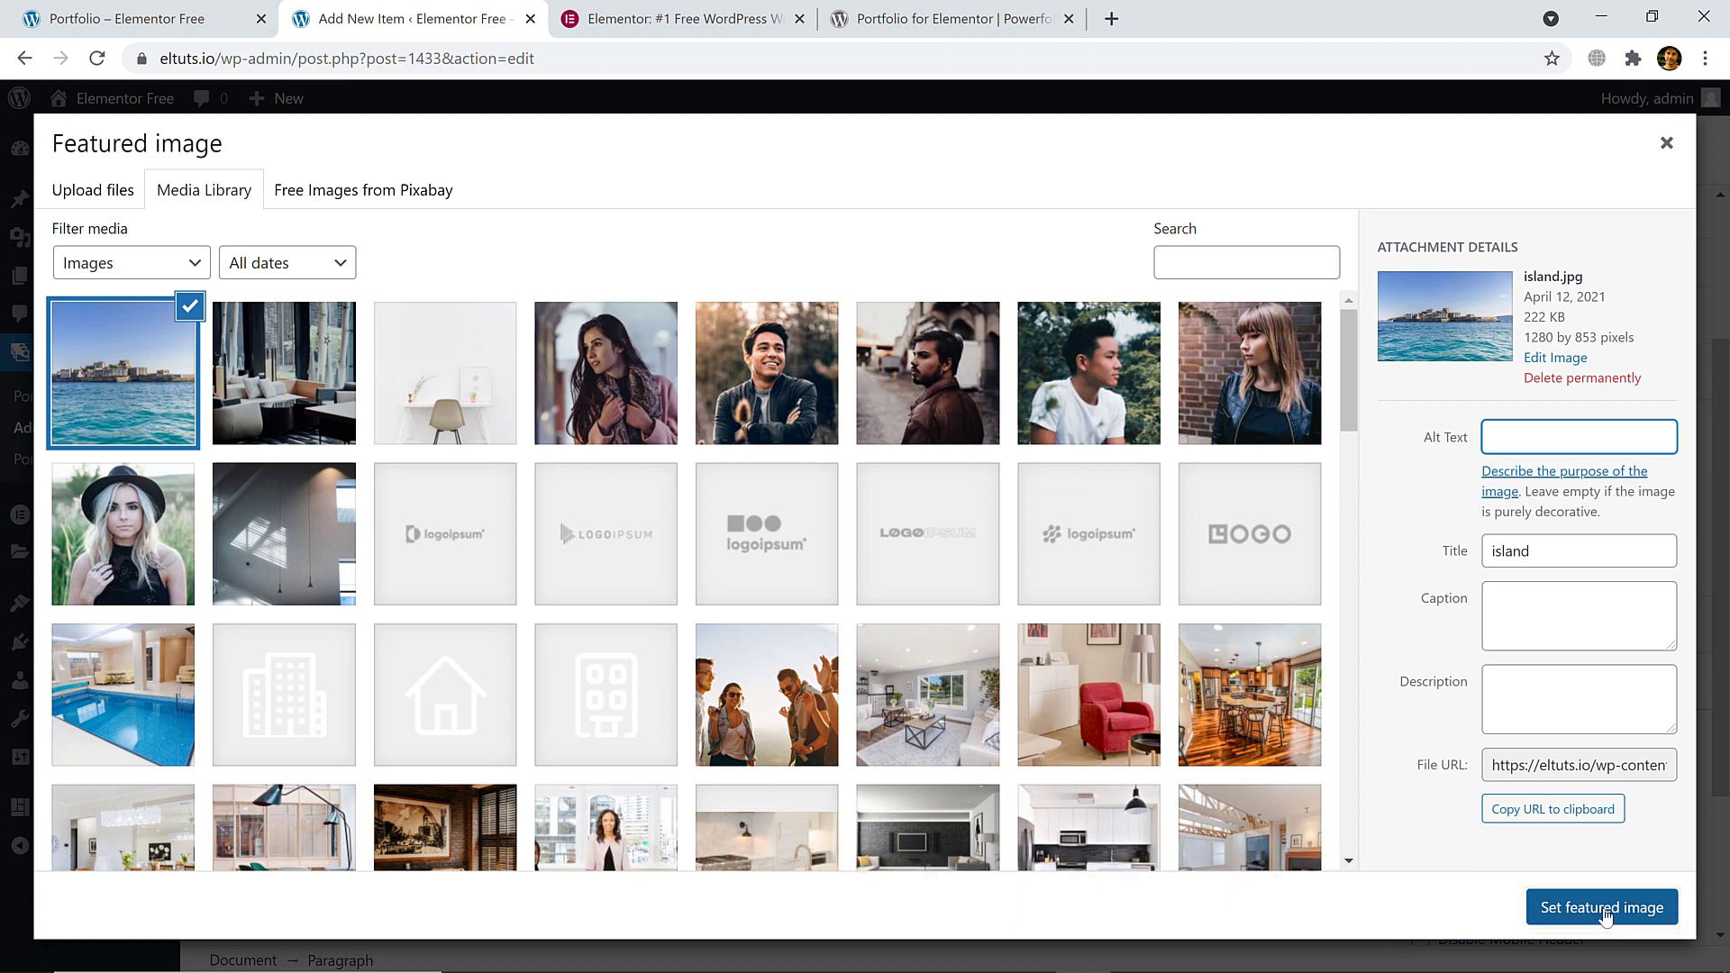
click(393, 196)
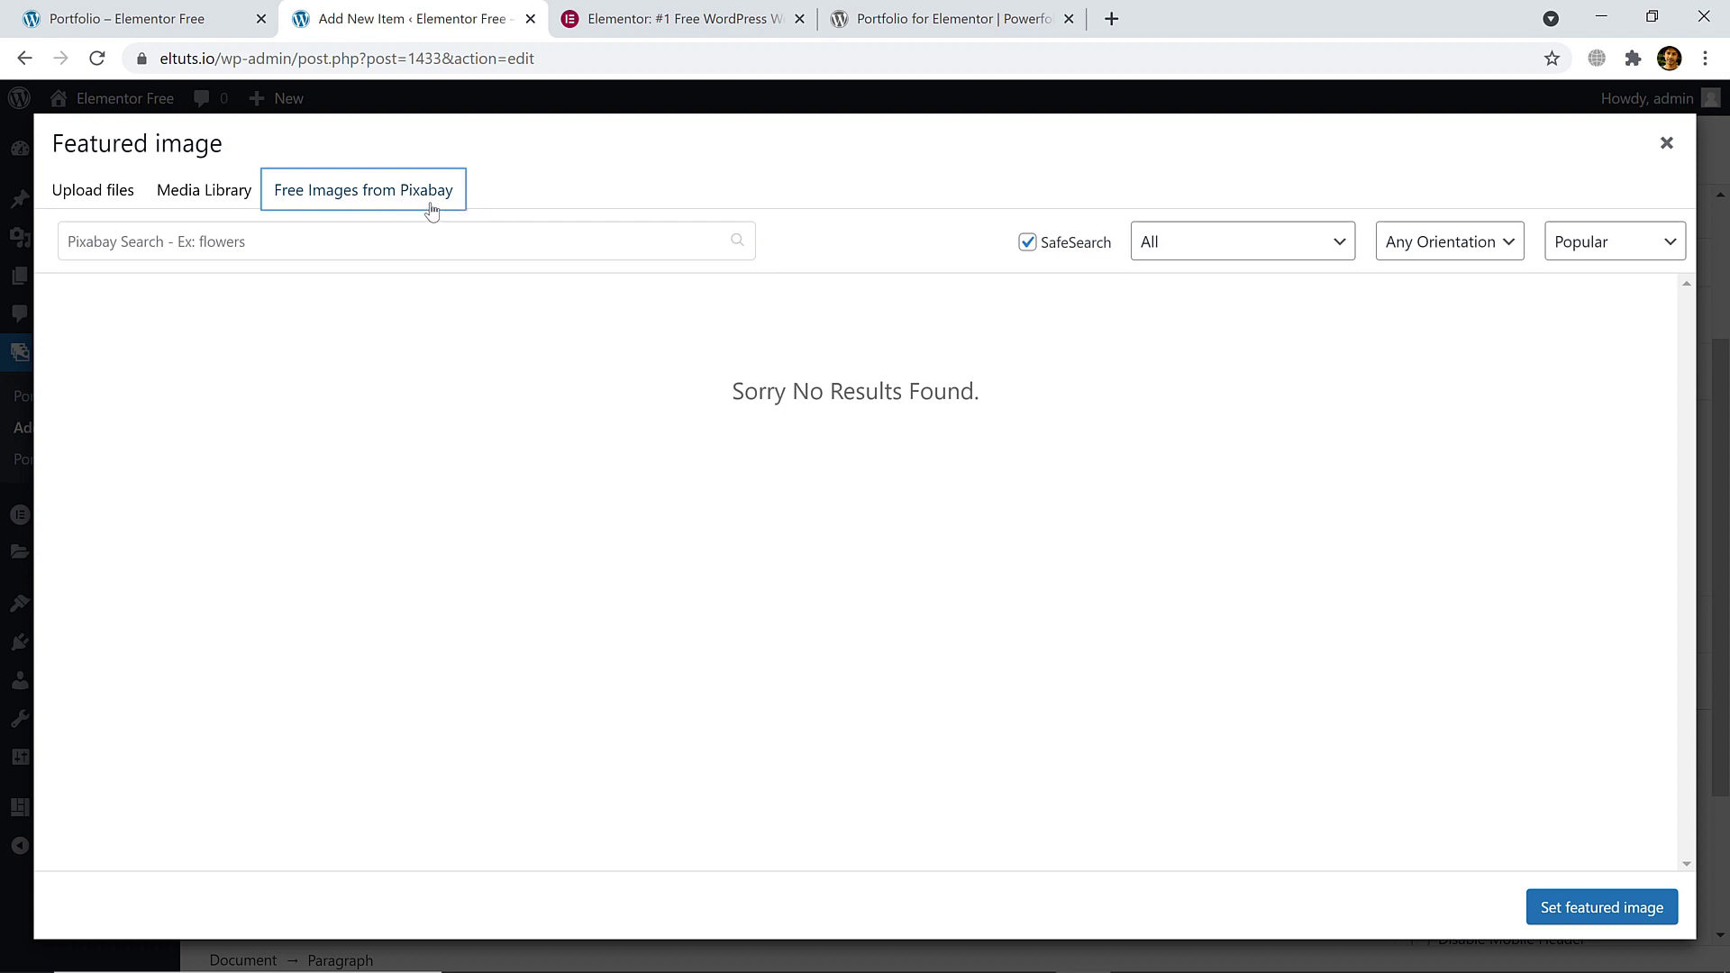
click(193, 202)
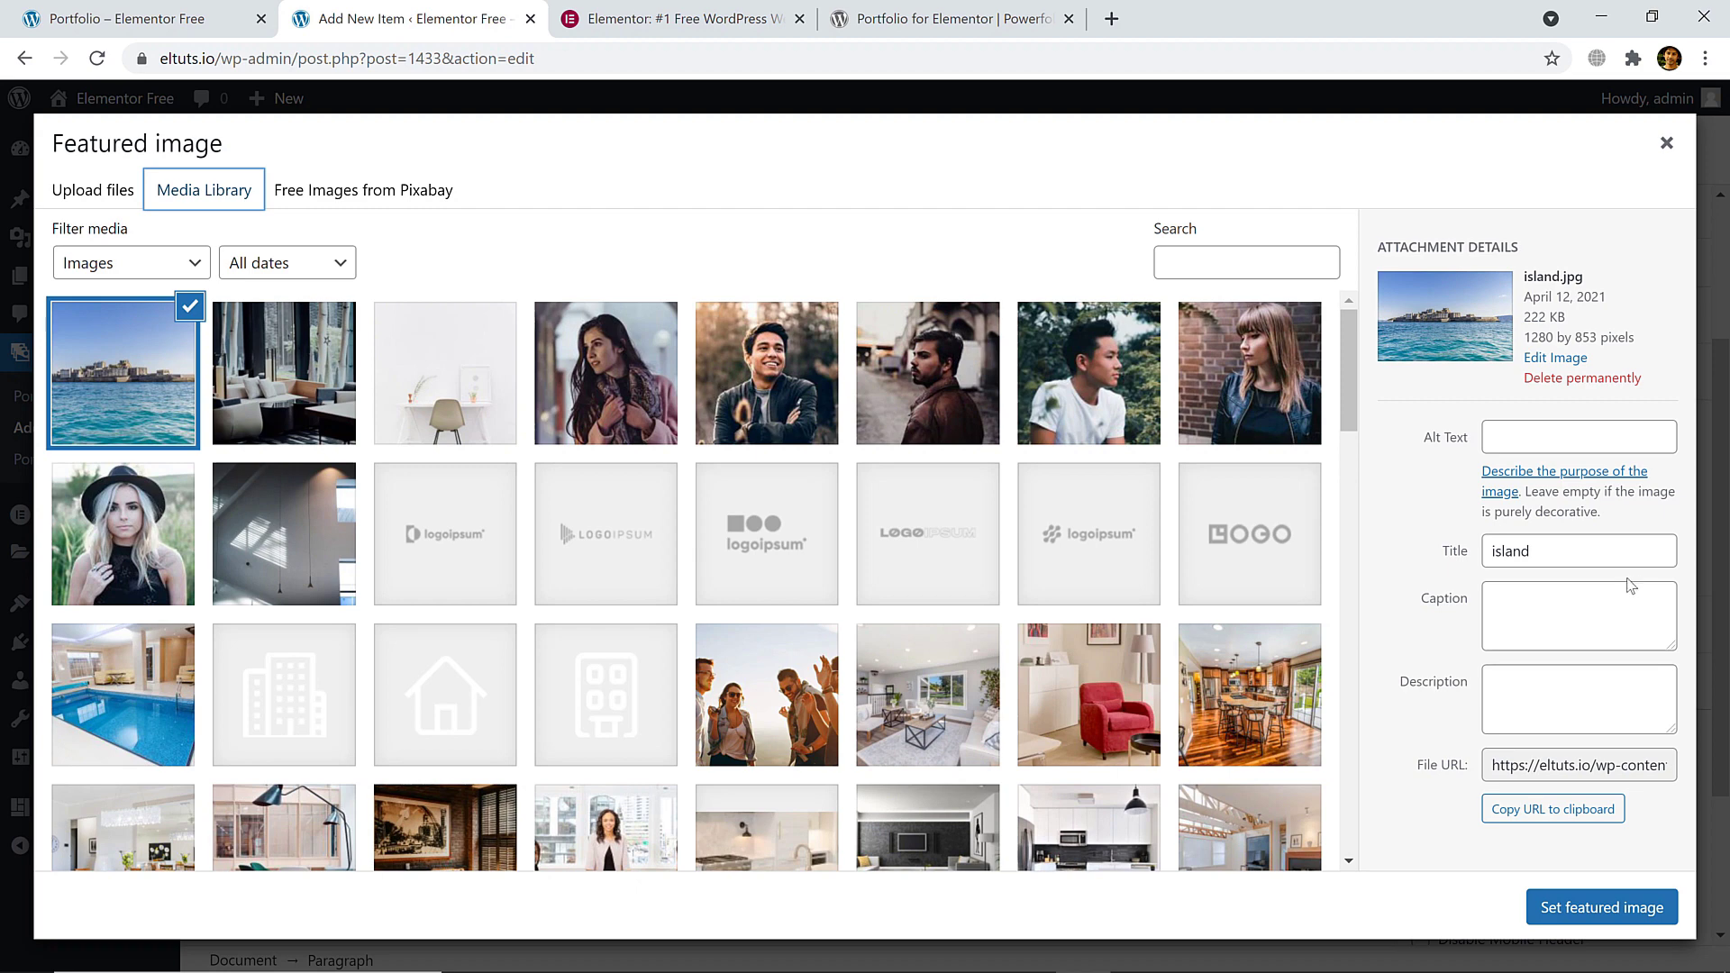
click(1575, 907)
- Look over the item's remaining settings and publish the WordPress Theme portfolio item
scroll(1489, 685, down, 3)
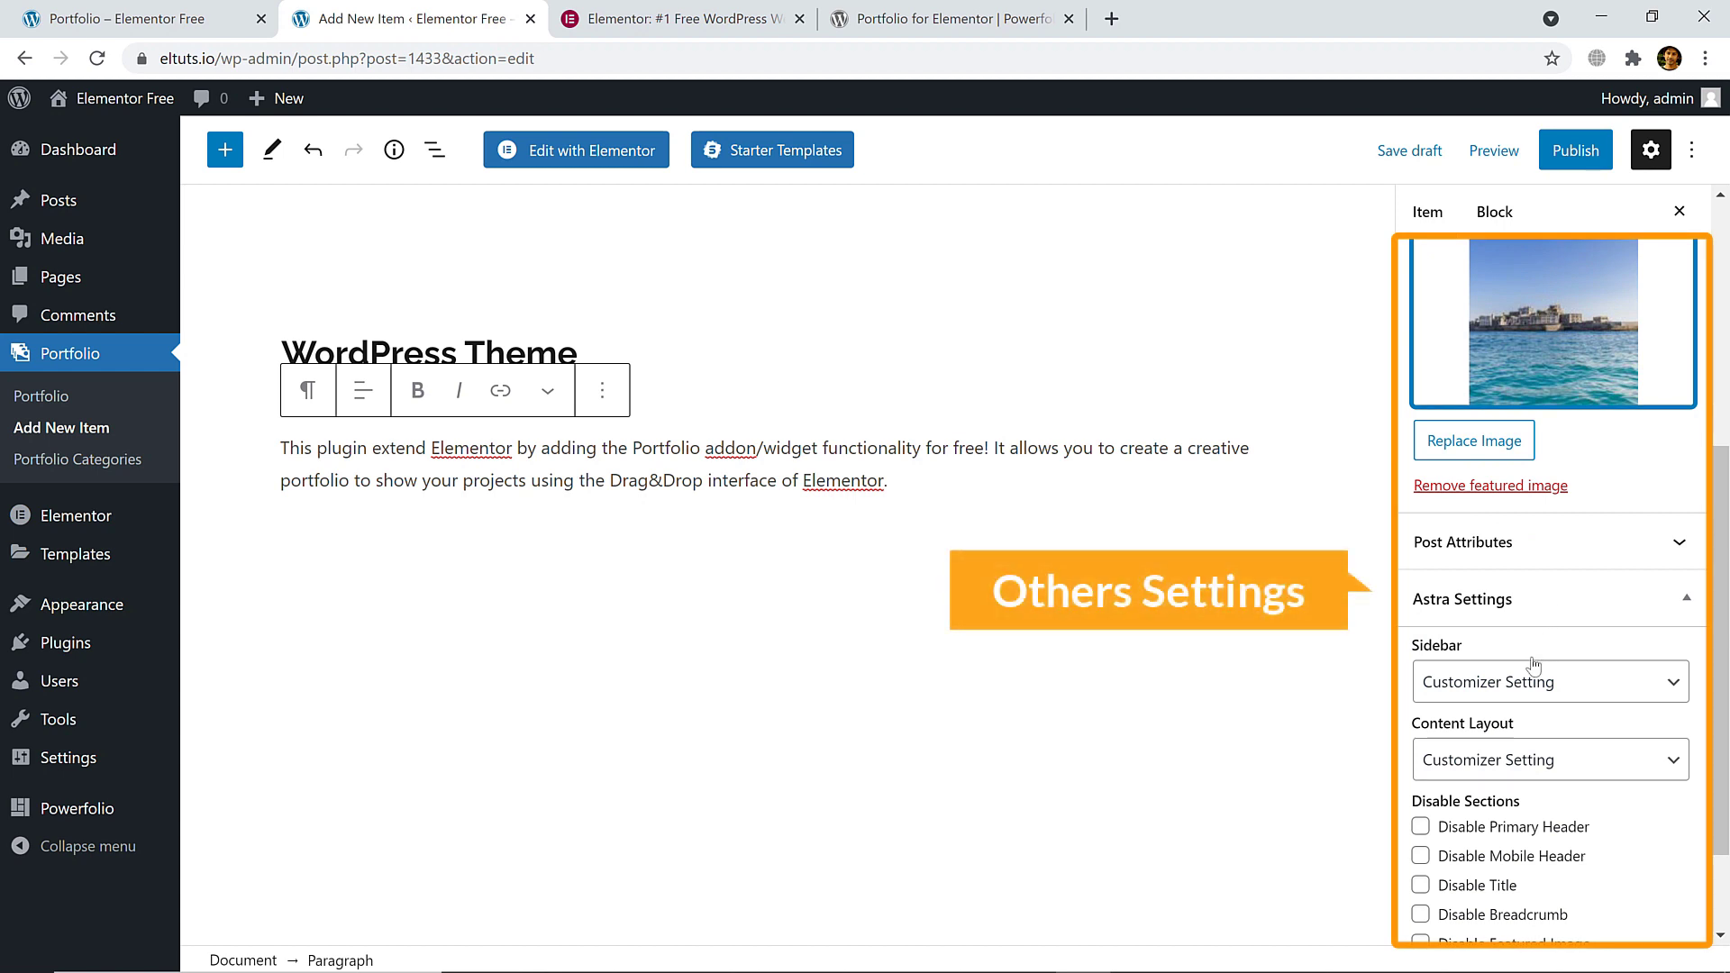
scroll(1556, 558, down, 1)
scroll(1486, 811, up, 4)
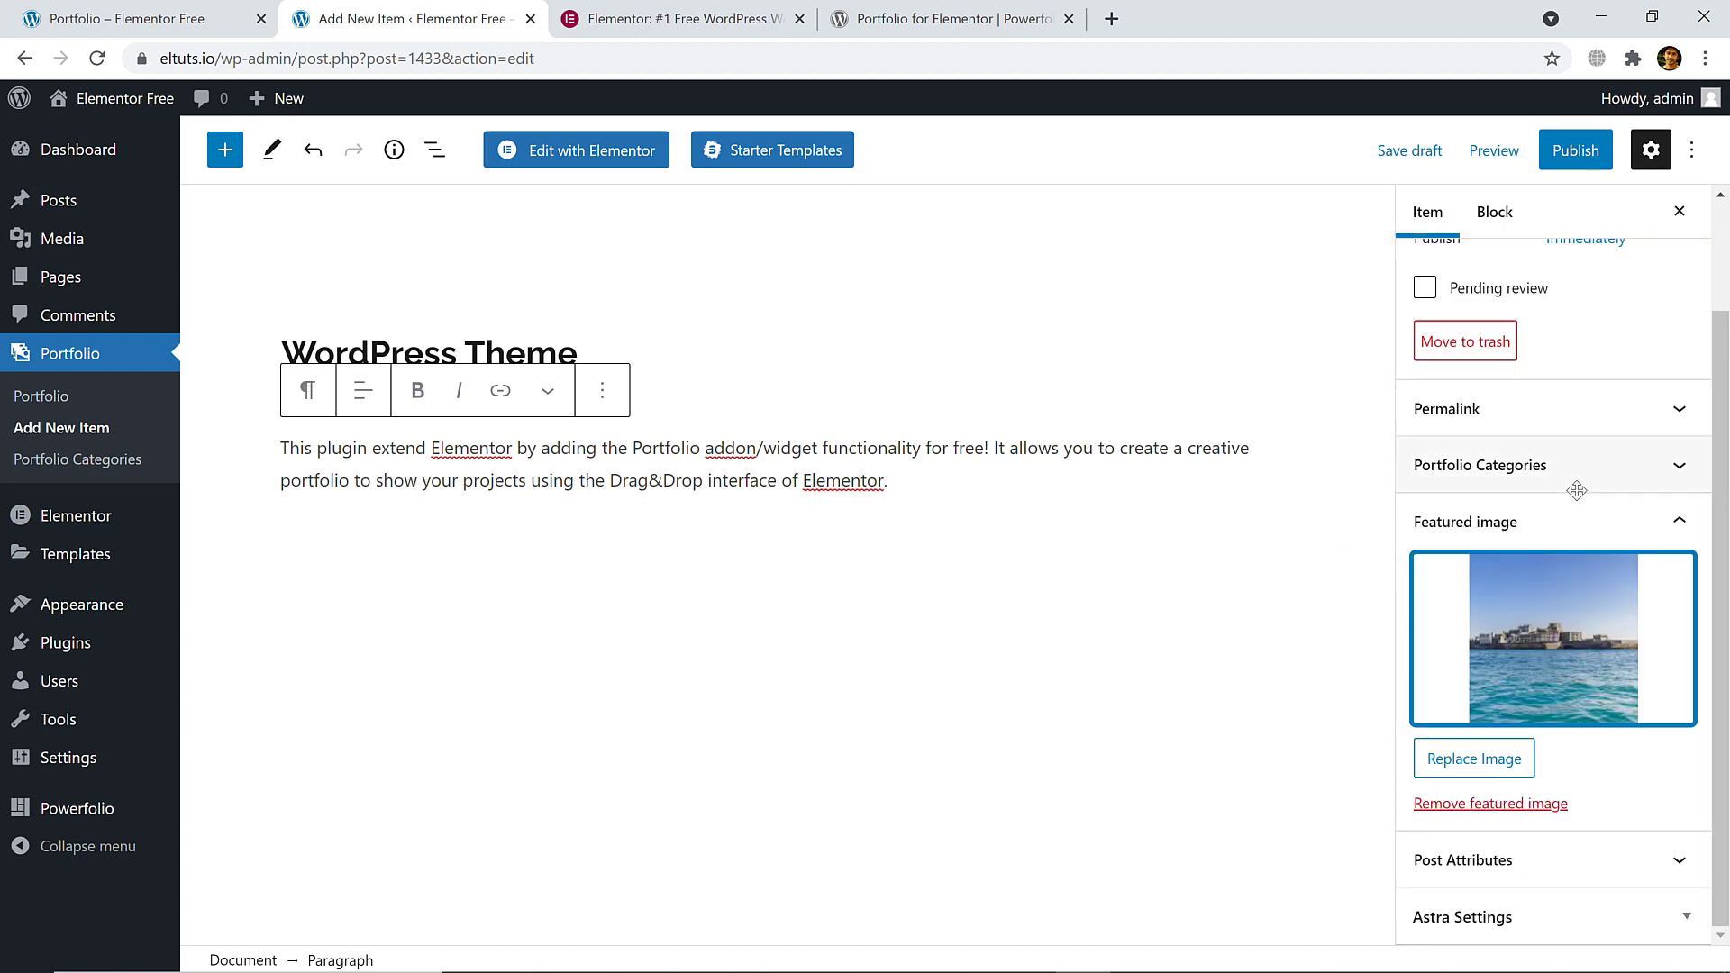
scroll(1491, 810, up, 2)
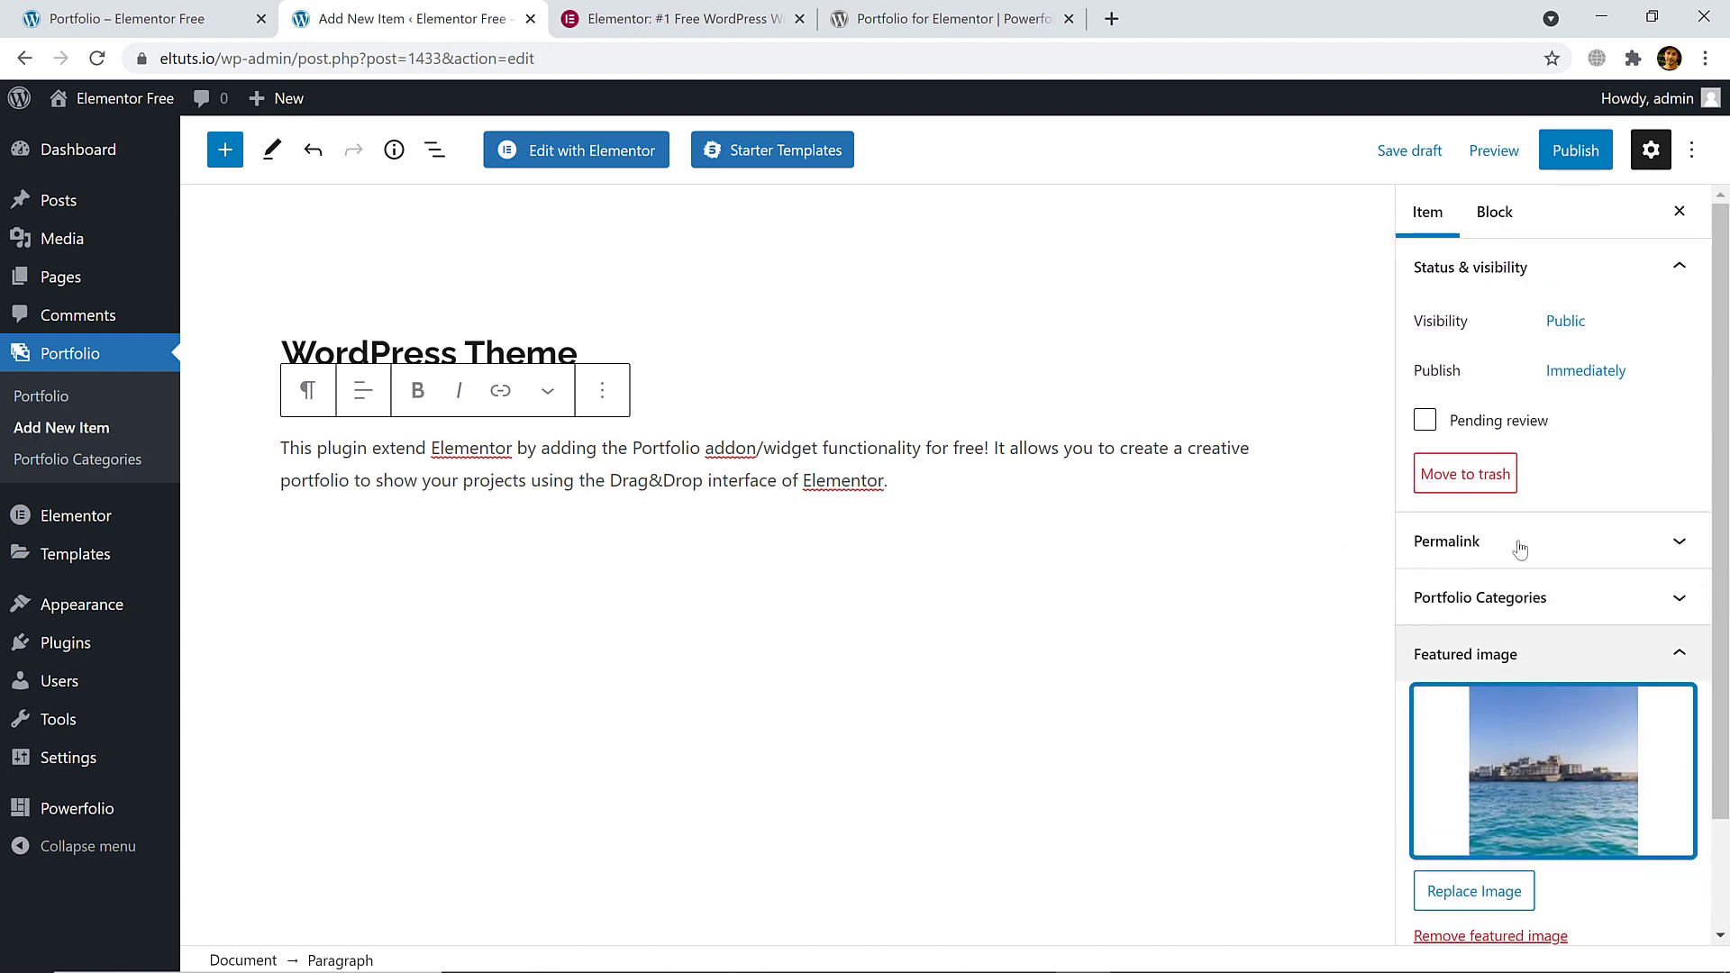
click(1574, 153)
click(1504, 155)
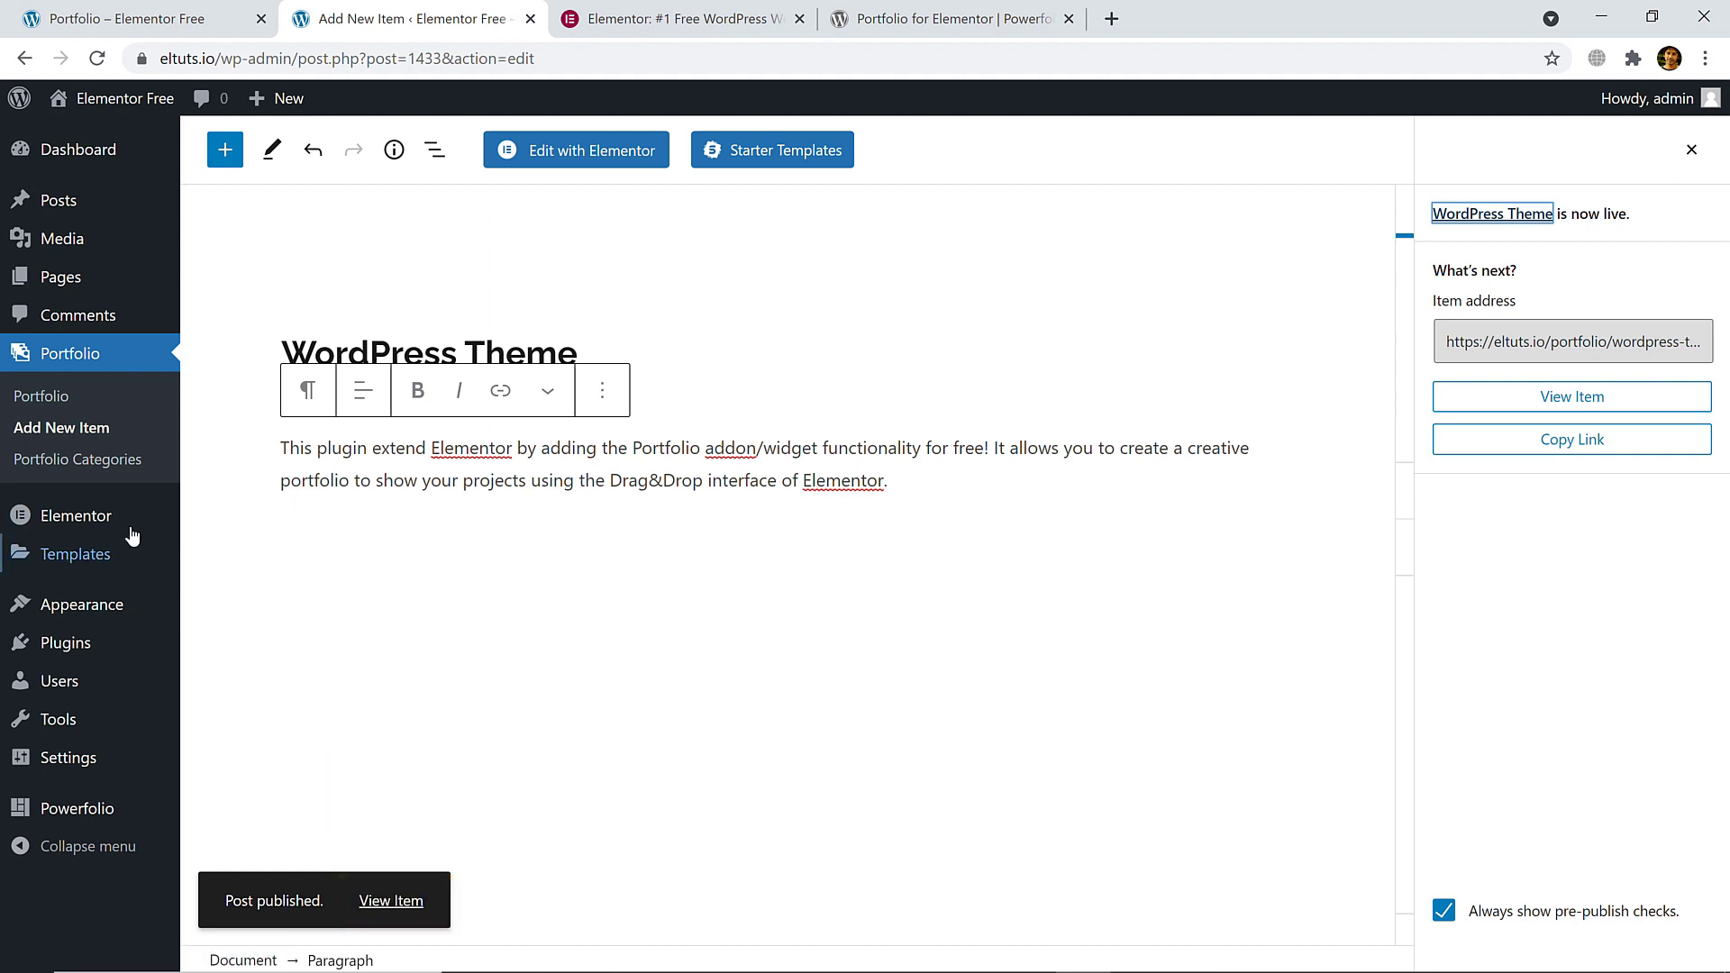
- Check the list of portfolio items for the newly published WordPress Theme entry and its category
click(54, 401)
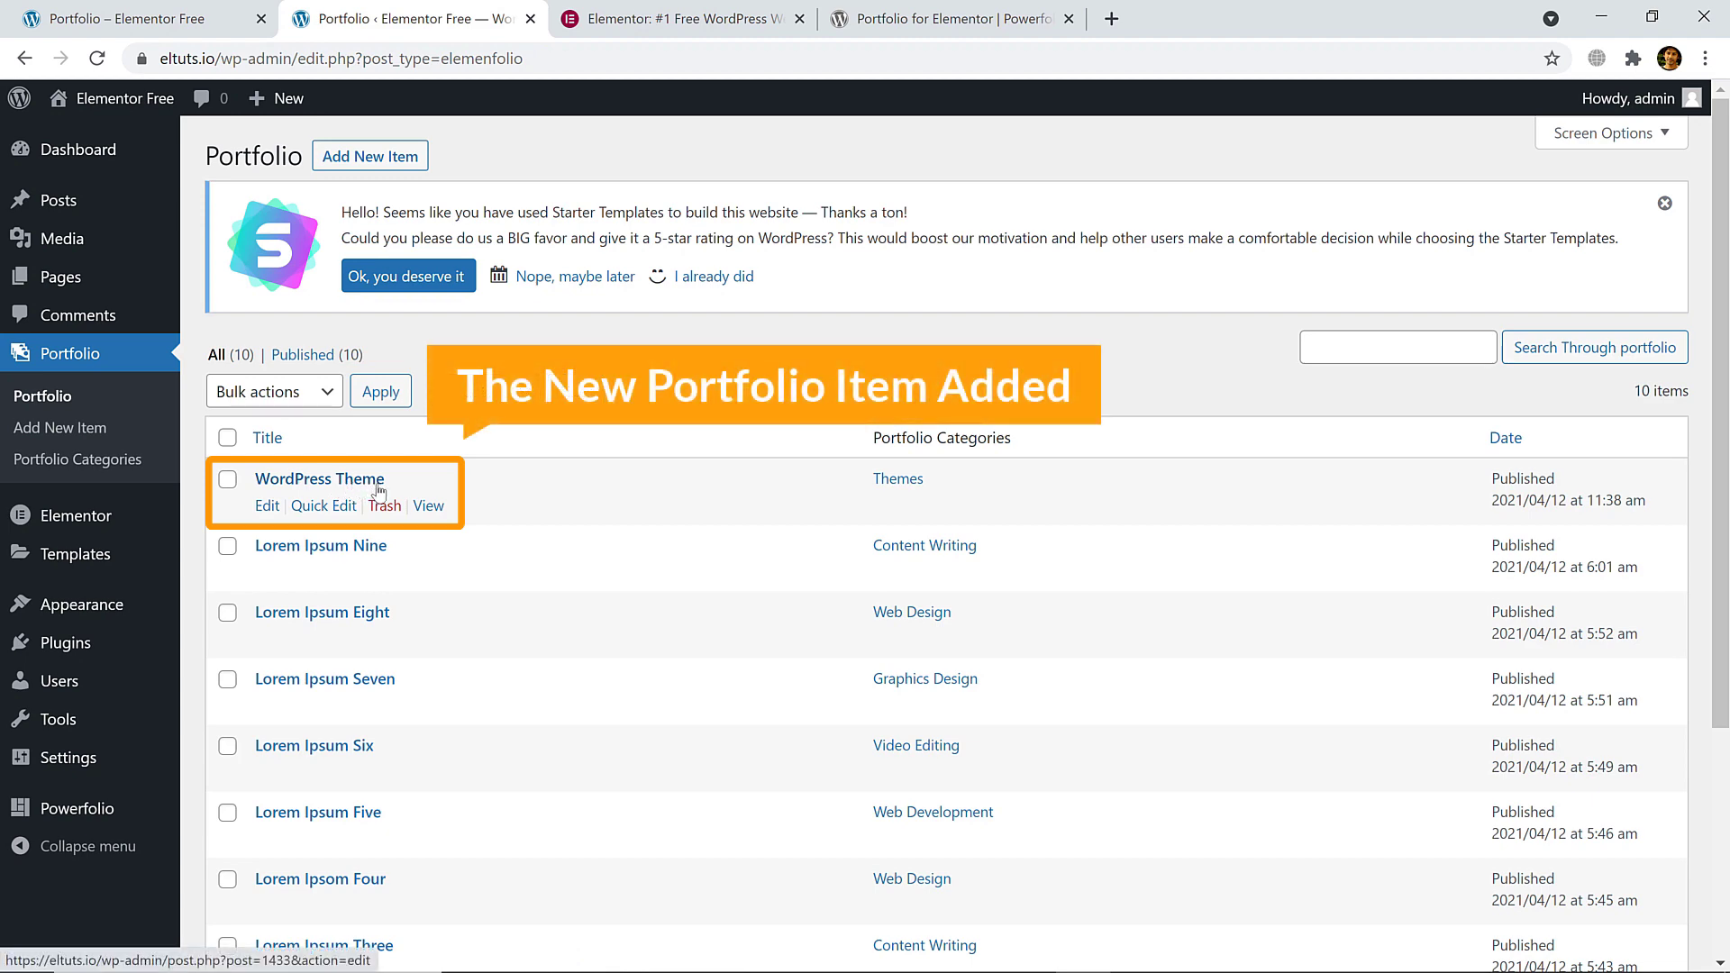
scroll(335, 497, down, 2)
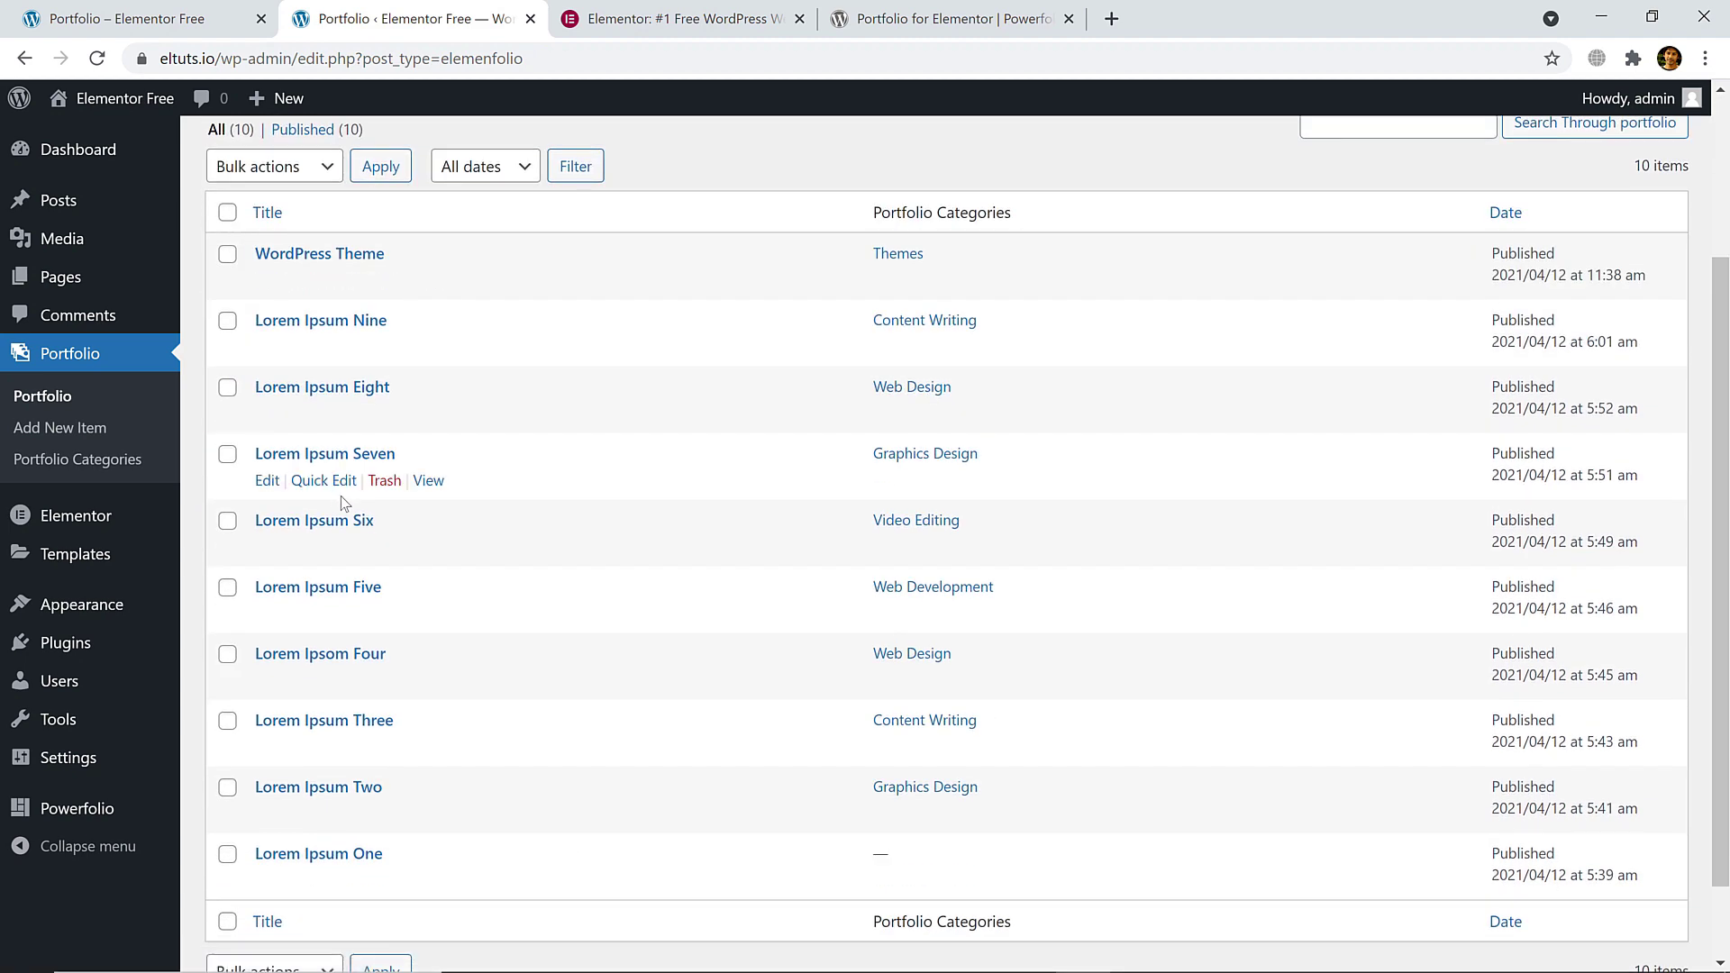
scroll(359, 520, up, 2)
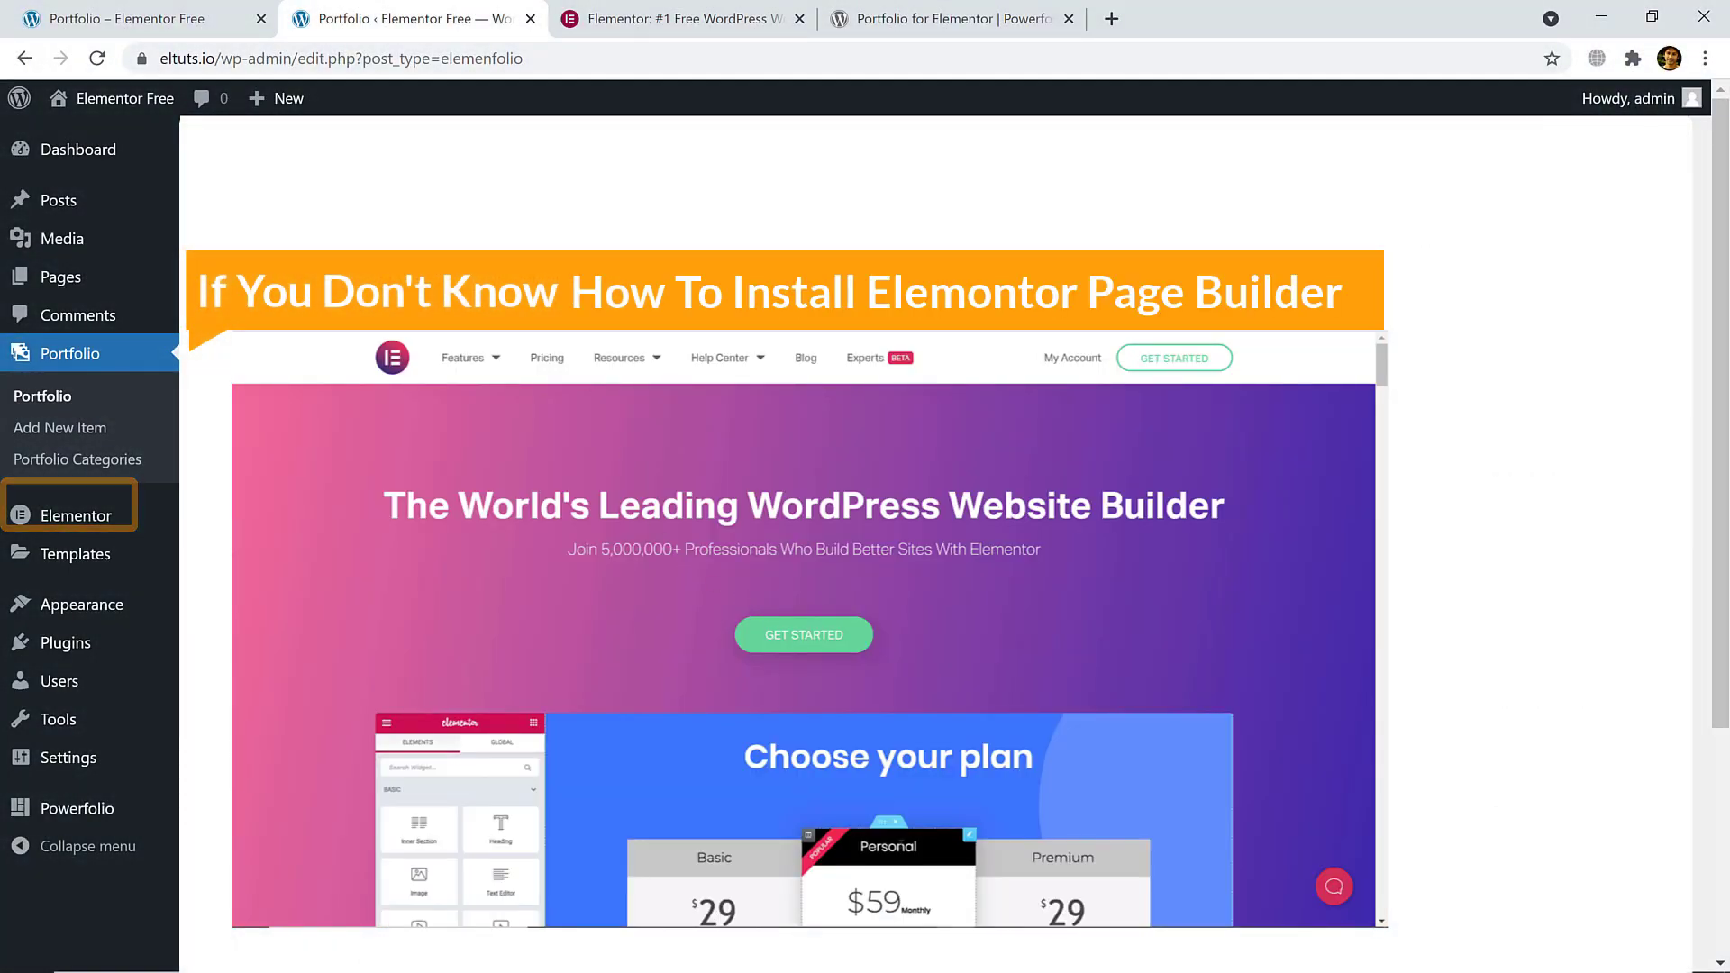
- Search YouTube in a new browser tab for "how to install elementor in wordpress" and browse the resulting tutorials
click(1110, 19)
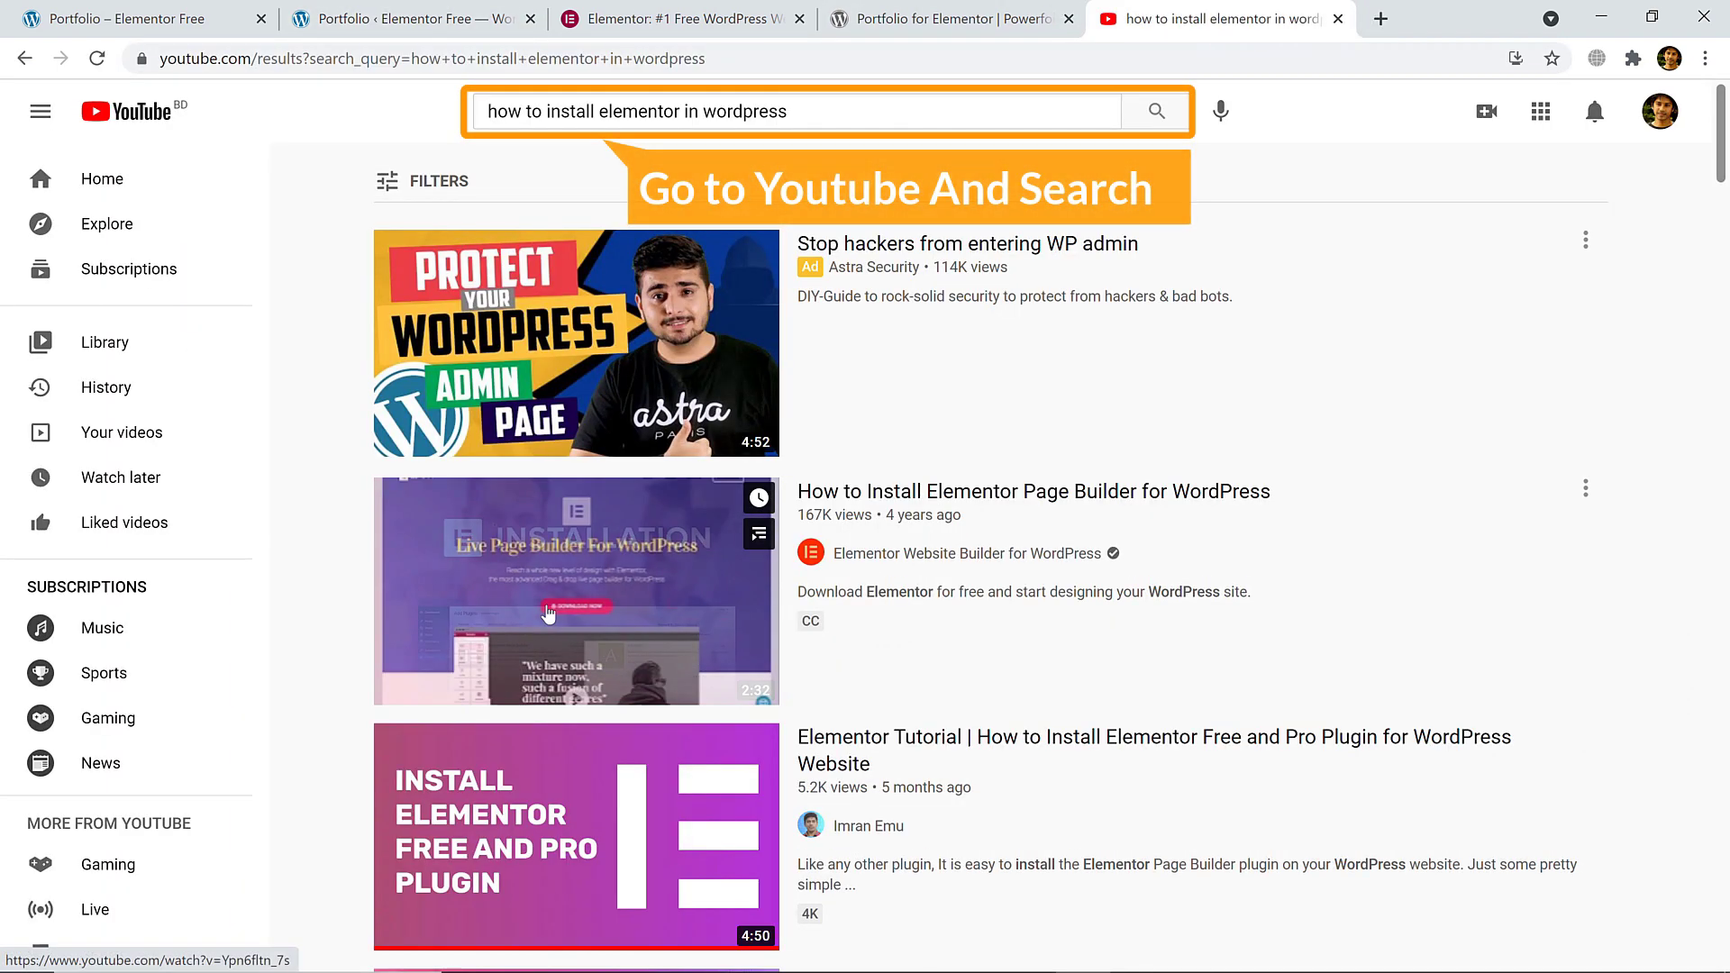
scroll(549, 613, down, 1)
scroll(594, 616, down, 2)
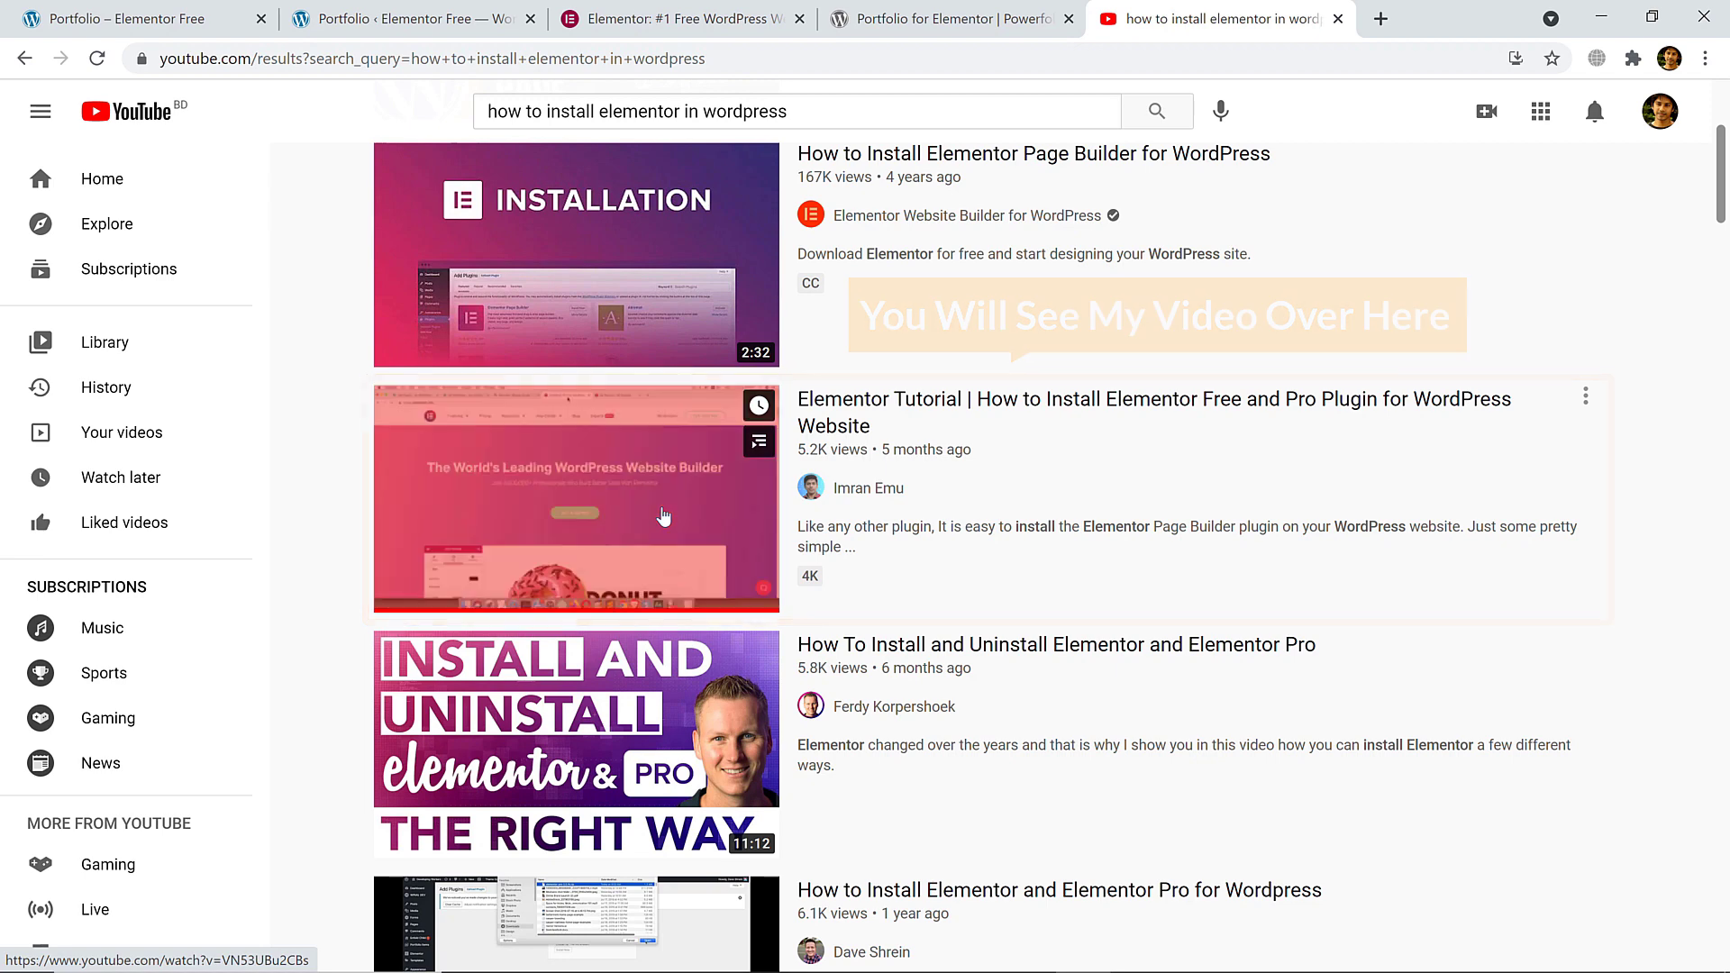
- Open the tutorial on installing the Elementor Free and Pro plugin, and check its linked playlist card and description
click(664, 518)
scroll(505, 567, down, 2)
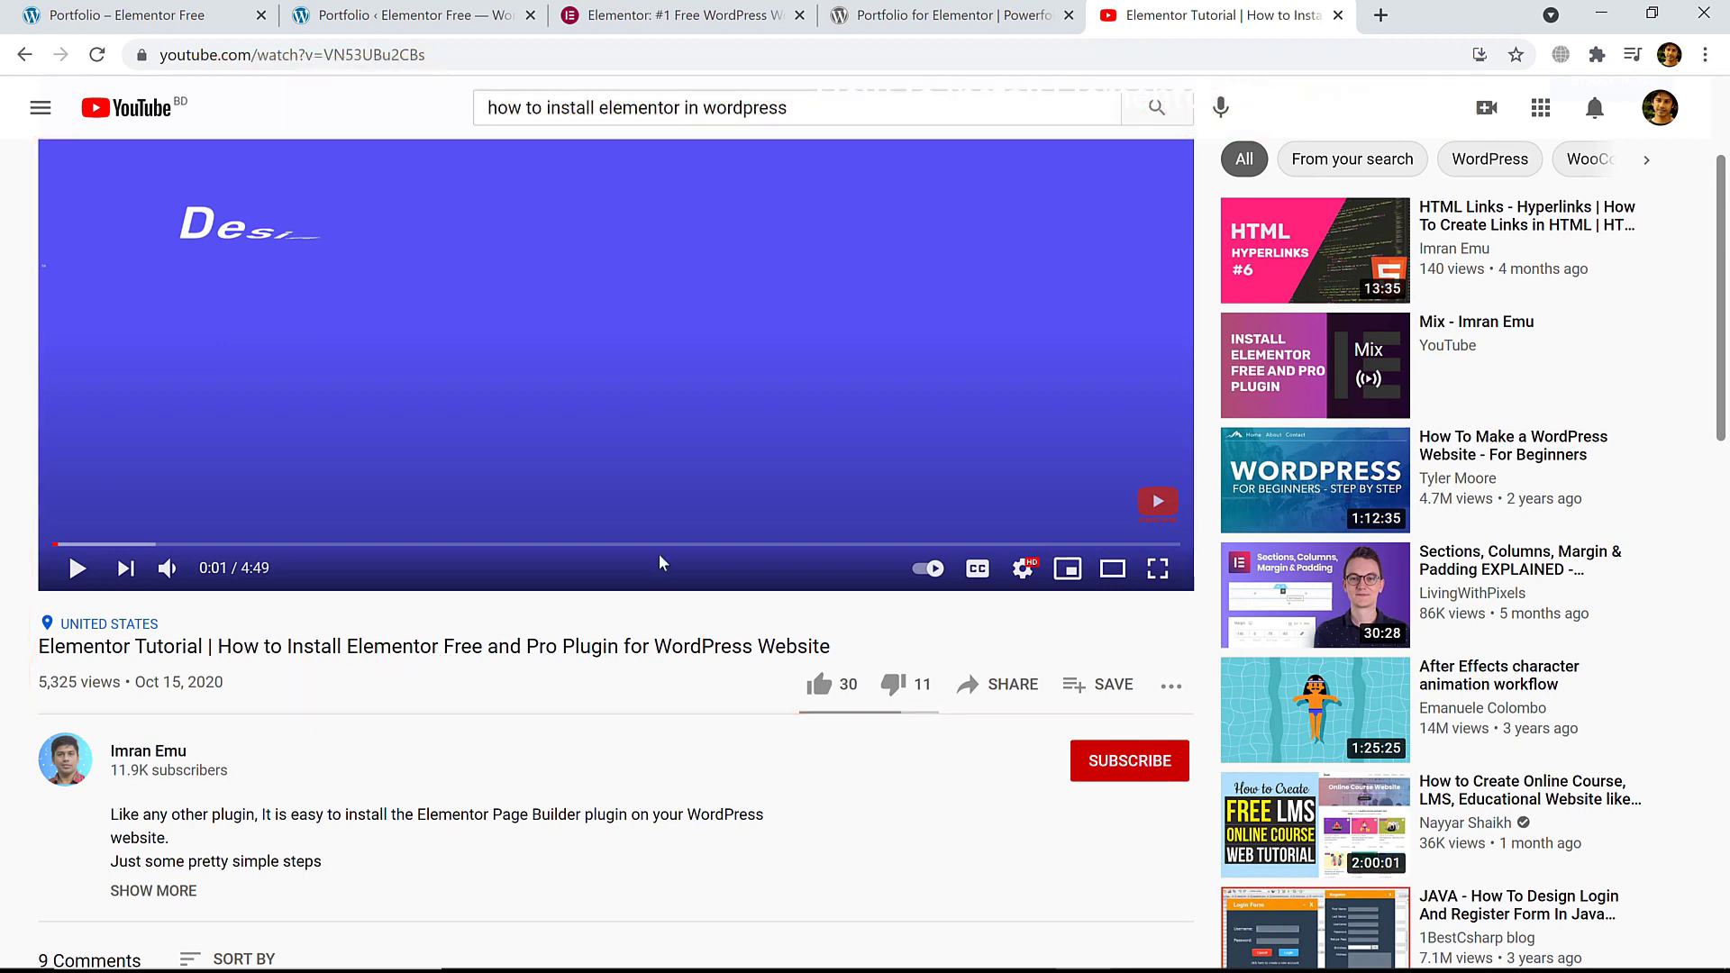
scroll(685, 513, up, 2)
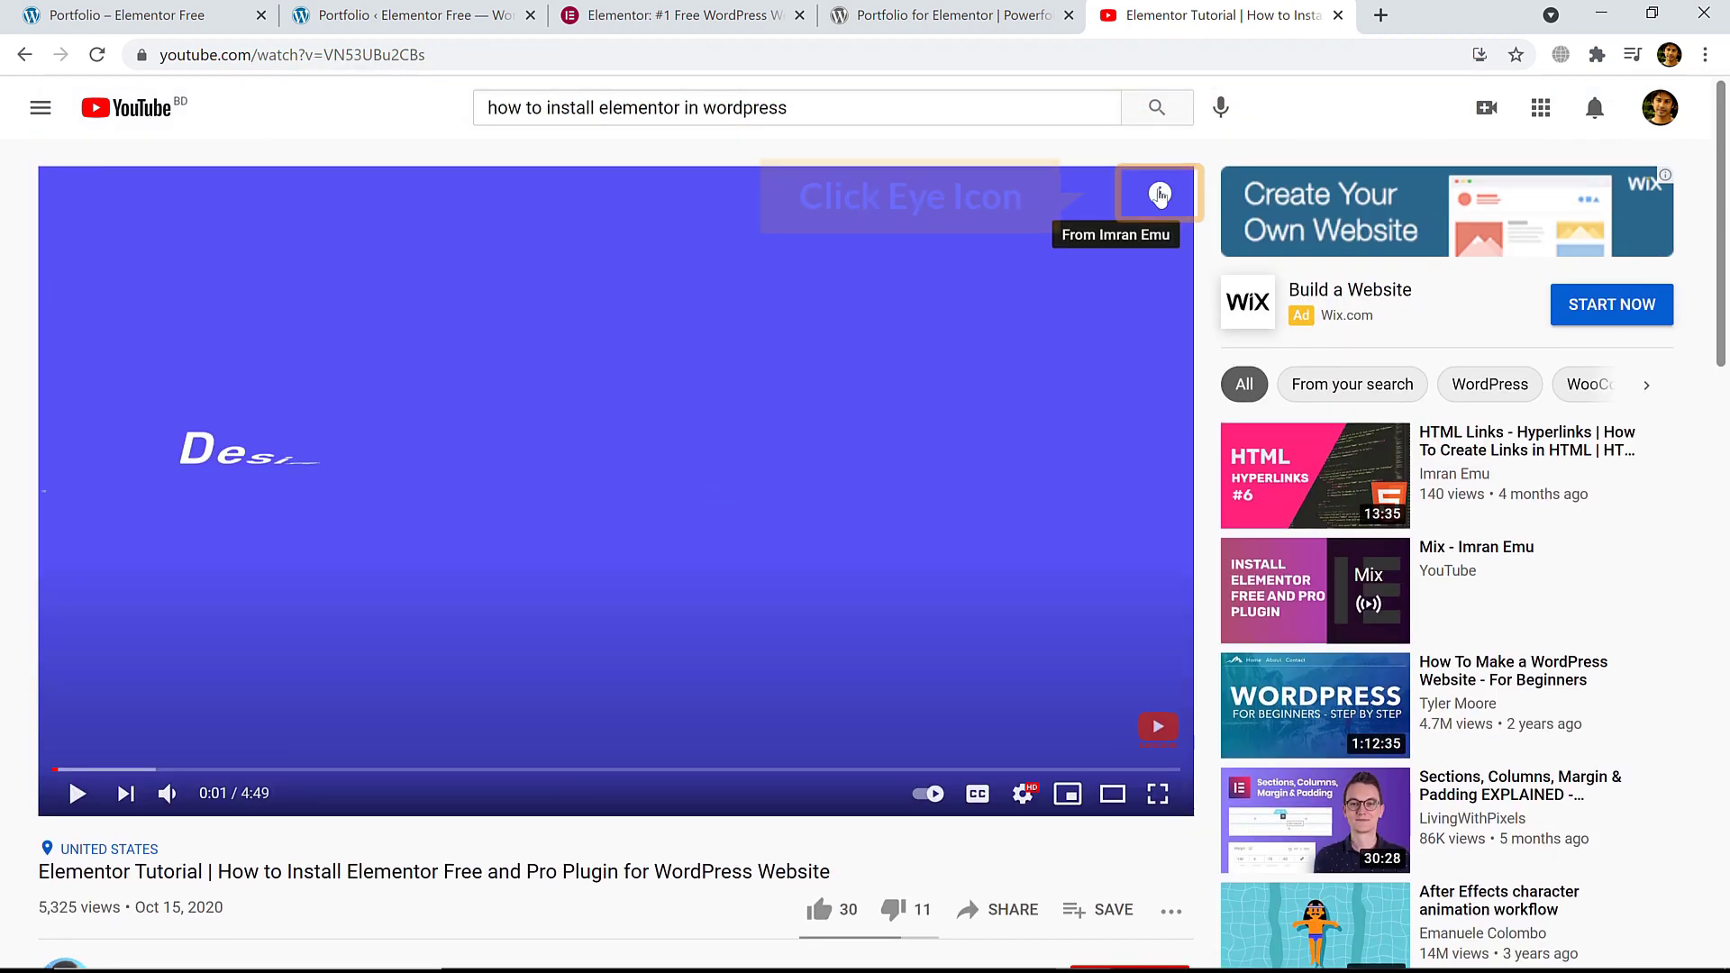
click(1159, 193)
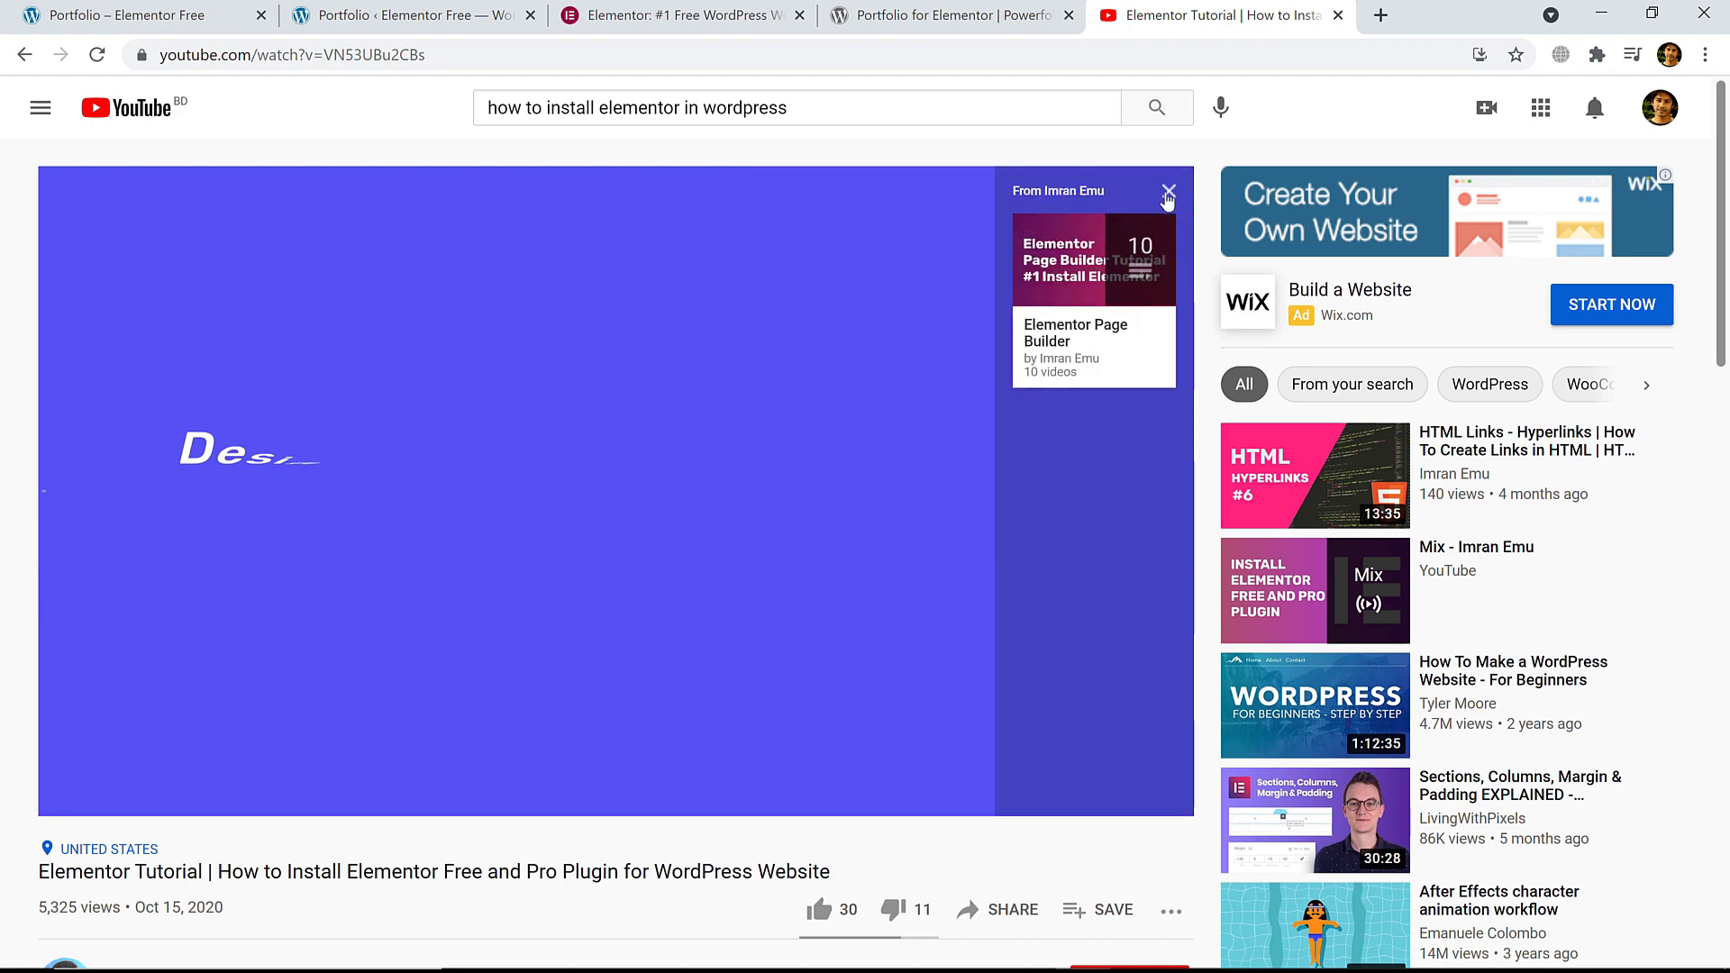
click(1163, 194)
scroll(690, 560, down, 4)
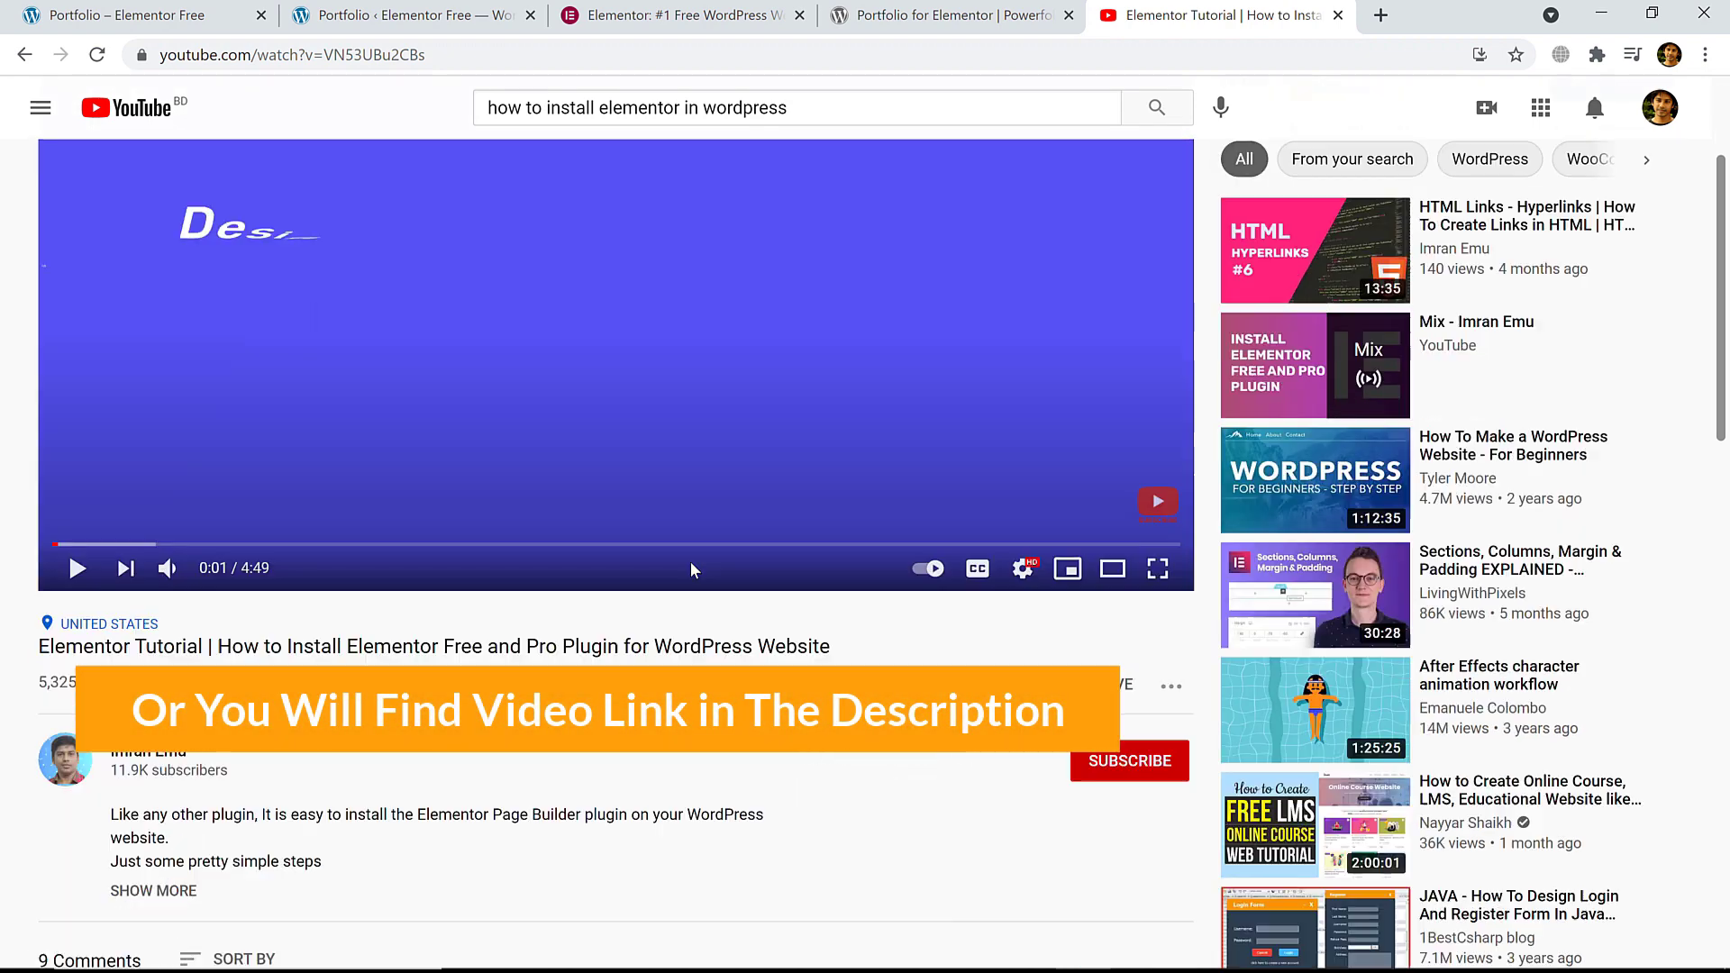
scroll(711, 485, up, 3)
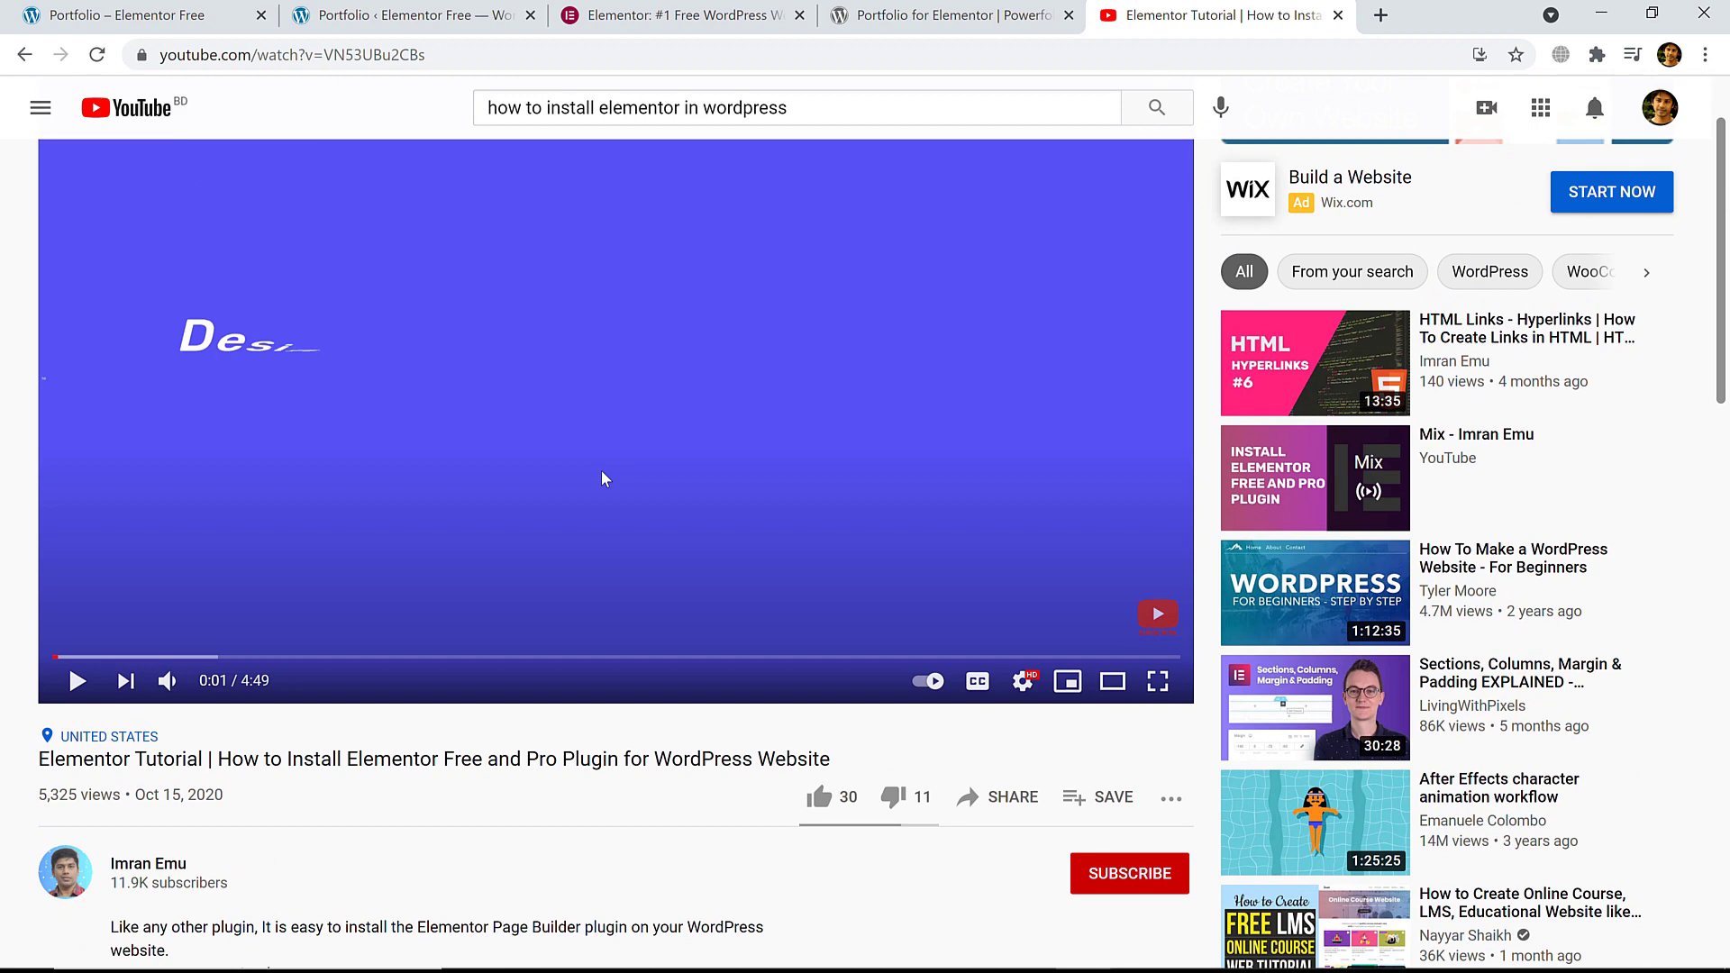
- Return to the WordPress admin, open the list of all pages in a new browser tab, and look over the site's pages
click(433, 18)
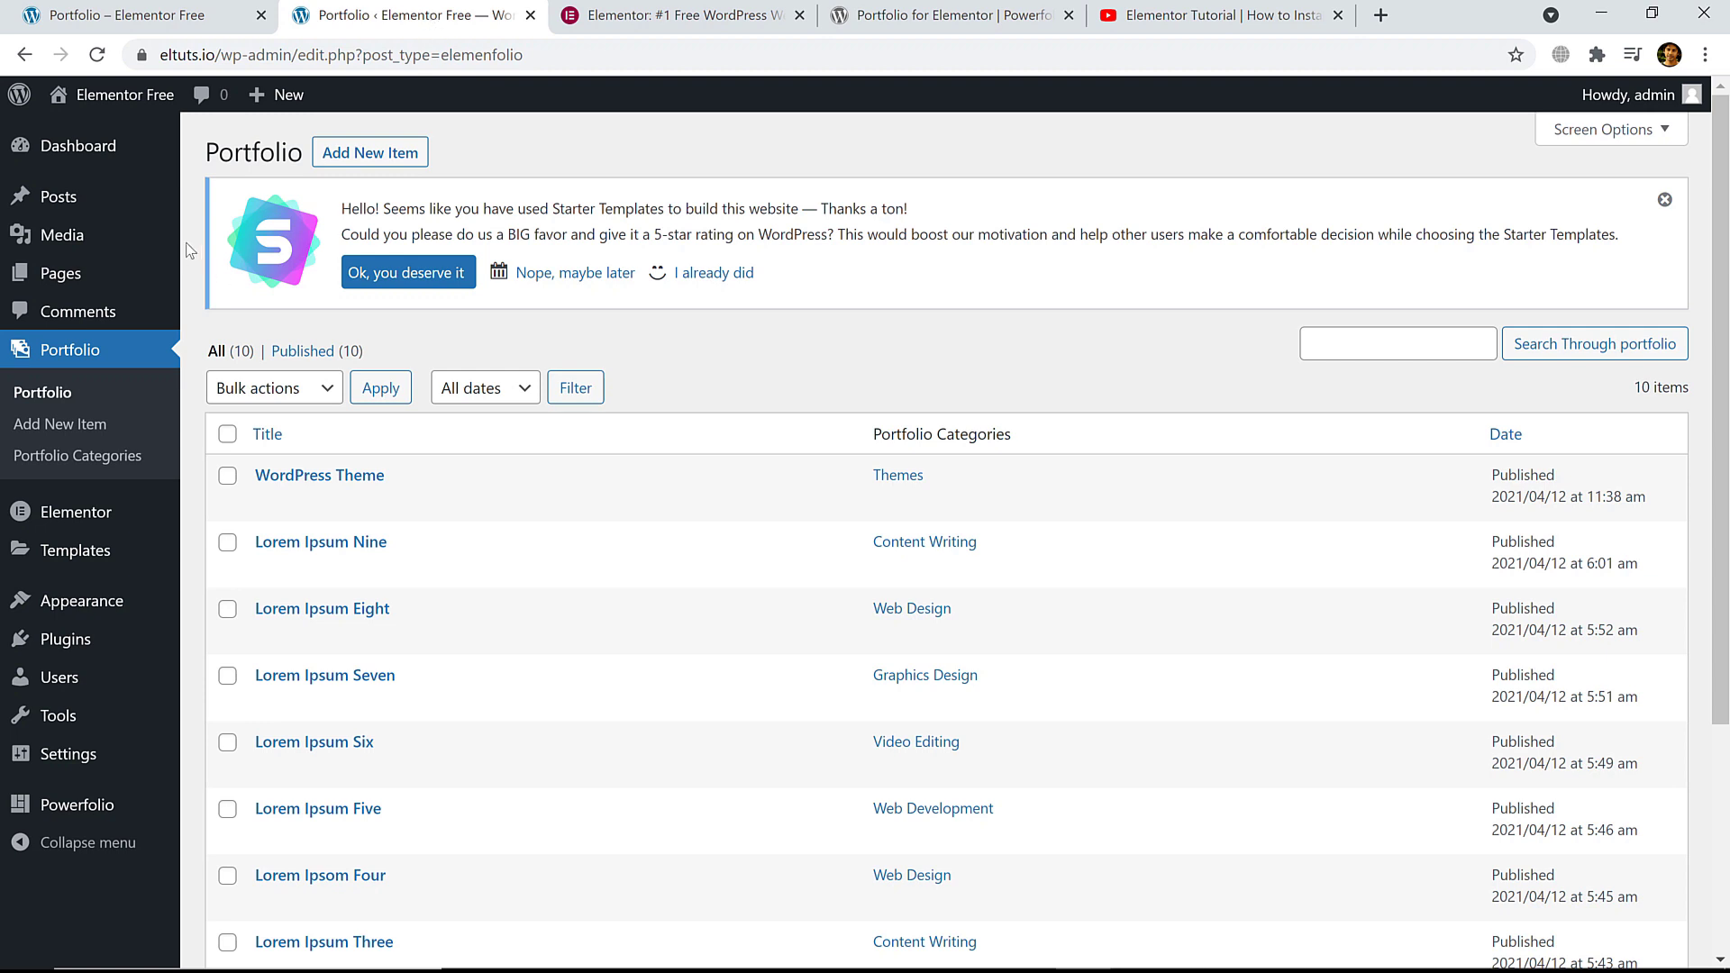
mouse_move(73, 286)
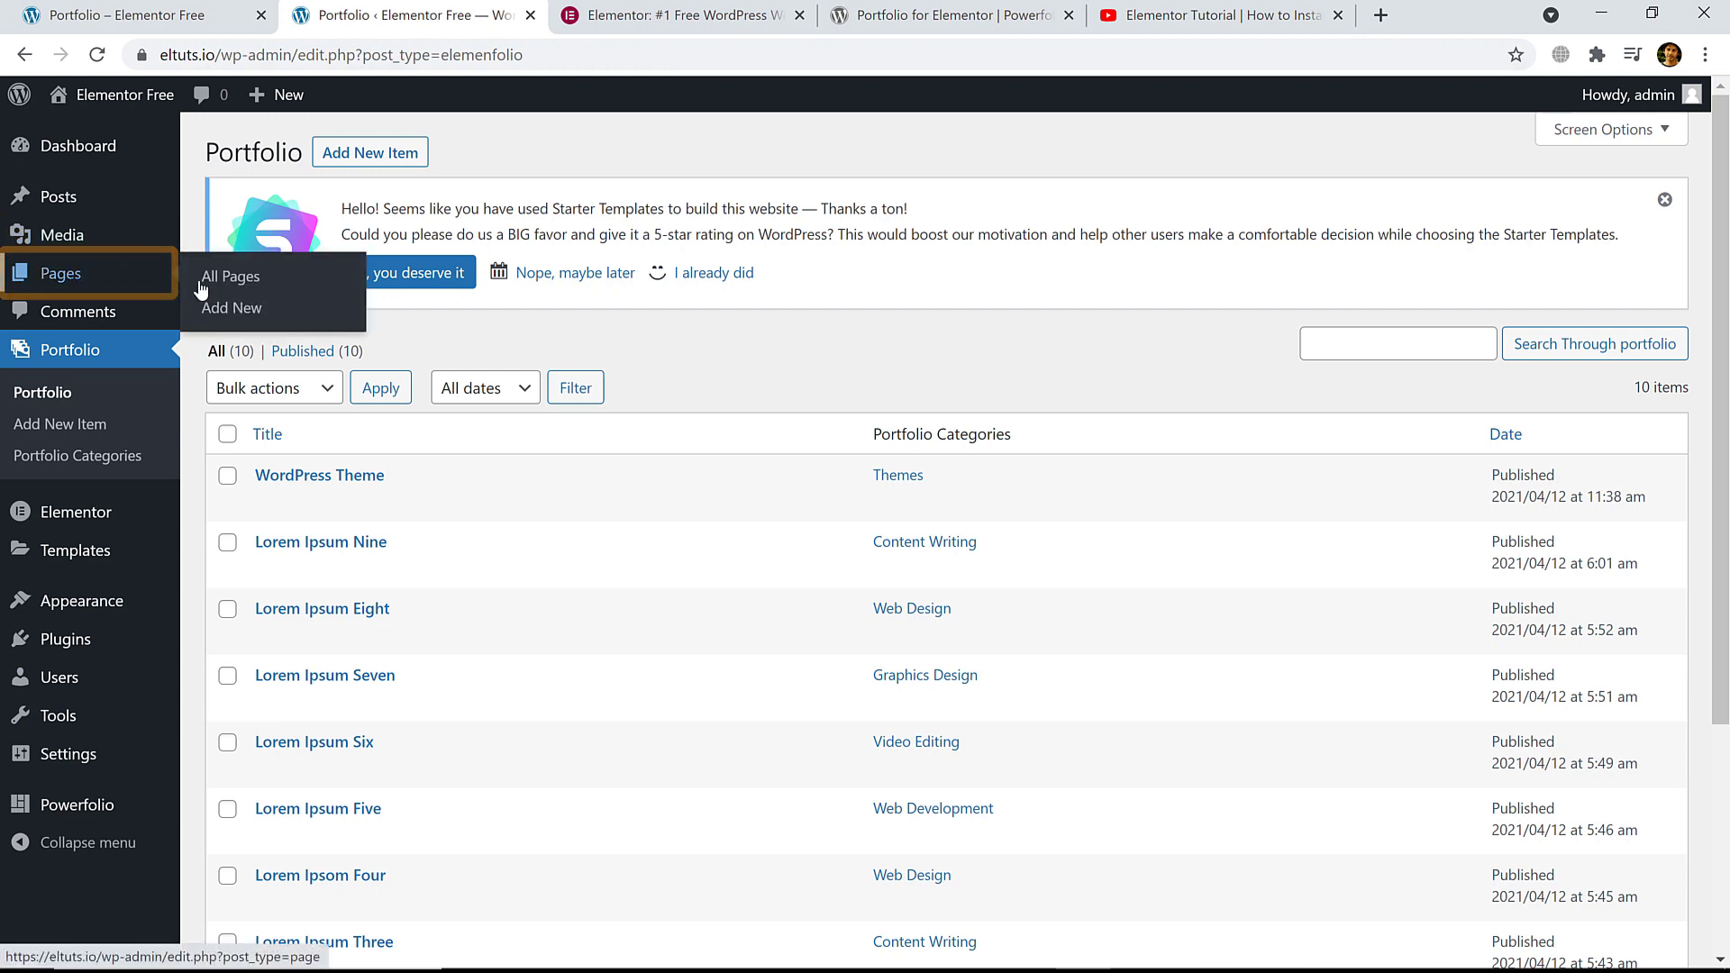
right_click(245, 281)
click(275, 294)
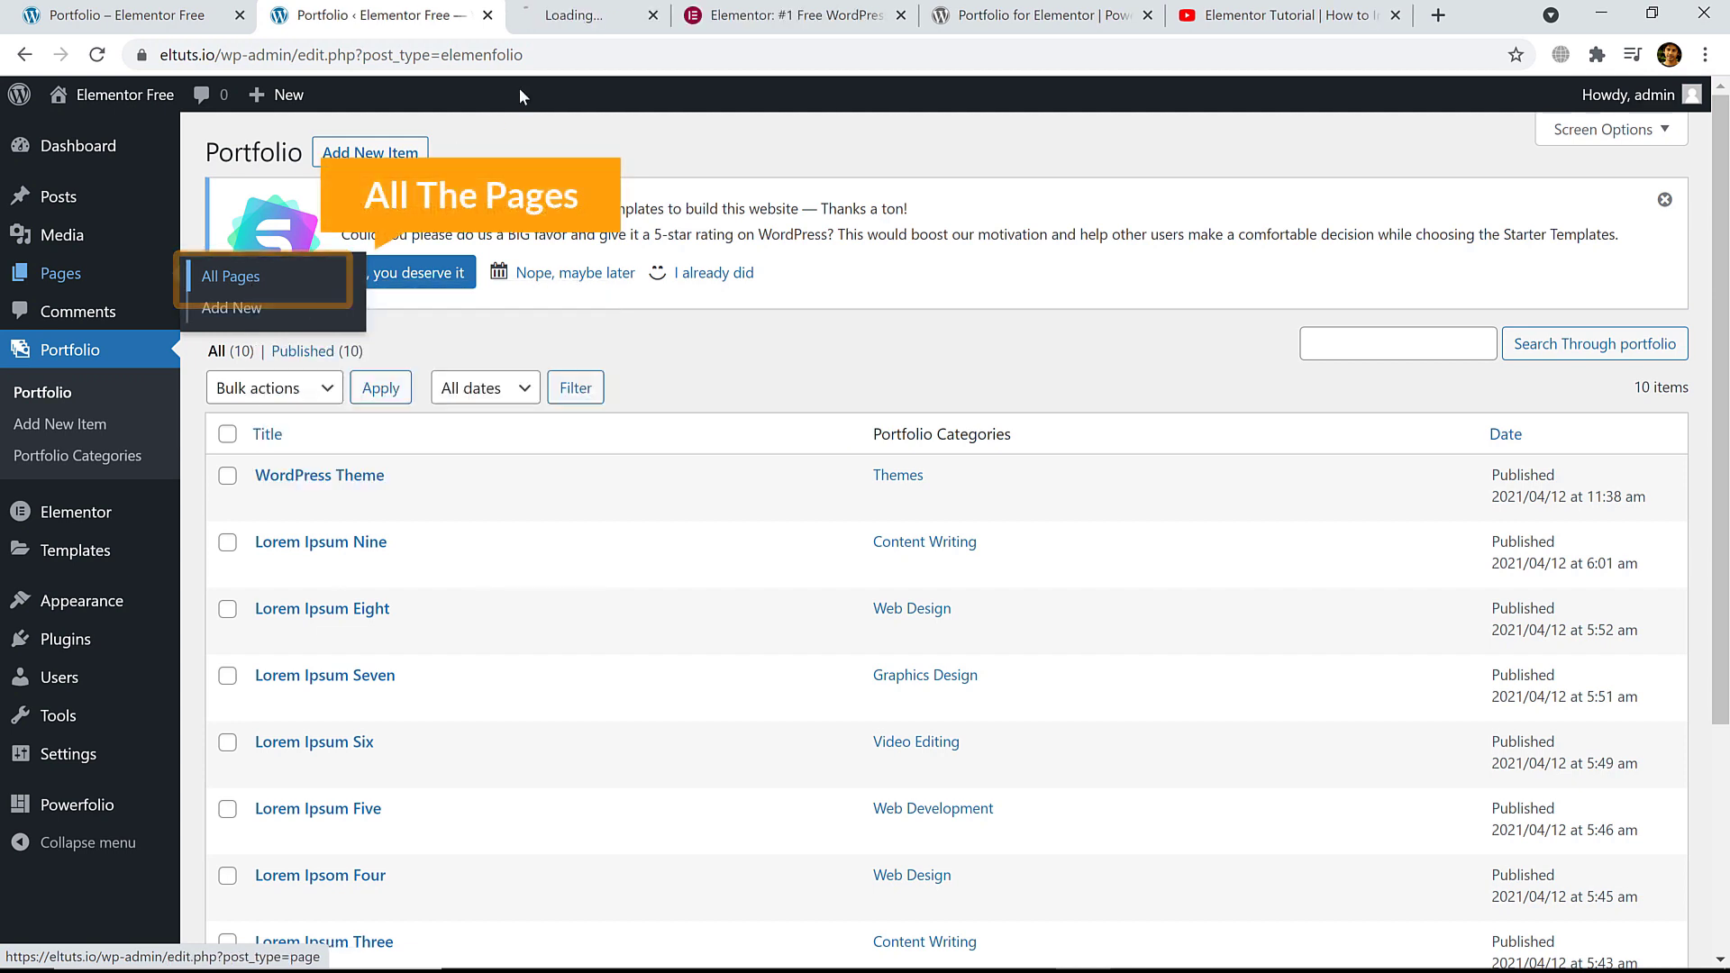
click(540, 14)
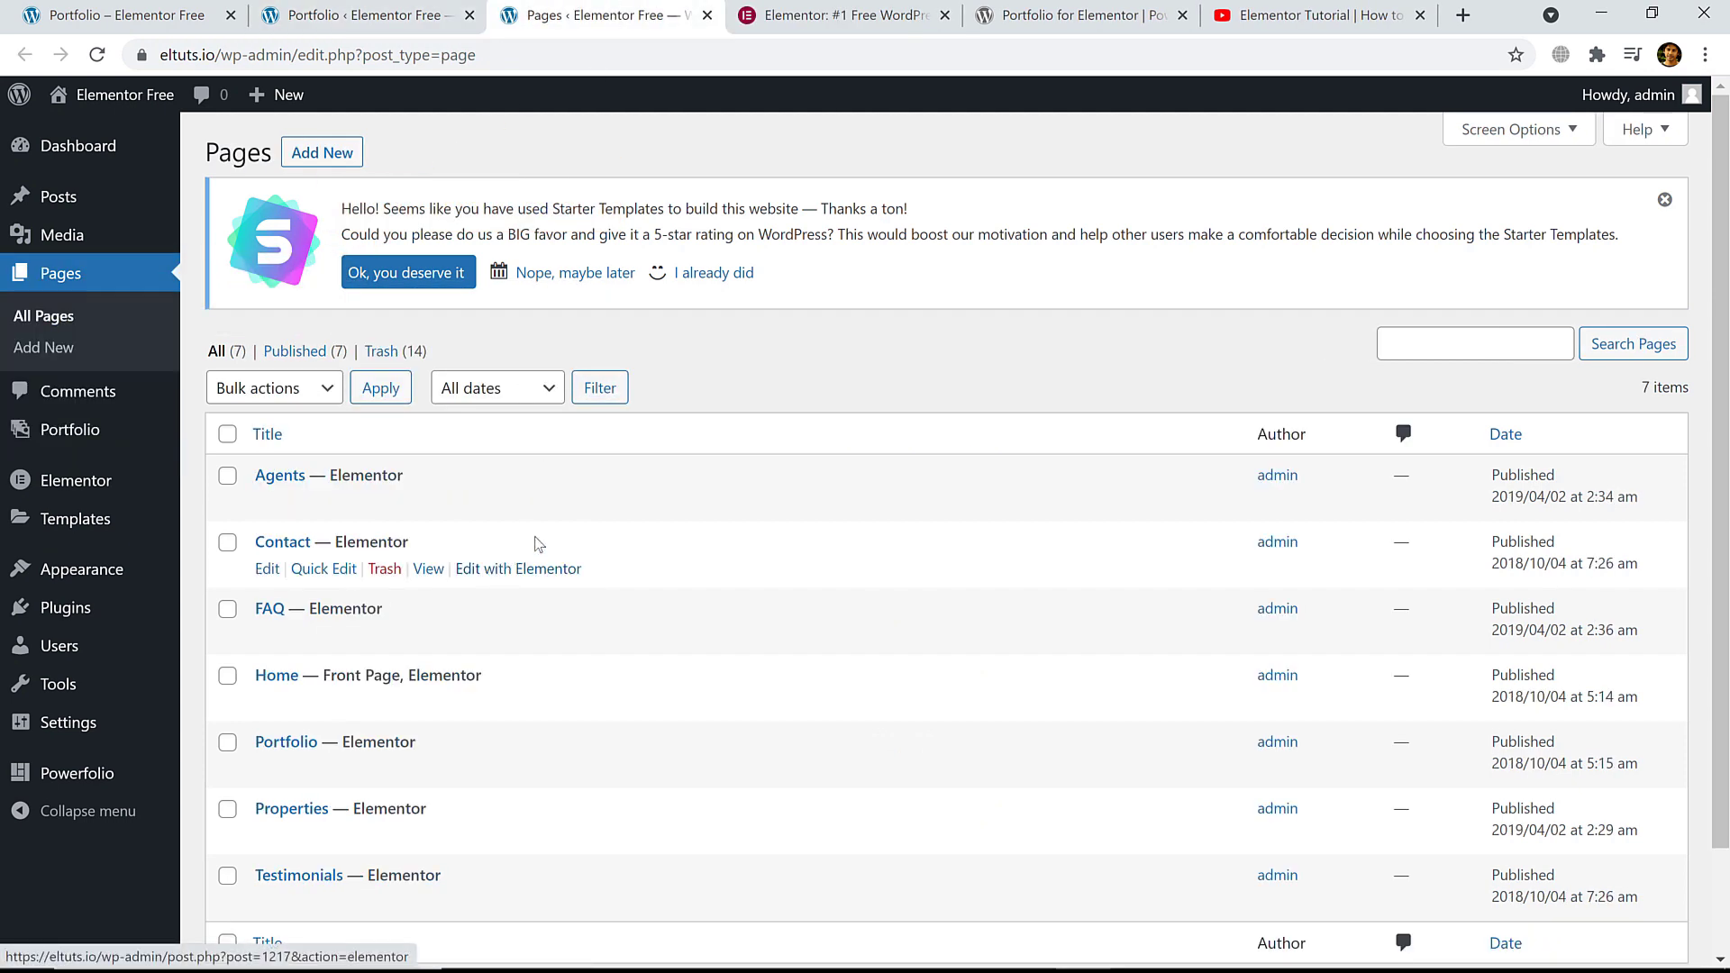
scroll(566, 521, down, 2)
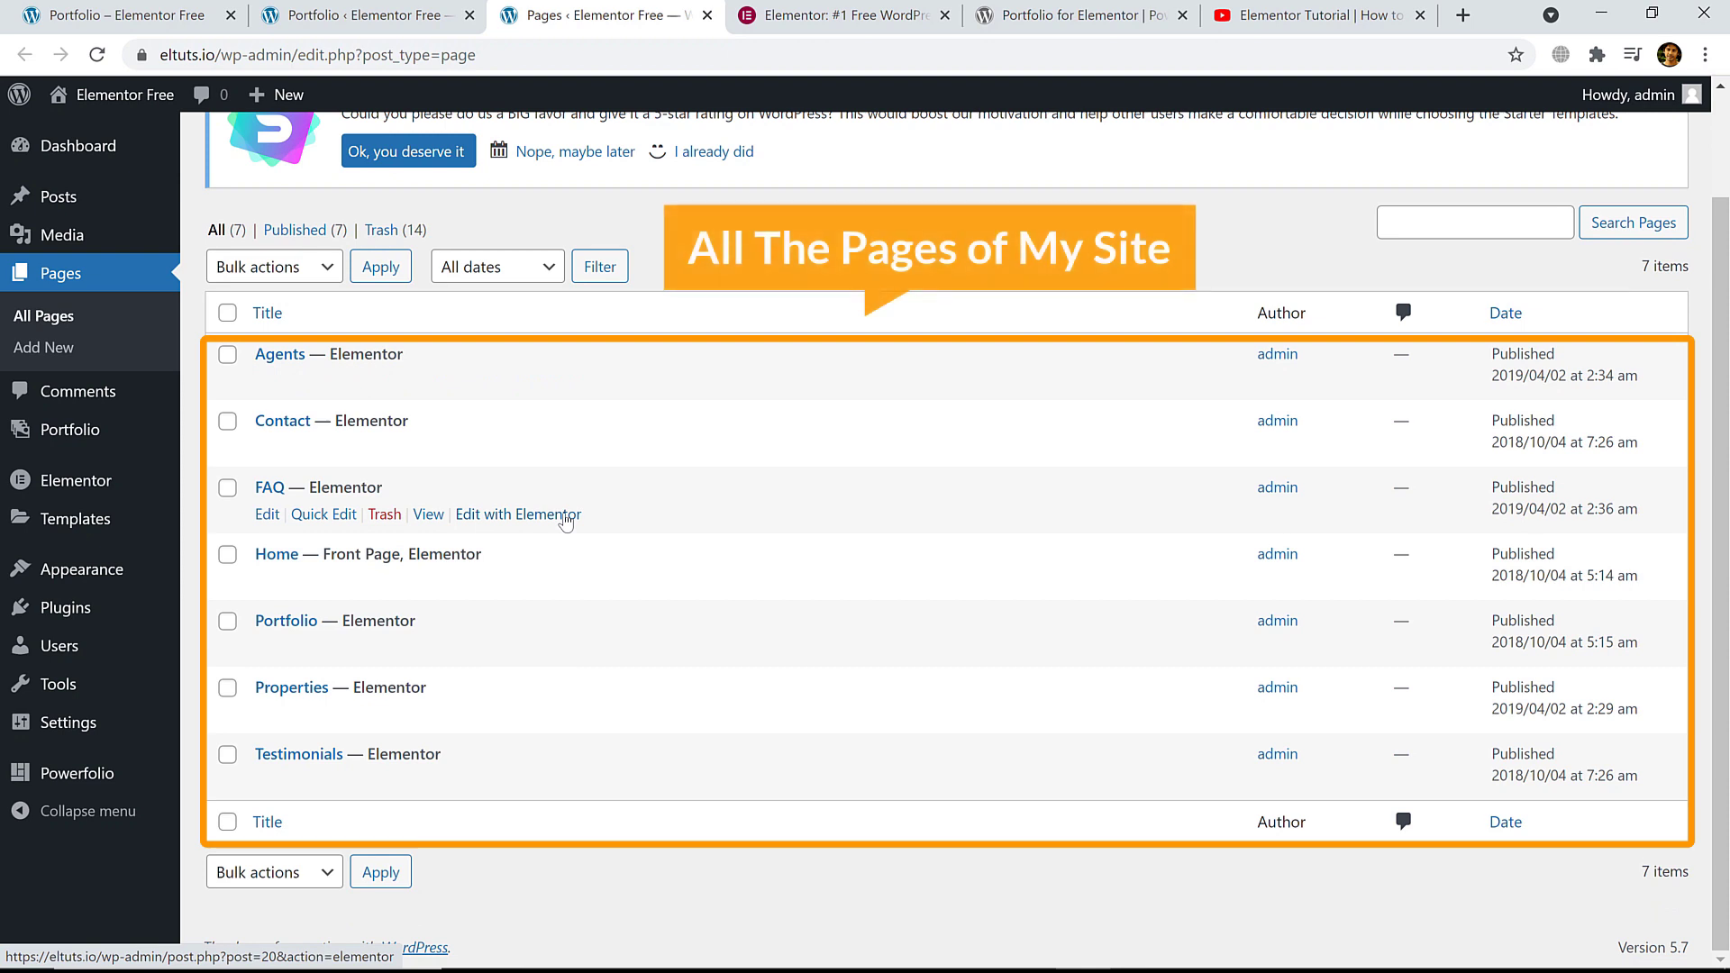
scroll(504, 540, up, 1)
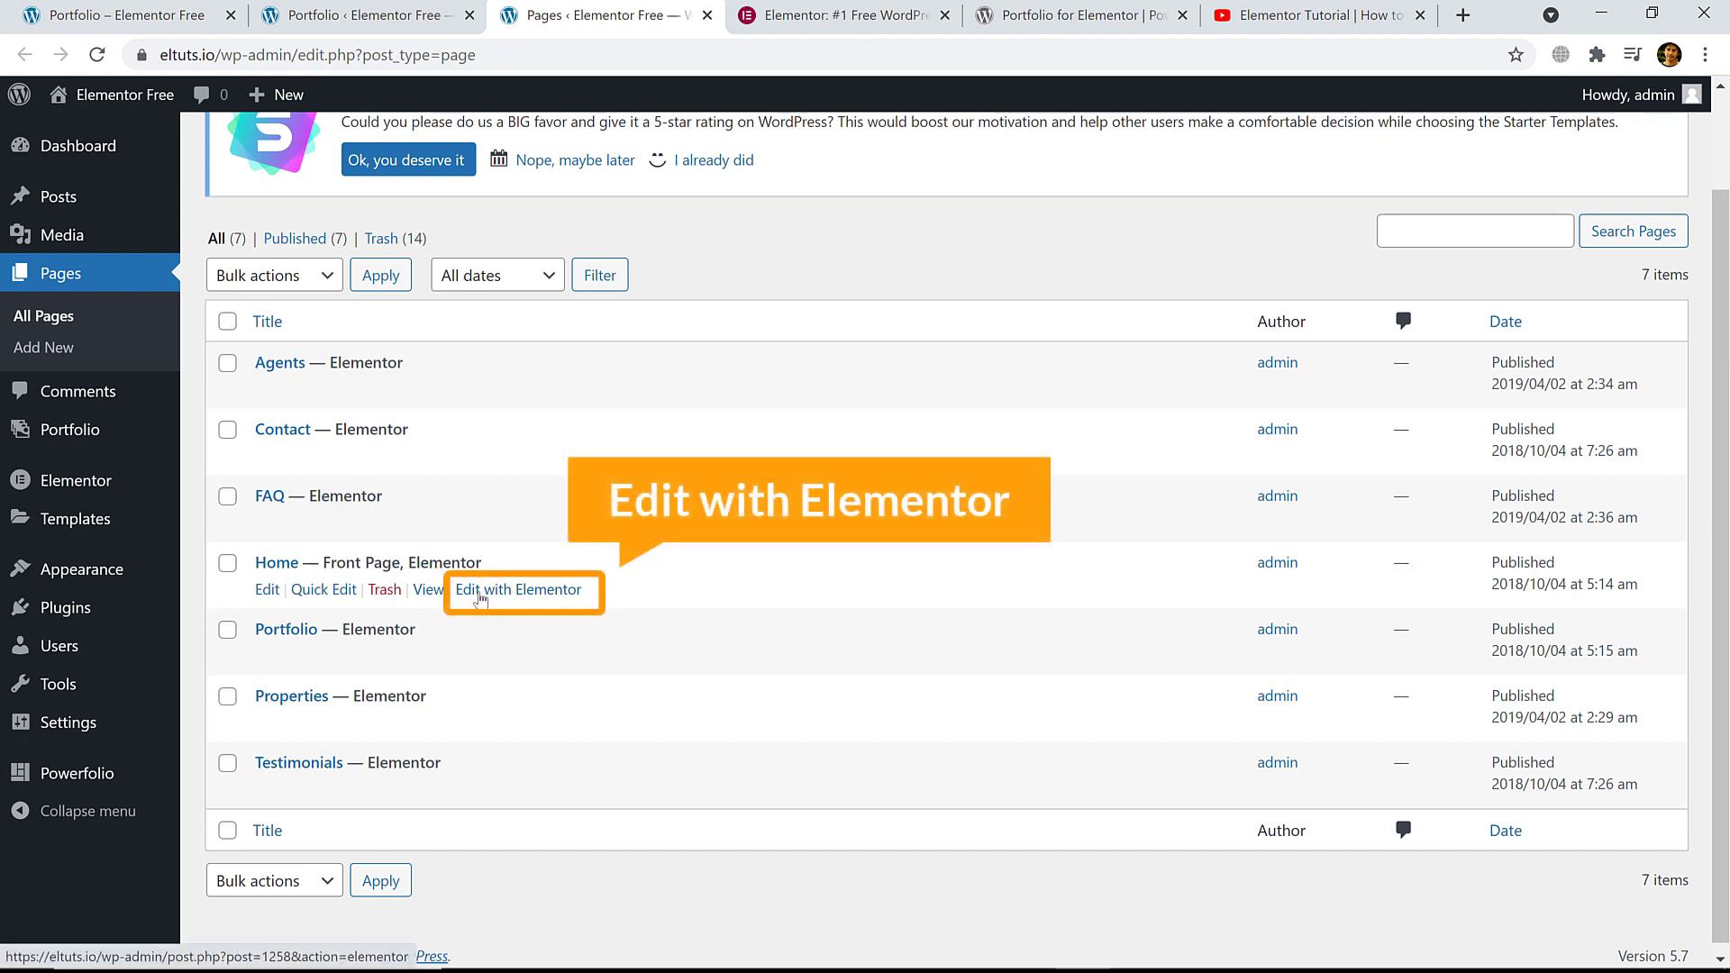
- View the Home page in a new browser tab and open it for editing with Elementor
right_click(432, 597)
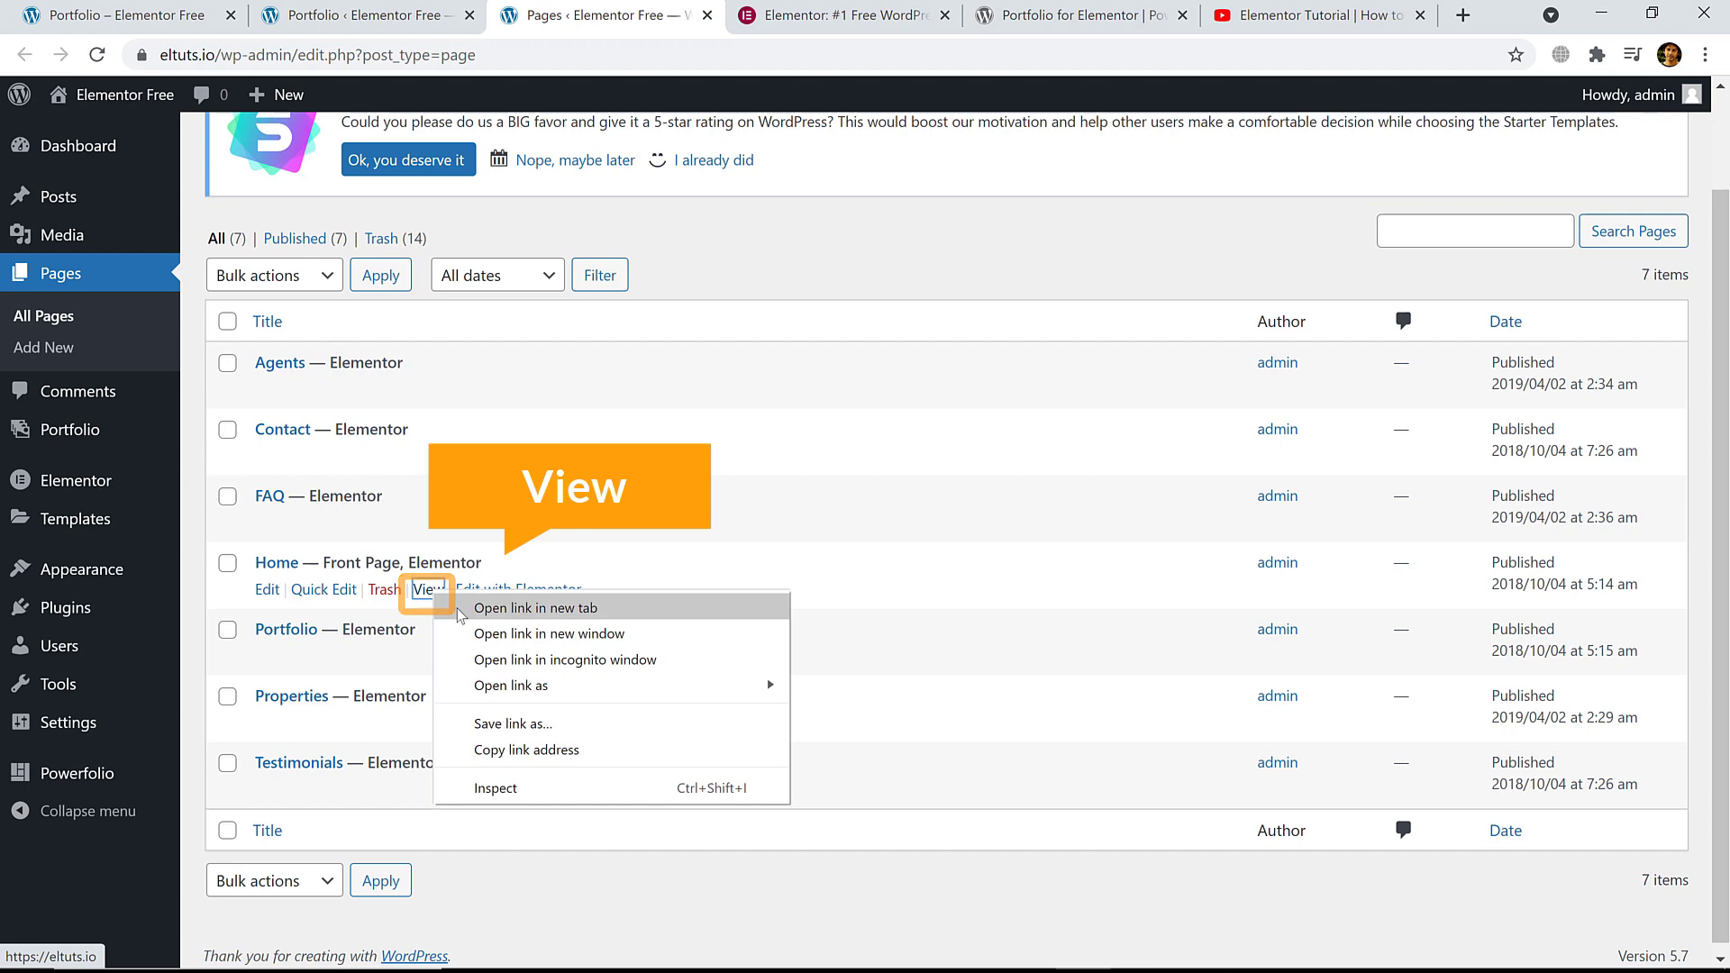
click(504, 609)
click(709, 24)
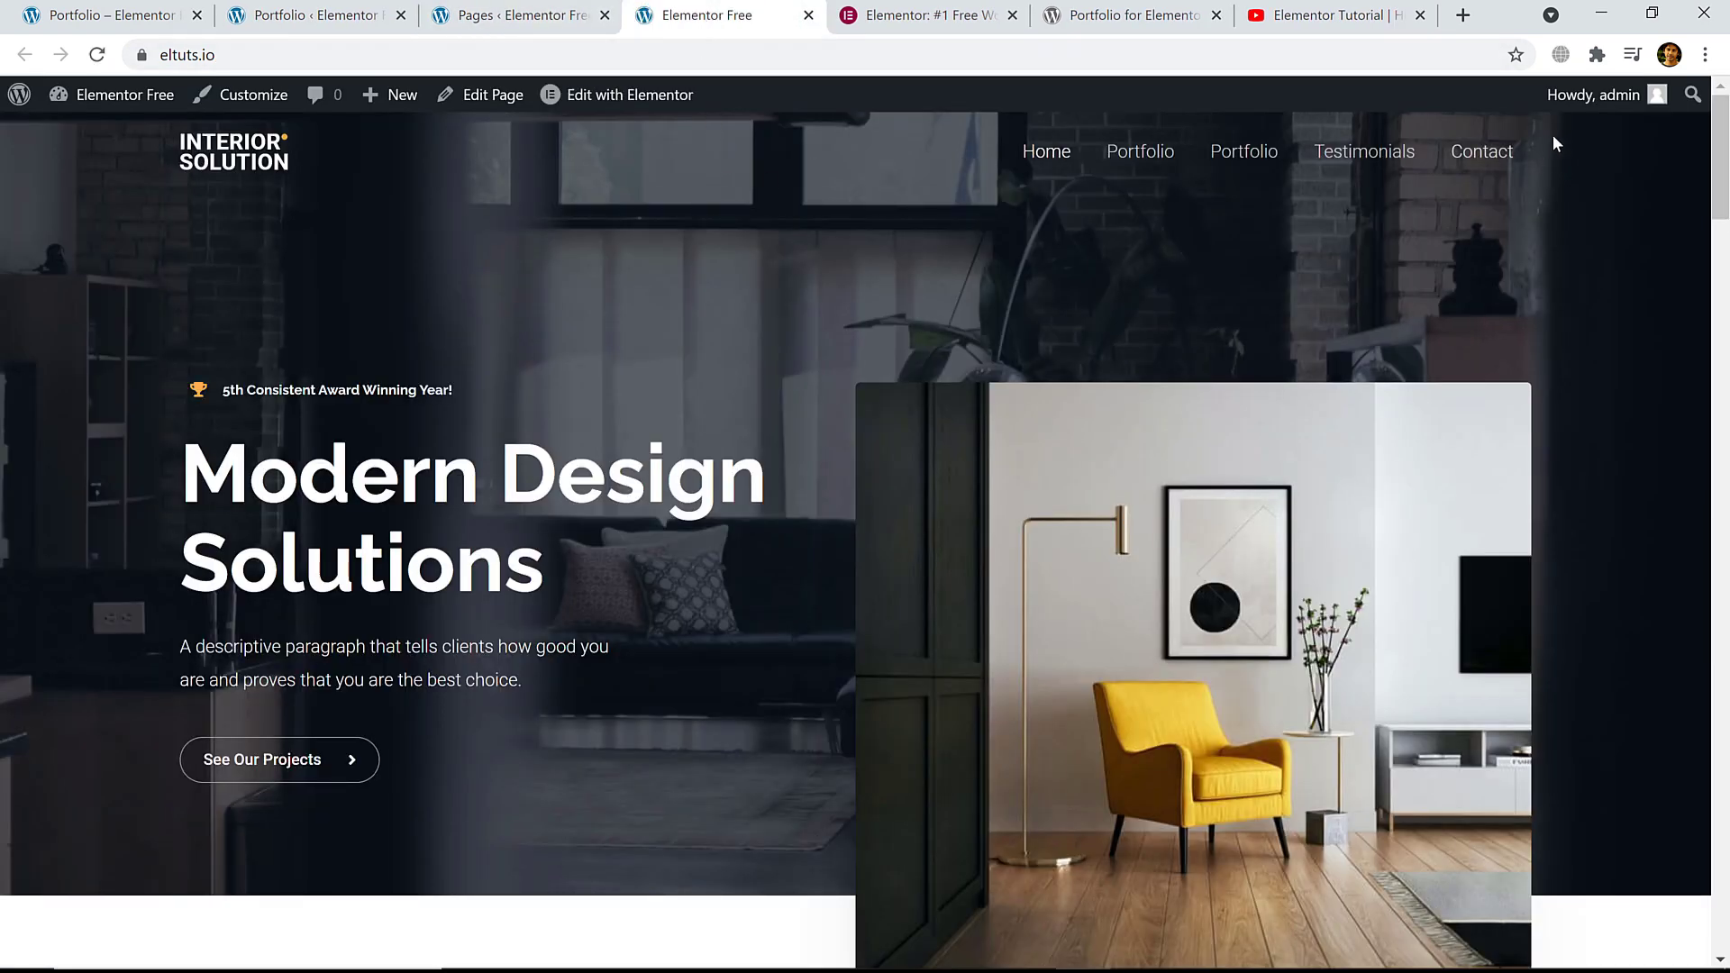
mouse_move(602, 97)
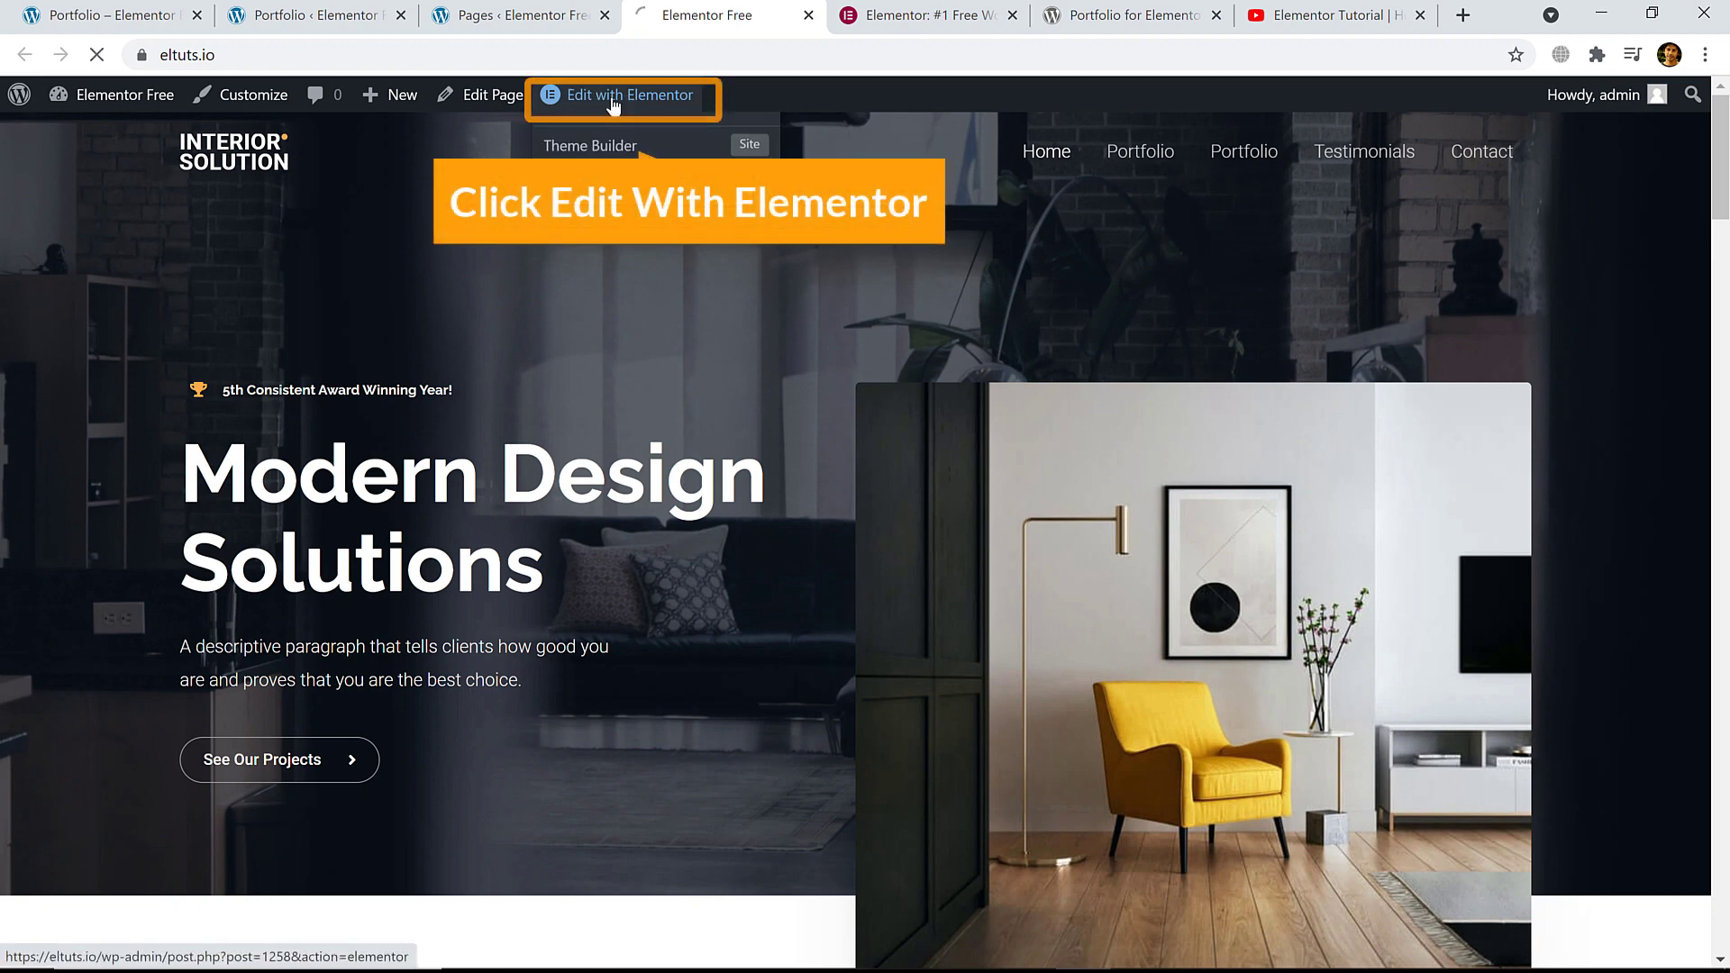
click(612, 105)
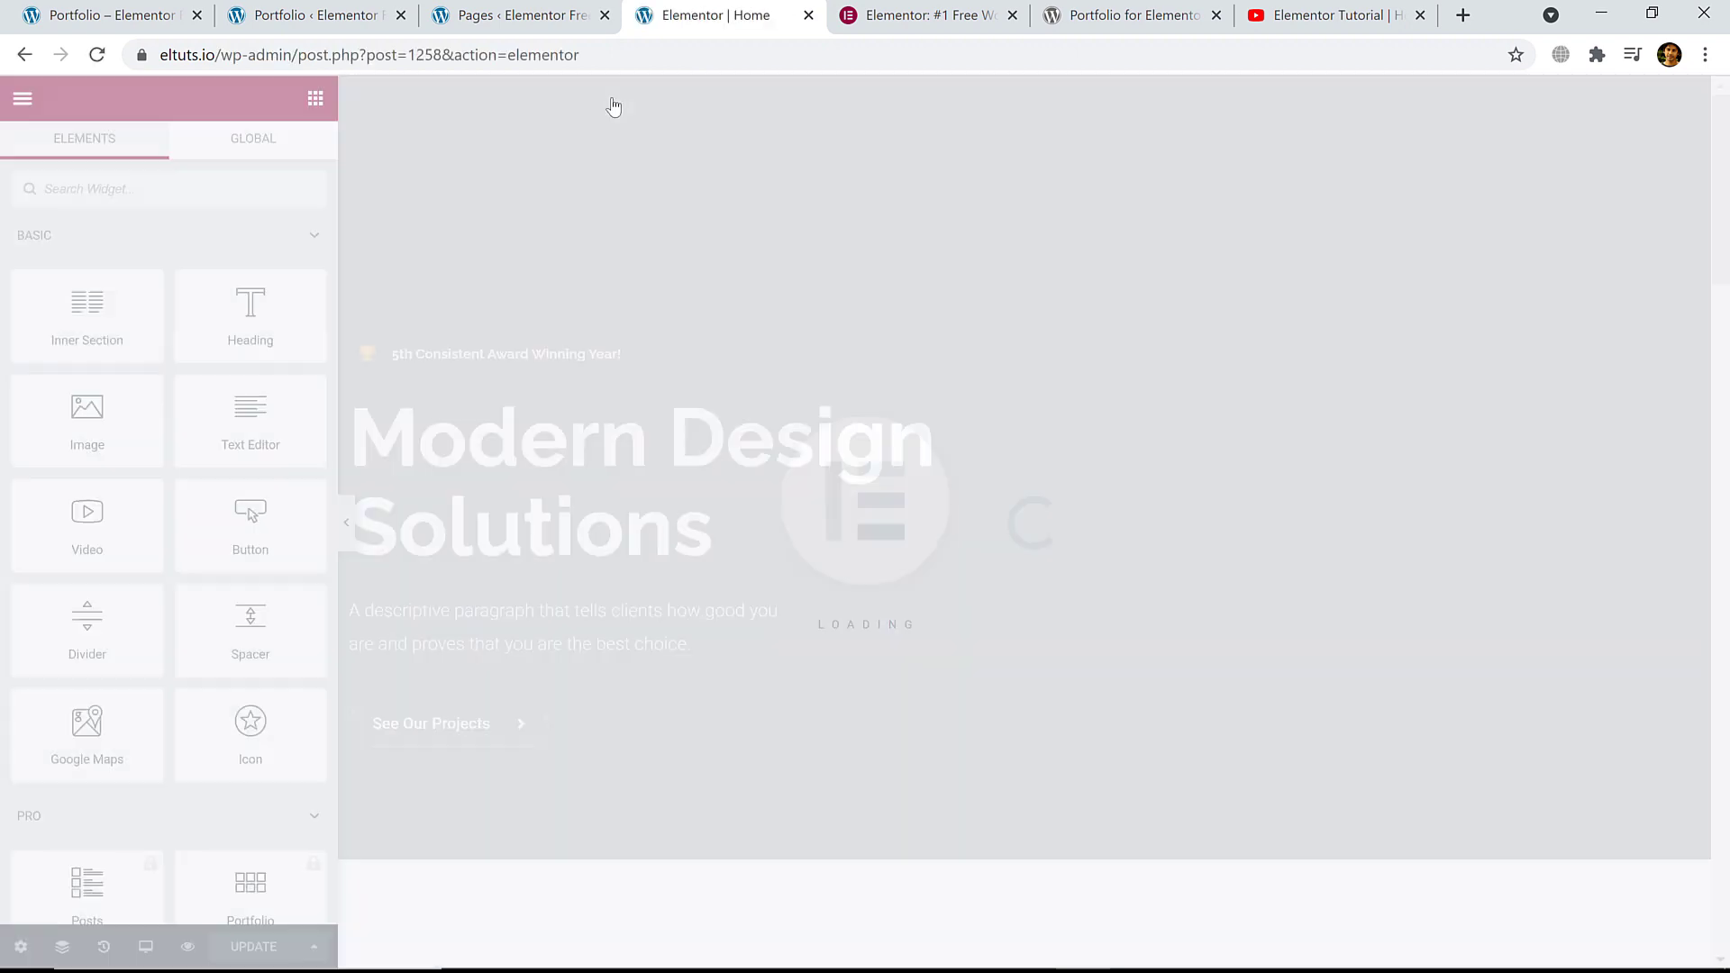
- Add a single-column section directly above the "Interior Design Firm Based in New York" section
scroll(726, 245, down, 6)
scroll(735, 256, down, 5)
scroll(872, 374, down, 1)
scroll(886, 364, up, 3)
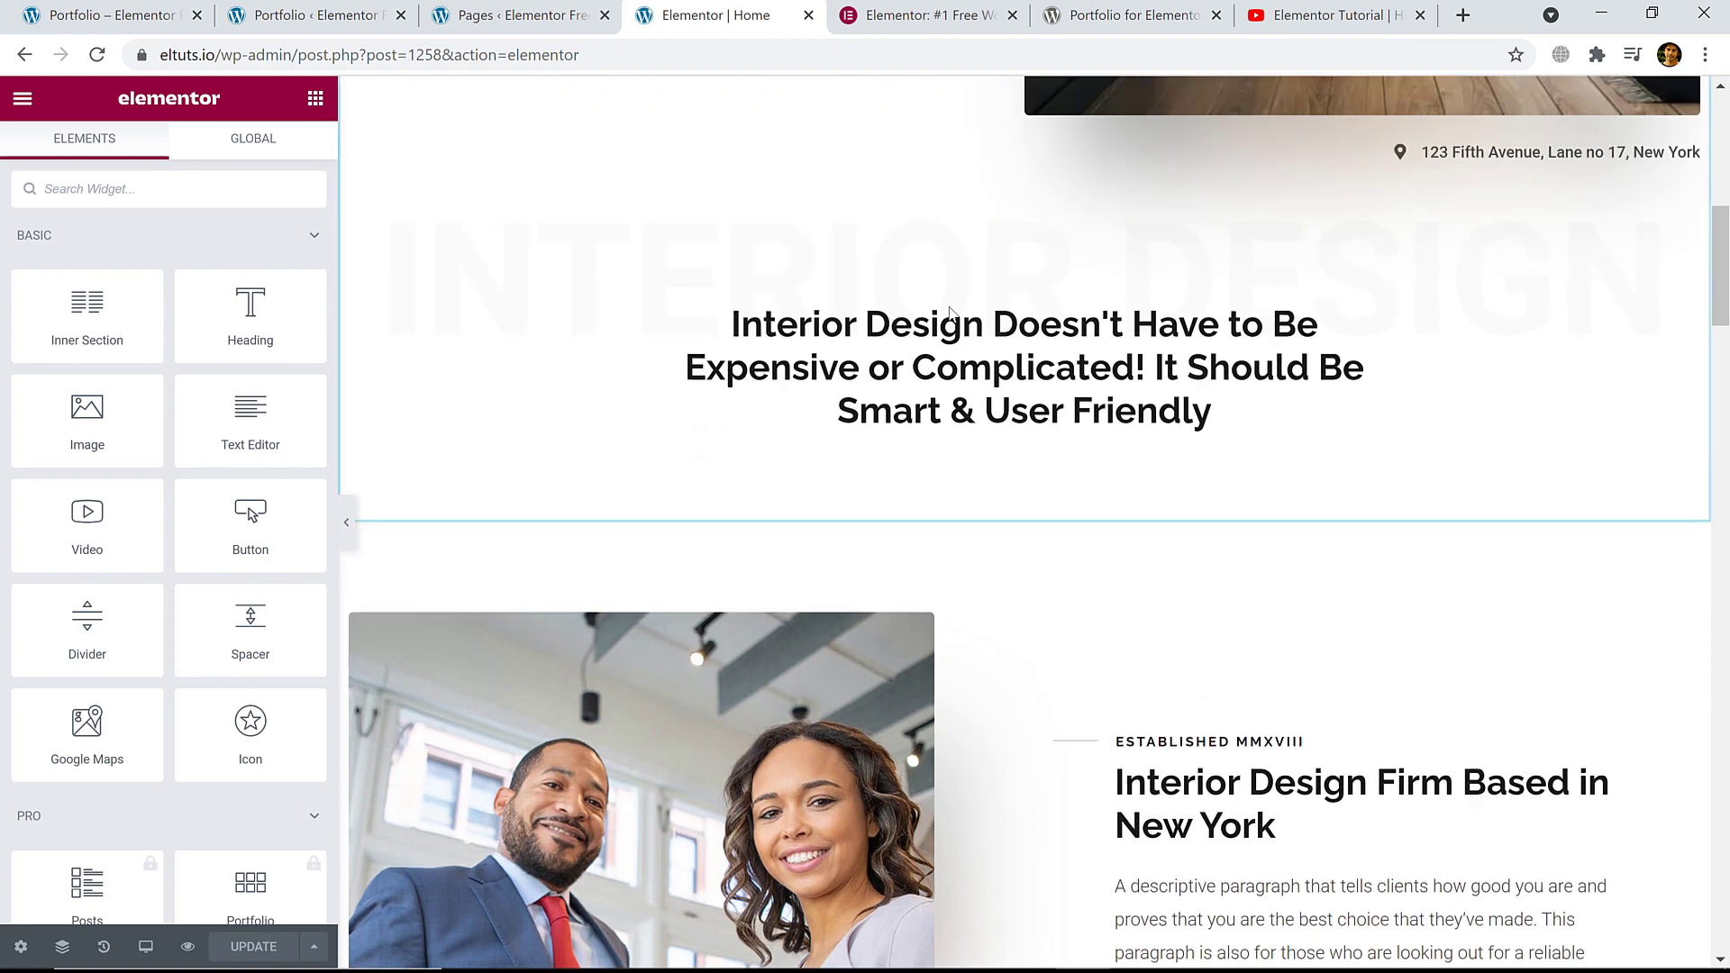
scroll(950, 313, up, 2)
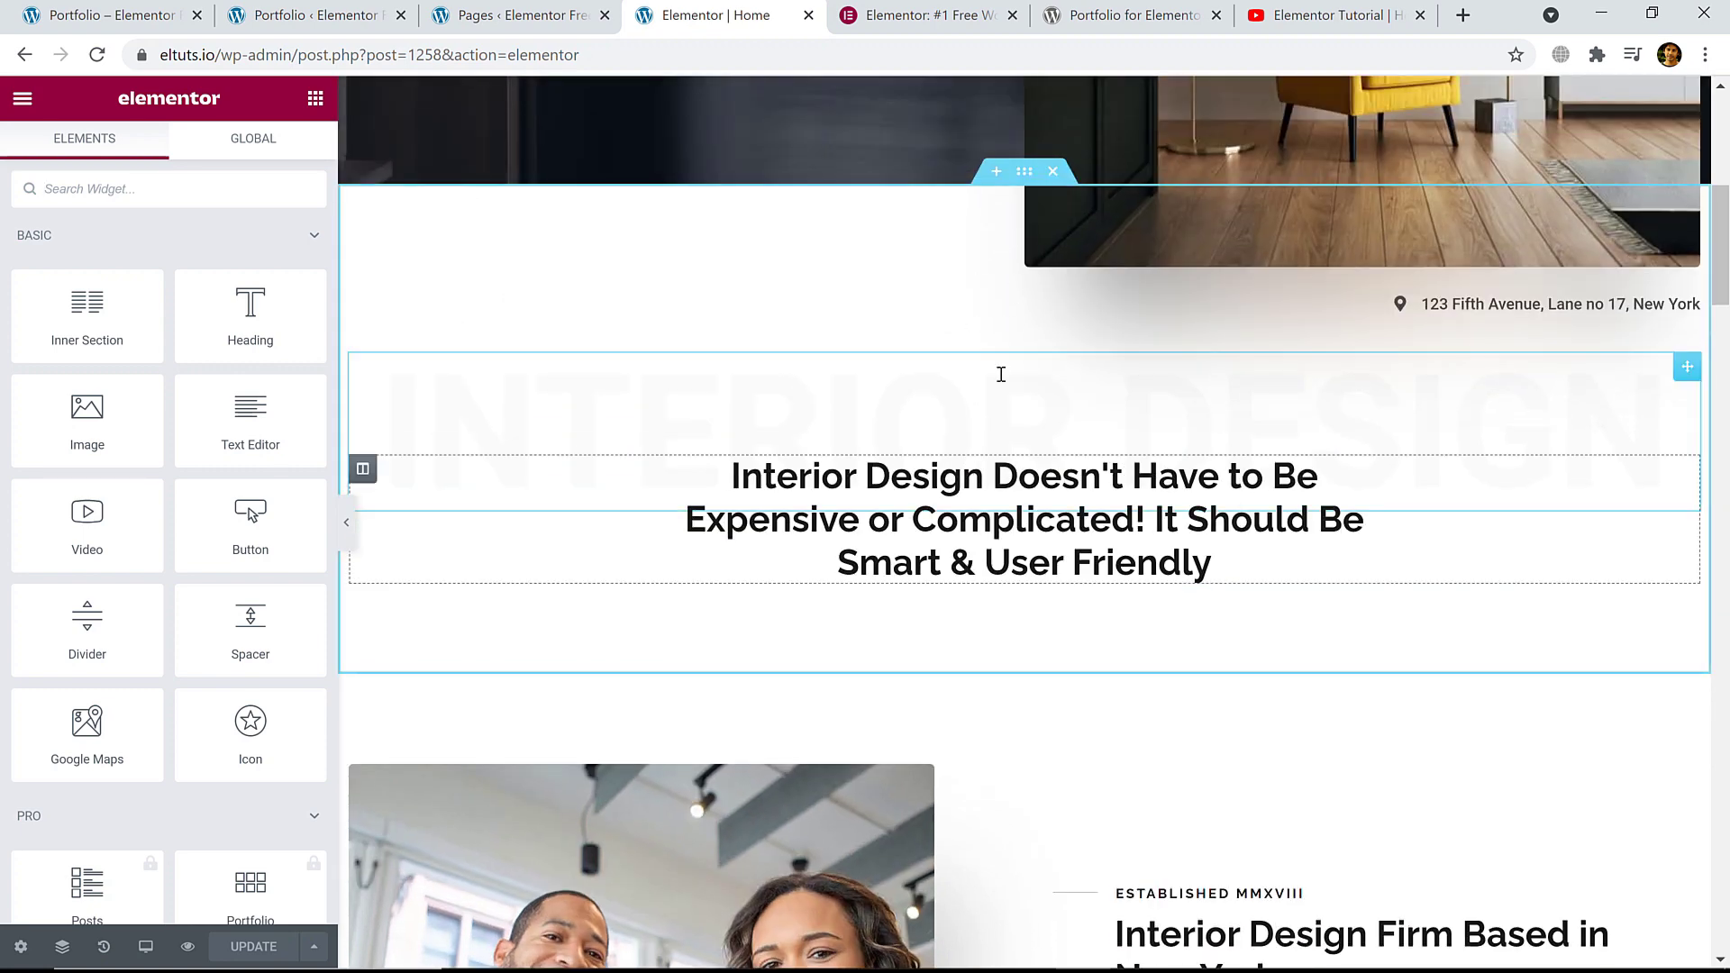
scroll(1001, 374, down, 3)
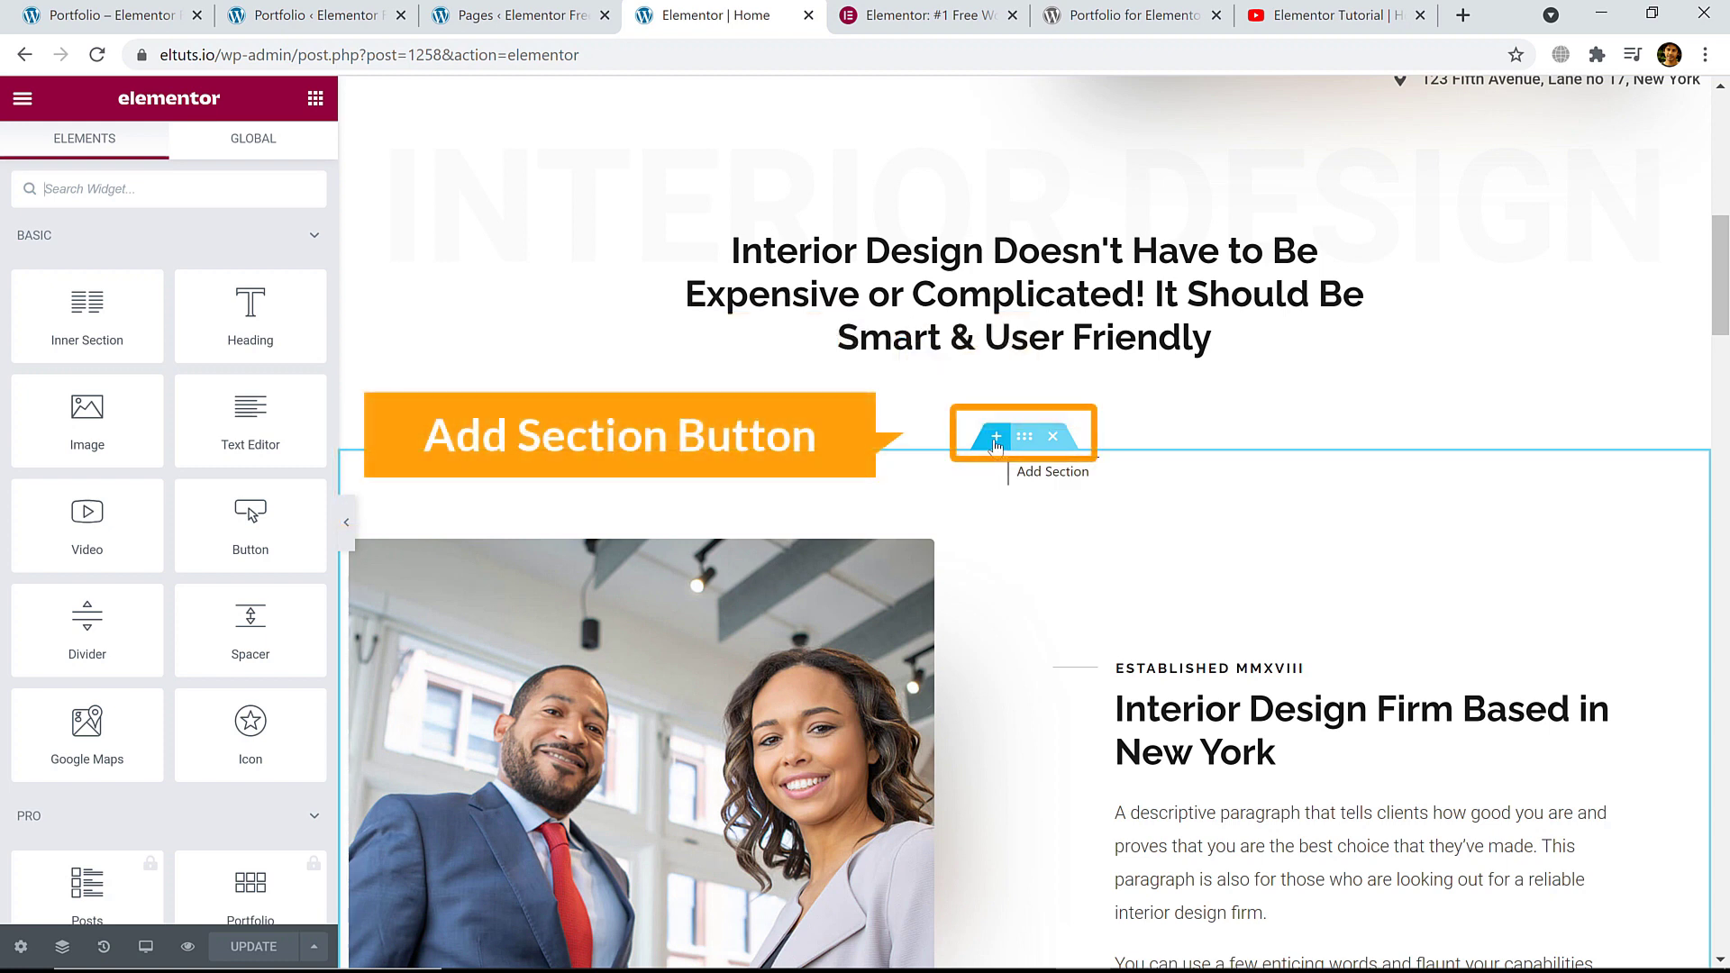
click(995, 439)
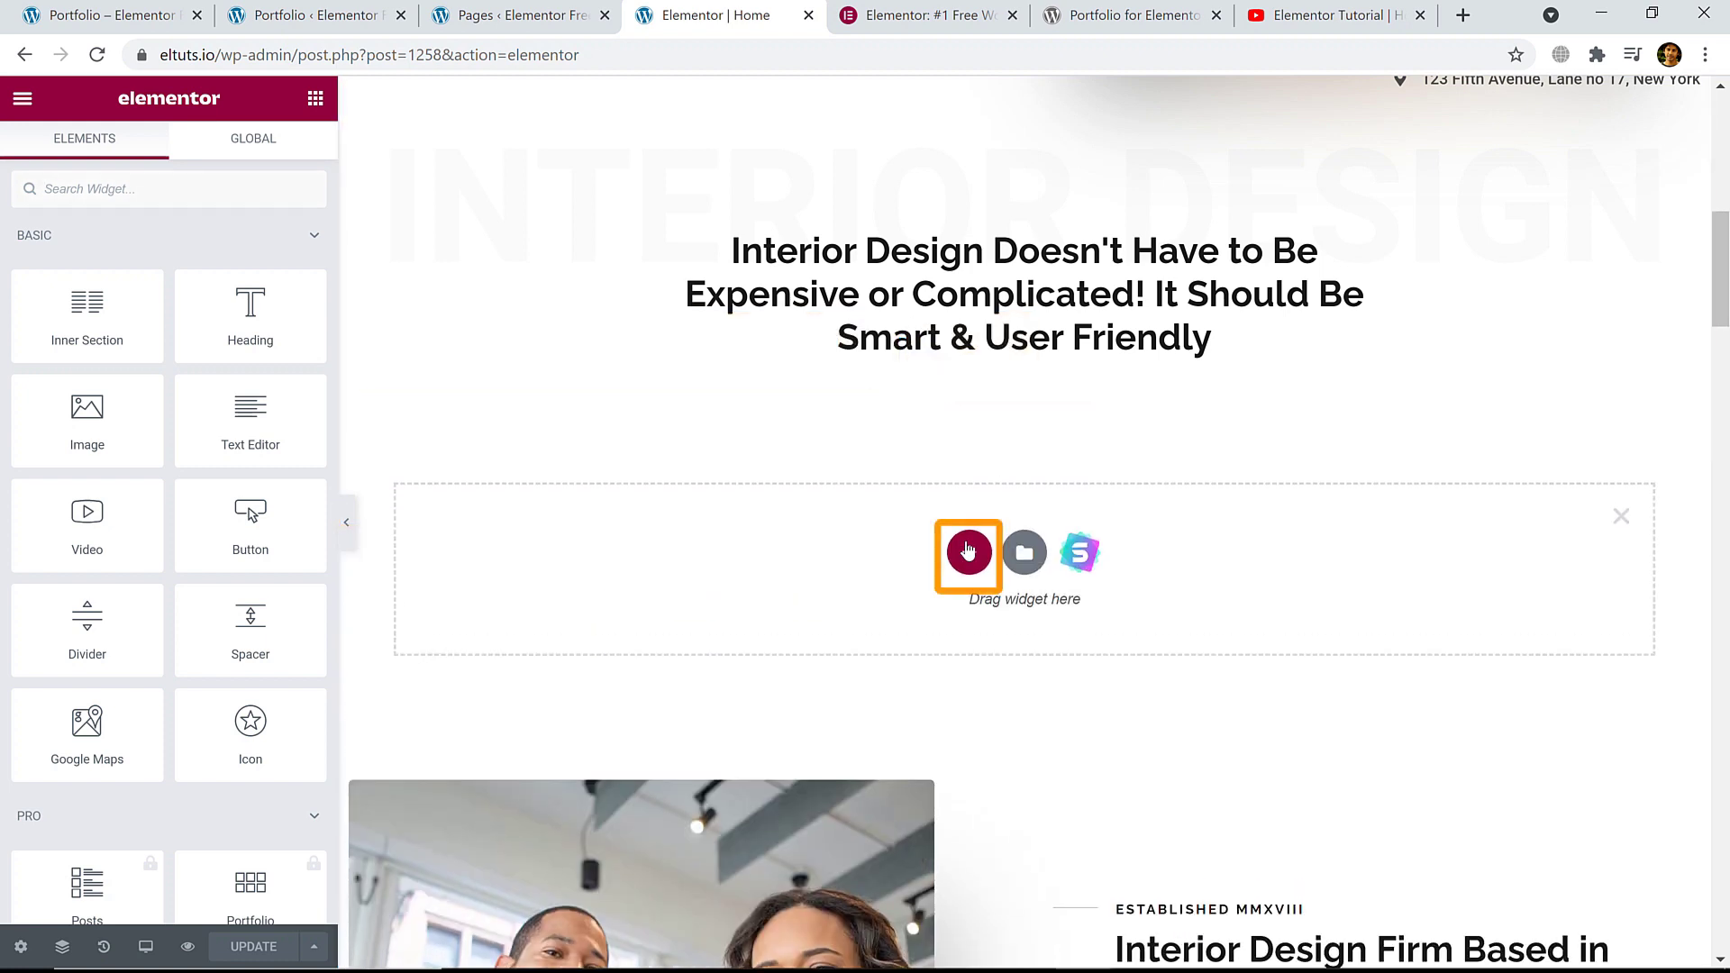
click(968, 554)
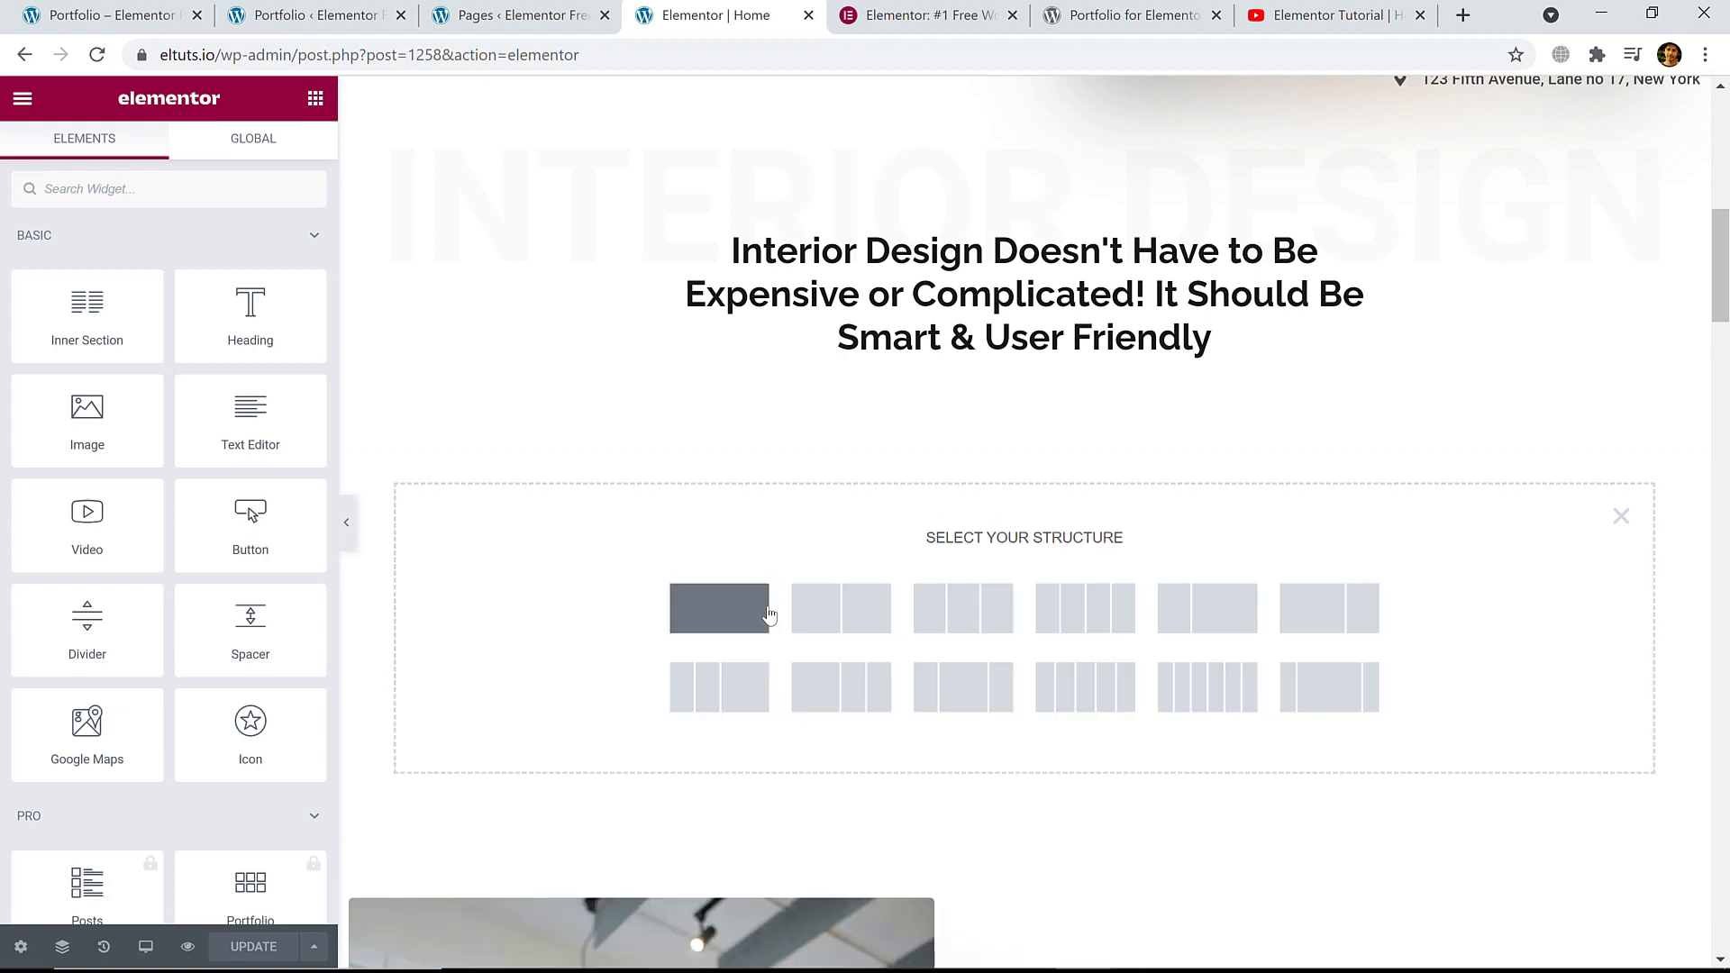
click(717, 618)
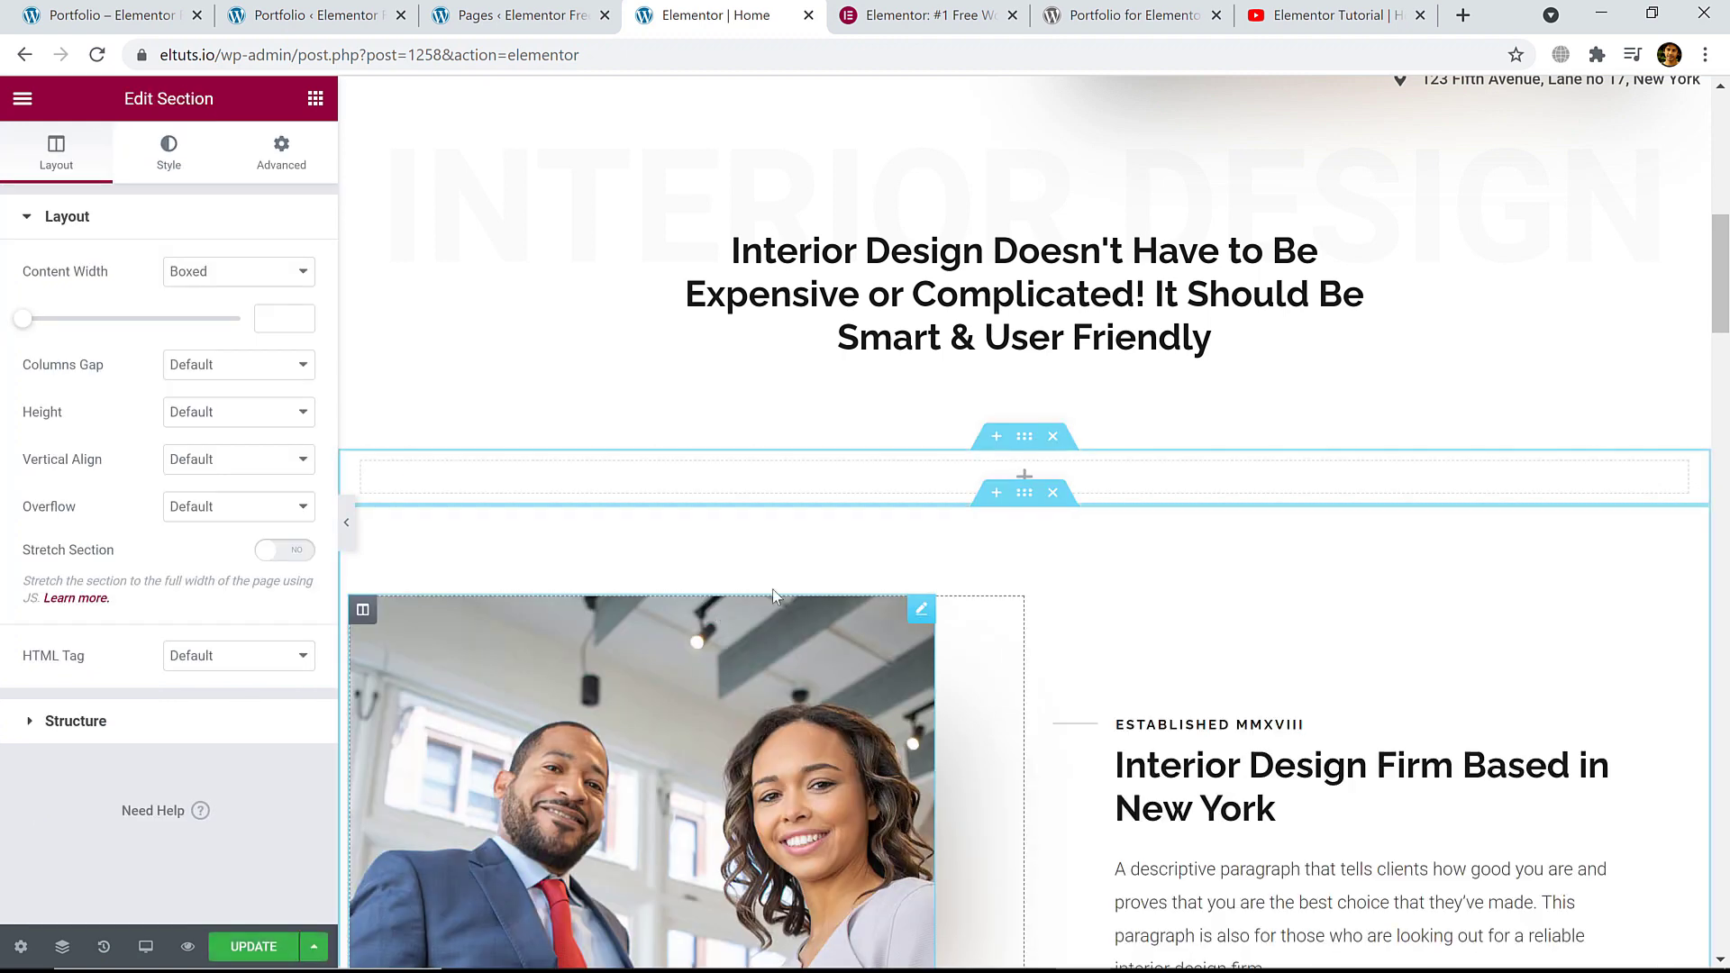
- Search the widgets for "portfoli" and place the Elementor Portfolio widget in the new empty section
click(1024, 477)
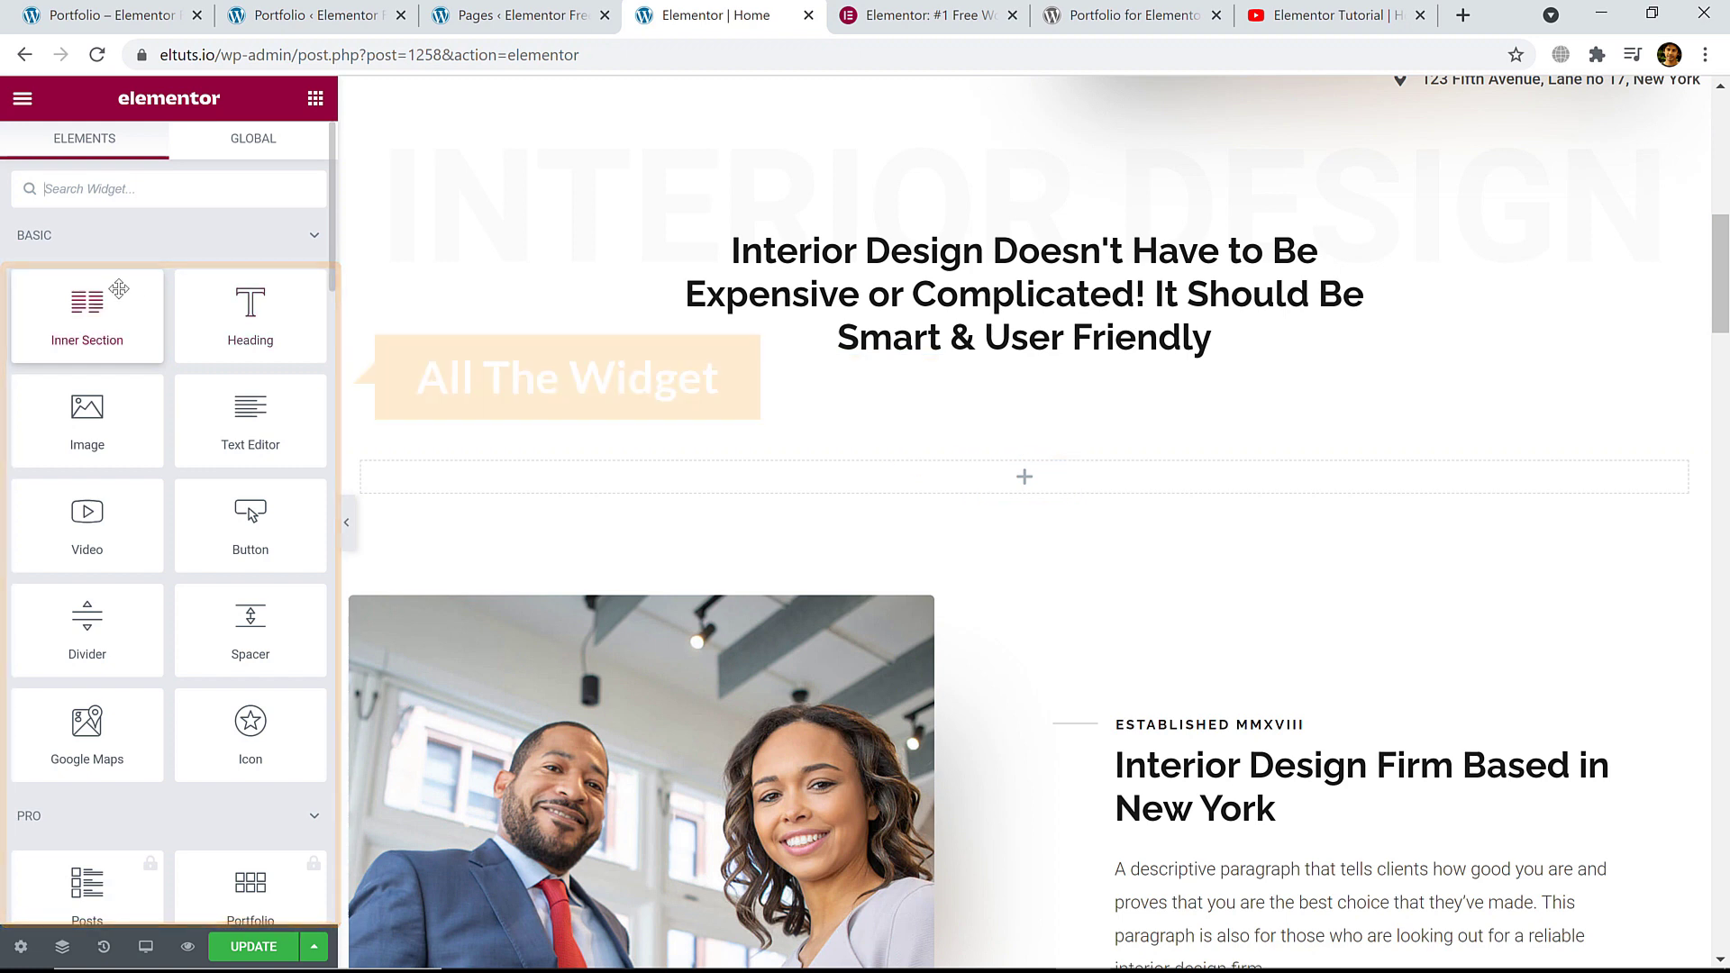
text(portfoli)
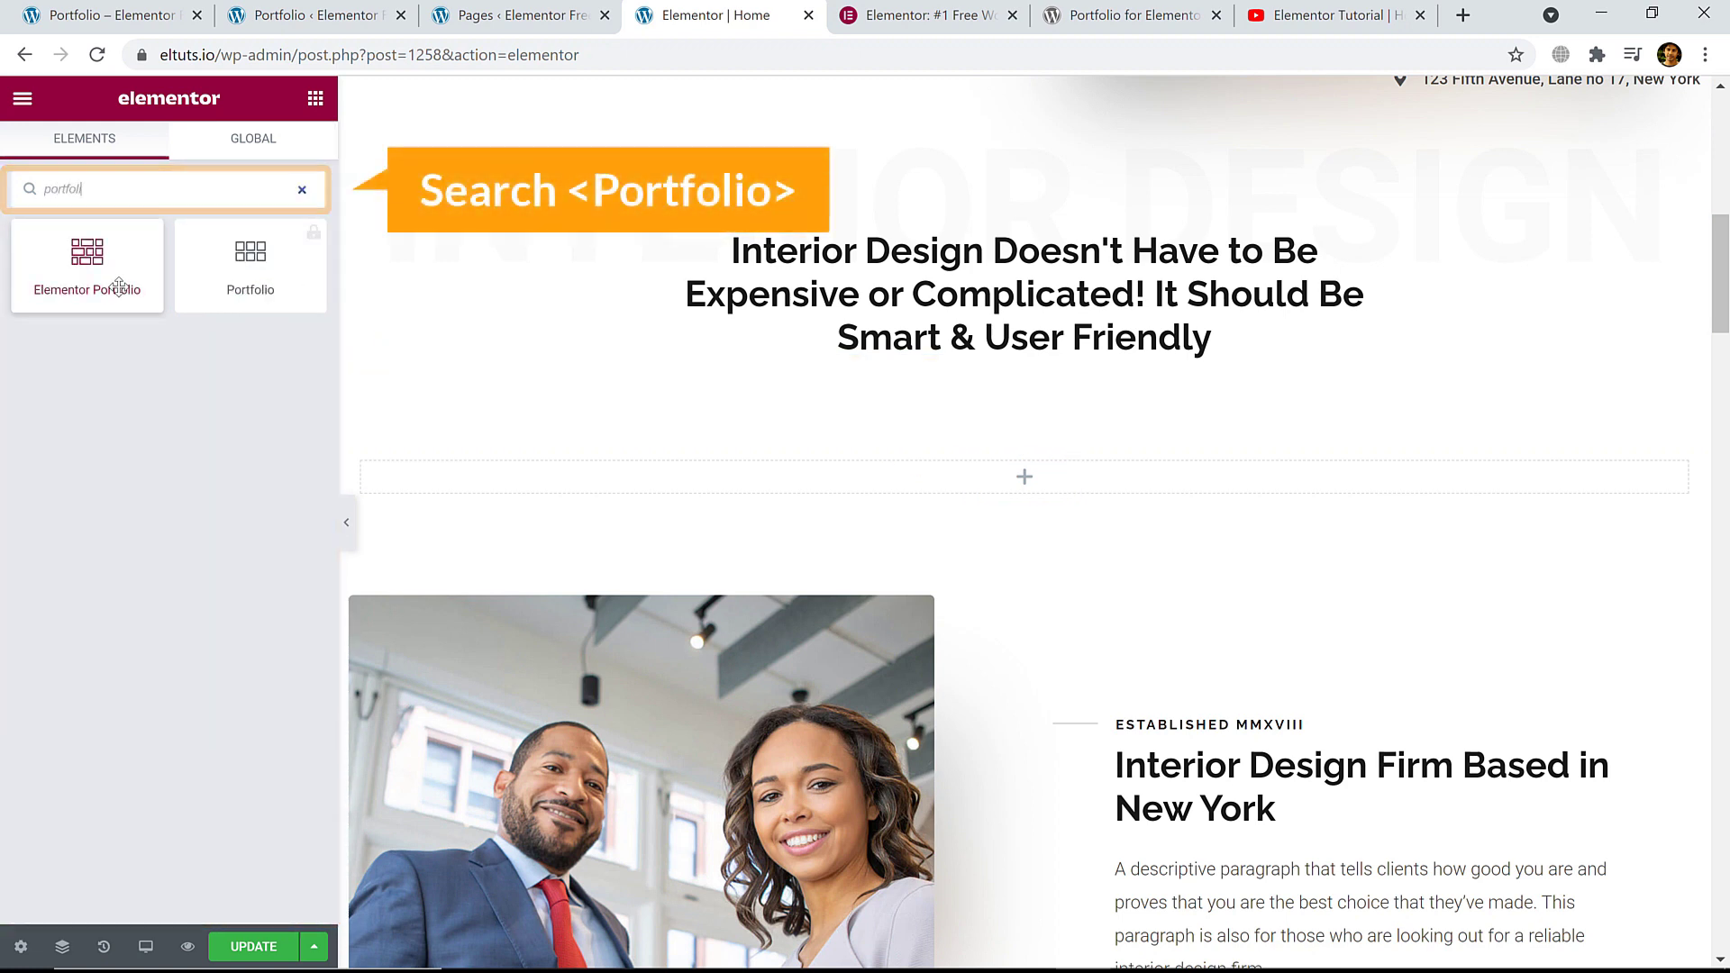
drag(106, 279, 1016, 479)
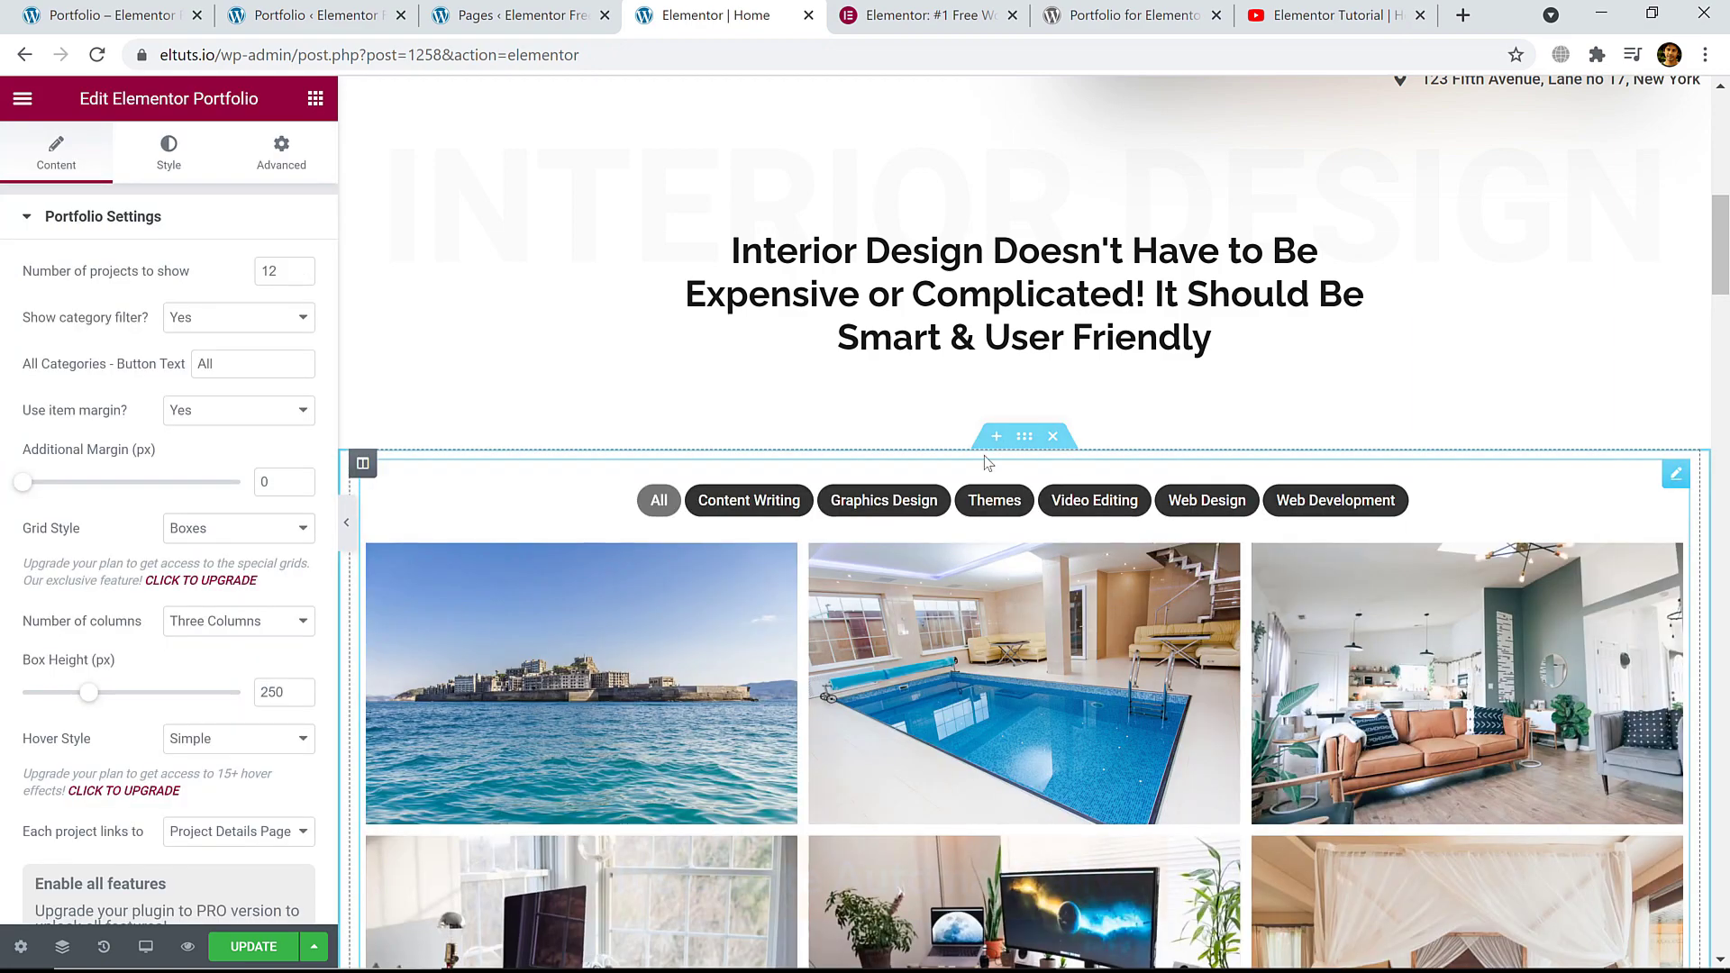
- Look over the inserted portfolio grid, its category filter, and the item titles in the editor
scroll(987, 462, down, 3)
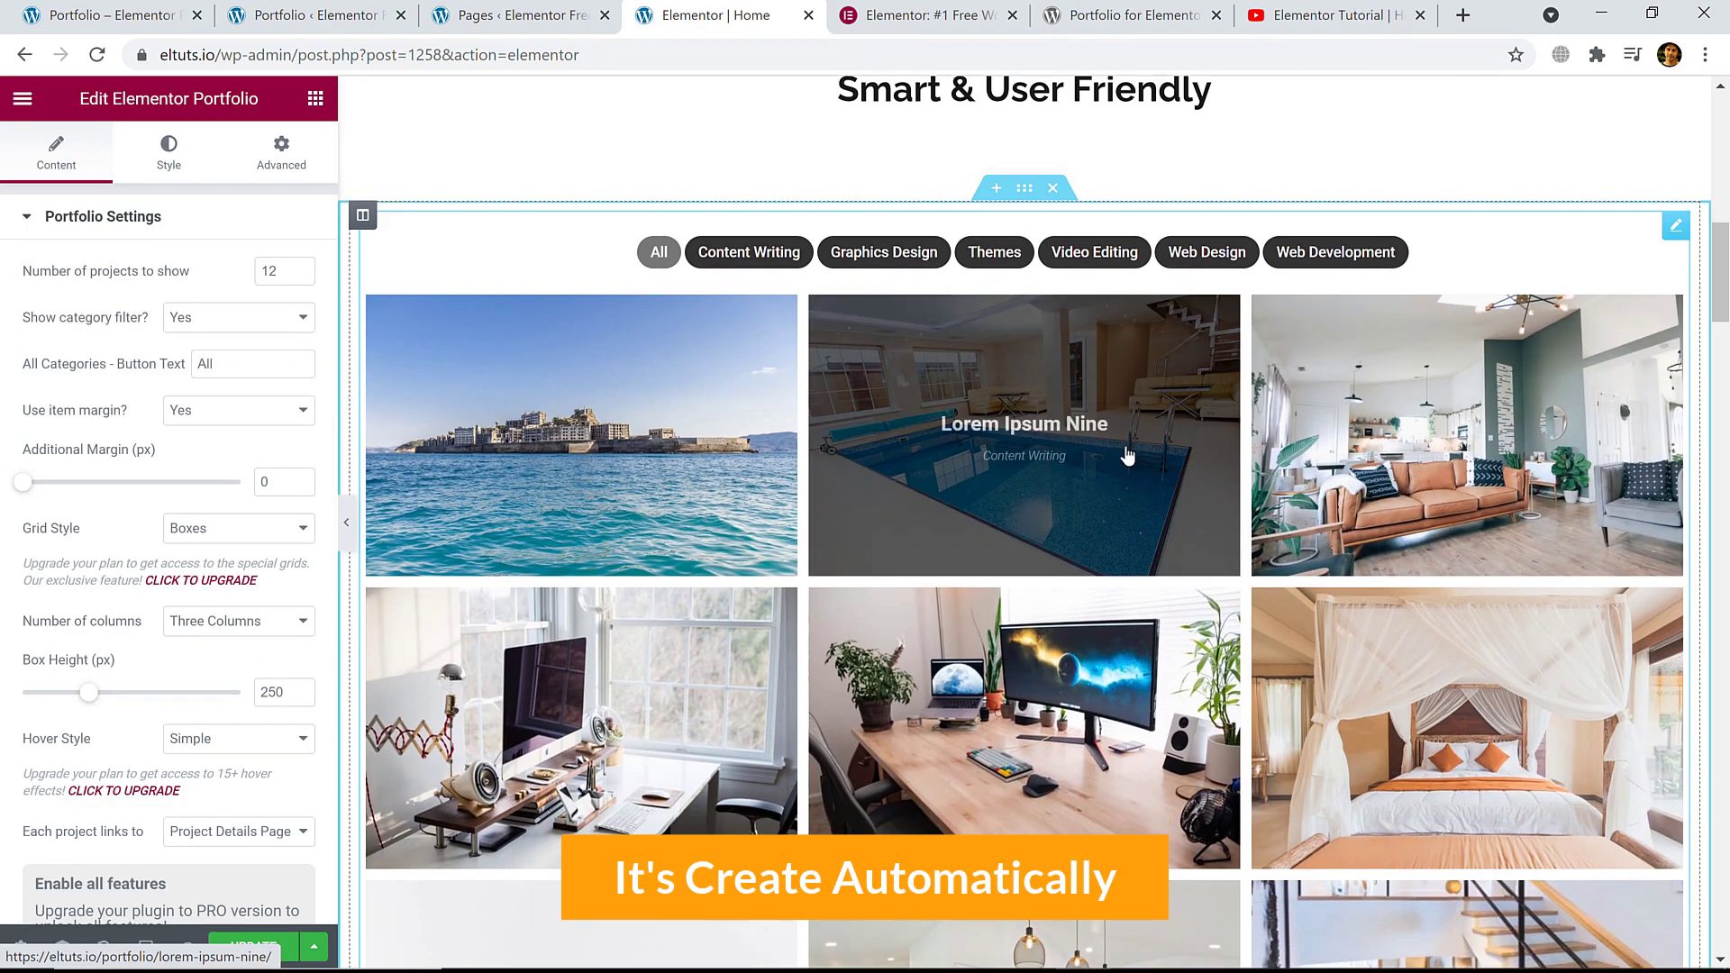
scroll(1126, 455, down, 5)
scroll(1100, 478, up, 5)
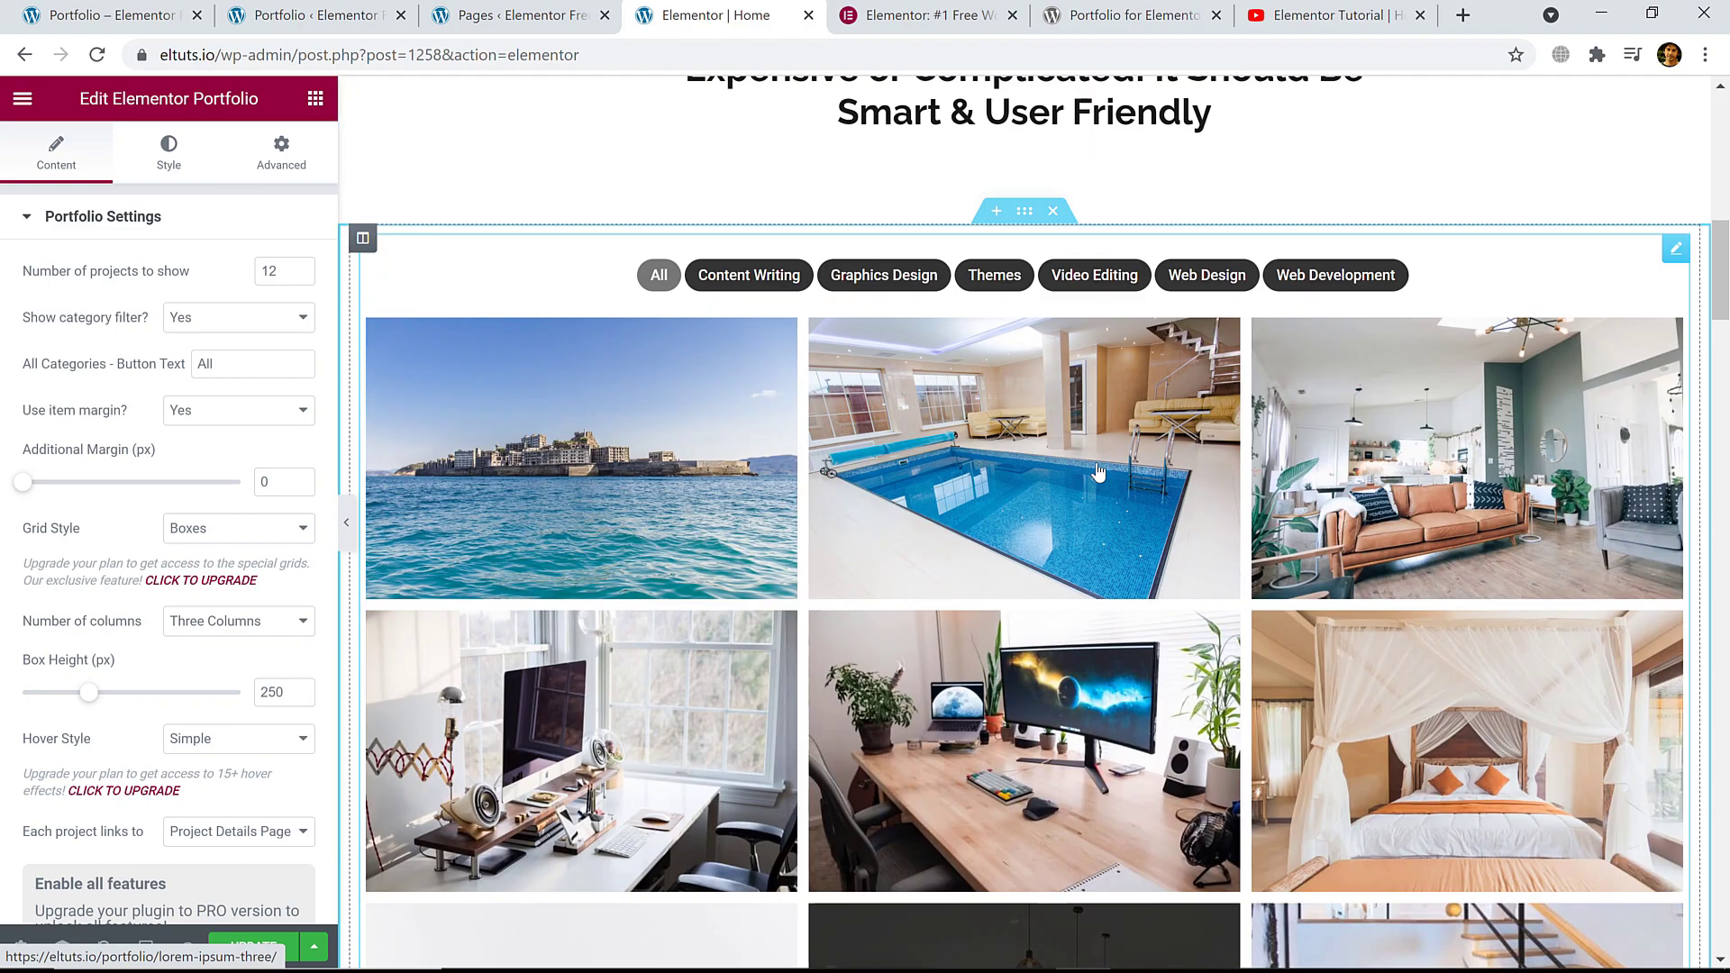
scroll(1000, 459, down, 5)
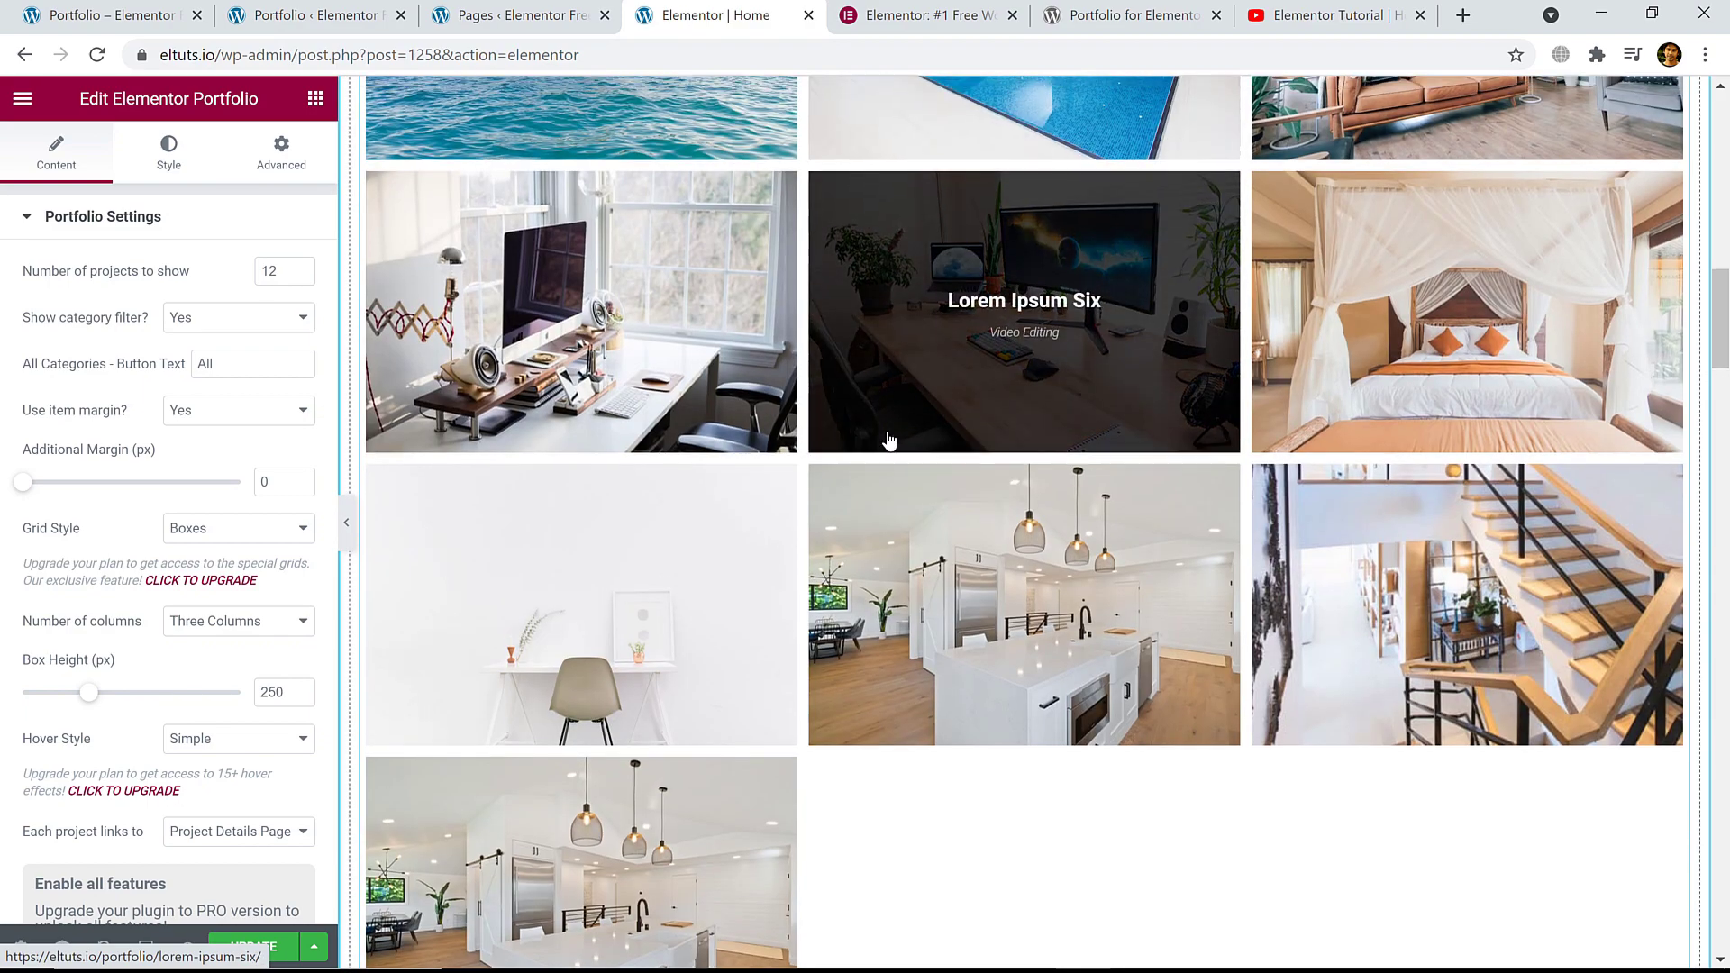
scroll(887, 439, up, 6)
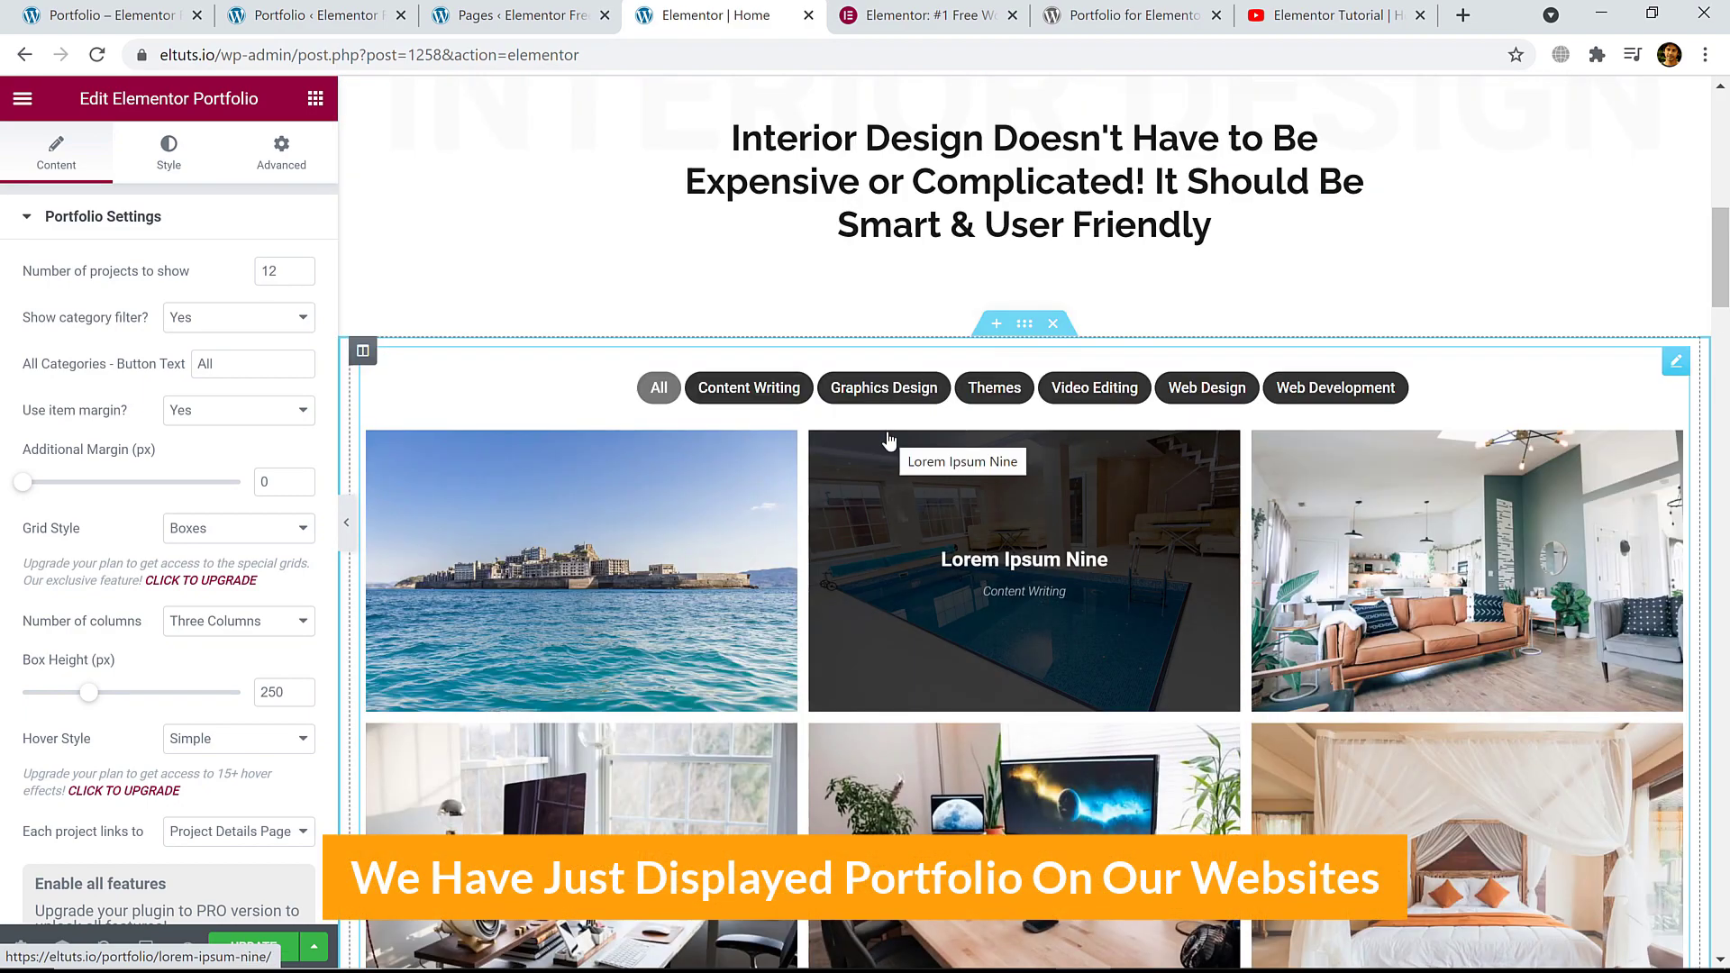
scroll(888, 440, down, 10)
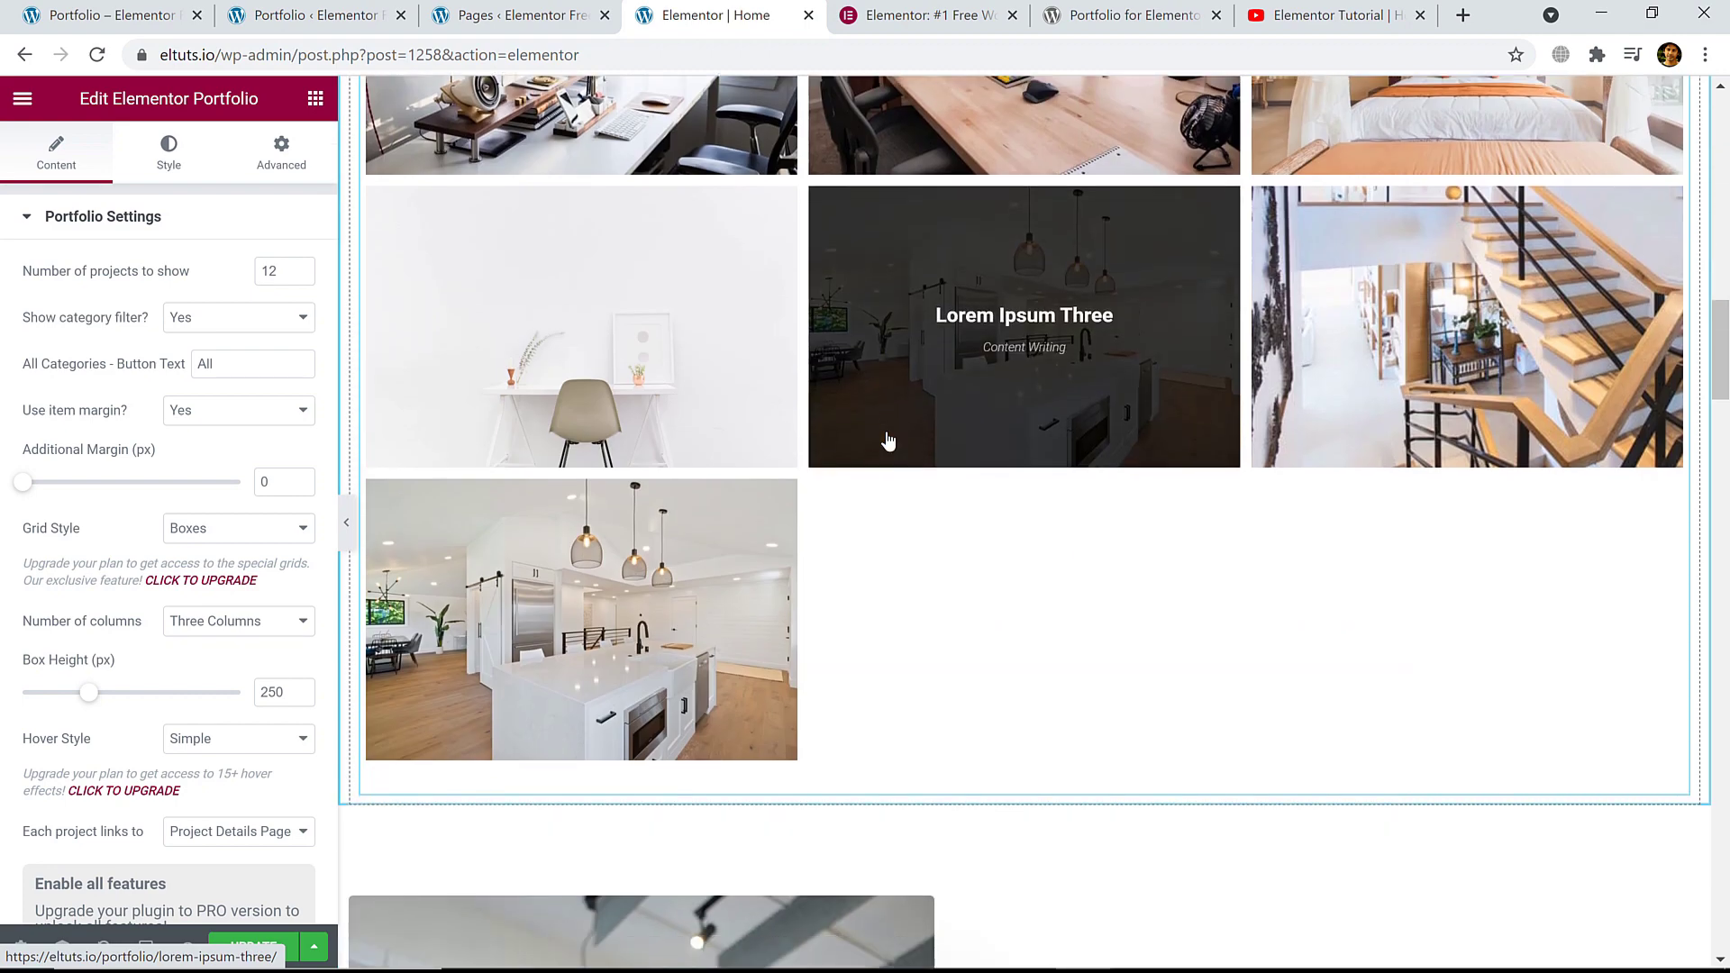
- Update the Home page, open its preview, and look over the portfolio section there
scroll(887, 440, down, 2)
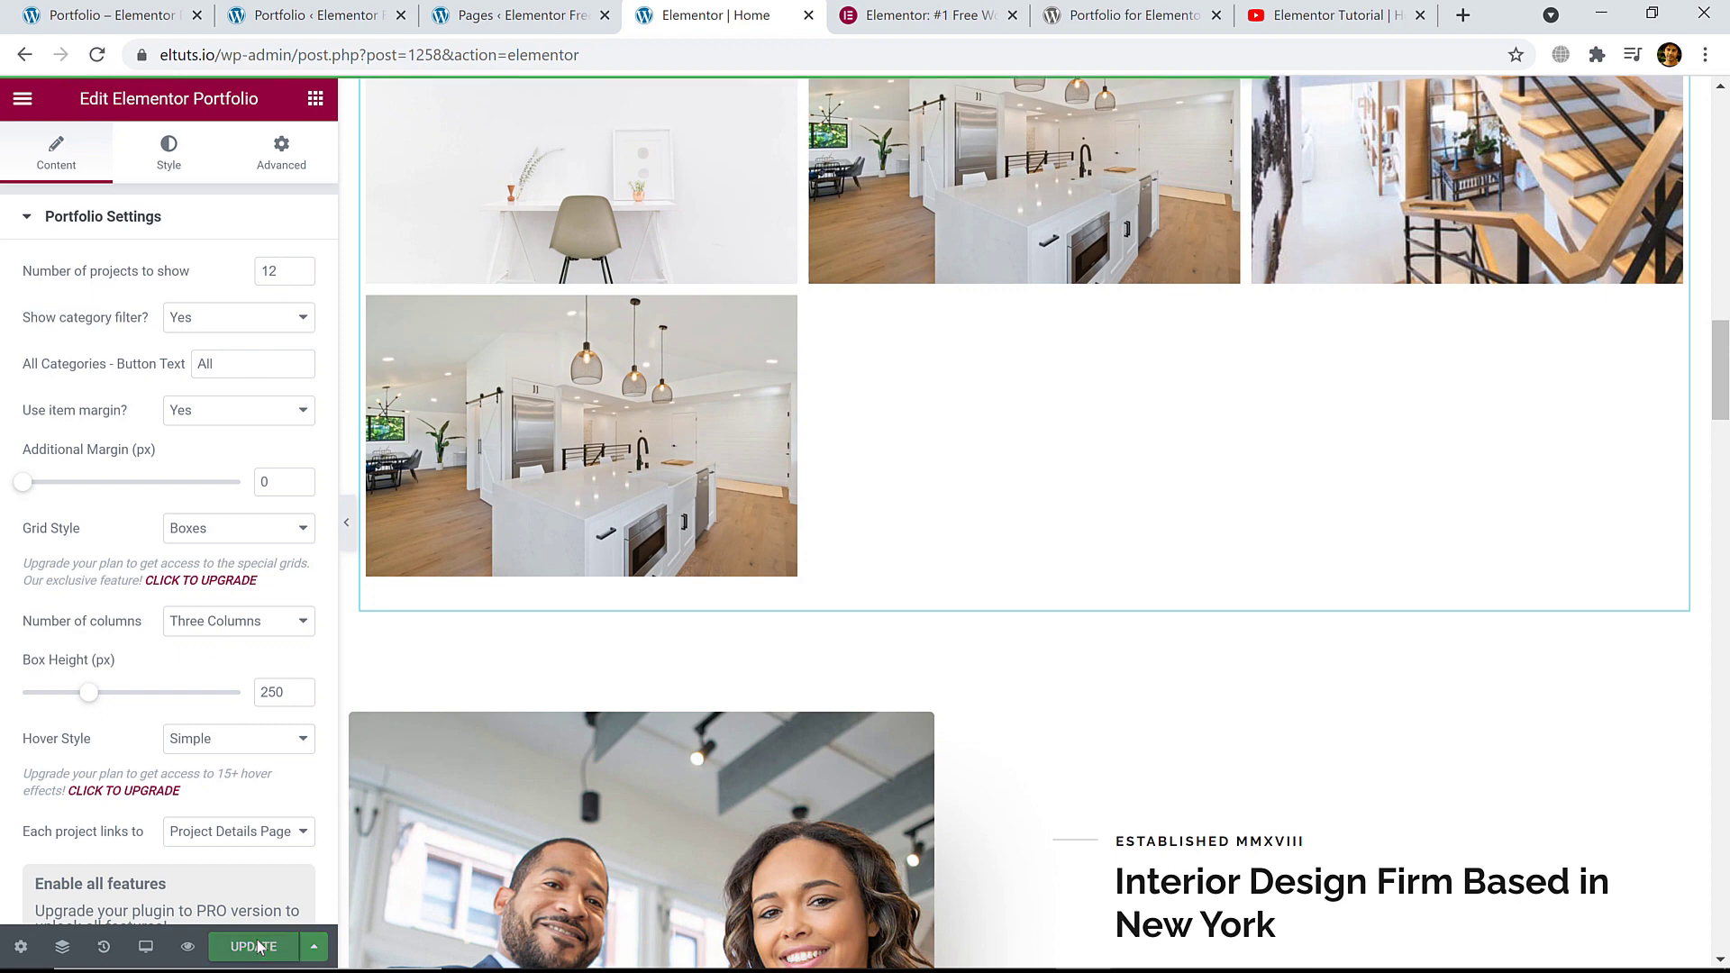
click(188, 948)
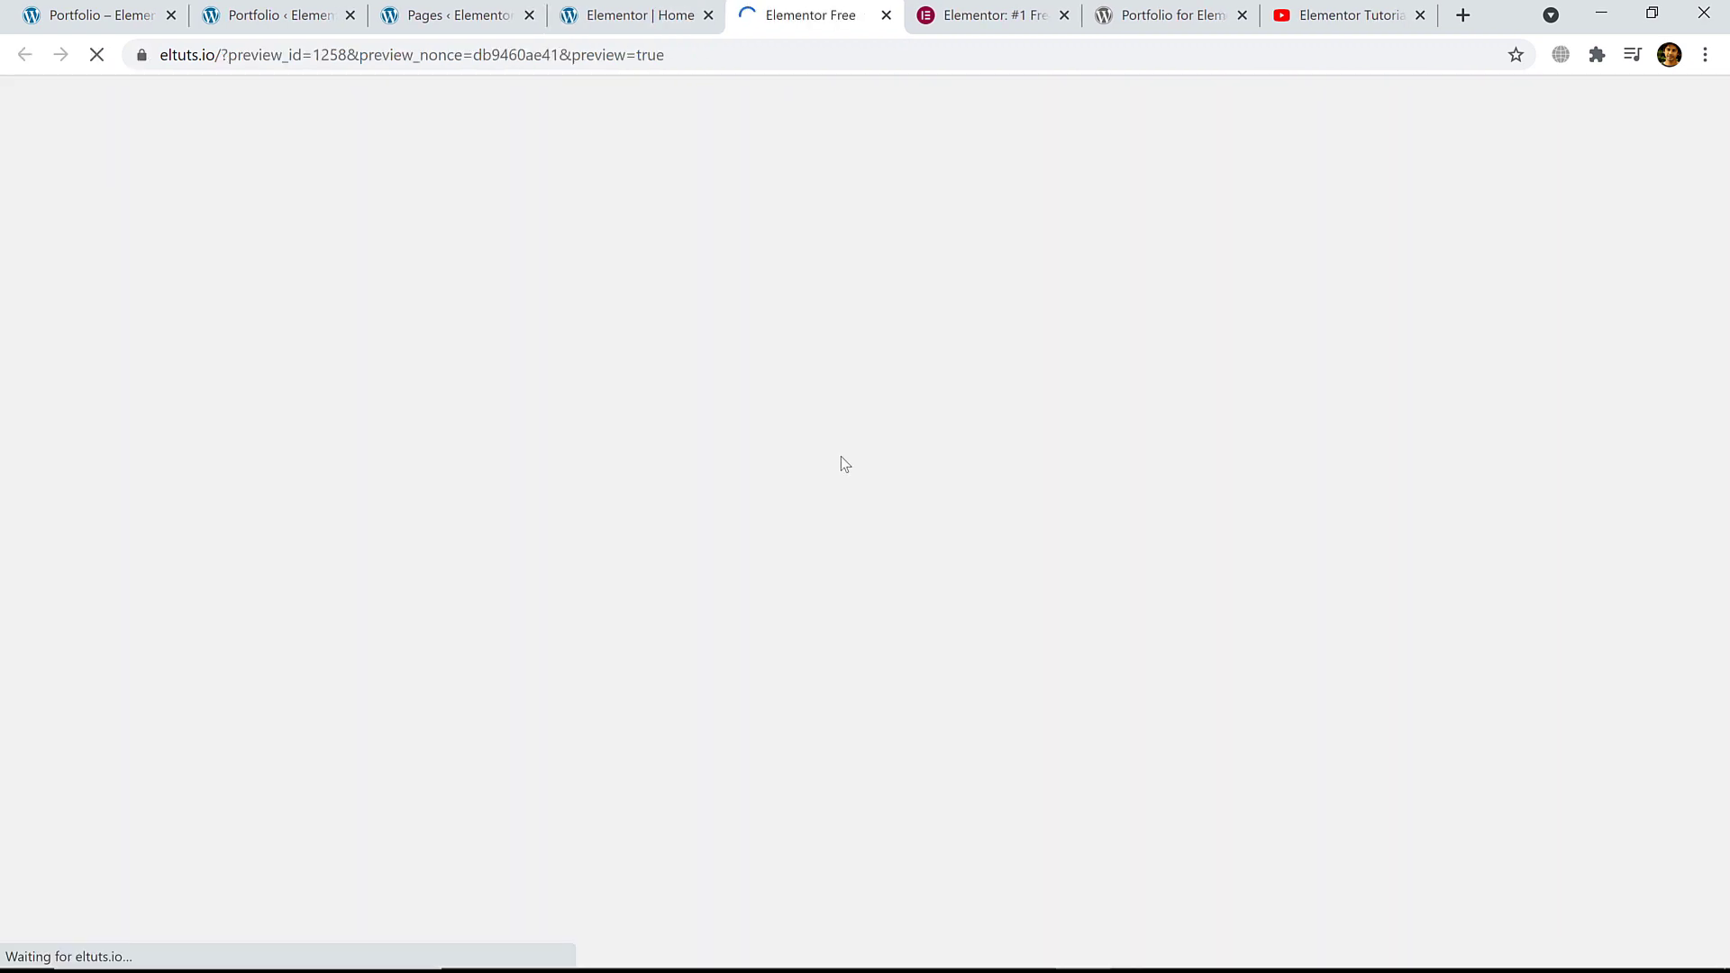
scroll(805, 364, down, 18)
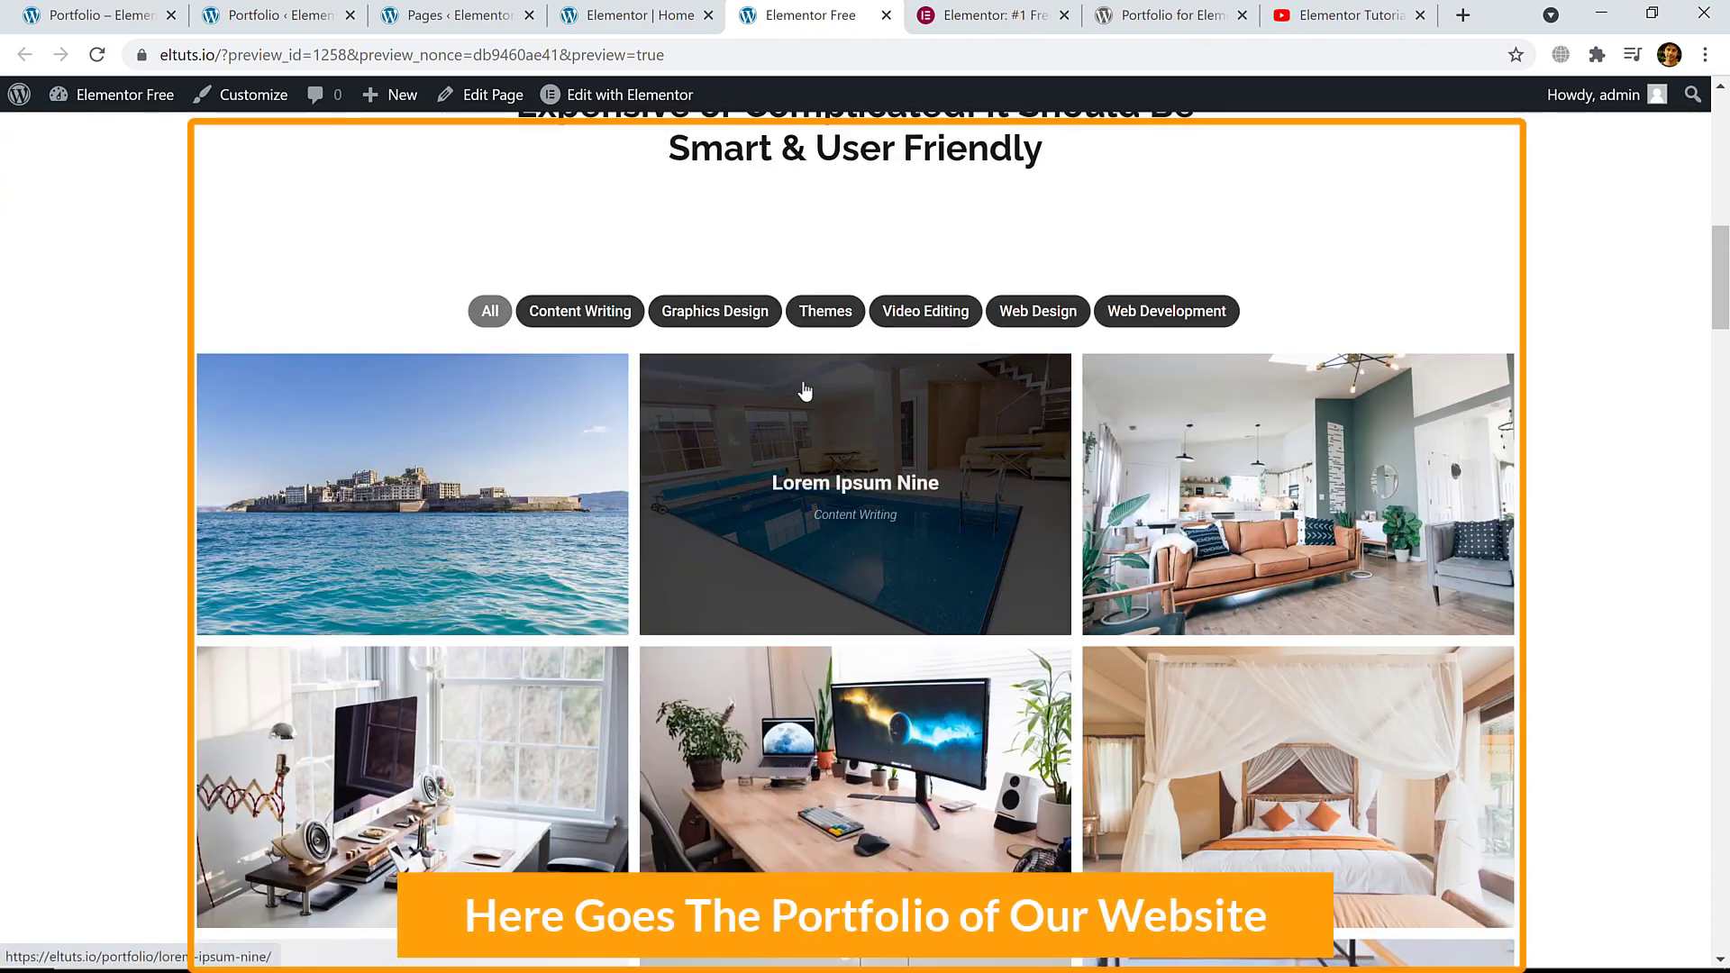
scroll(789, 587, down, 7)
scroll(787, 586, up, 3)
scroll(785, 584, up, 6)
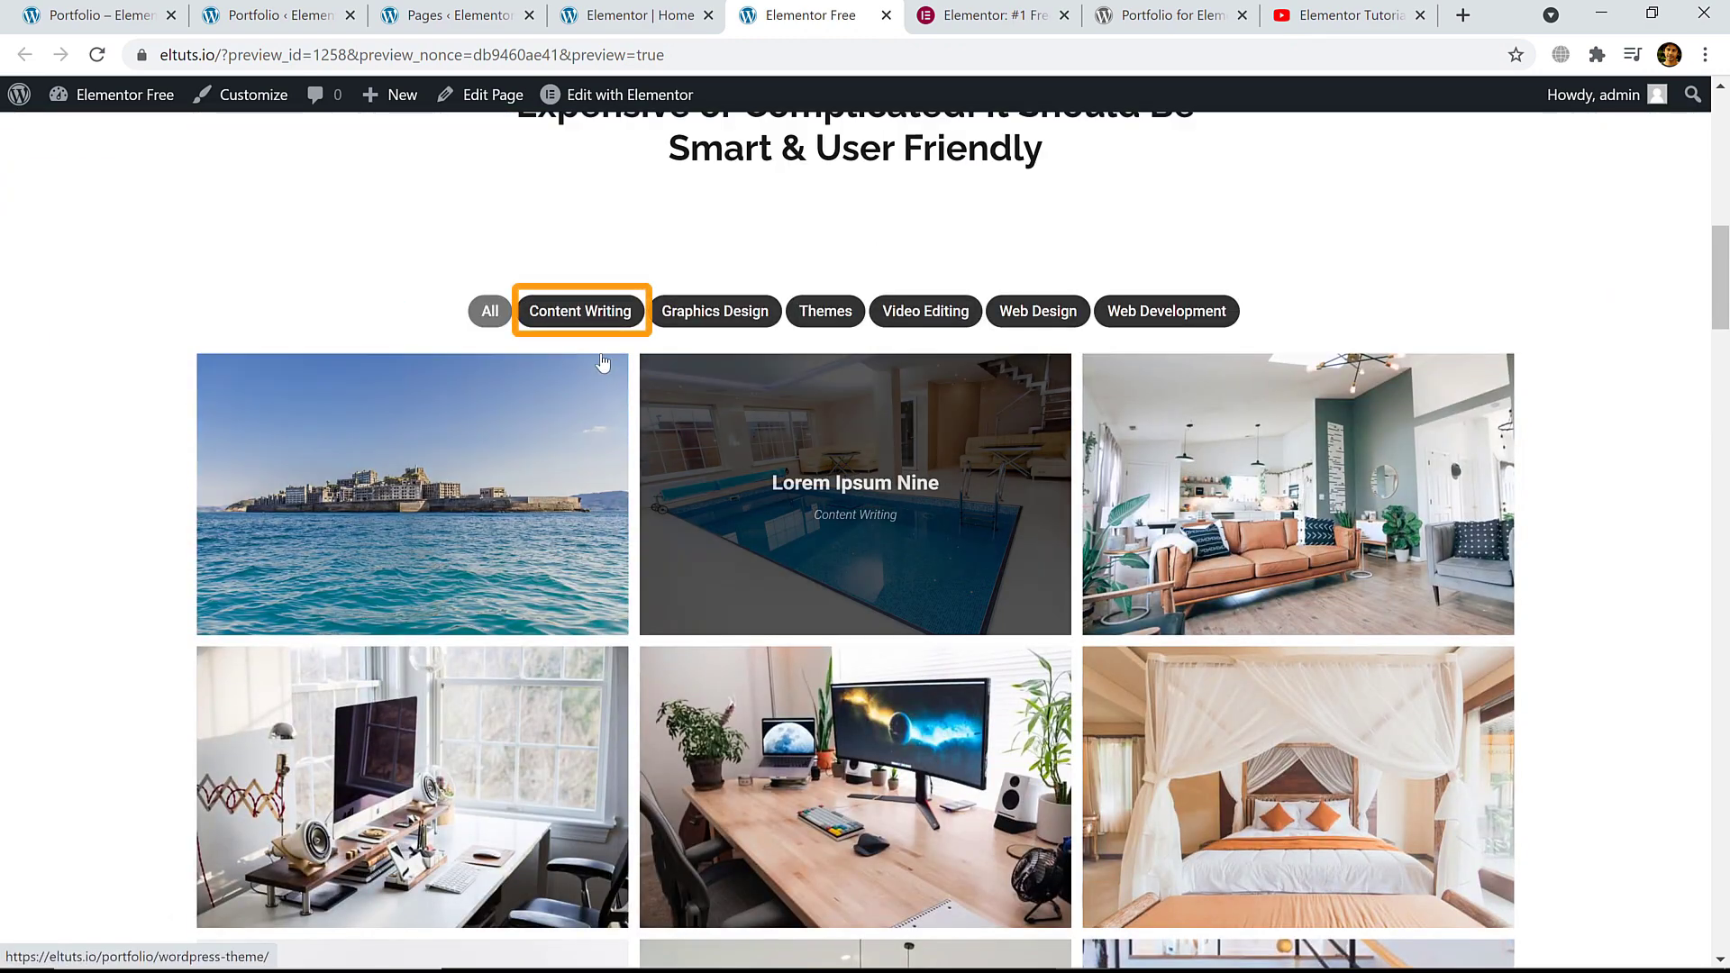
- Test the portfolio's category filter in the preview, from Content Writing through Web Development, and return to All
click(586, 320)
click(725, 314)
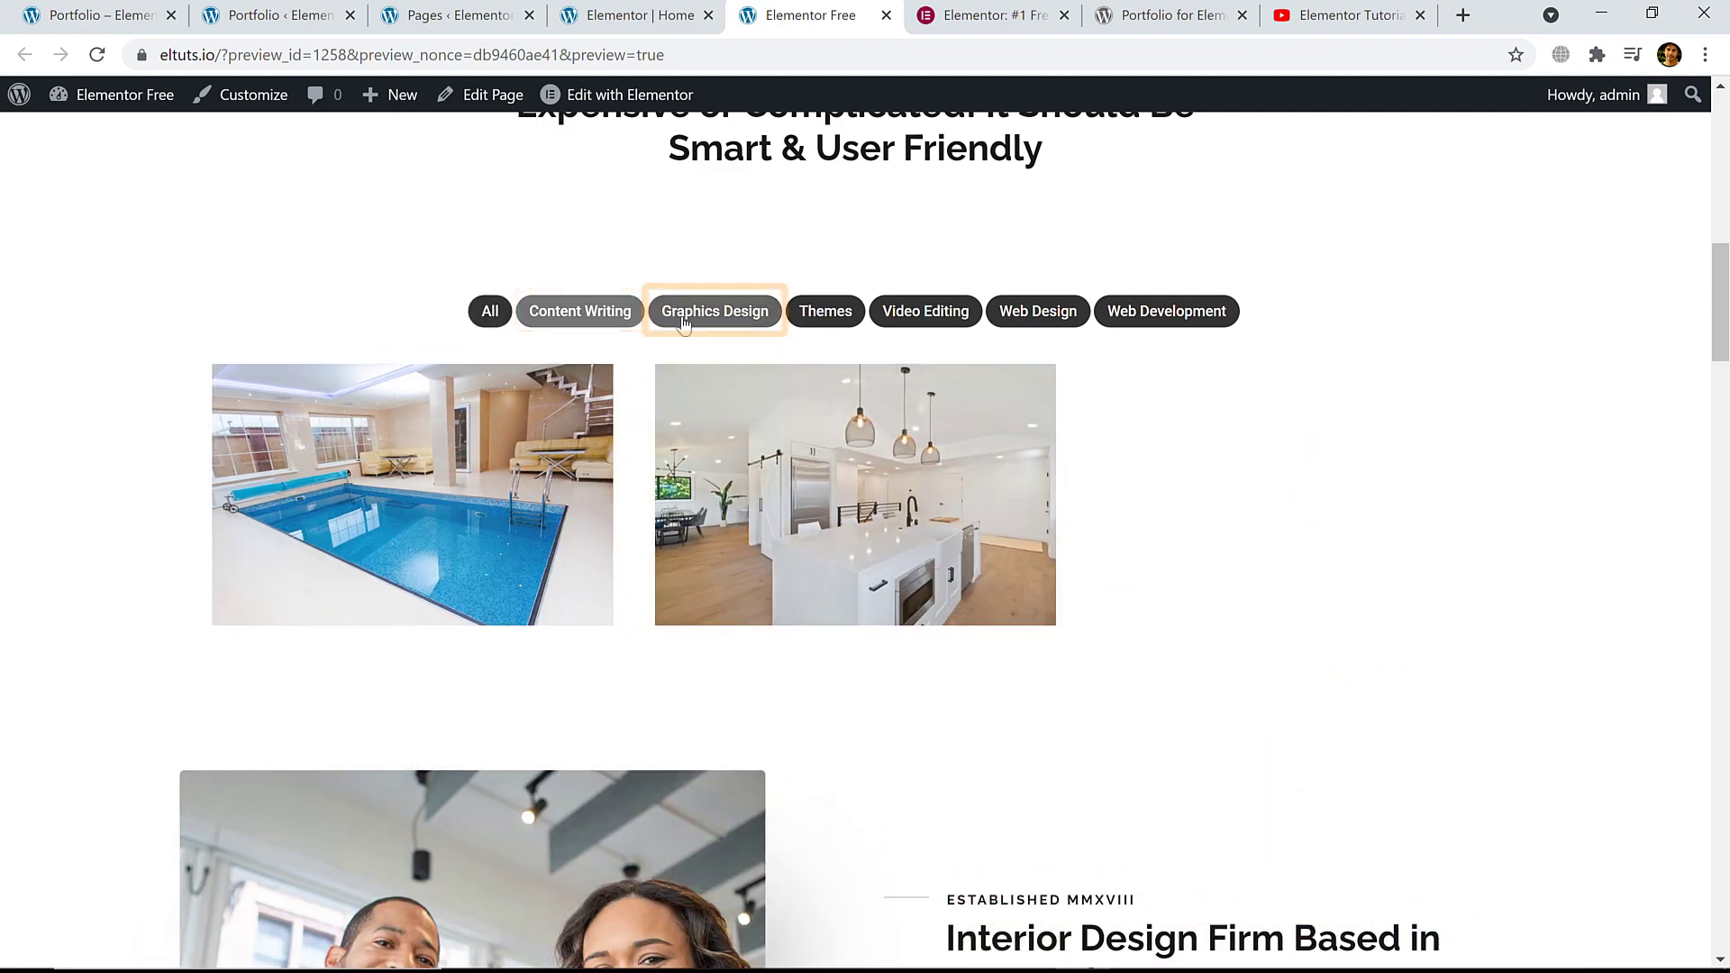
click(828, 315)
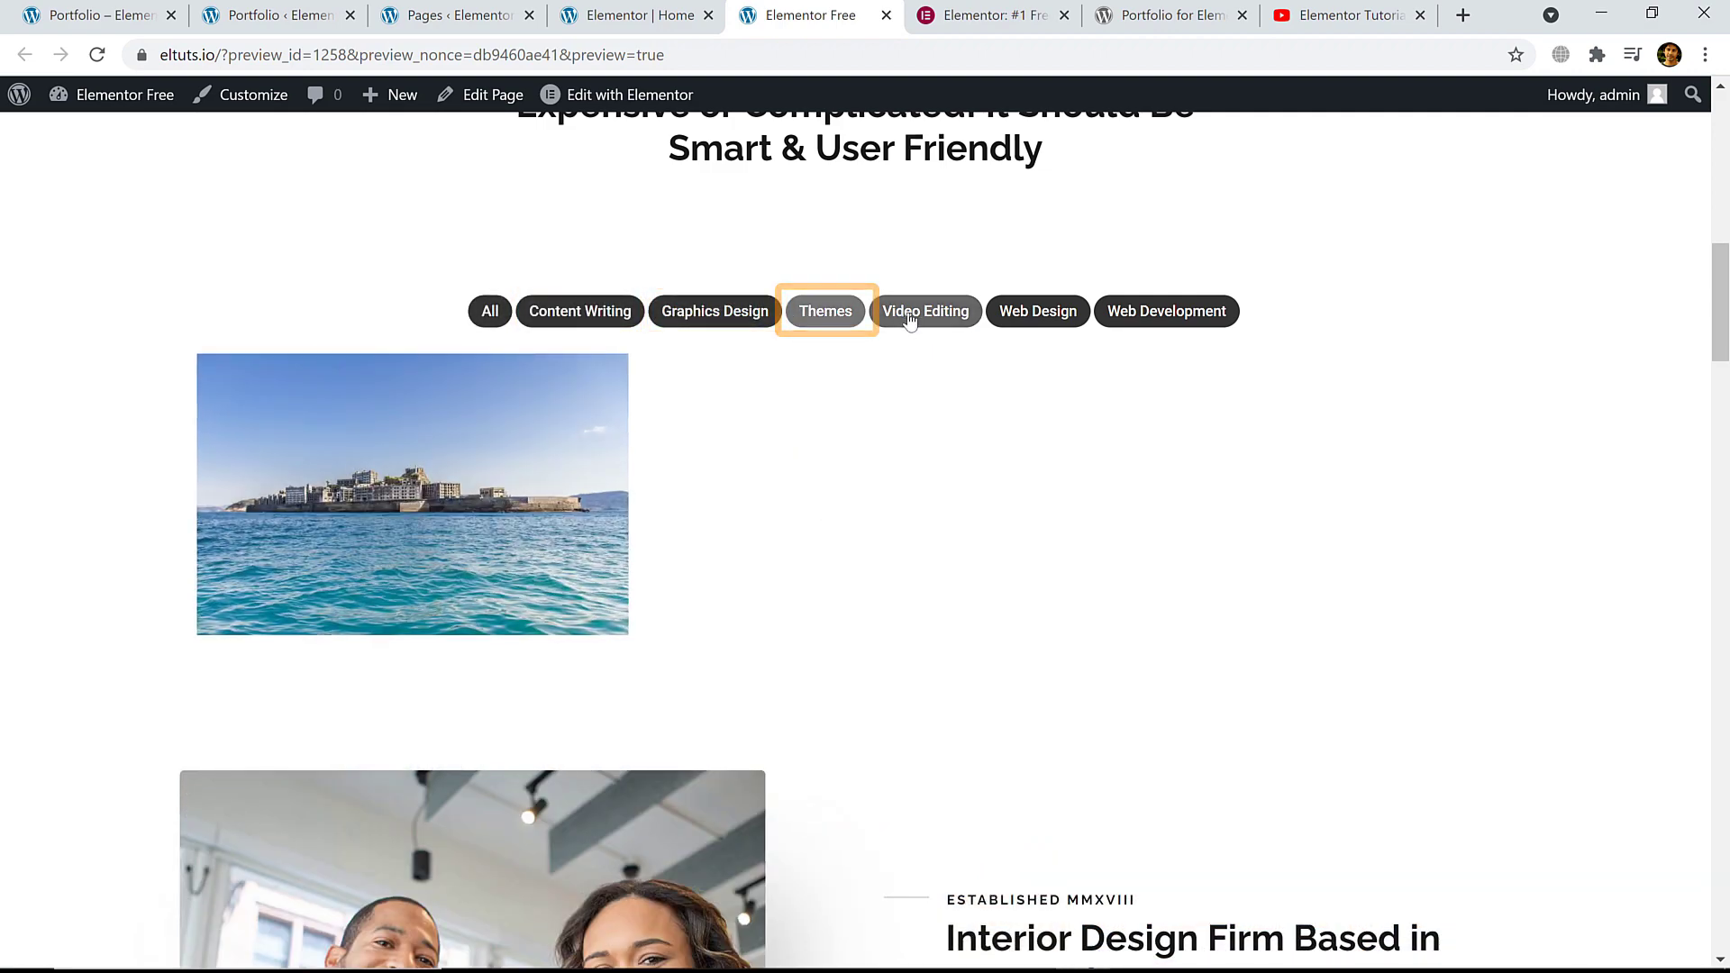
click(911, 320)
click(1032, 320)
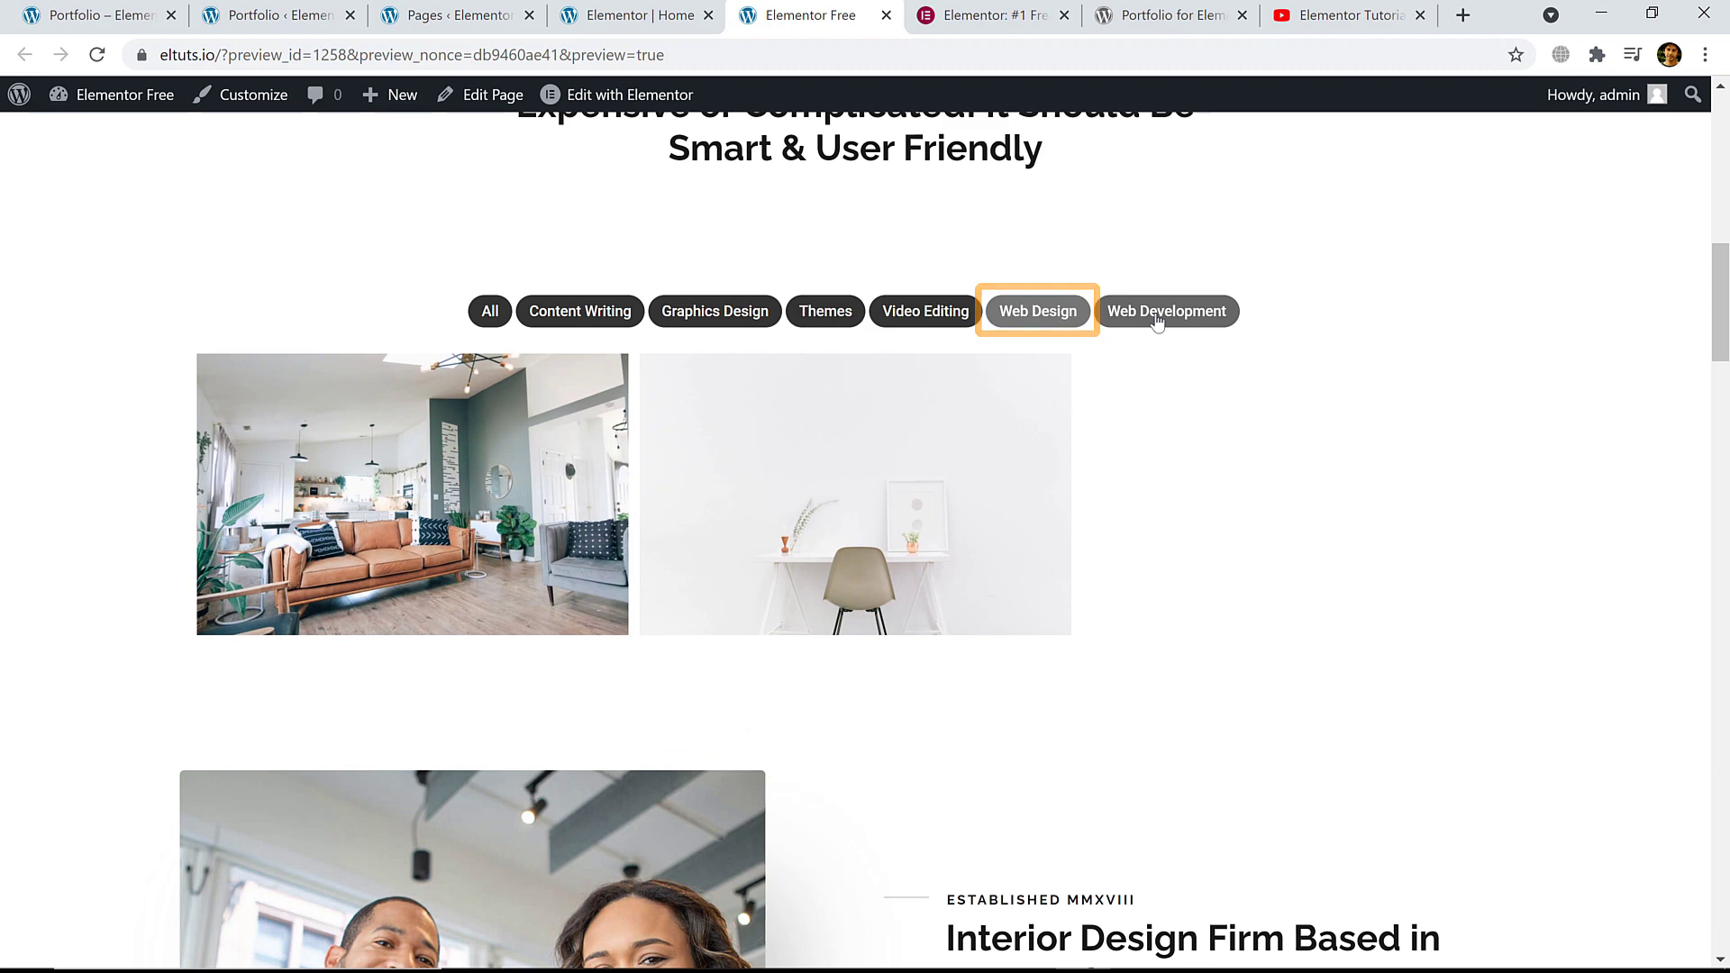
click(1161, 316)
click(493, 316)
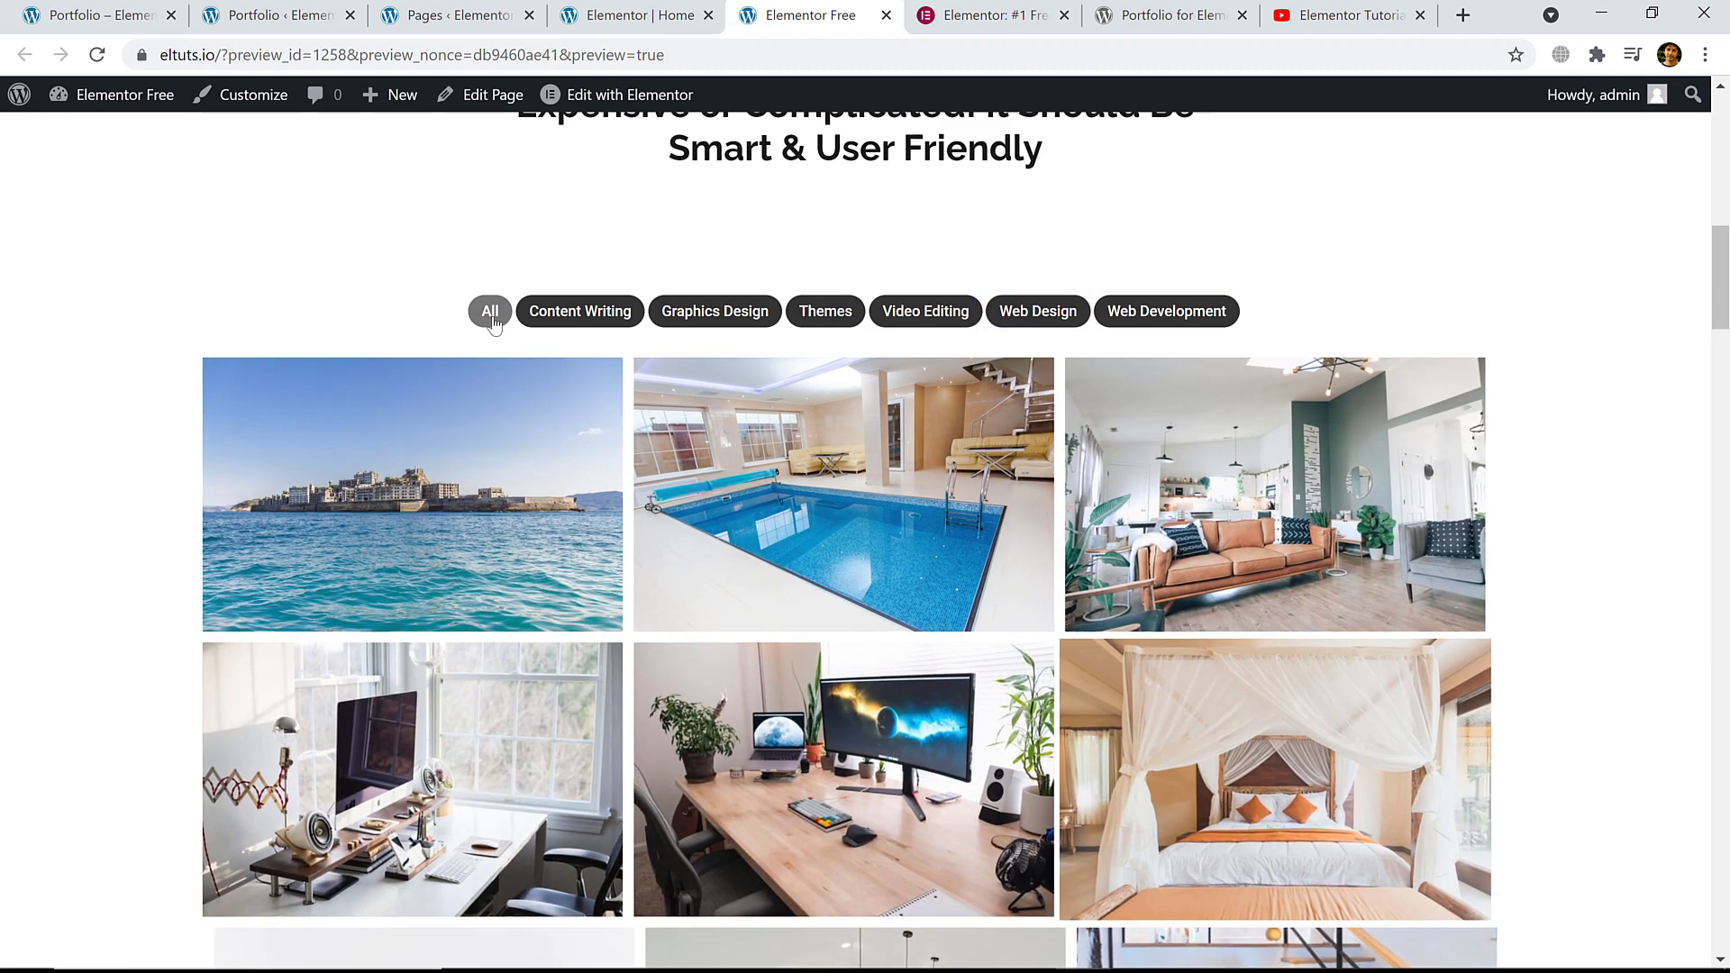
- View the island item's detail page, and view the pool image enlarged on the reference portfolio page for comparison
click(414, 523)
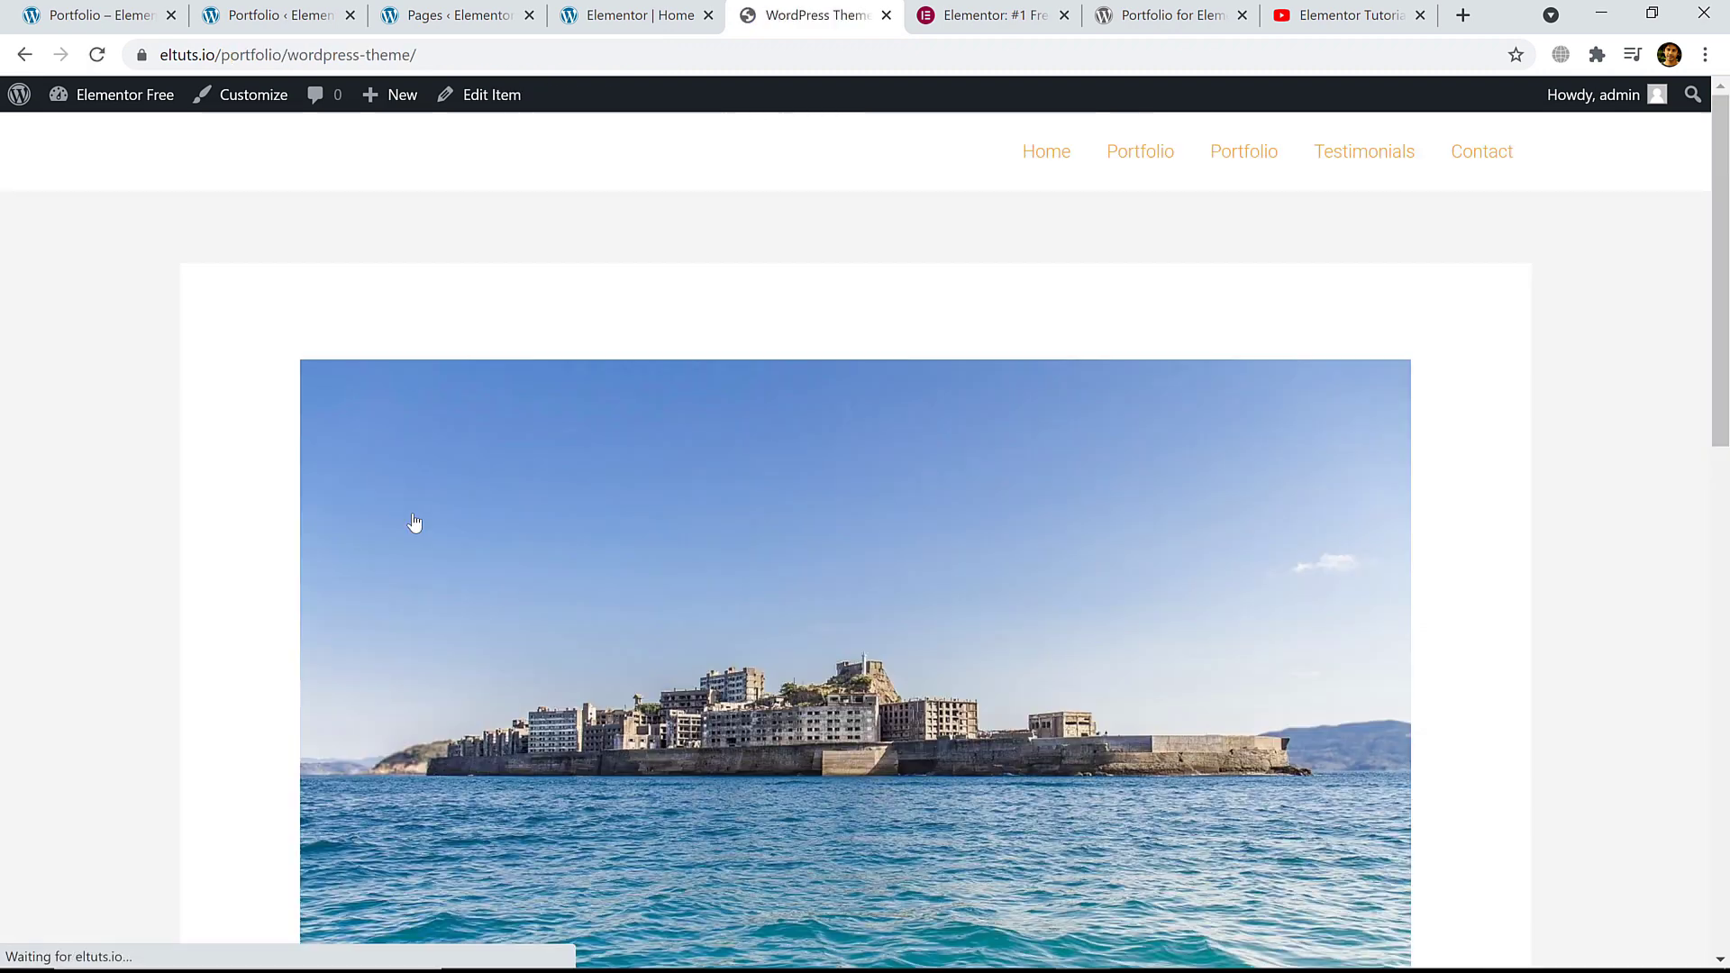
scroll(834, 587, down, 4)
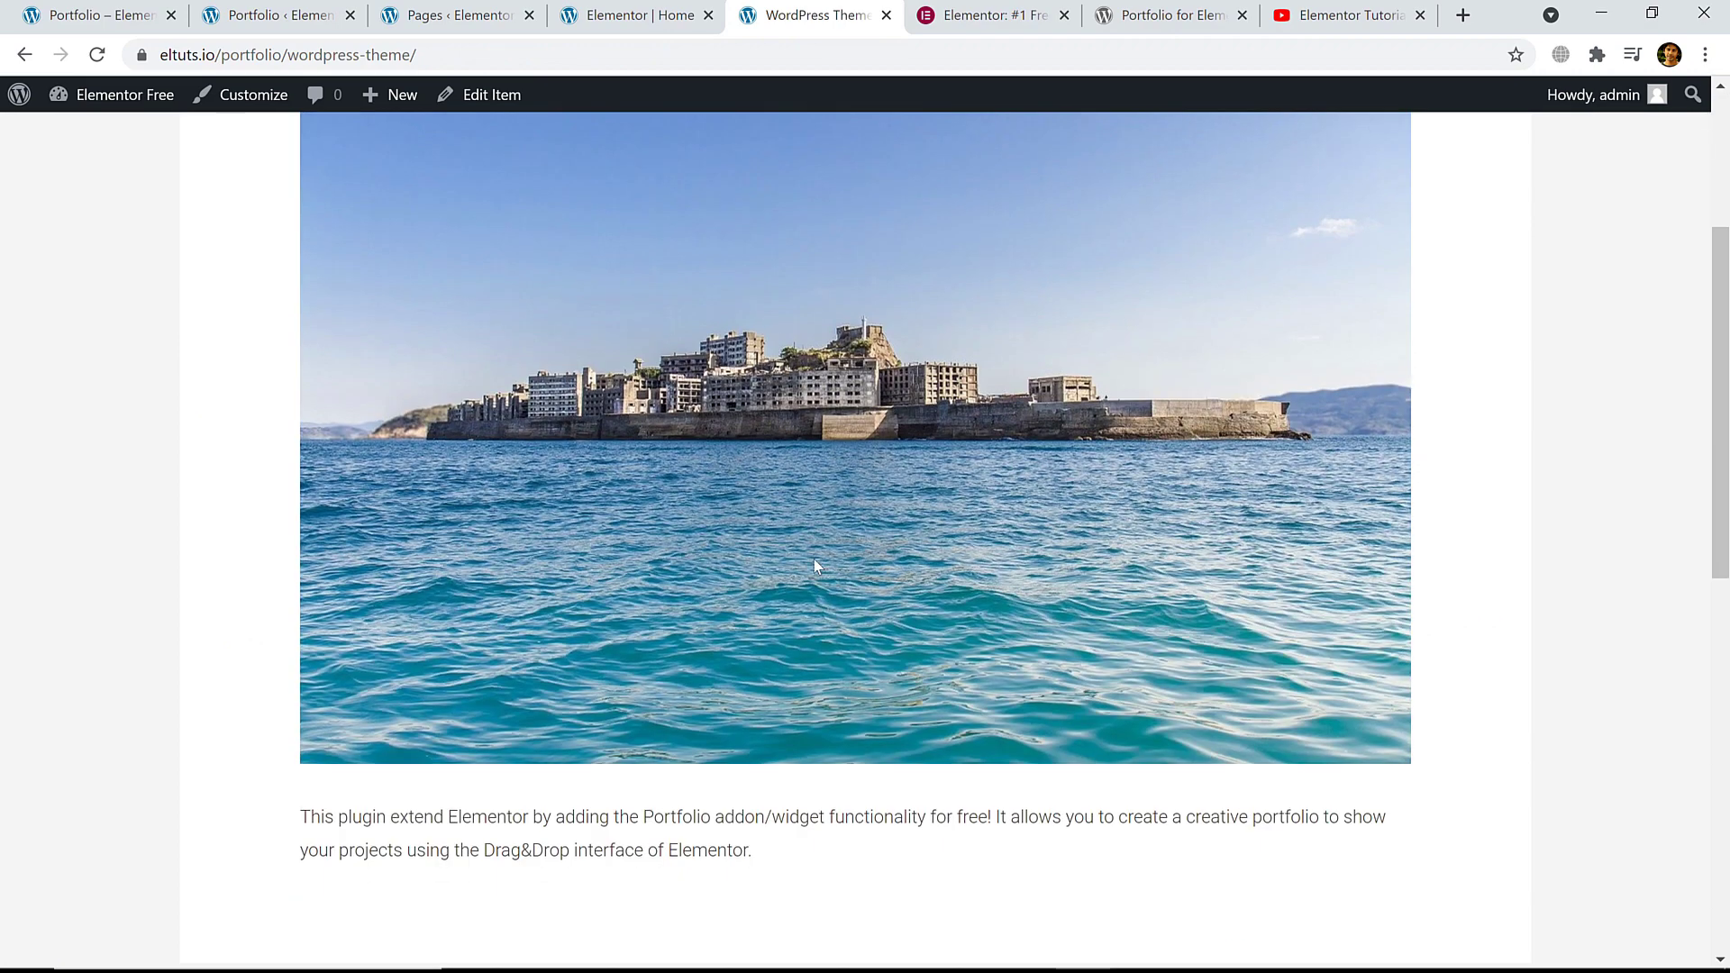
scroll(813, 563, up, 4)
click(70, 19)
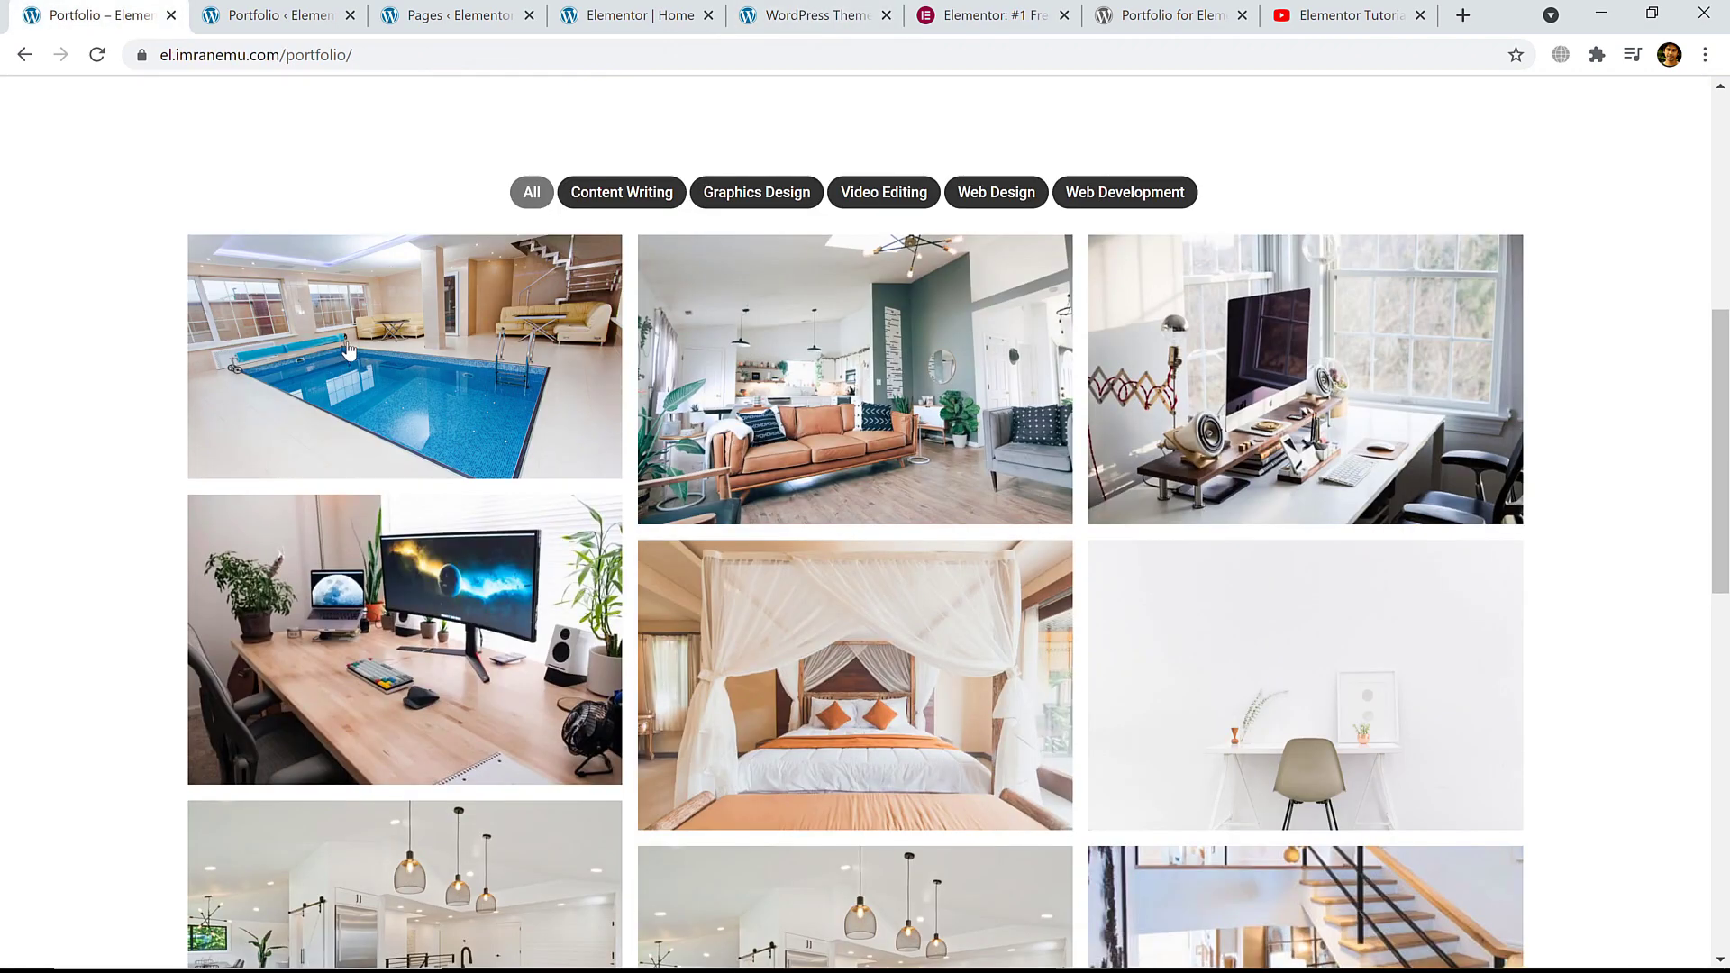
click(388, 378)
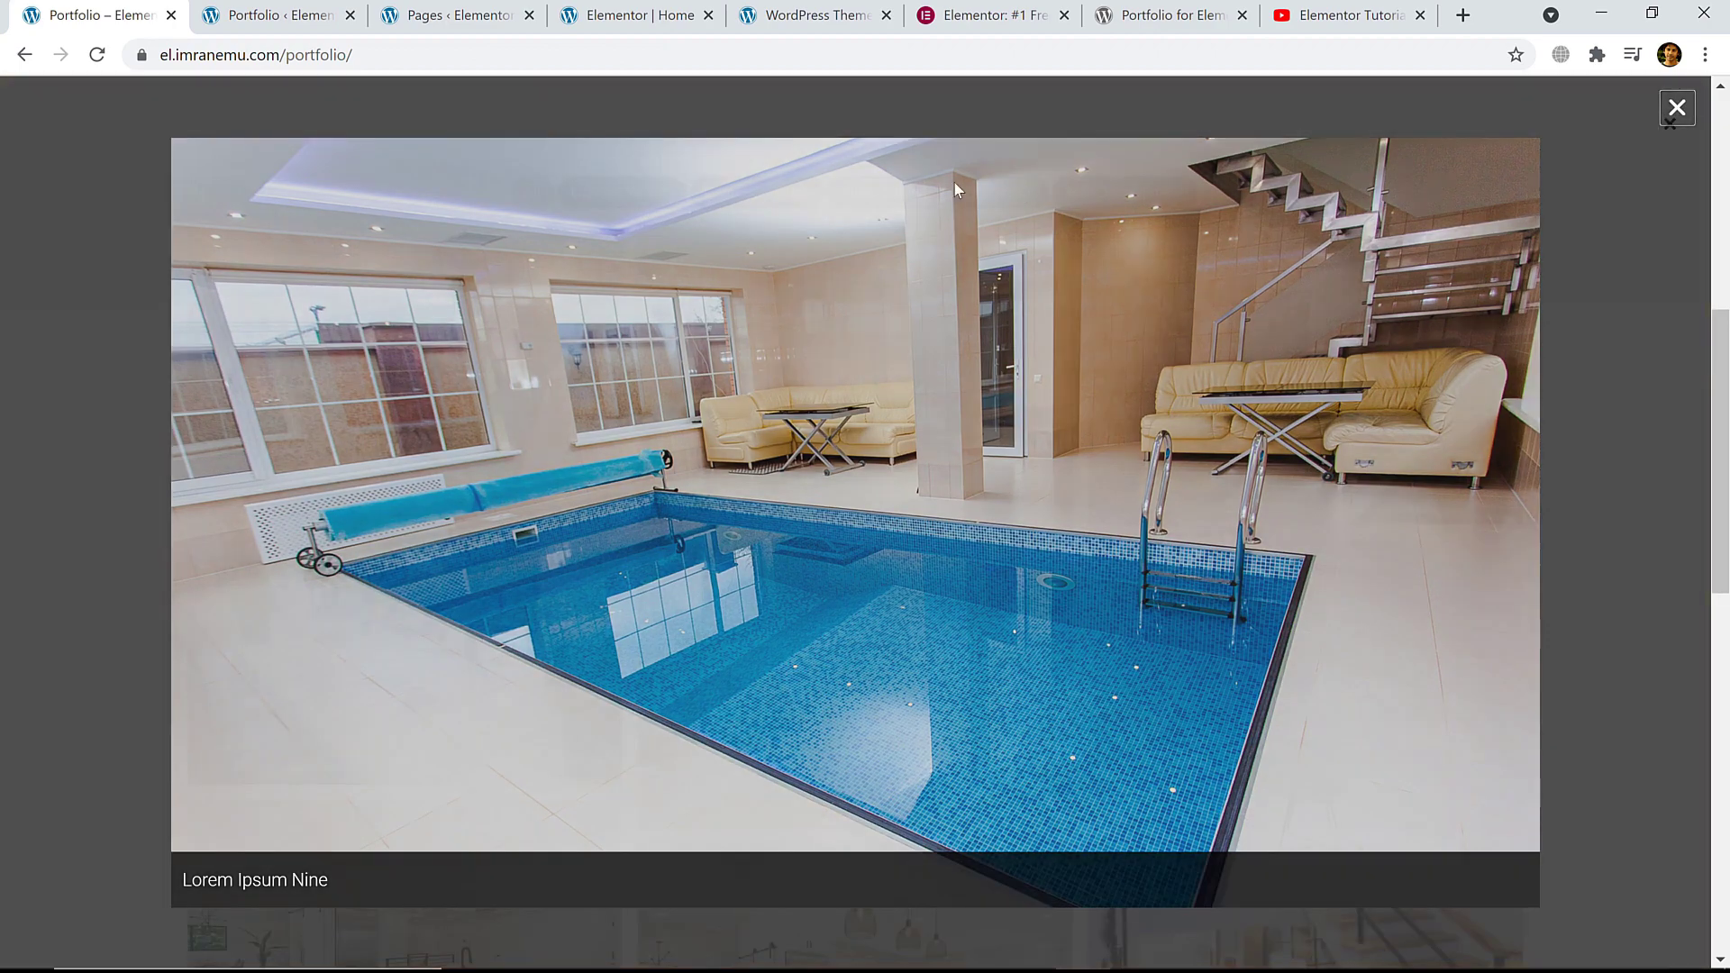
- Return to the Home page editor and look over the portfolio widget's Content, Style and Advanced settings
click(631, 15)
click(836, 27)
scroll(778, 466, down, 3)
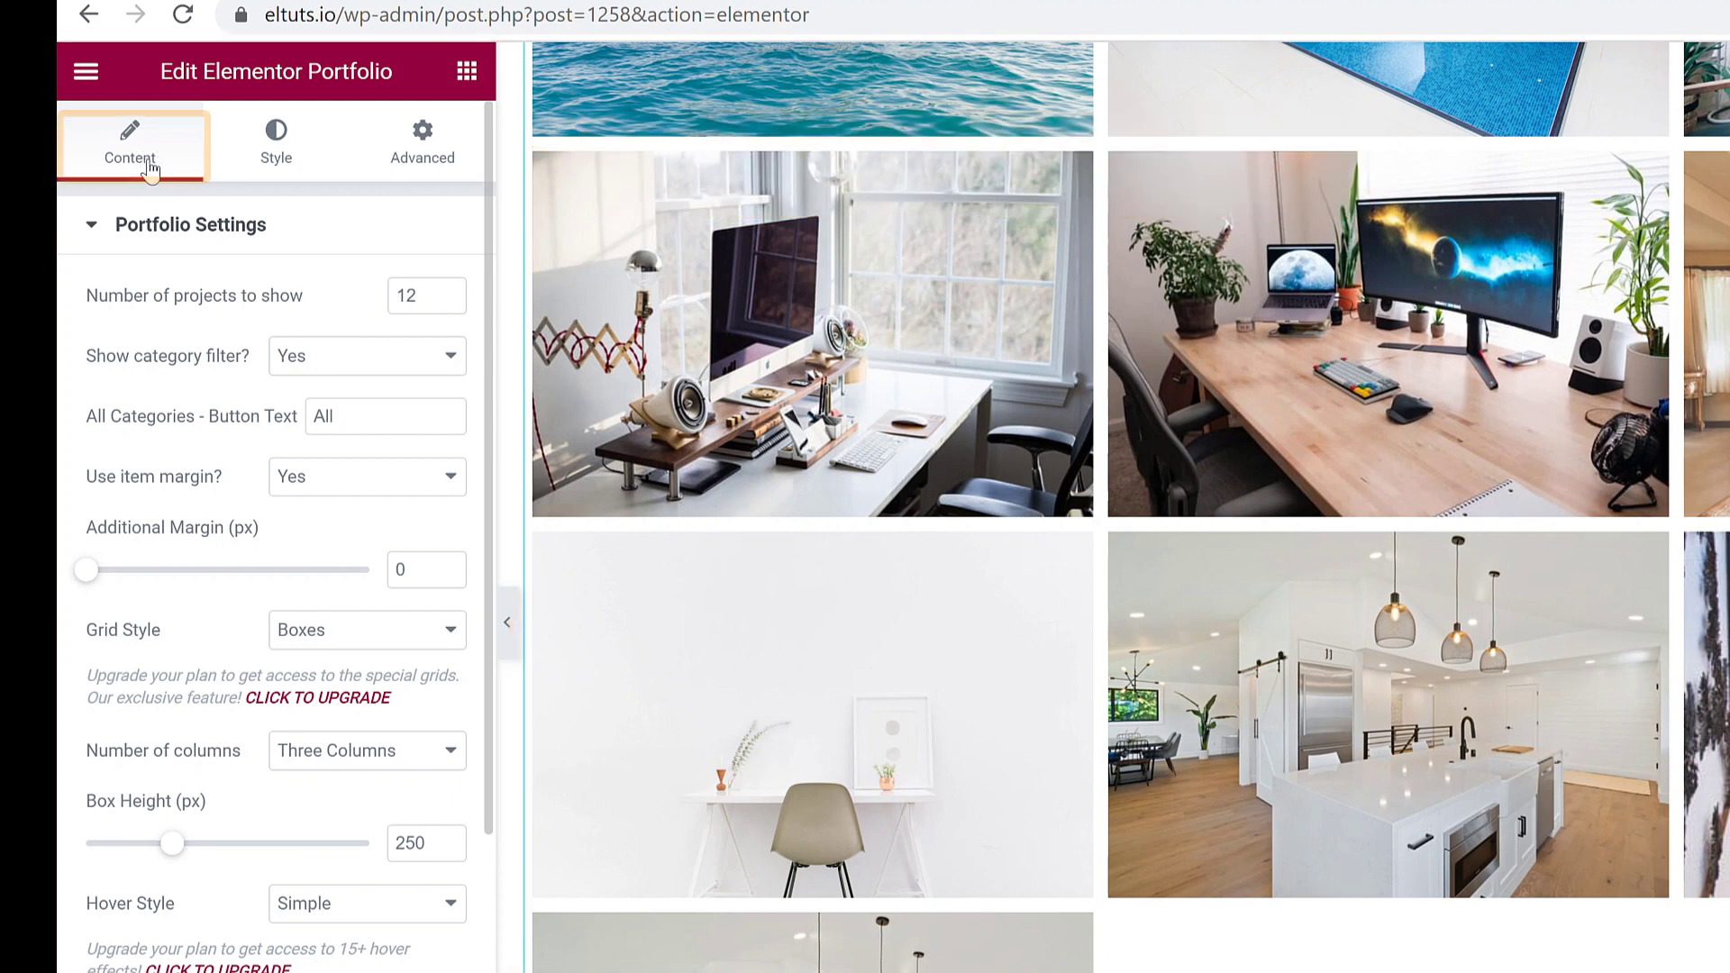
click(155, 236)
click(275, 155)
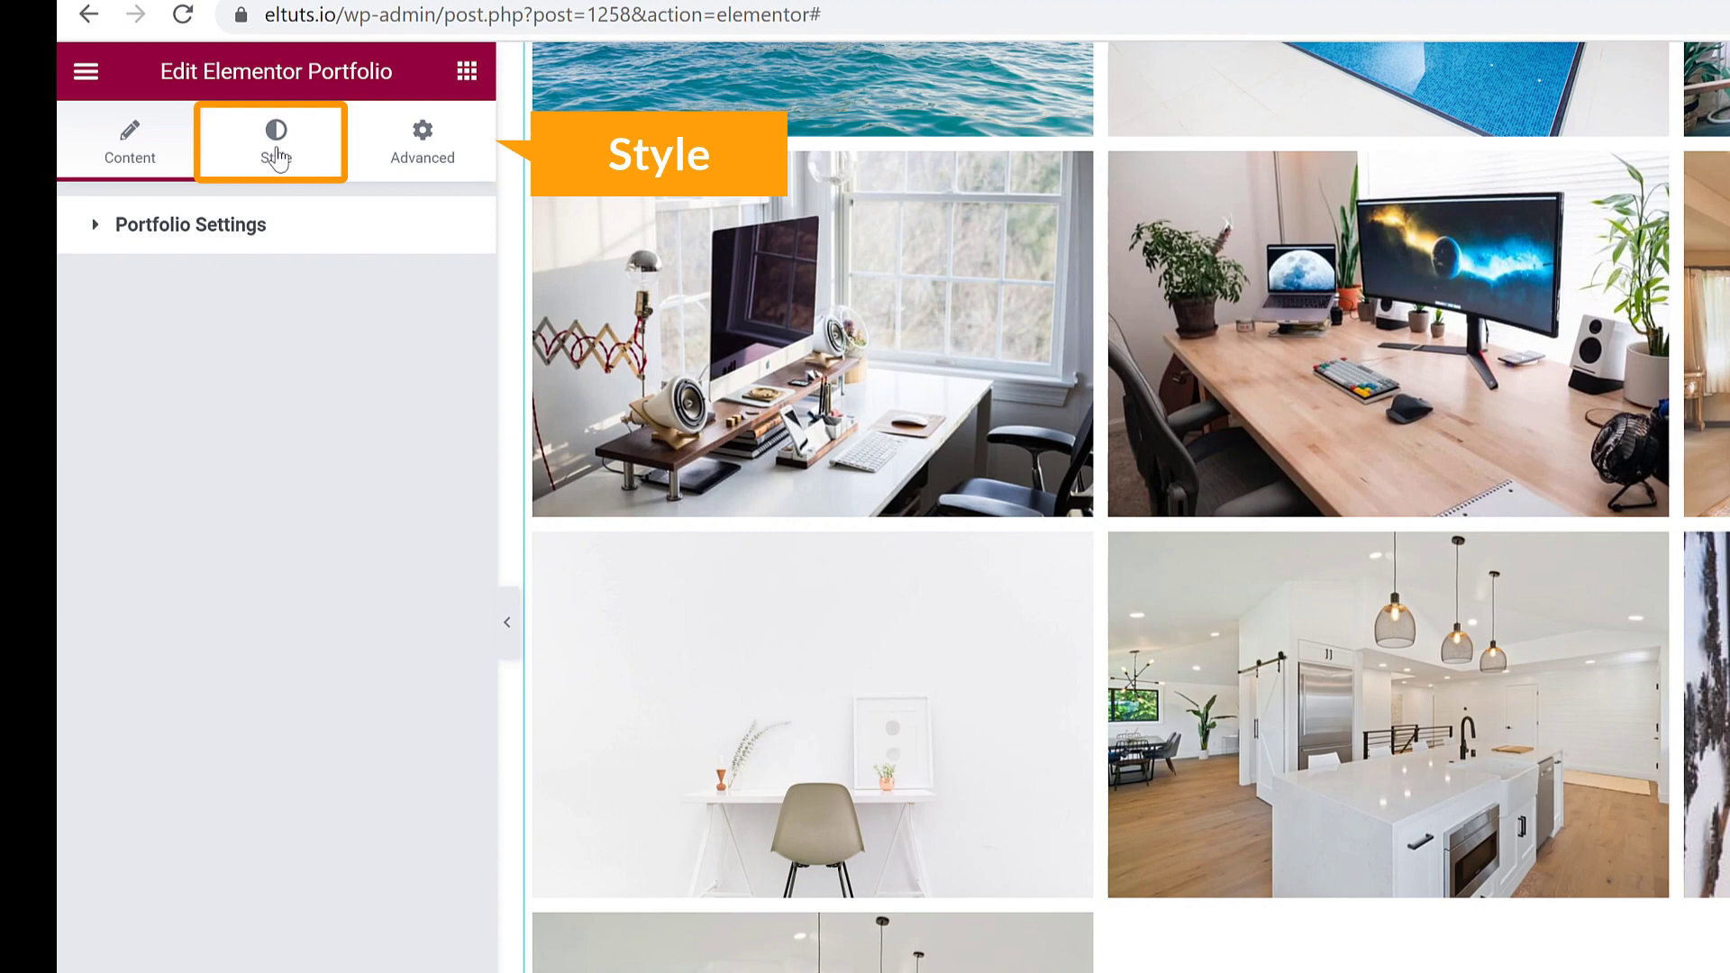
click(424, 160)
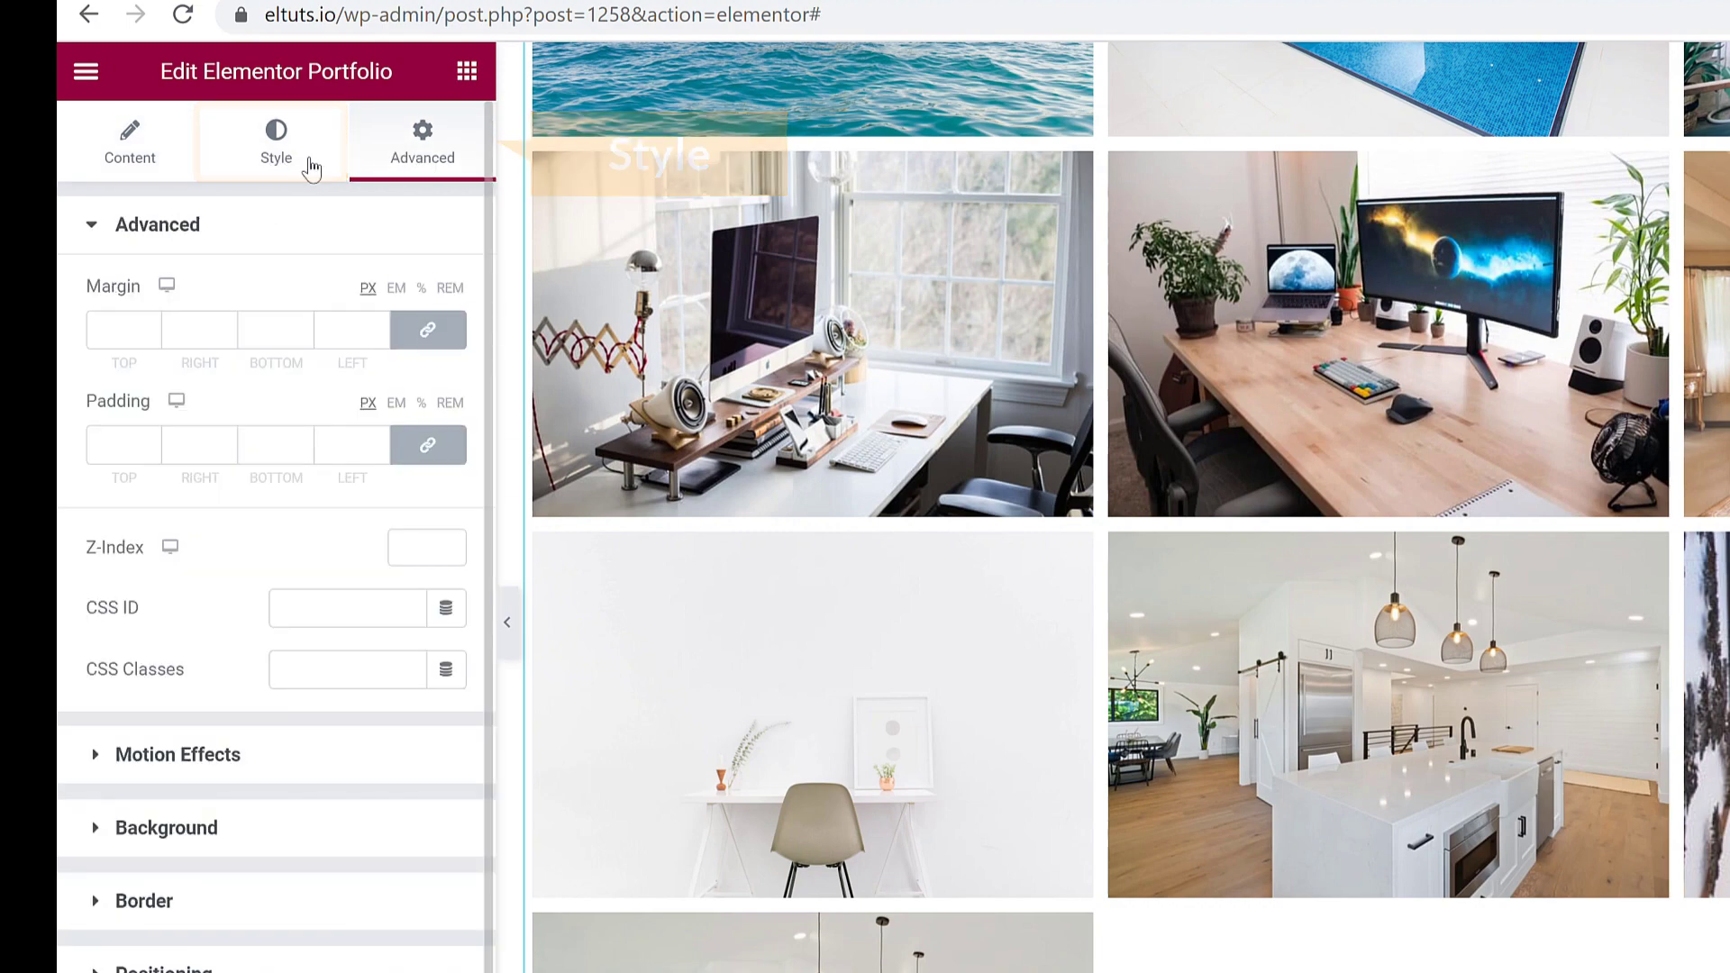
click(130, 162)
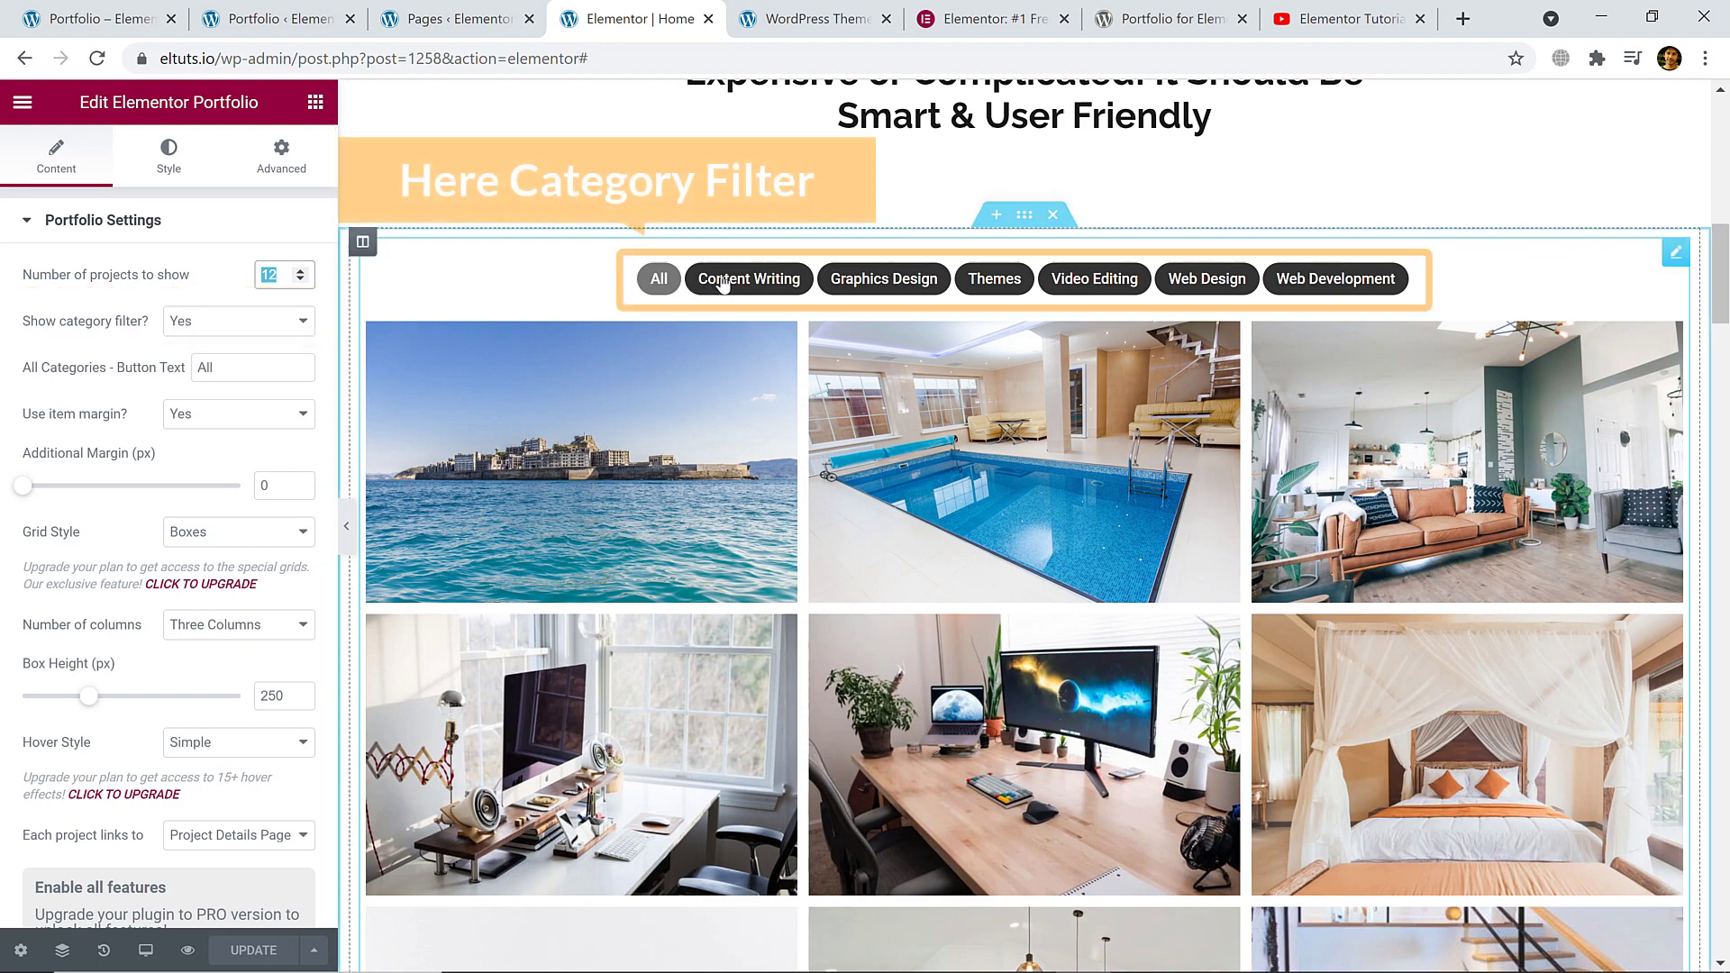
- Try hiding the portfolio's category filter and show it again
click(260, 323)
click(222, 362)
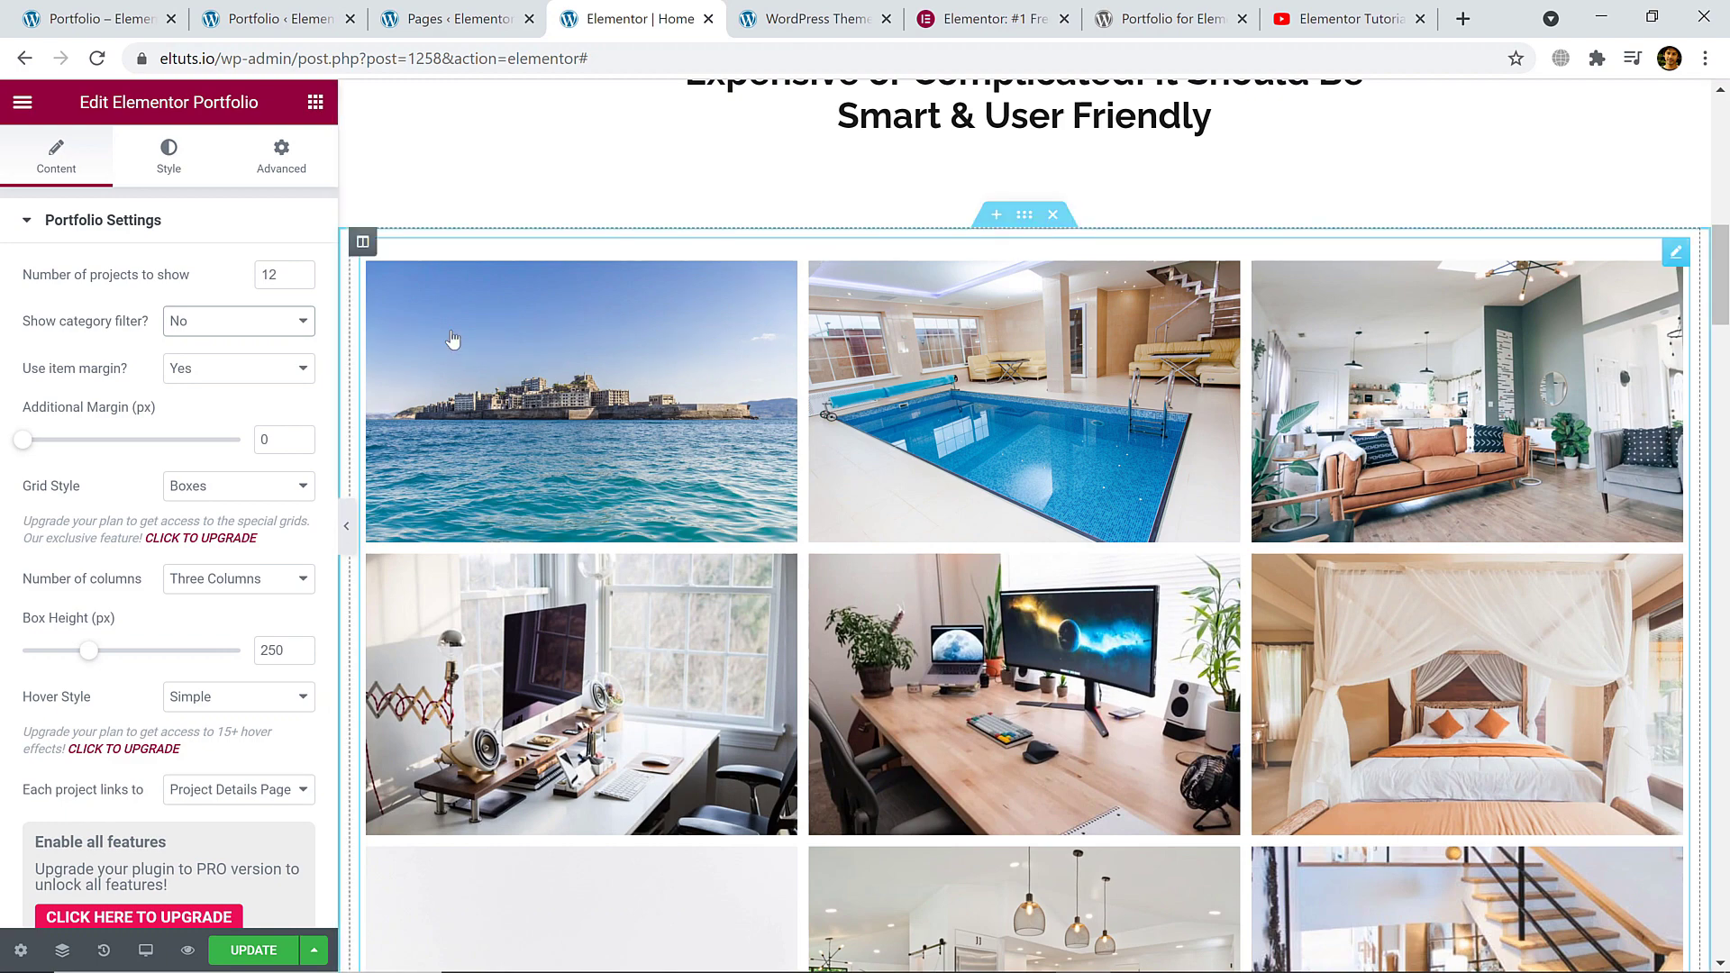
click(283, 329)
click(267, 345)
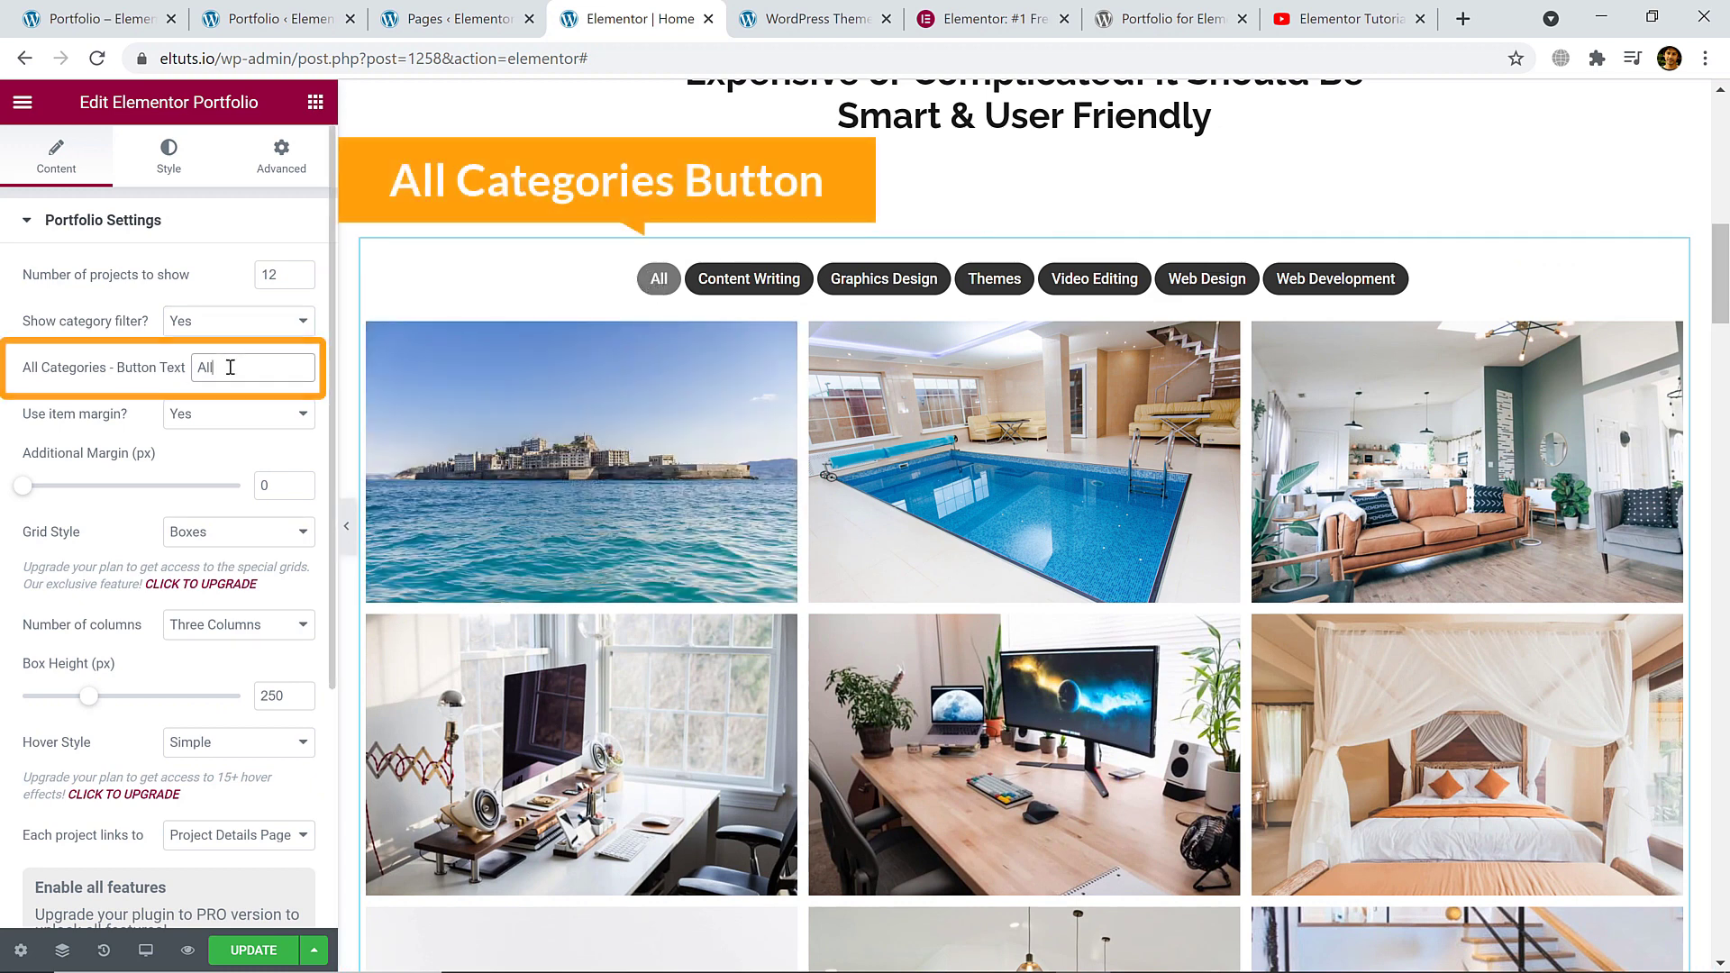
- Change the text of the filter's all-categories button to "All Projects"
key(BackSpace)
key(BackSpace)
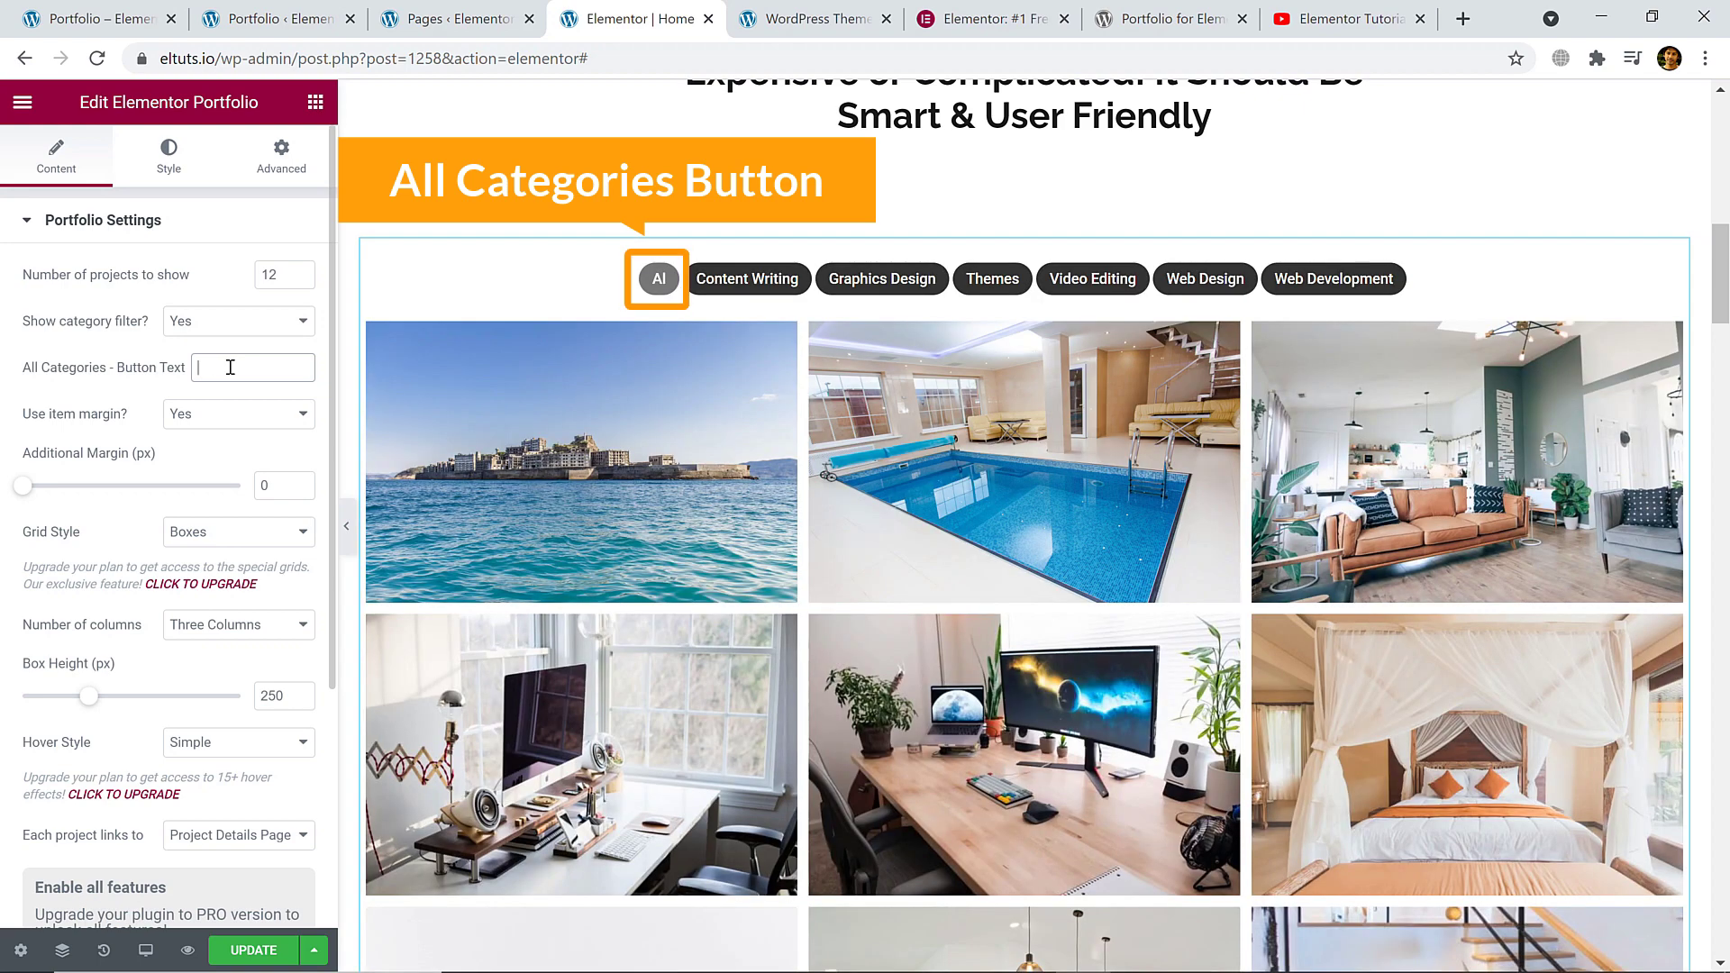
text(ll )
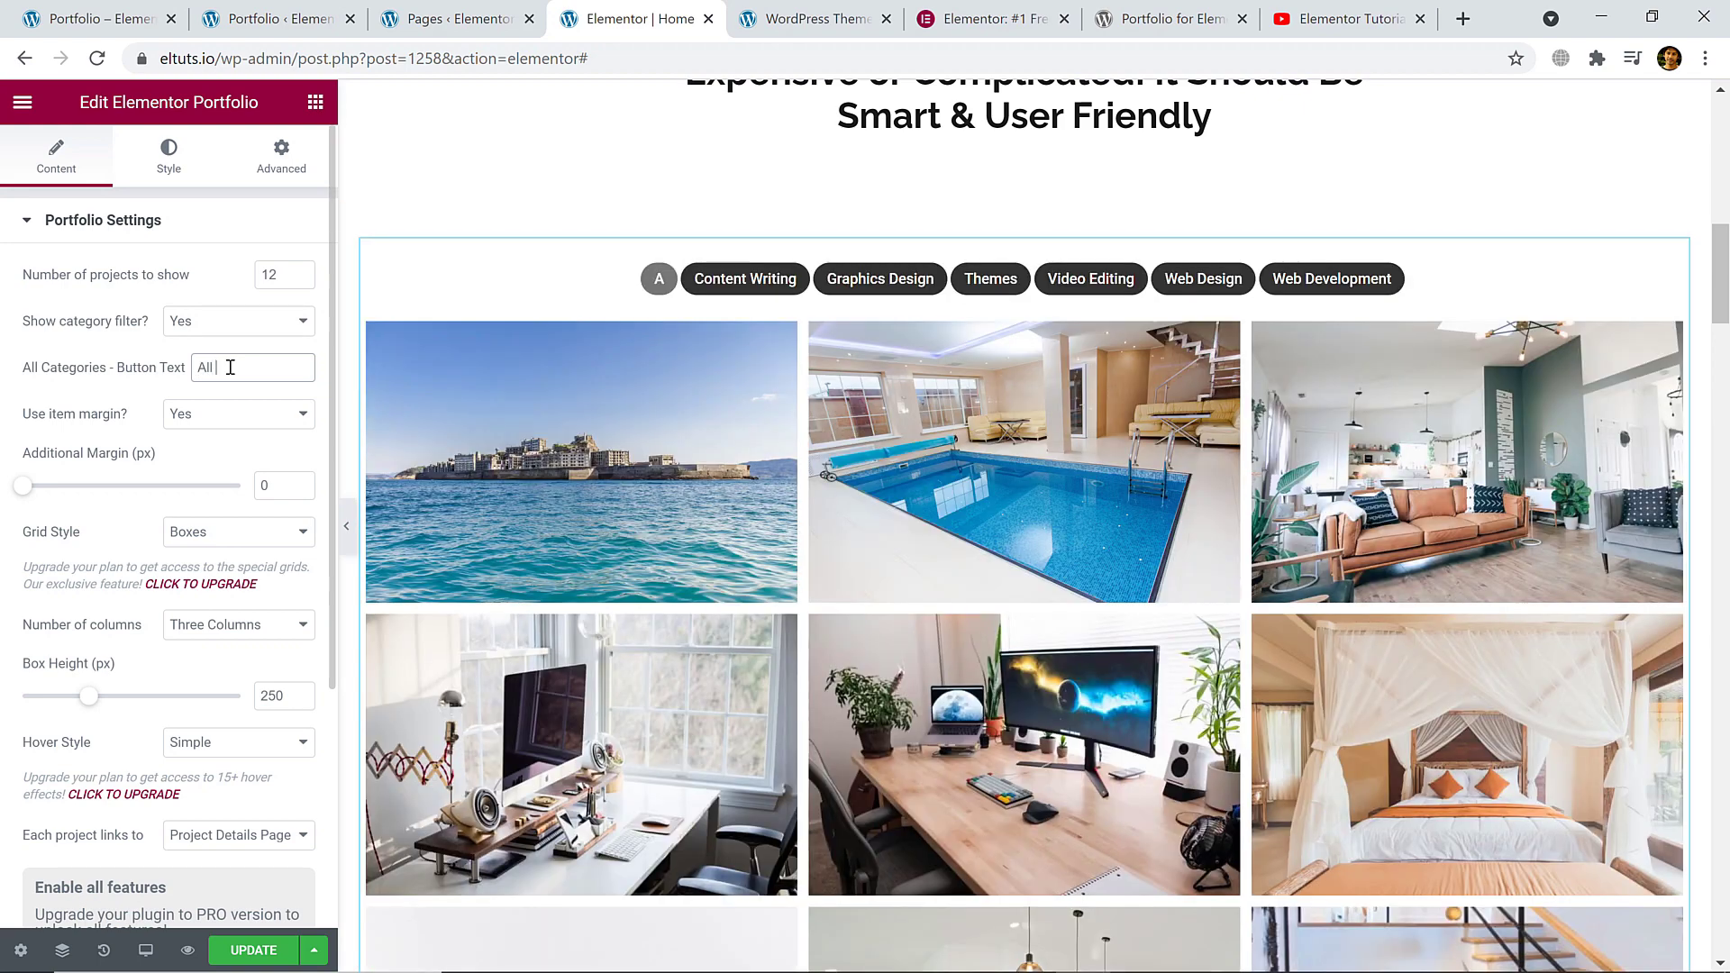
text(Proje)
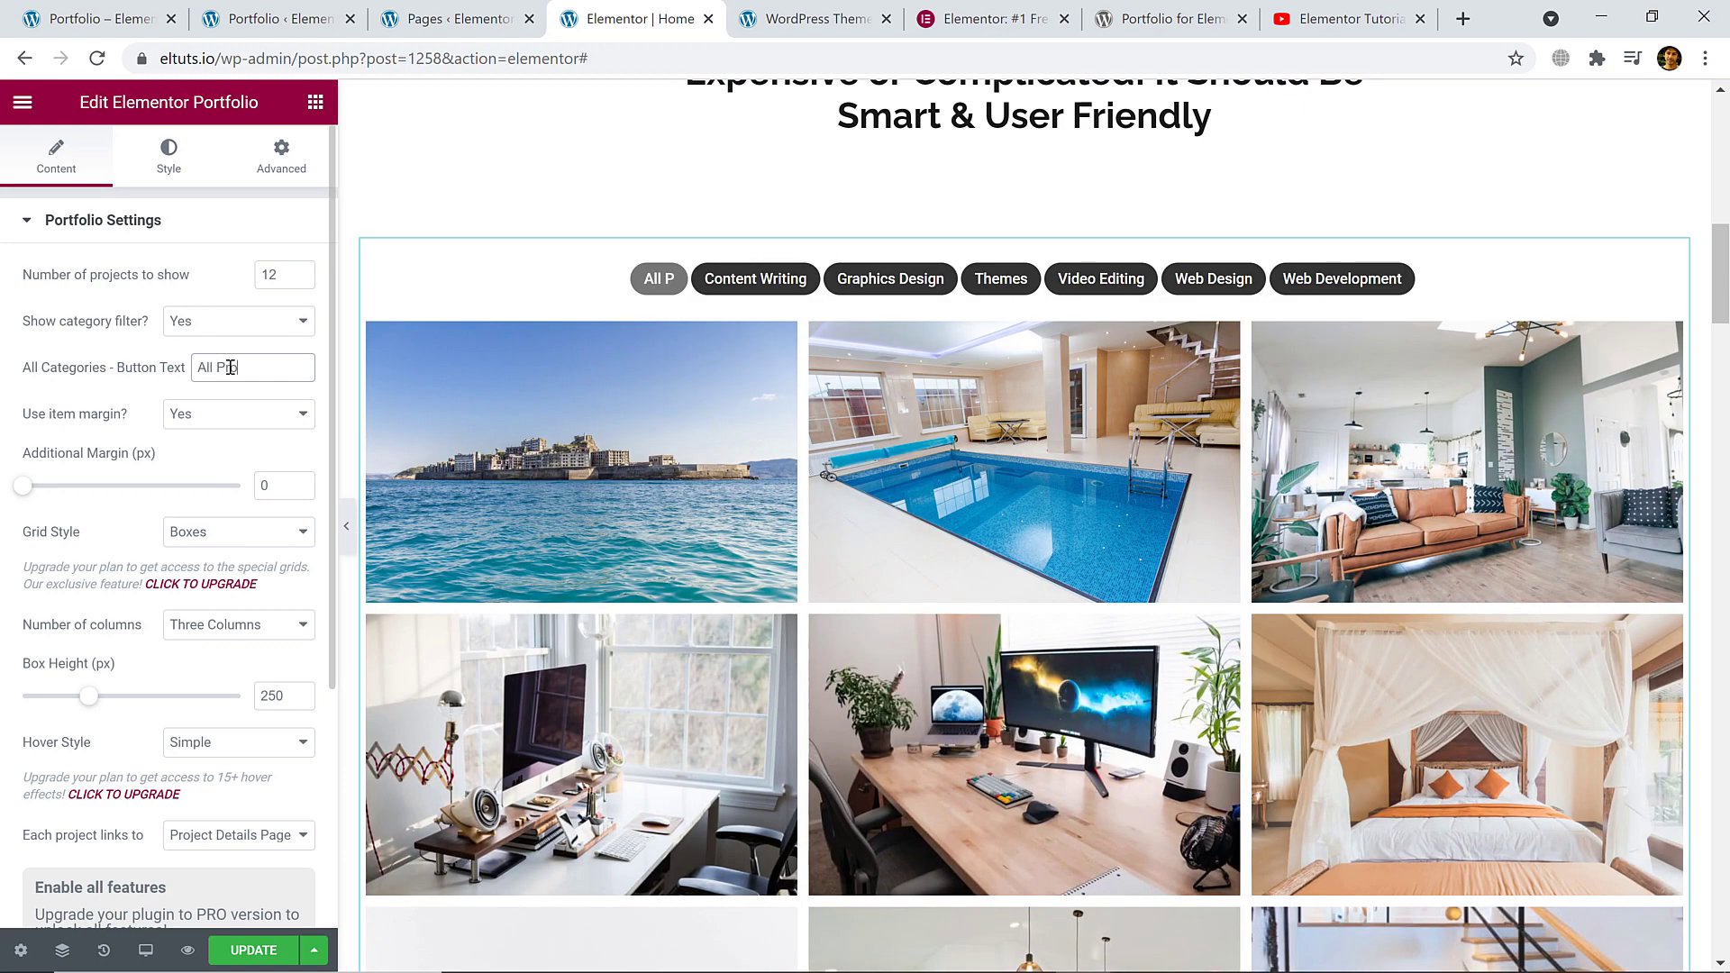
text(cts)
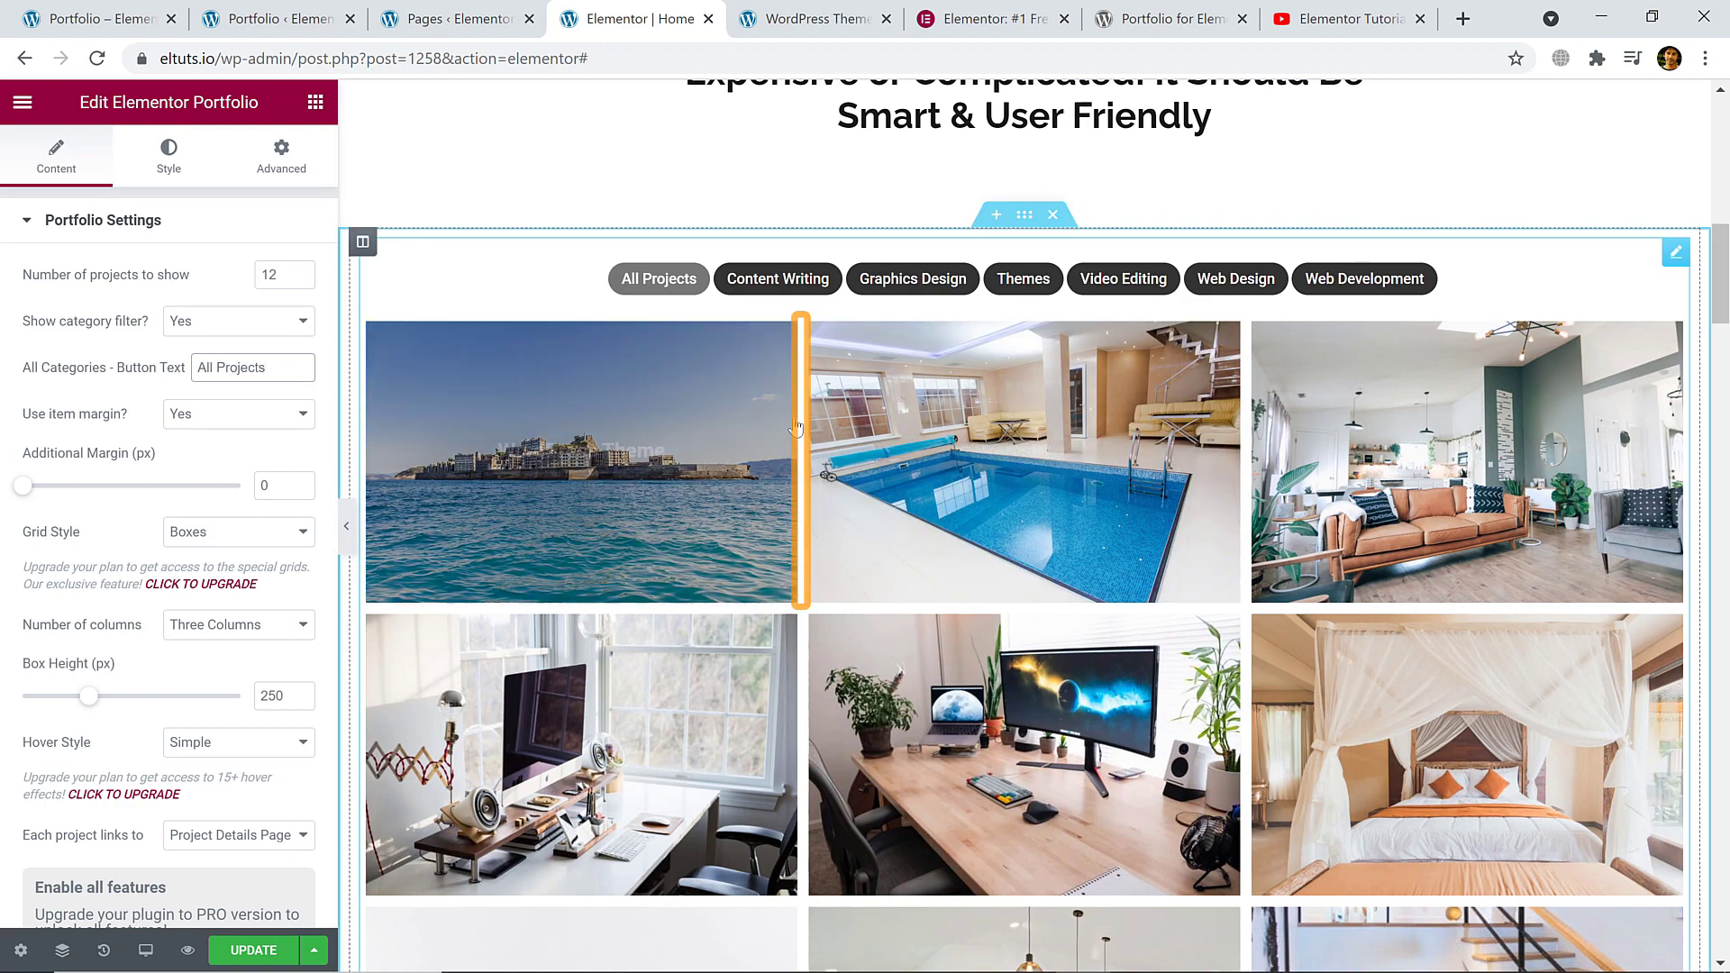
- Try the portfolio grid without item margins and restore the margins
click(285, 416)
click(263, 455)
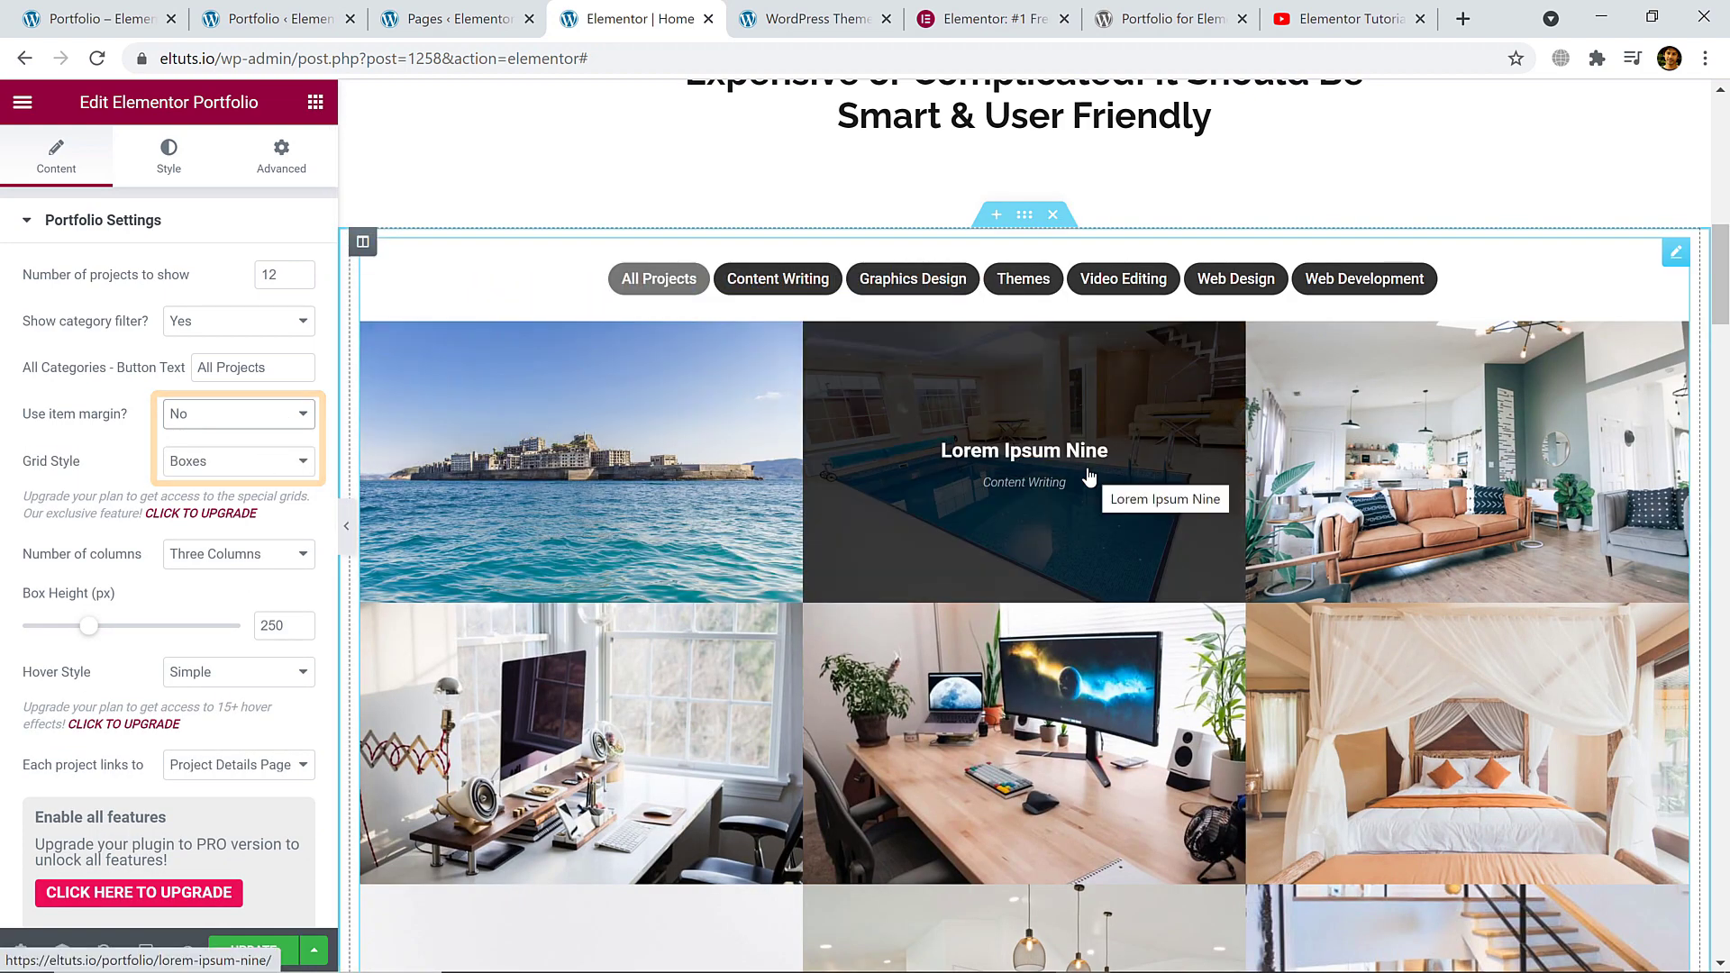
click(289, 416)
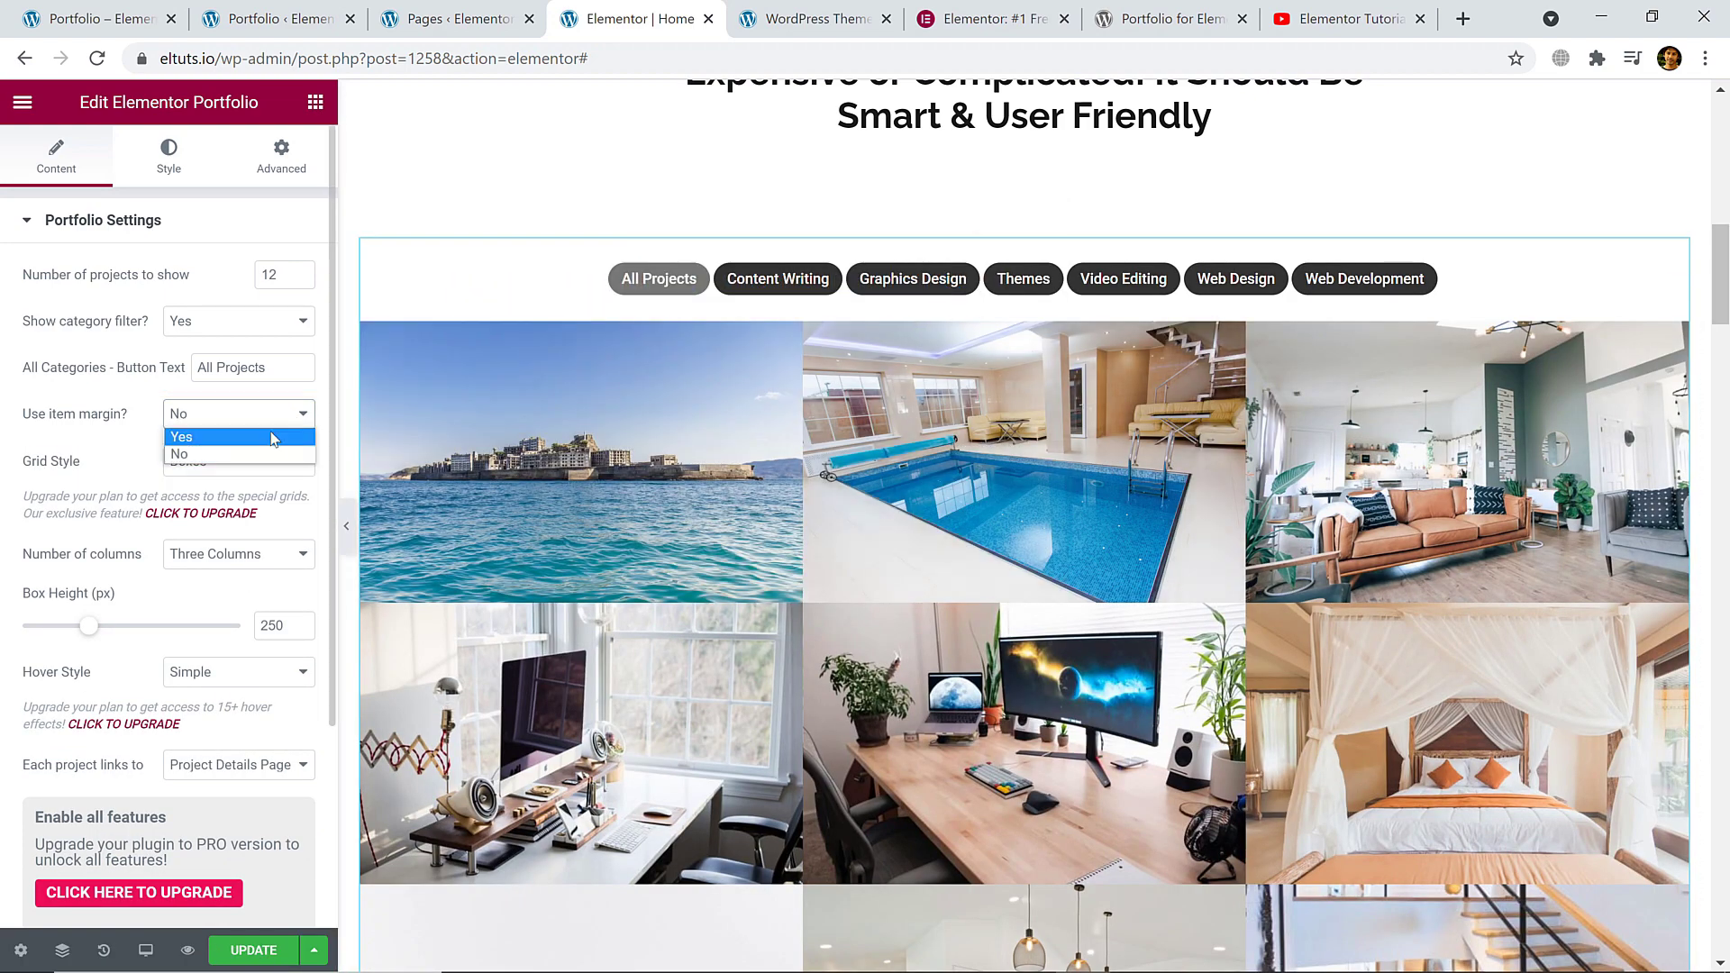
click(273, 437)
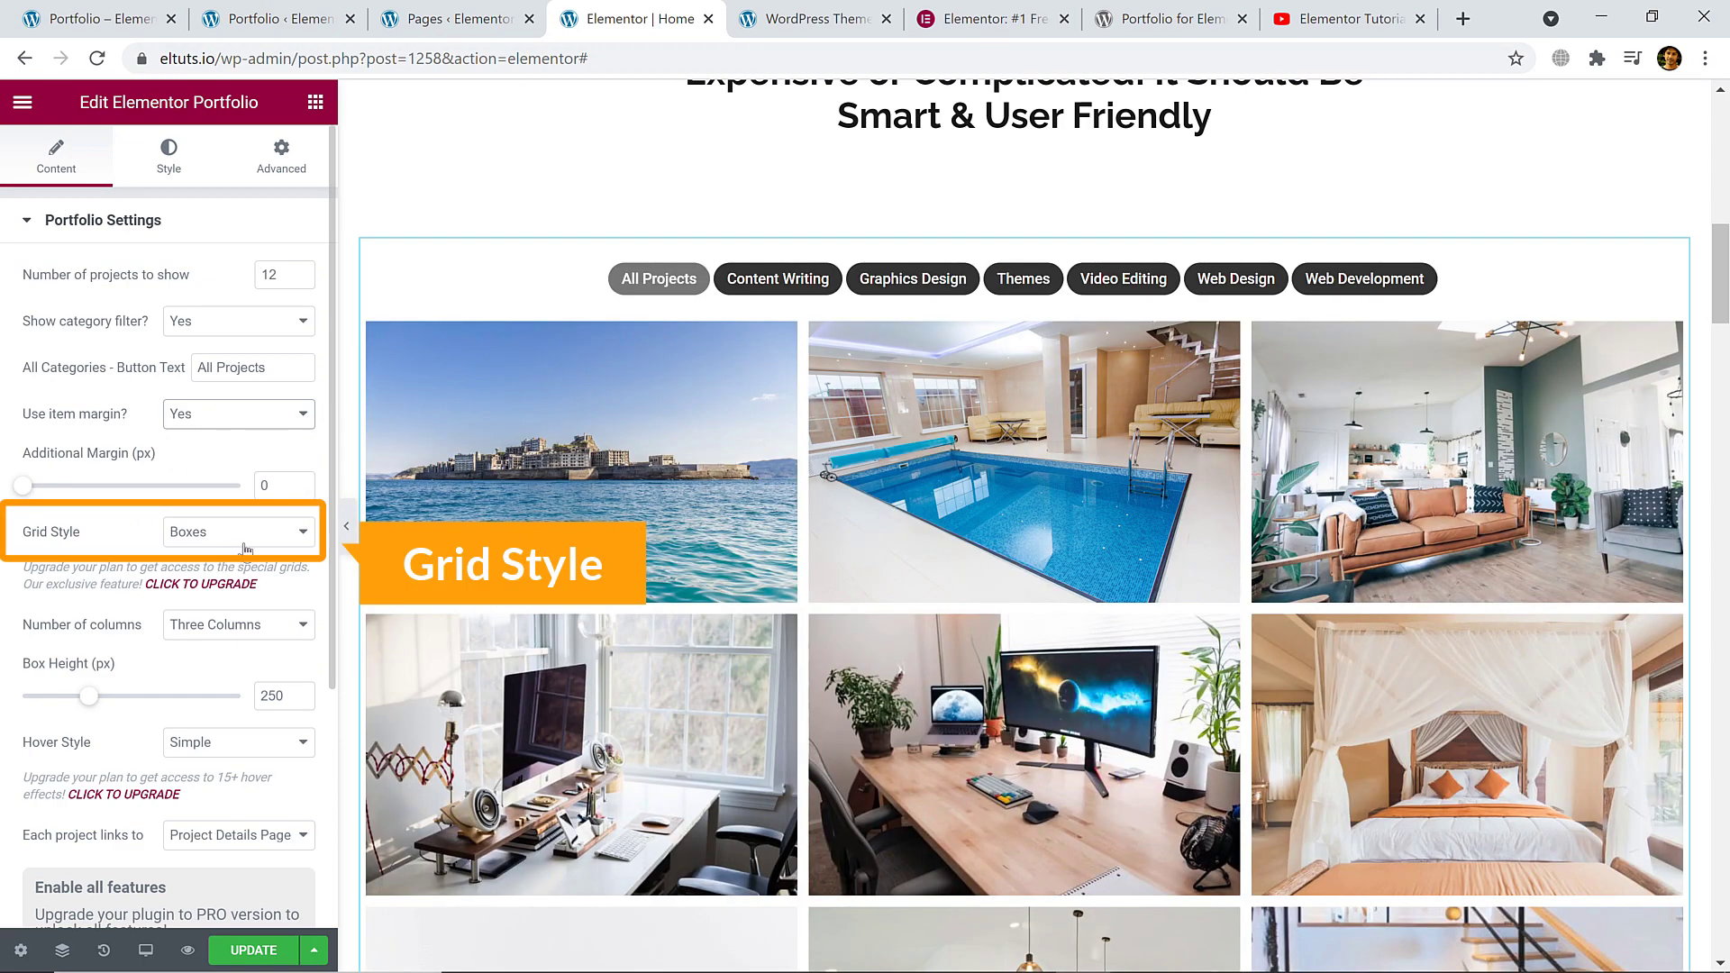
- Set the portfolio's grid style to Masonry and look over the resulting layout
scroll(630, 541, down, 3)
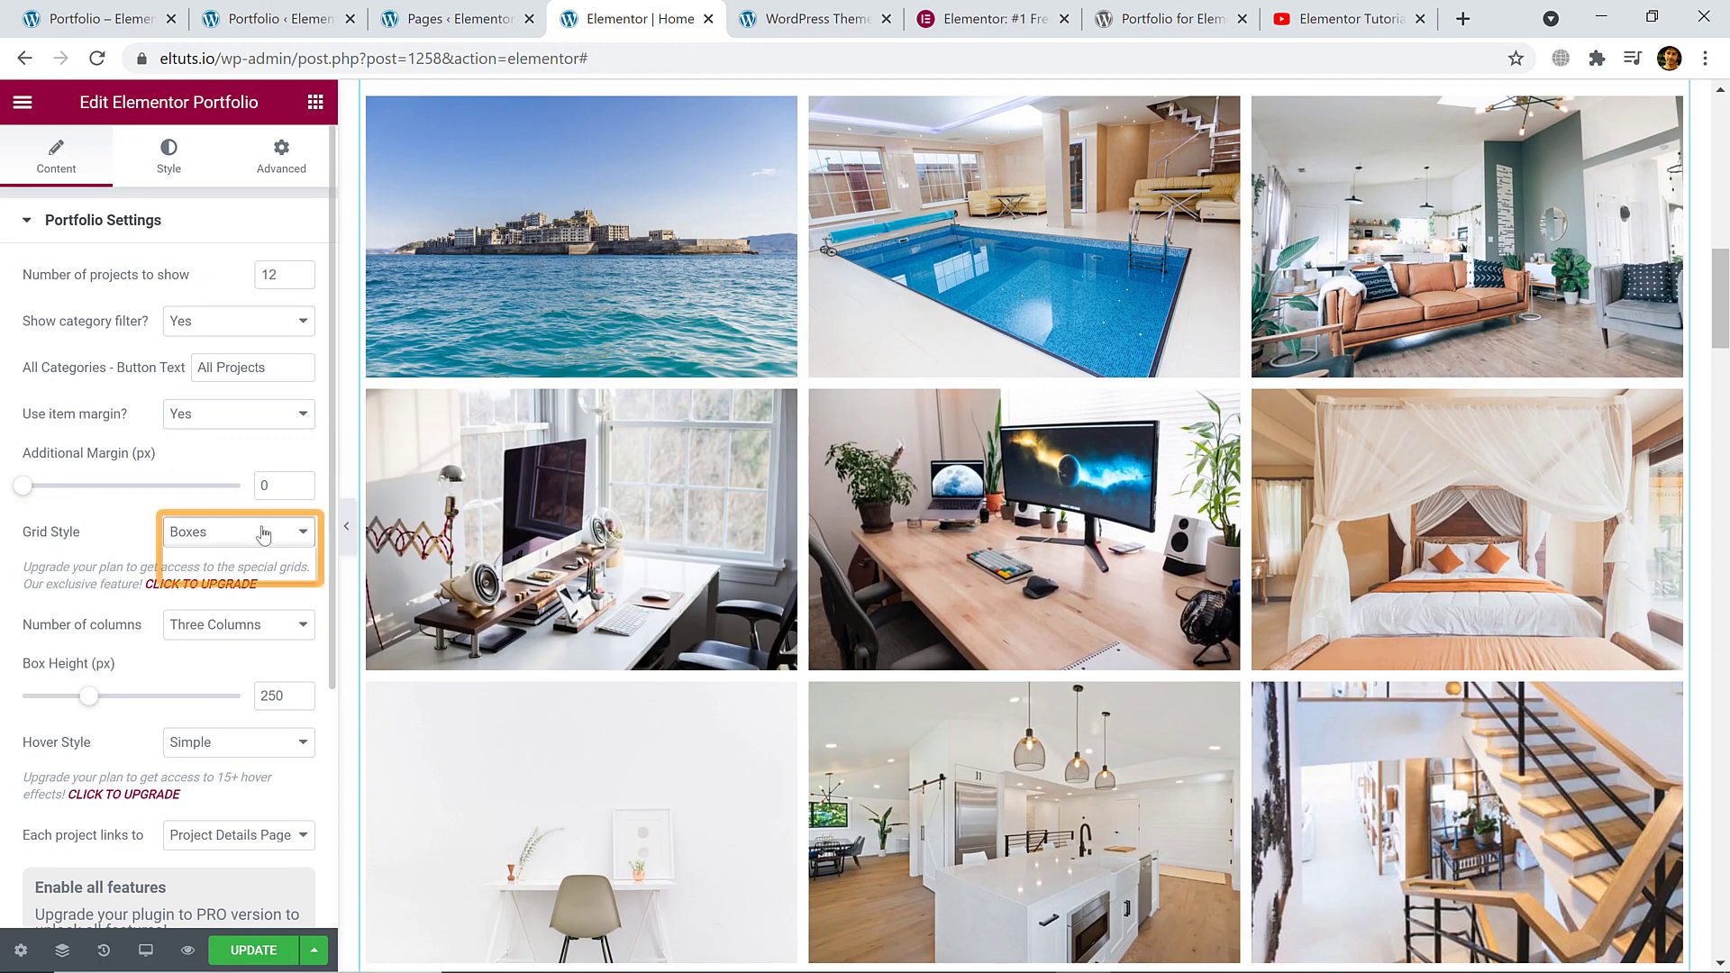
click(263, 535)
click(264, 555)
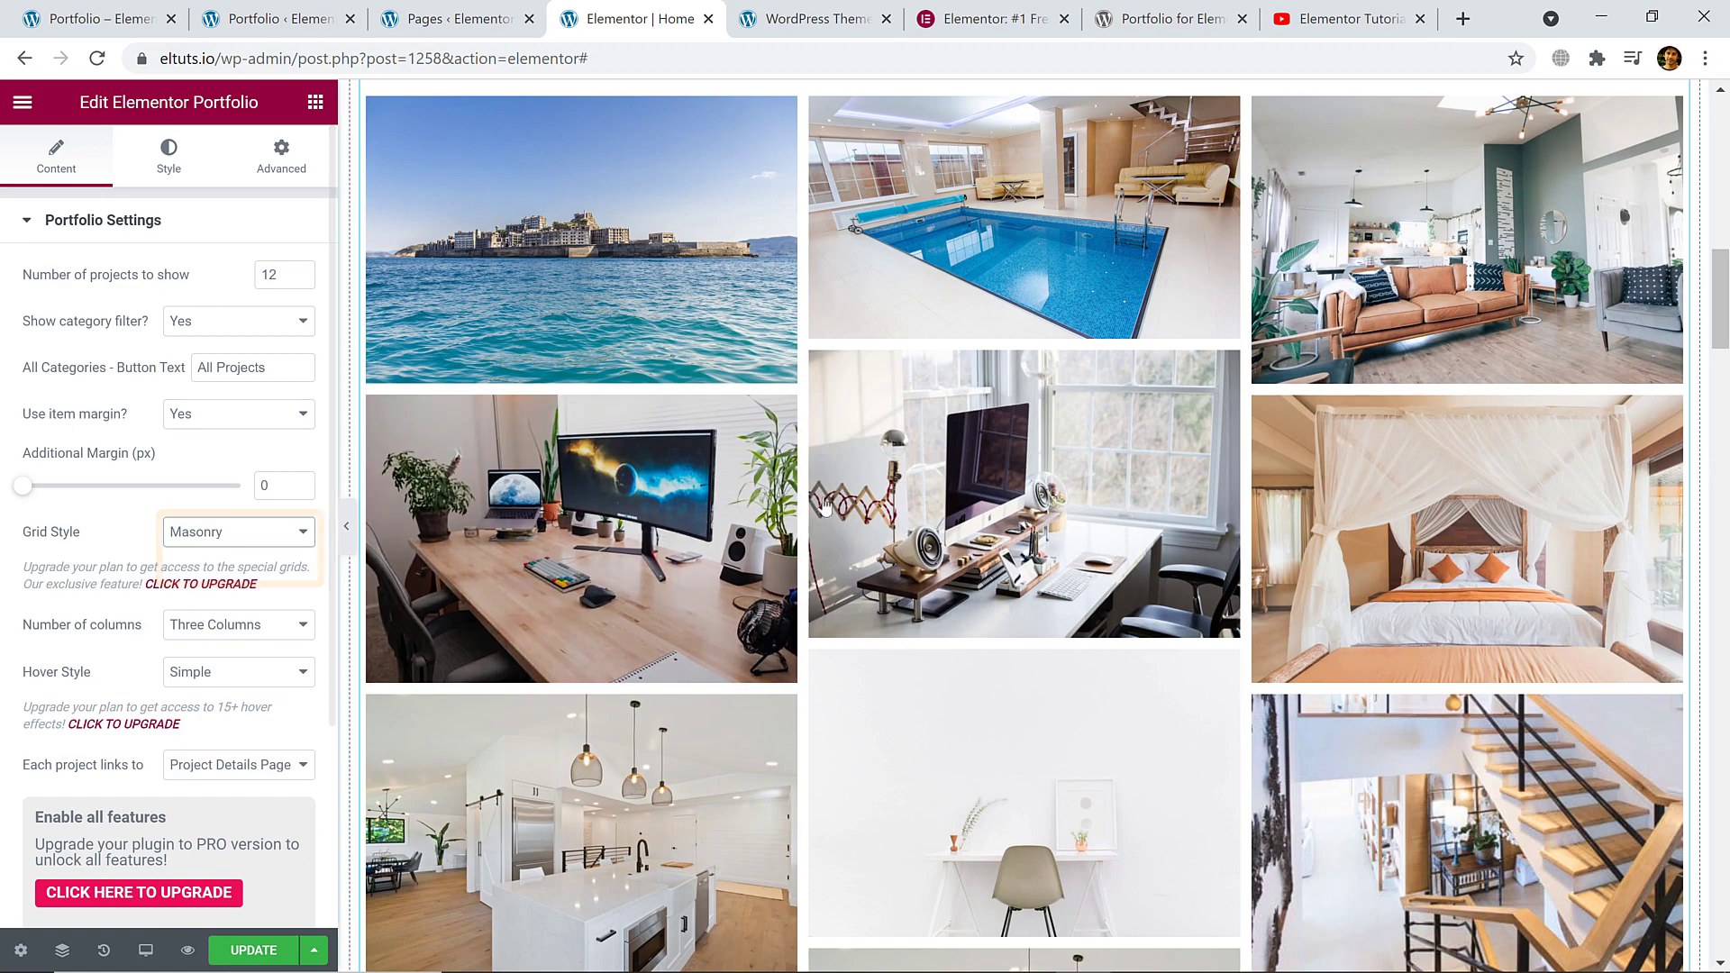
scroll(906, 527, up, 4)
scroll(906, 527, down, 6)
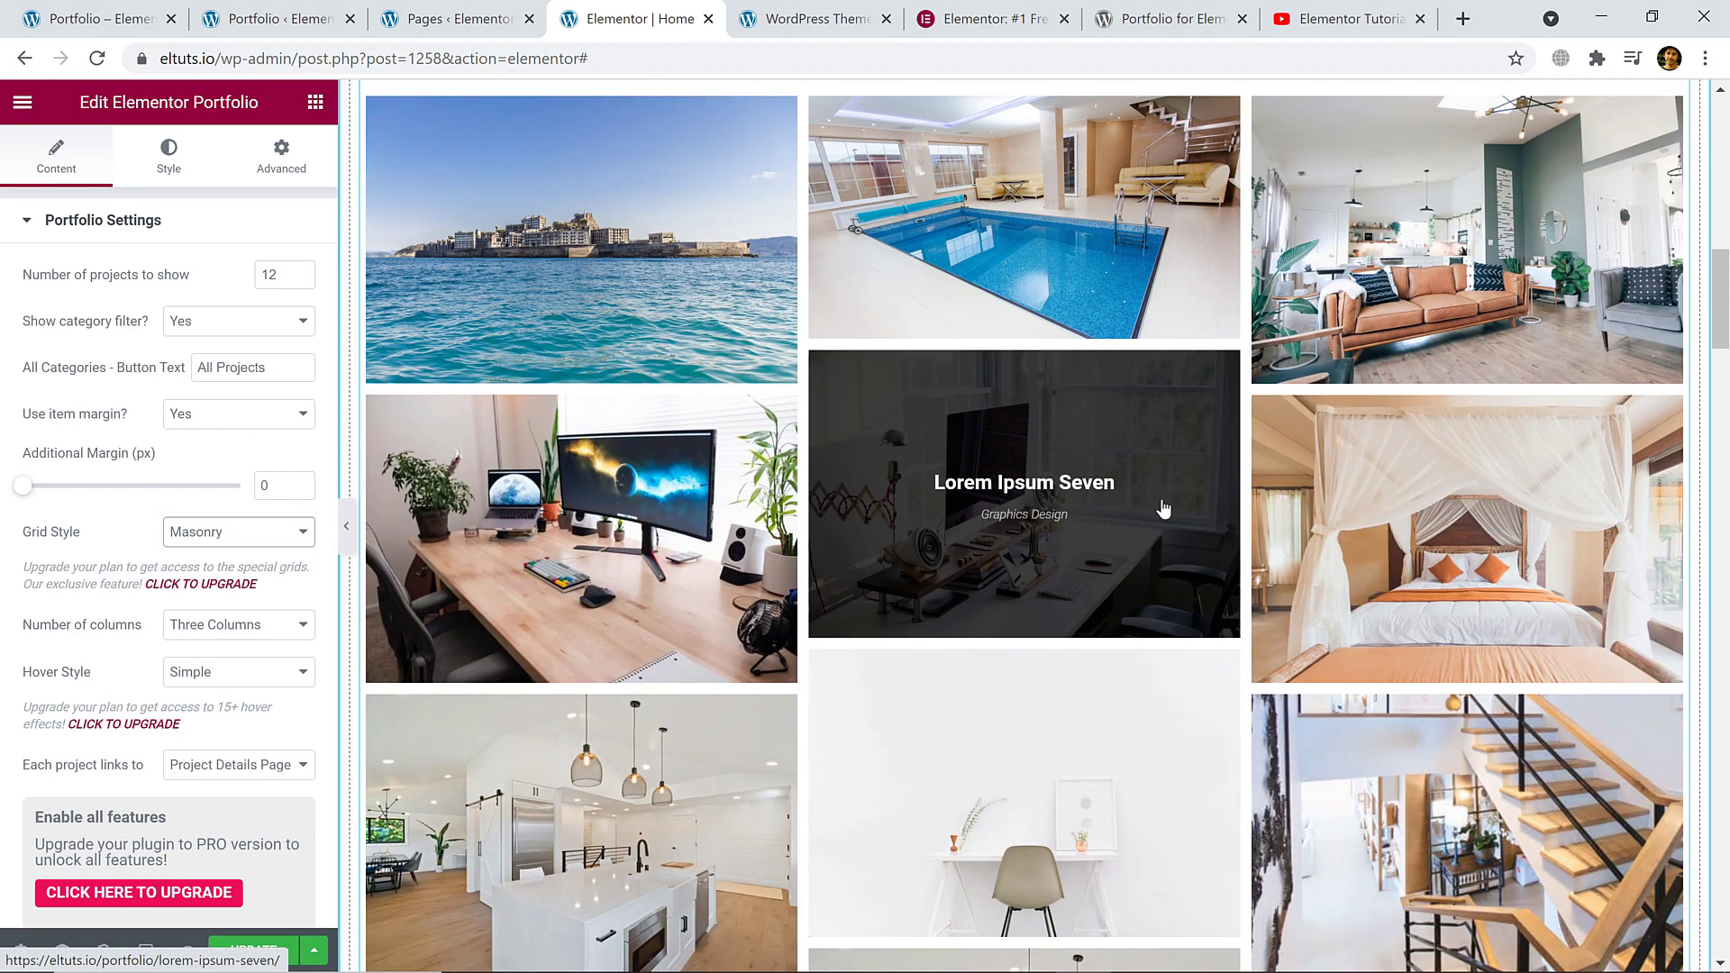
scroll(1023, 546, down, 4)
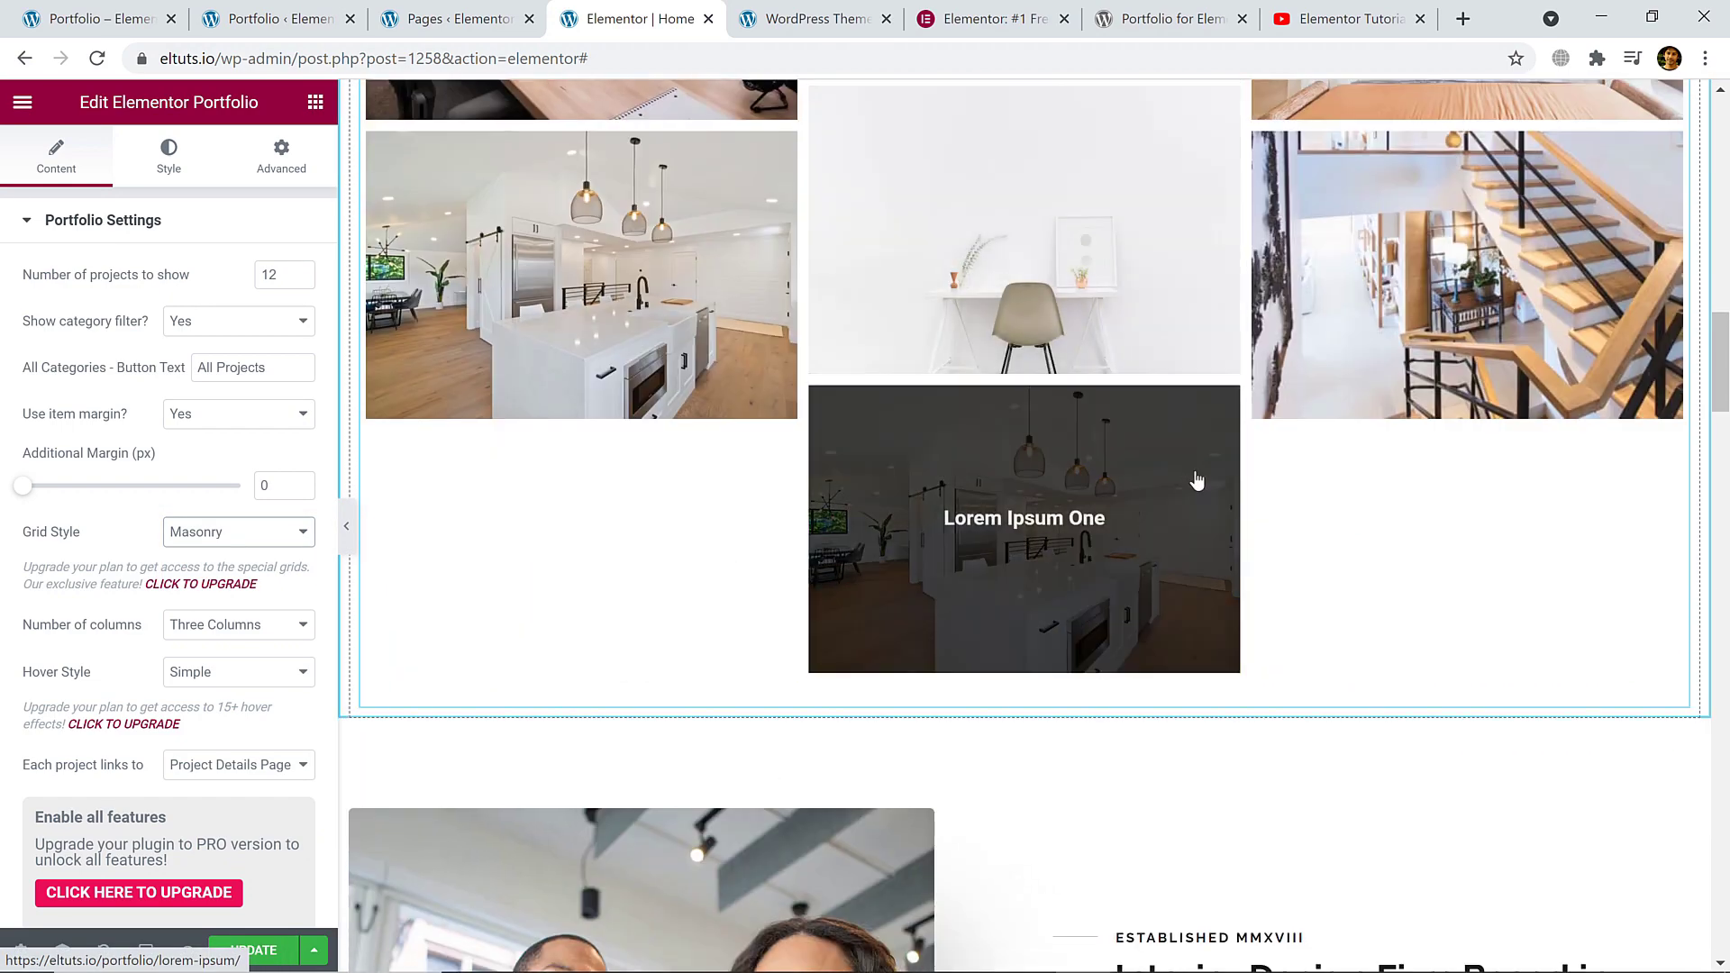
- Try a four-column layout for the portfolio grid and return it to three columns
scroll(215, 590, down, 3)
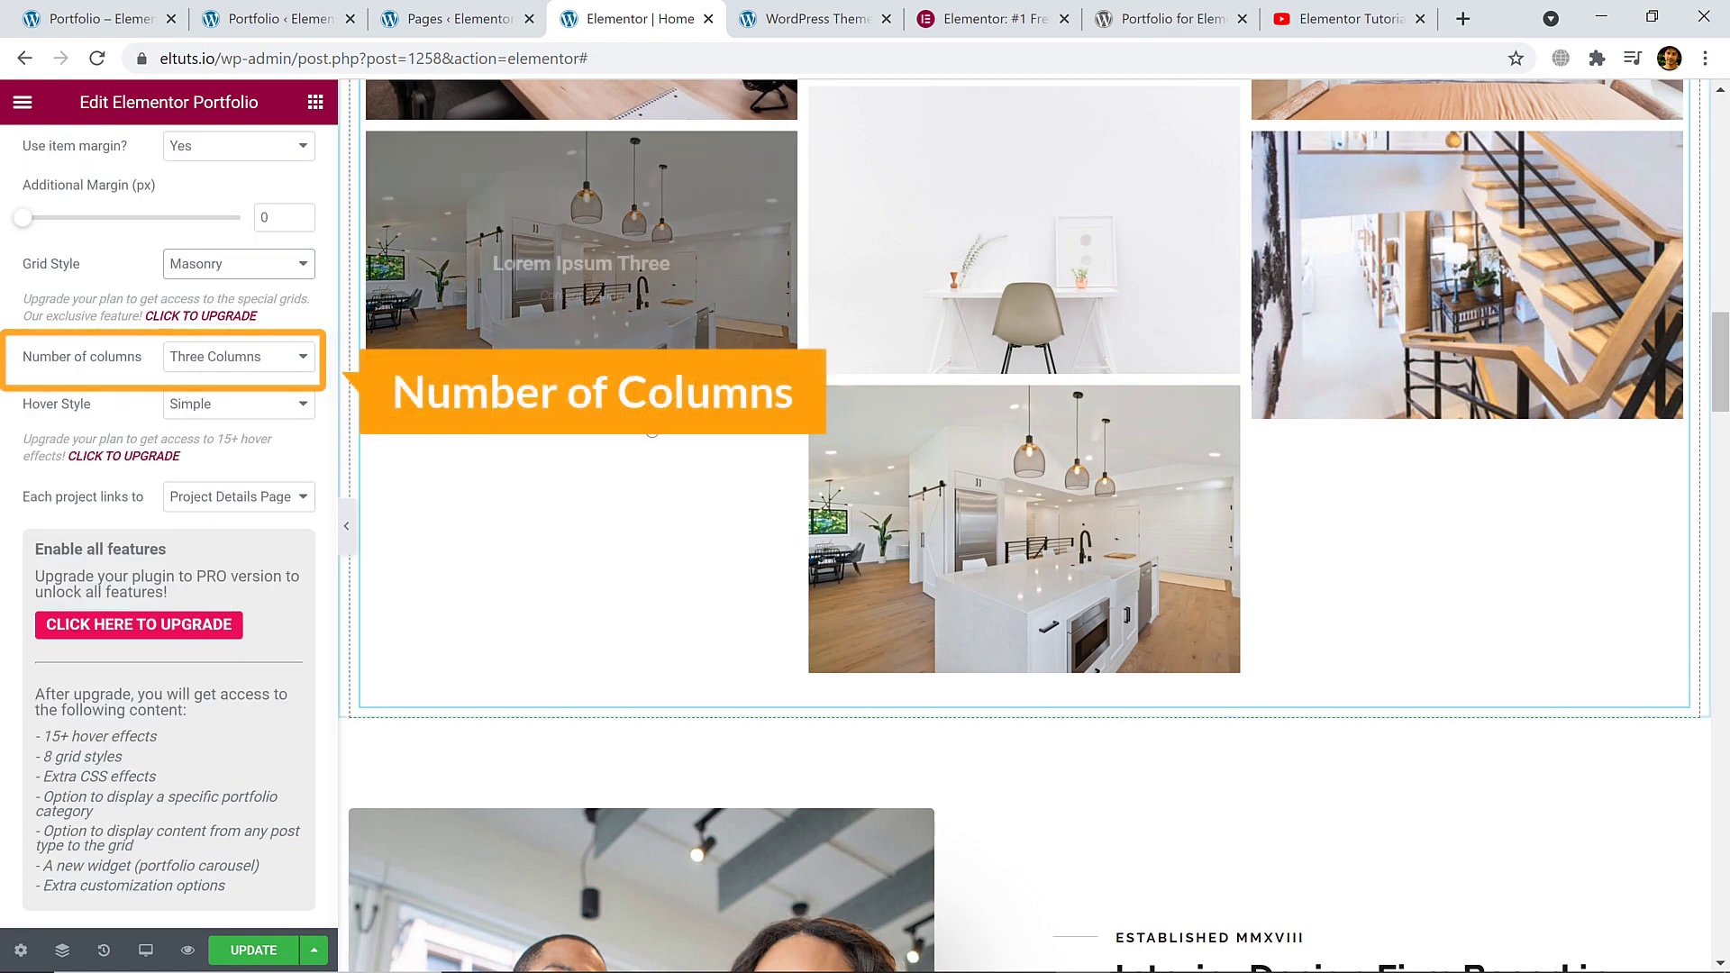
scroll(660, 451, up, 10)
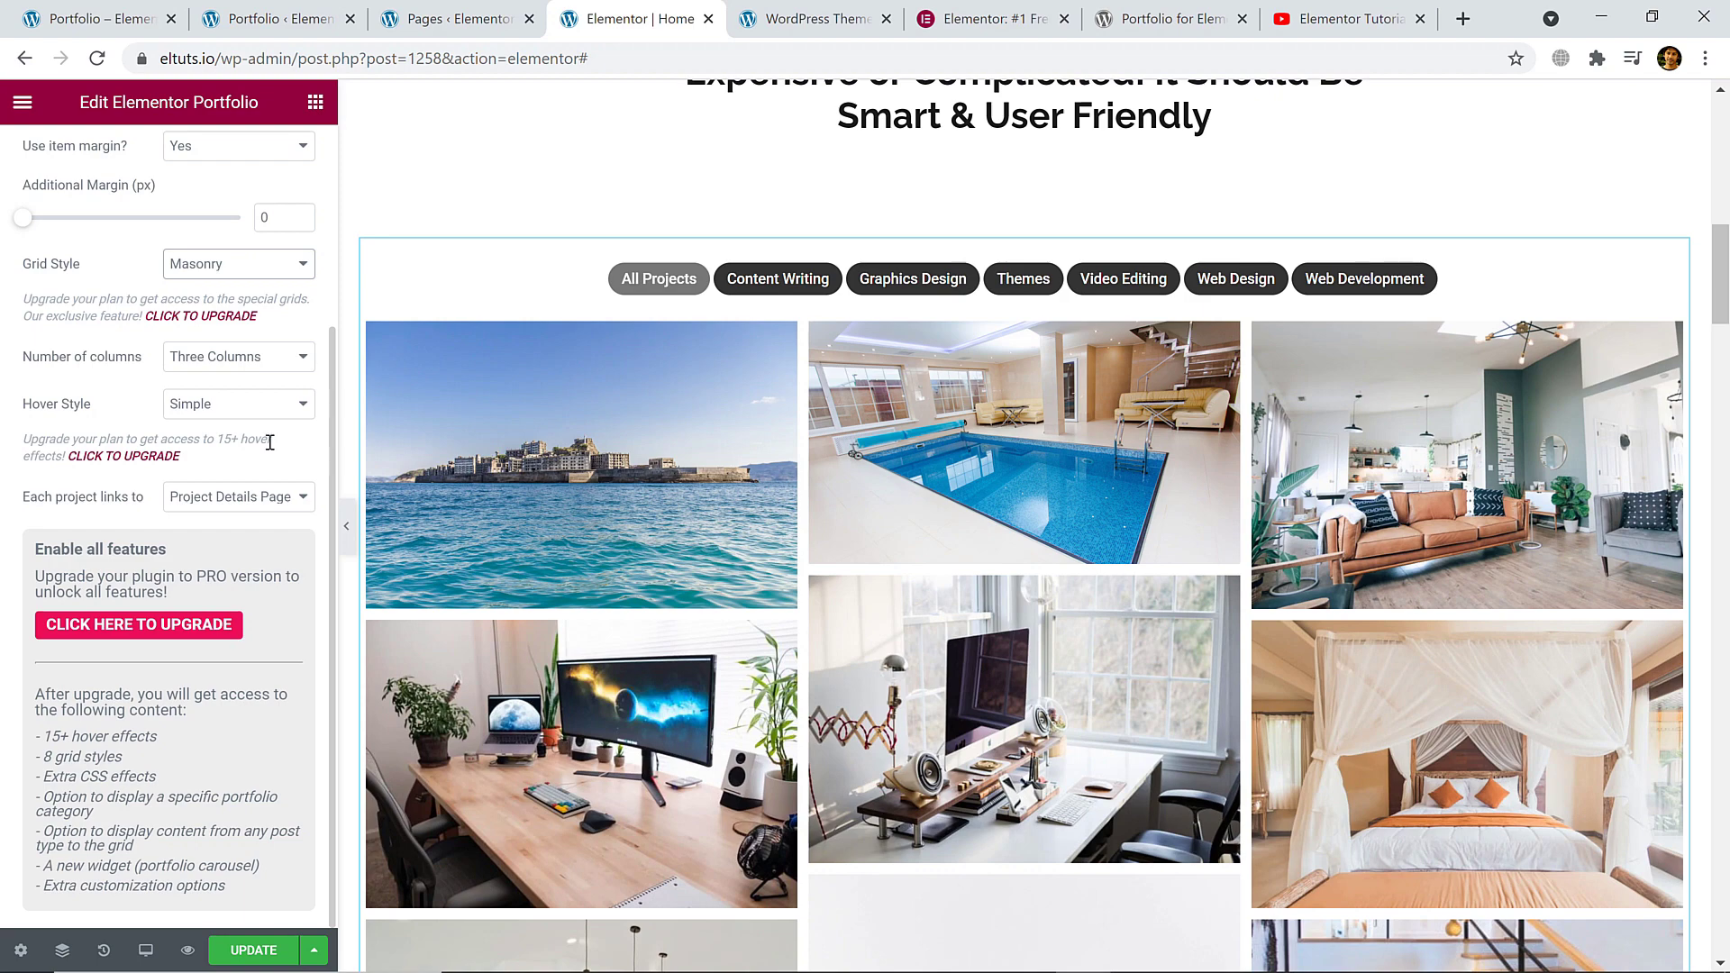
click(284, 360)
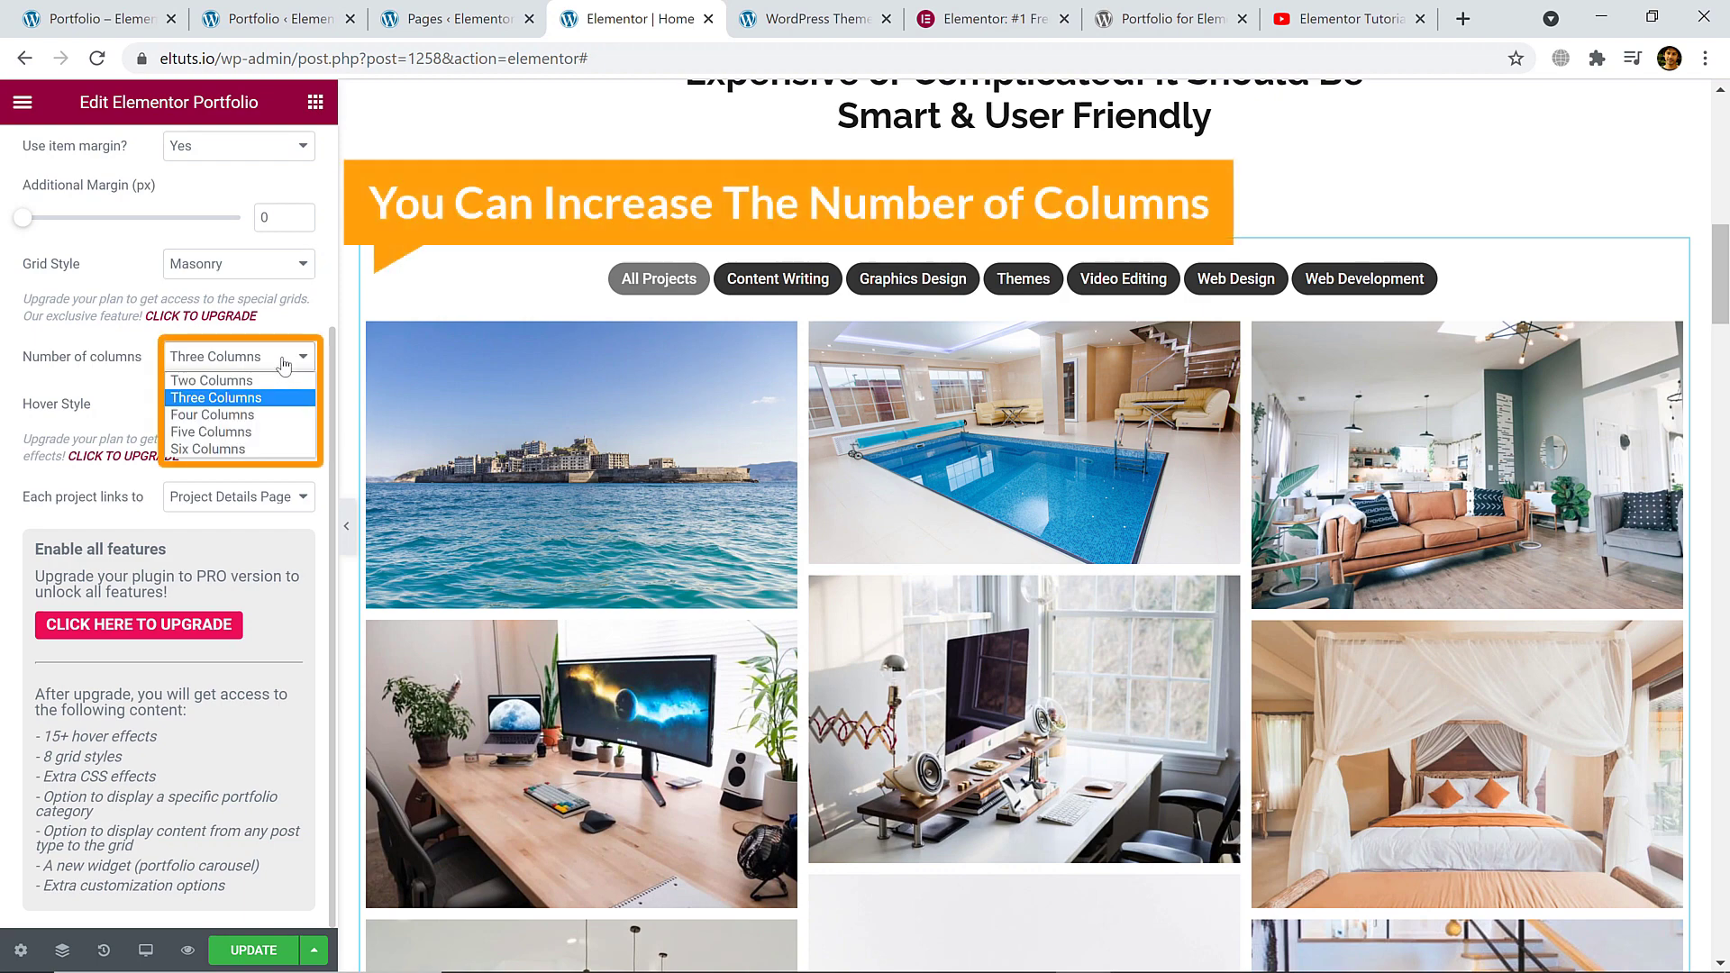
click(253, 415)
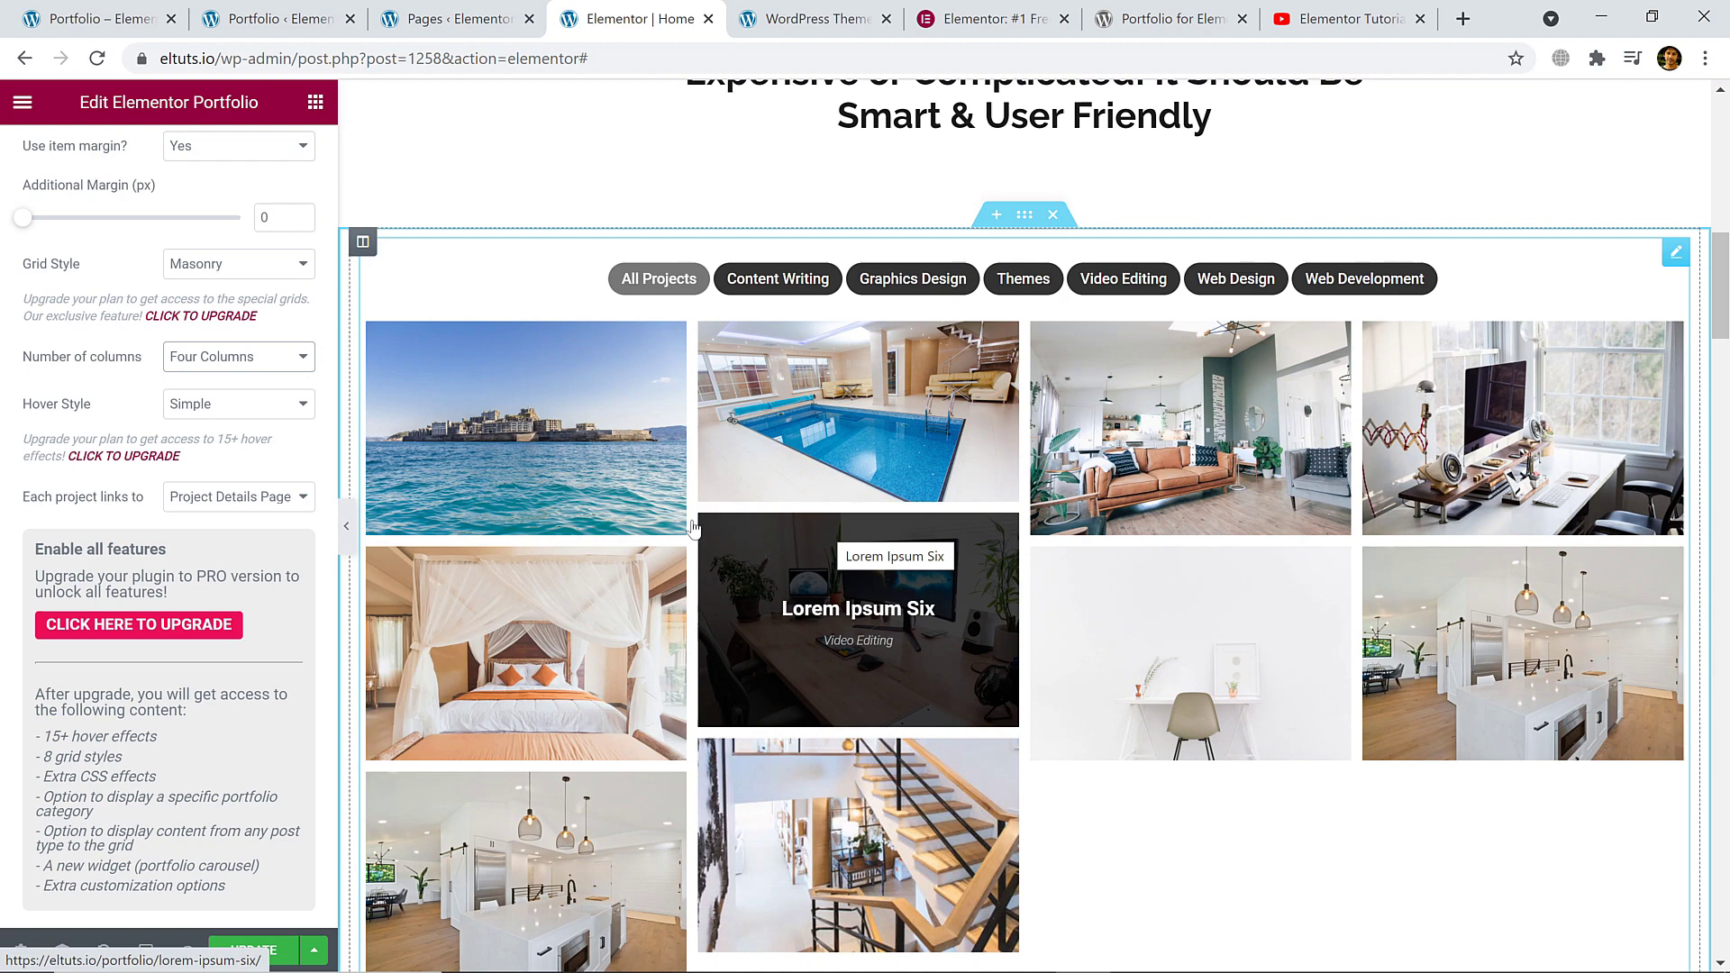
click(287, 357)
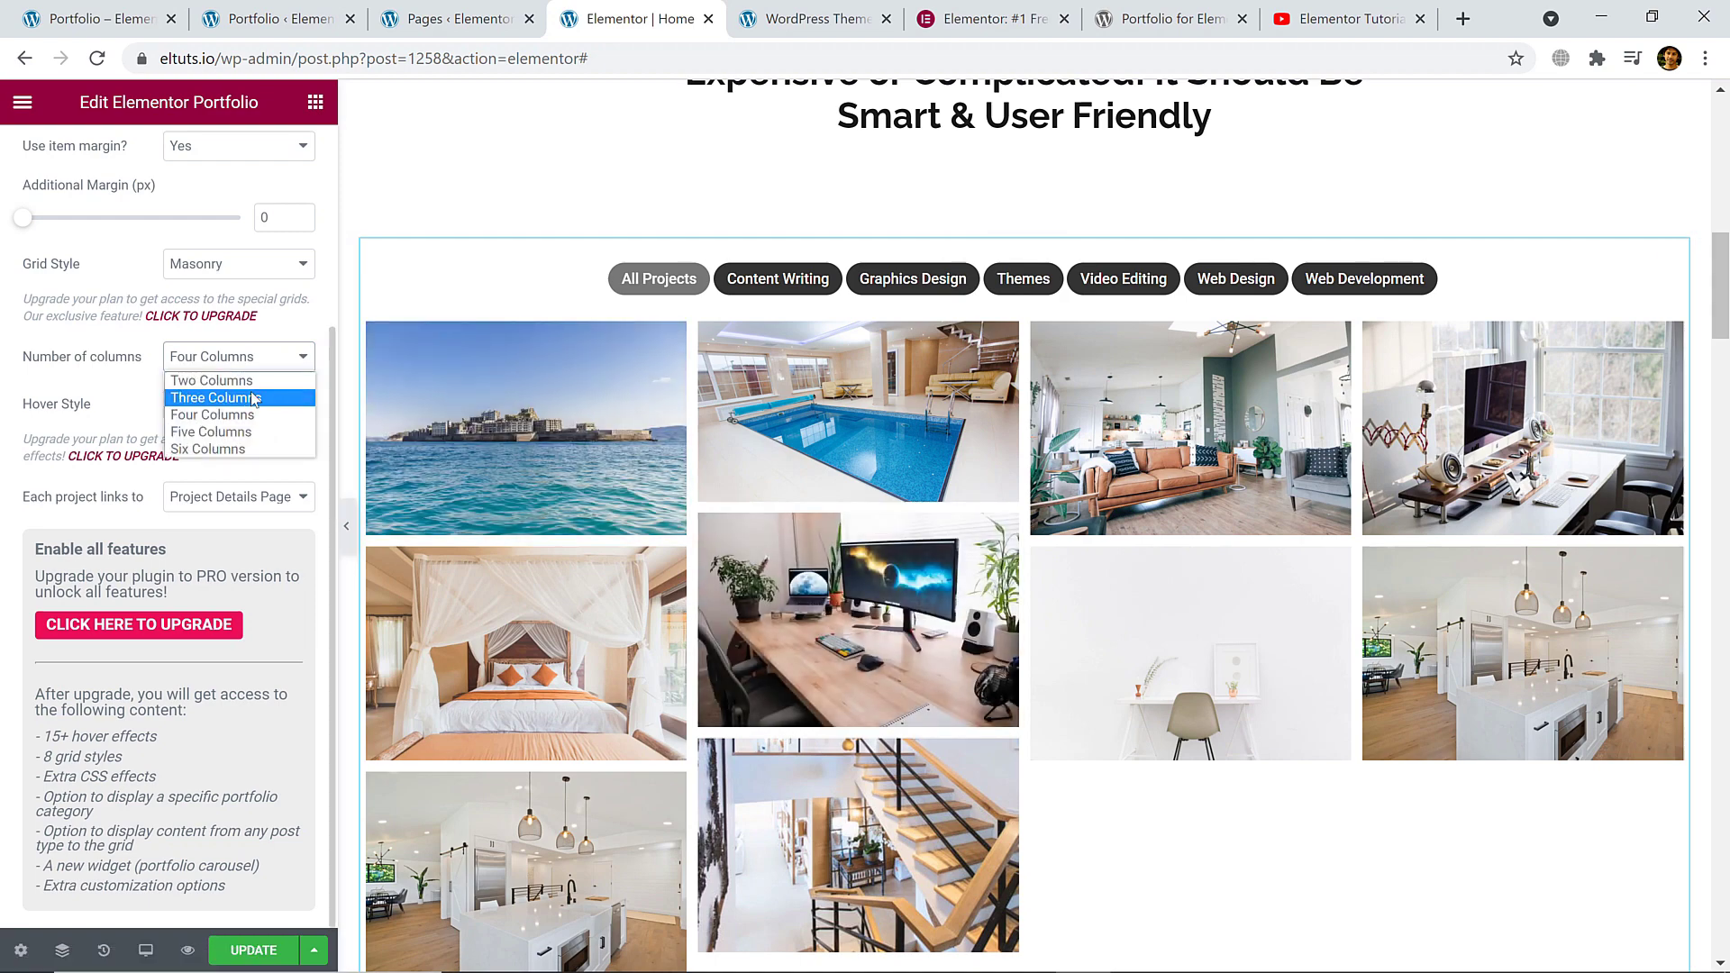
click(255, 399)
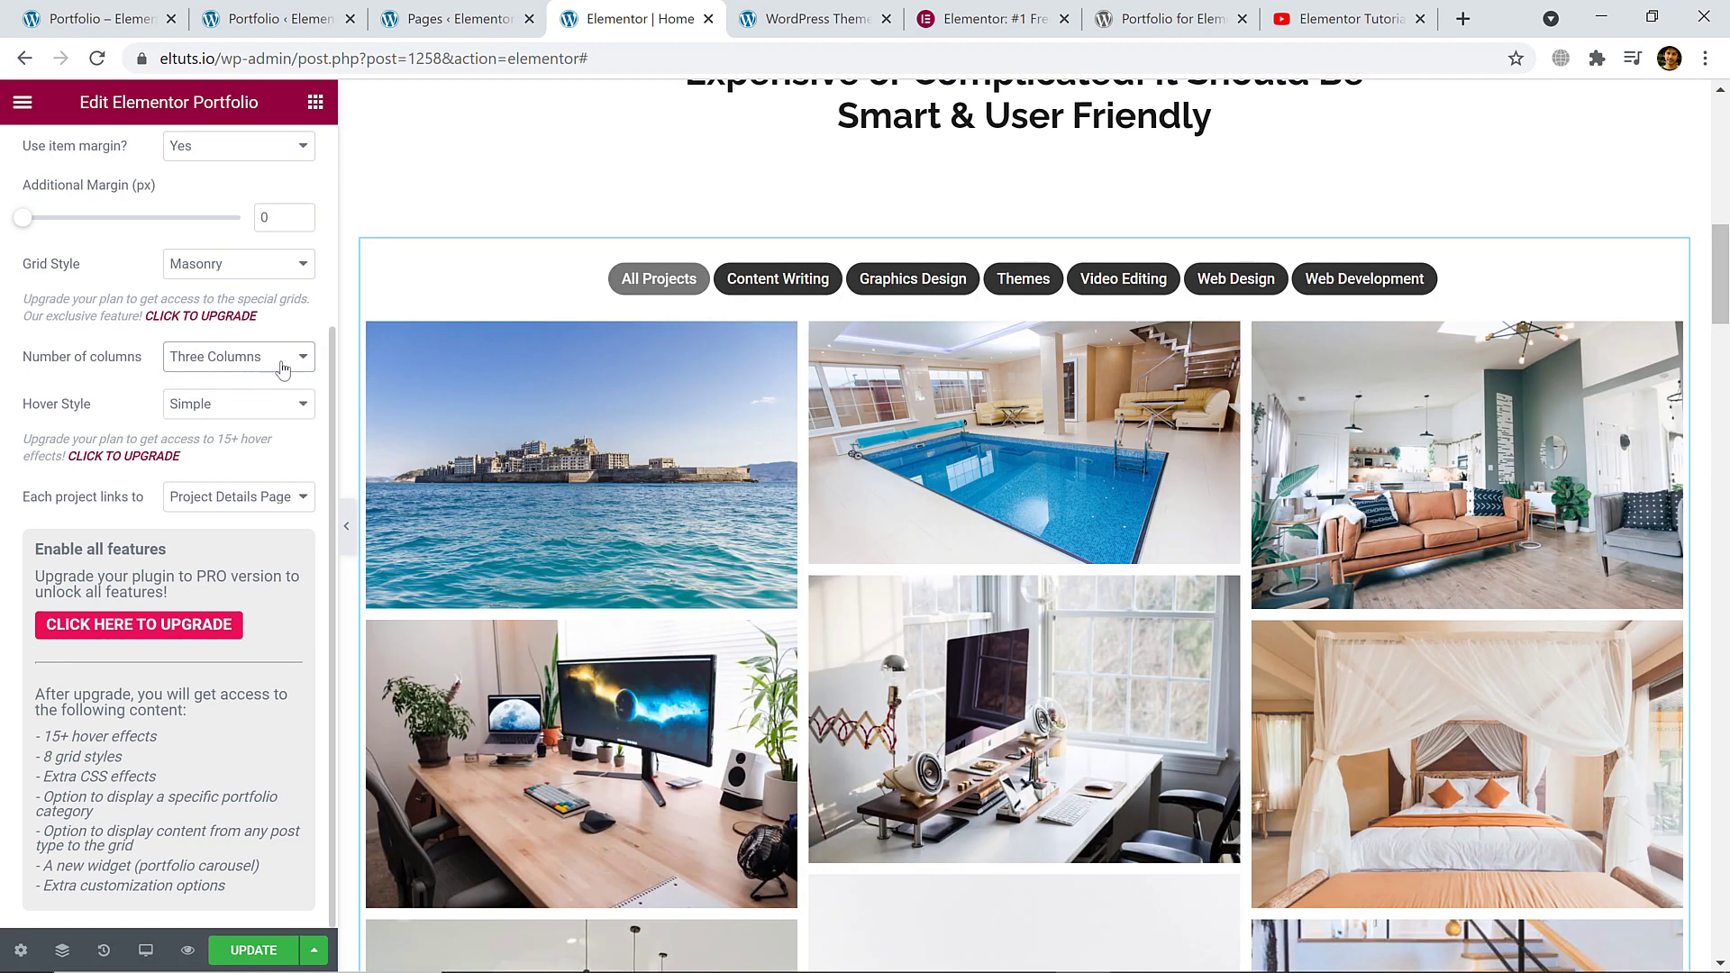
click(283, 365)
click(263, 416)
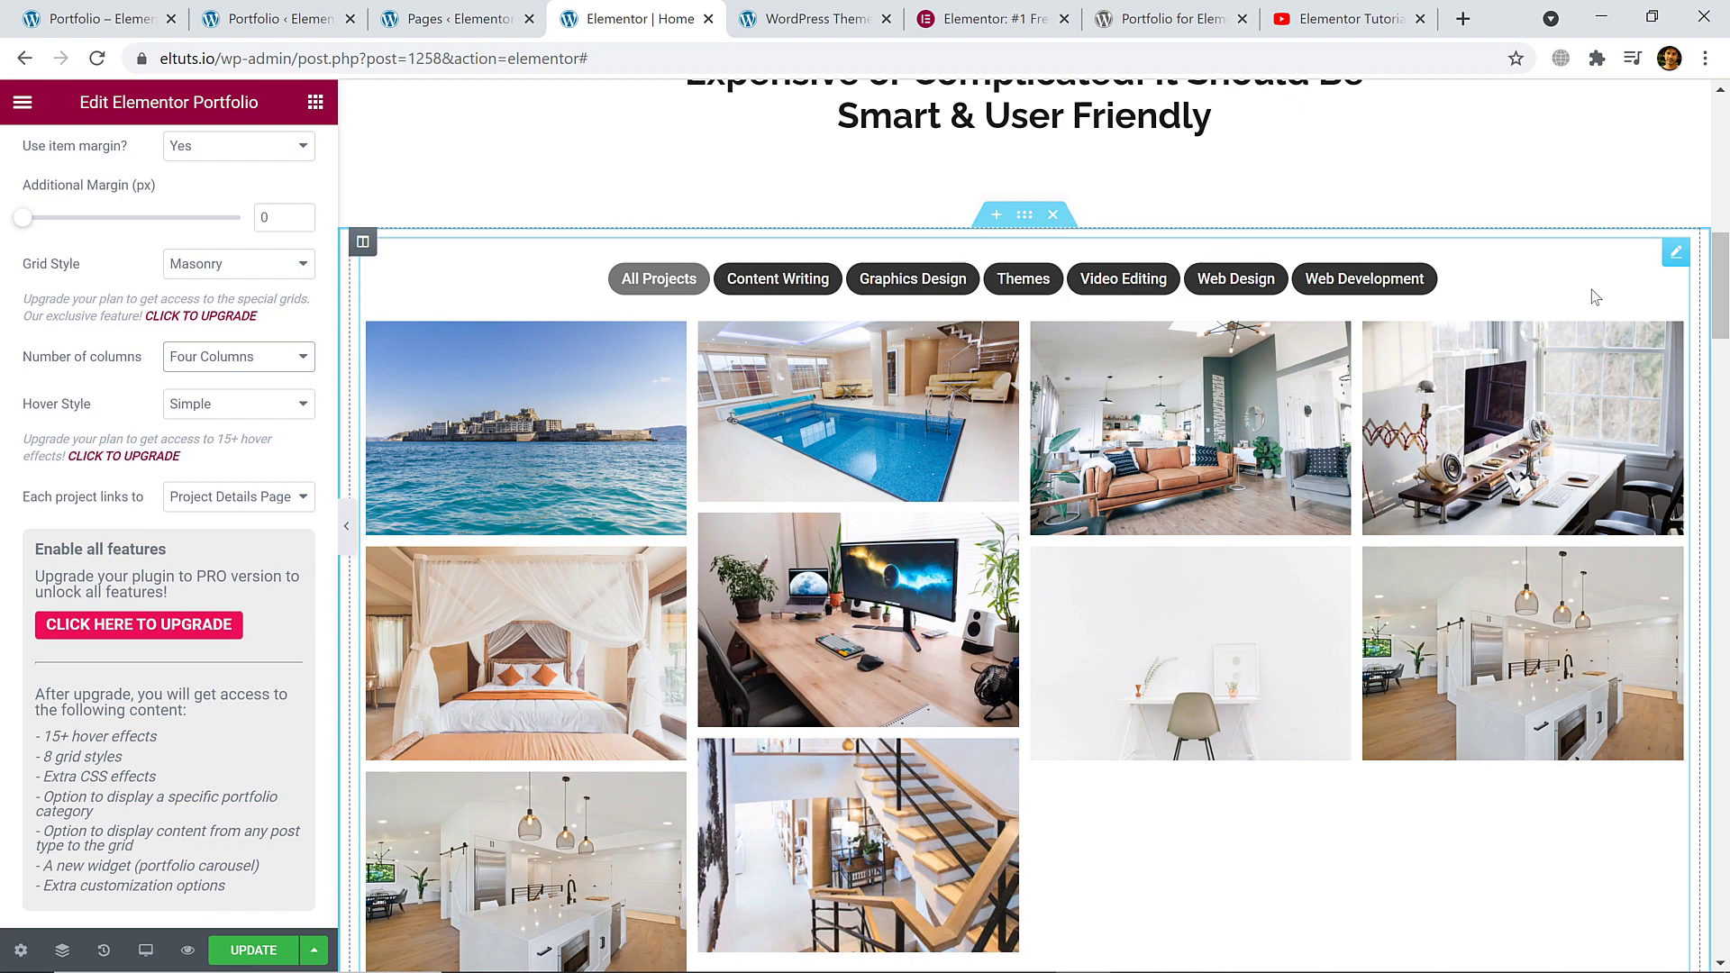
click(290, 360)
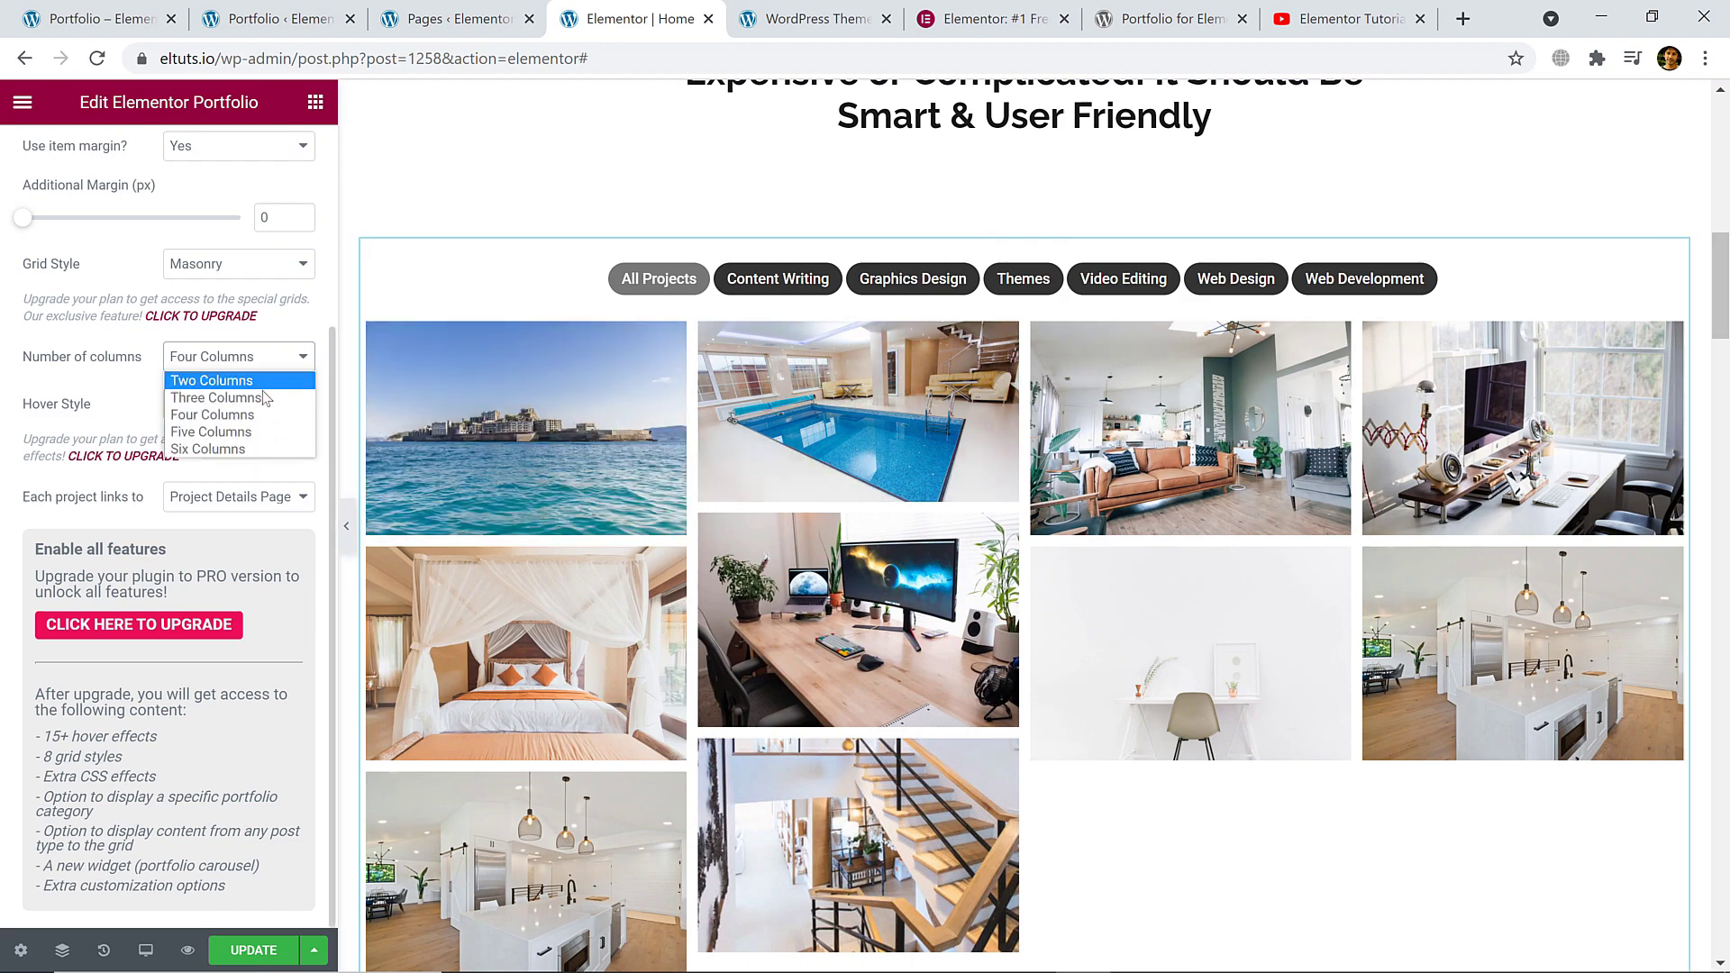
click(263, 397)
- Set the hover style of the portfolio items to From Bottom
click(267, 407)
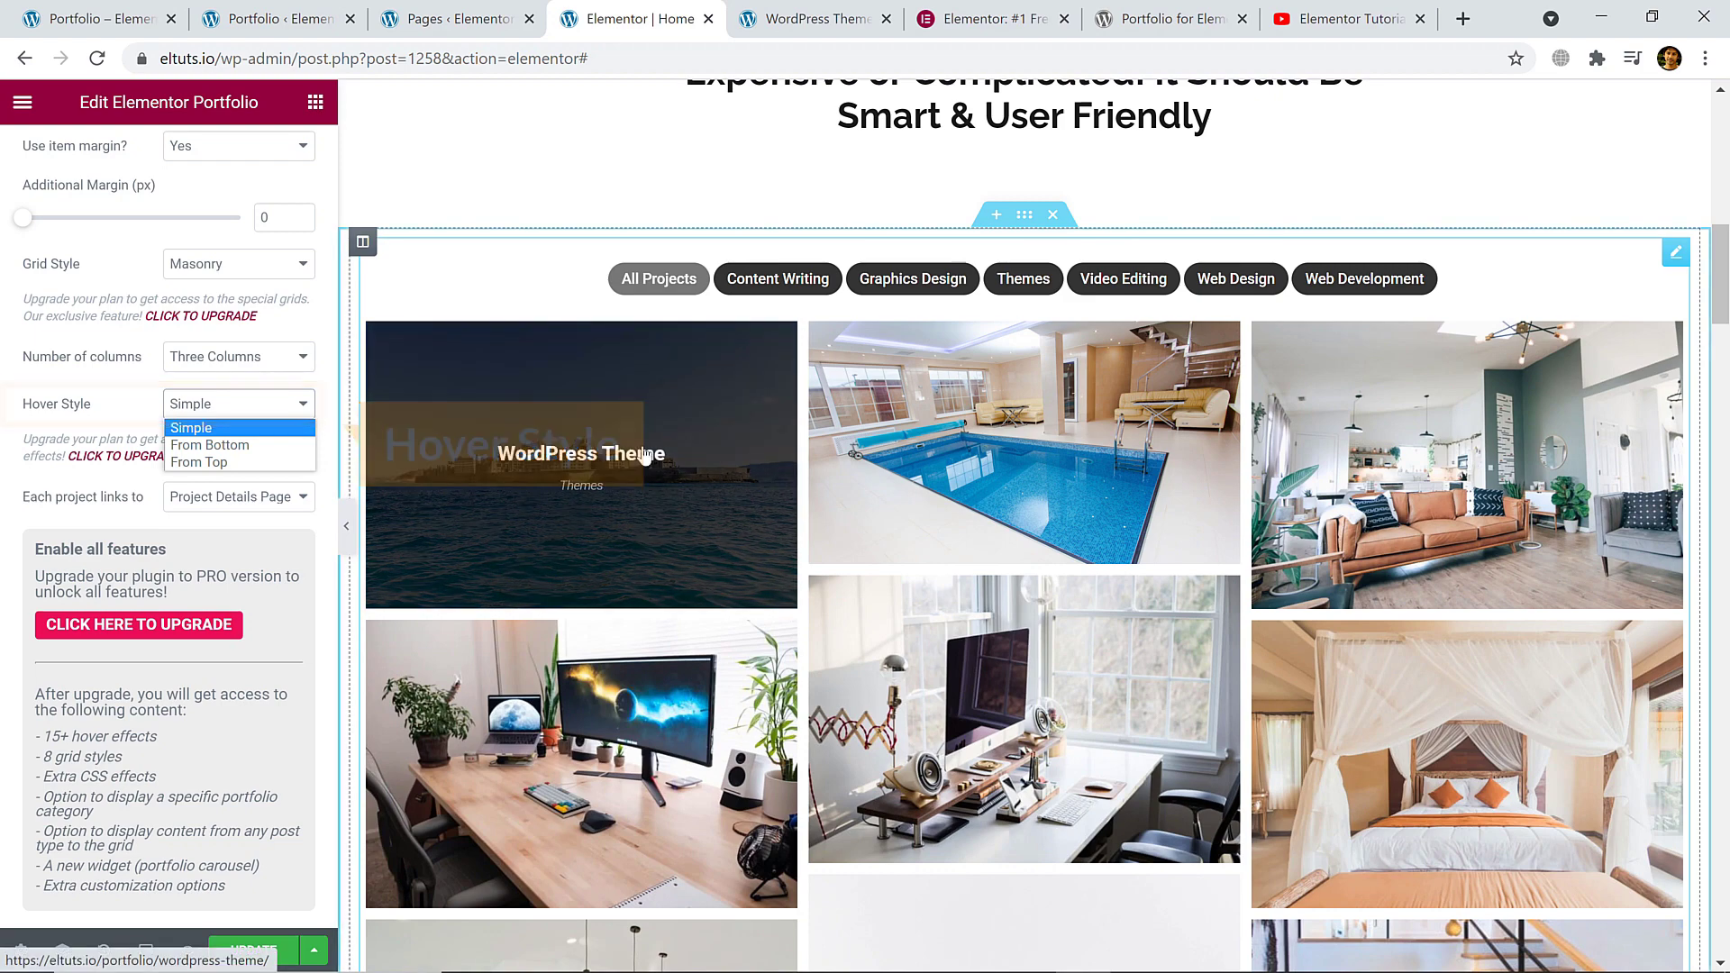
click(236, 445)
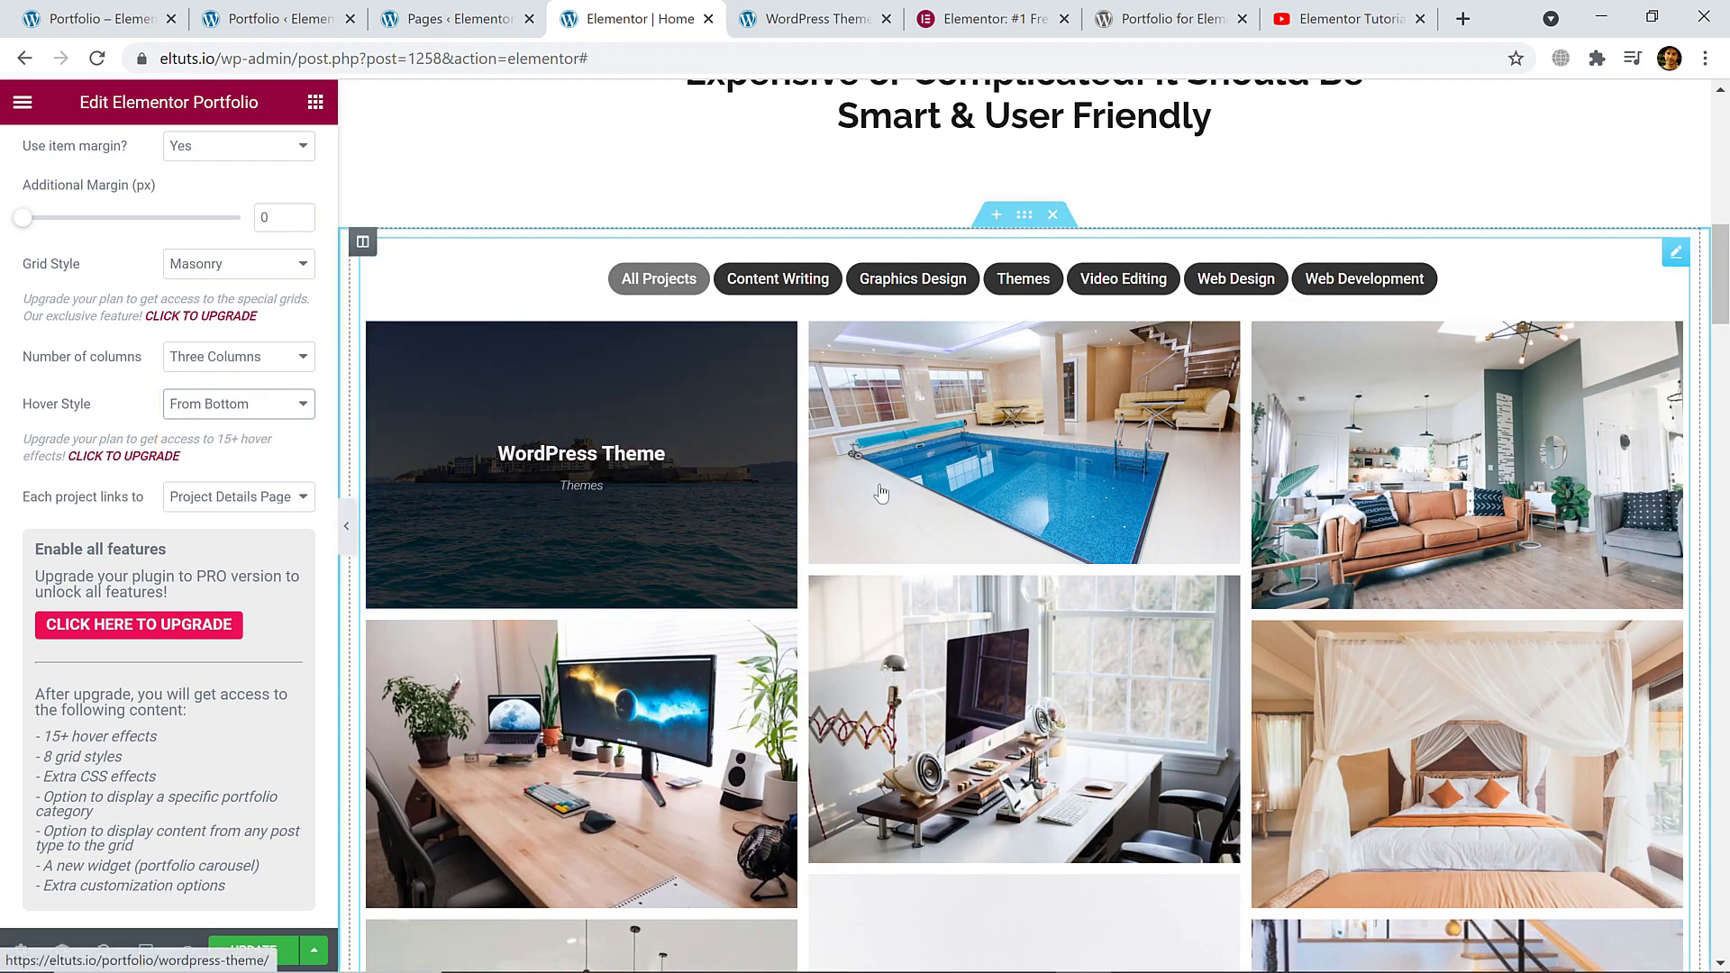
- Set the hover style of the portfolio items to From Top
click(297, 405)
click(290, 457)
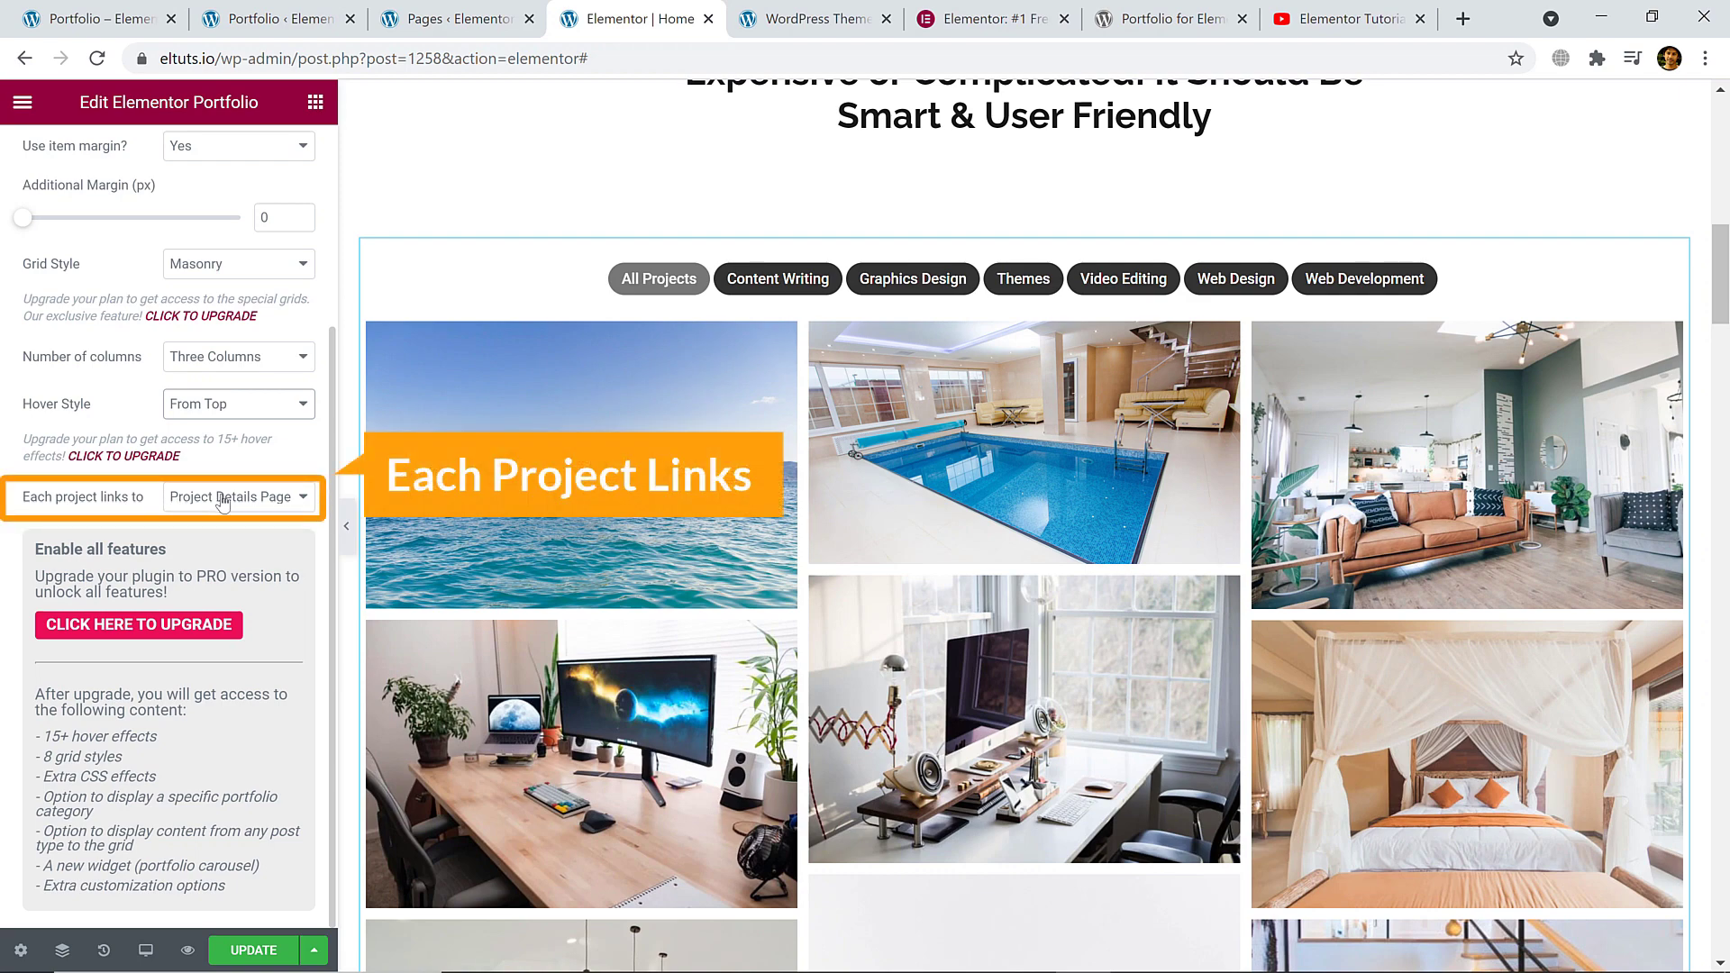
- View a project image in the demo portfolio's lightbox and set each project to link to Featured Image into Lightbox
click(99, 18)
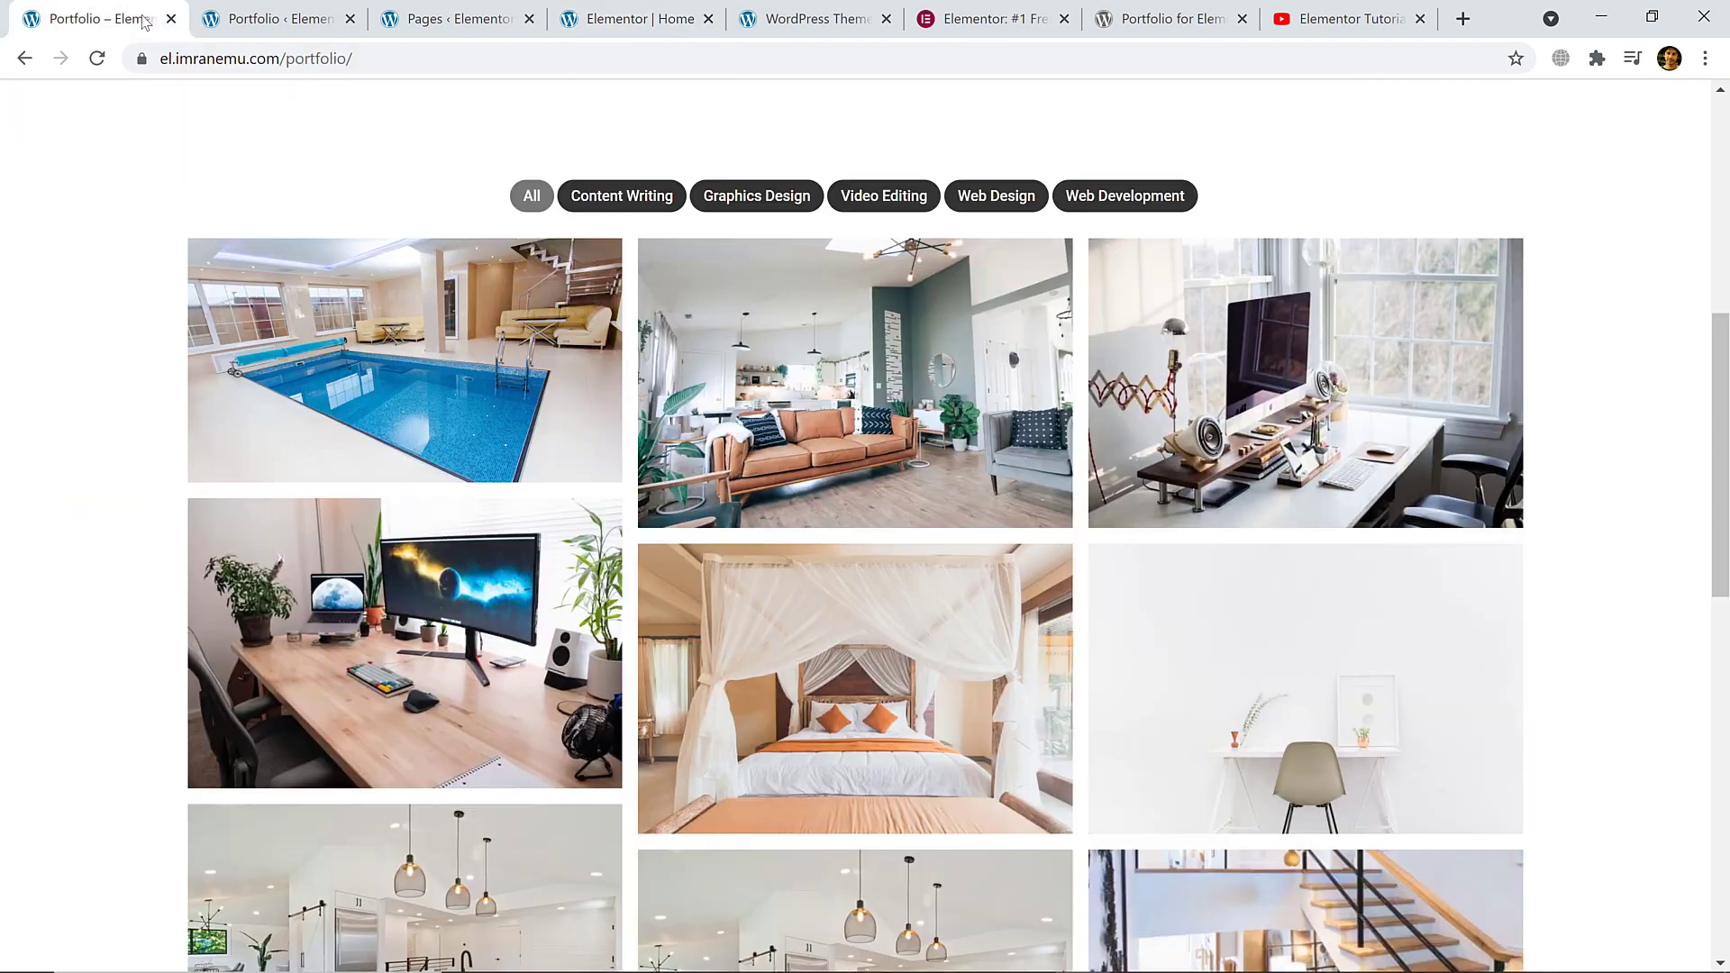
click(797, 418)
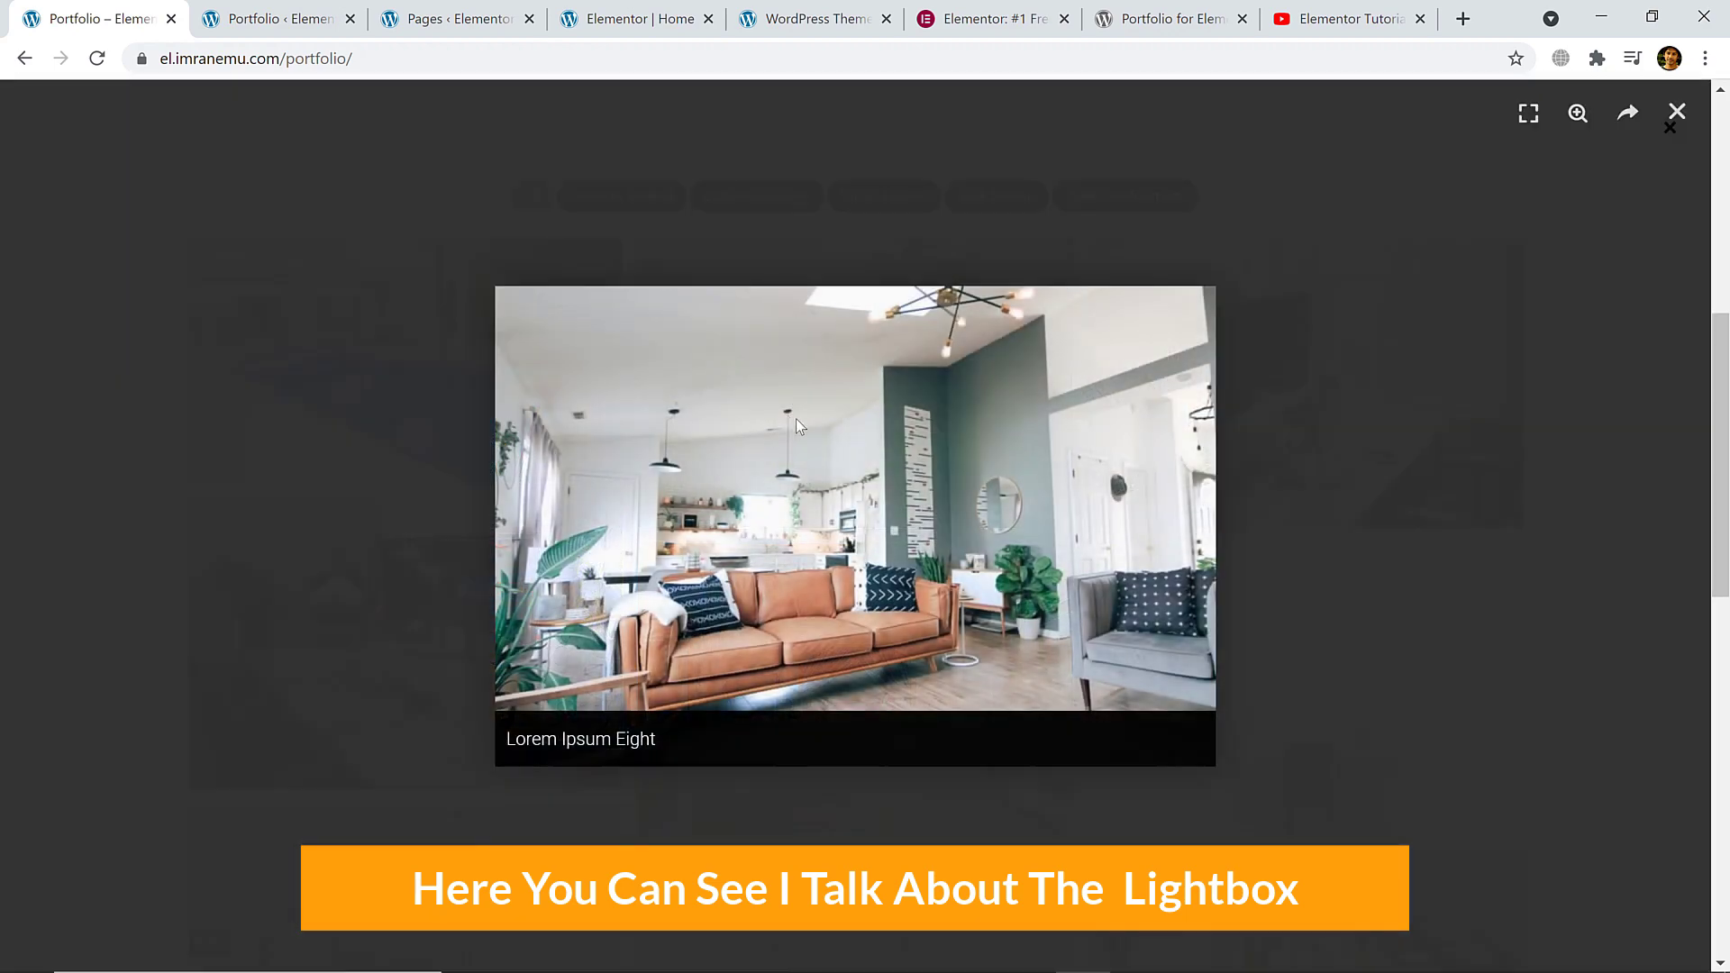
click(779, 20)
click(640, 14)
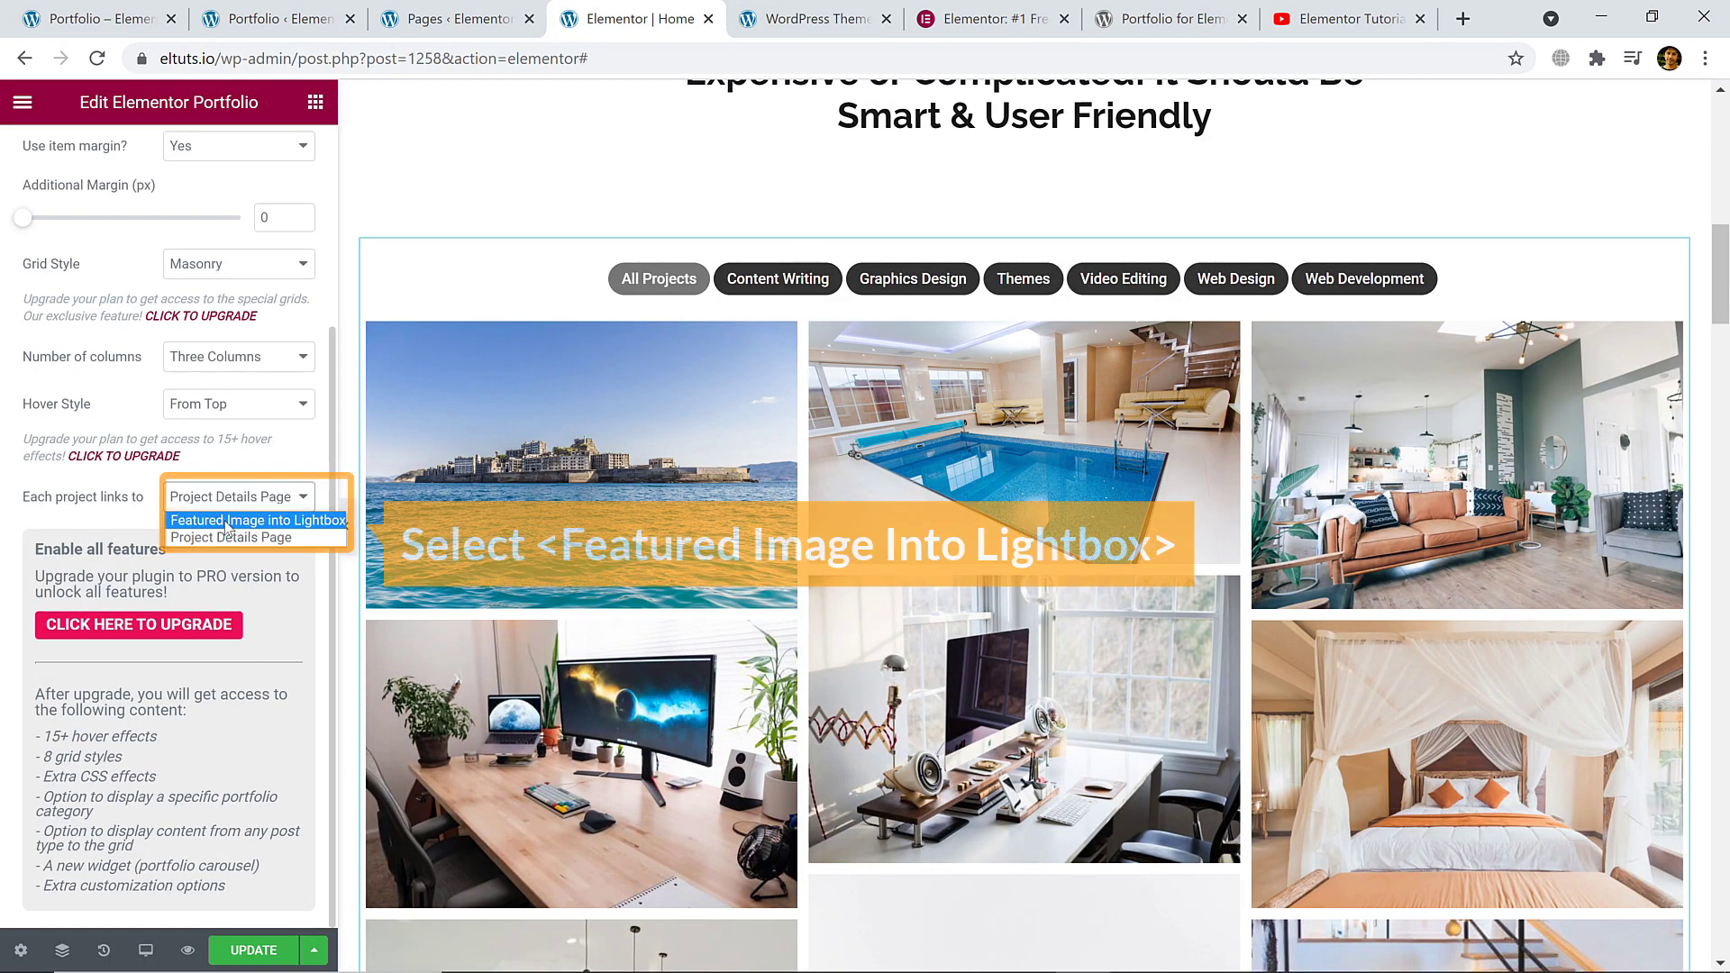
click(227, 523)
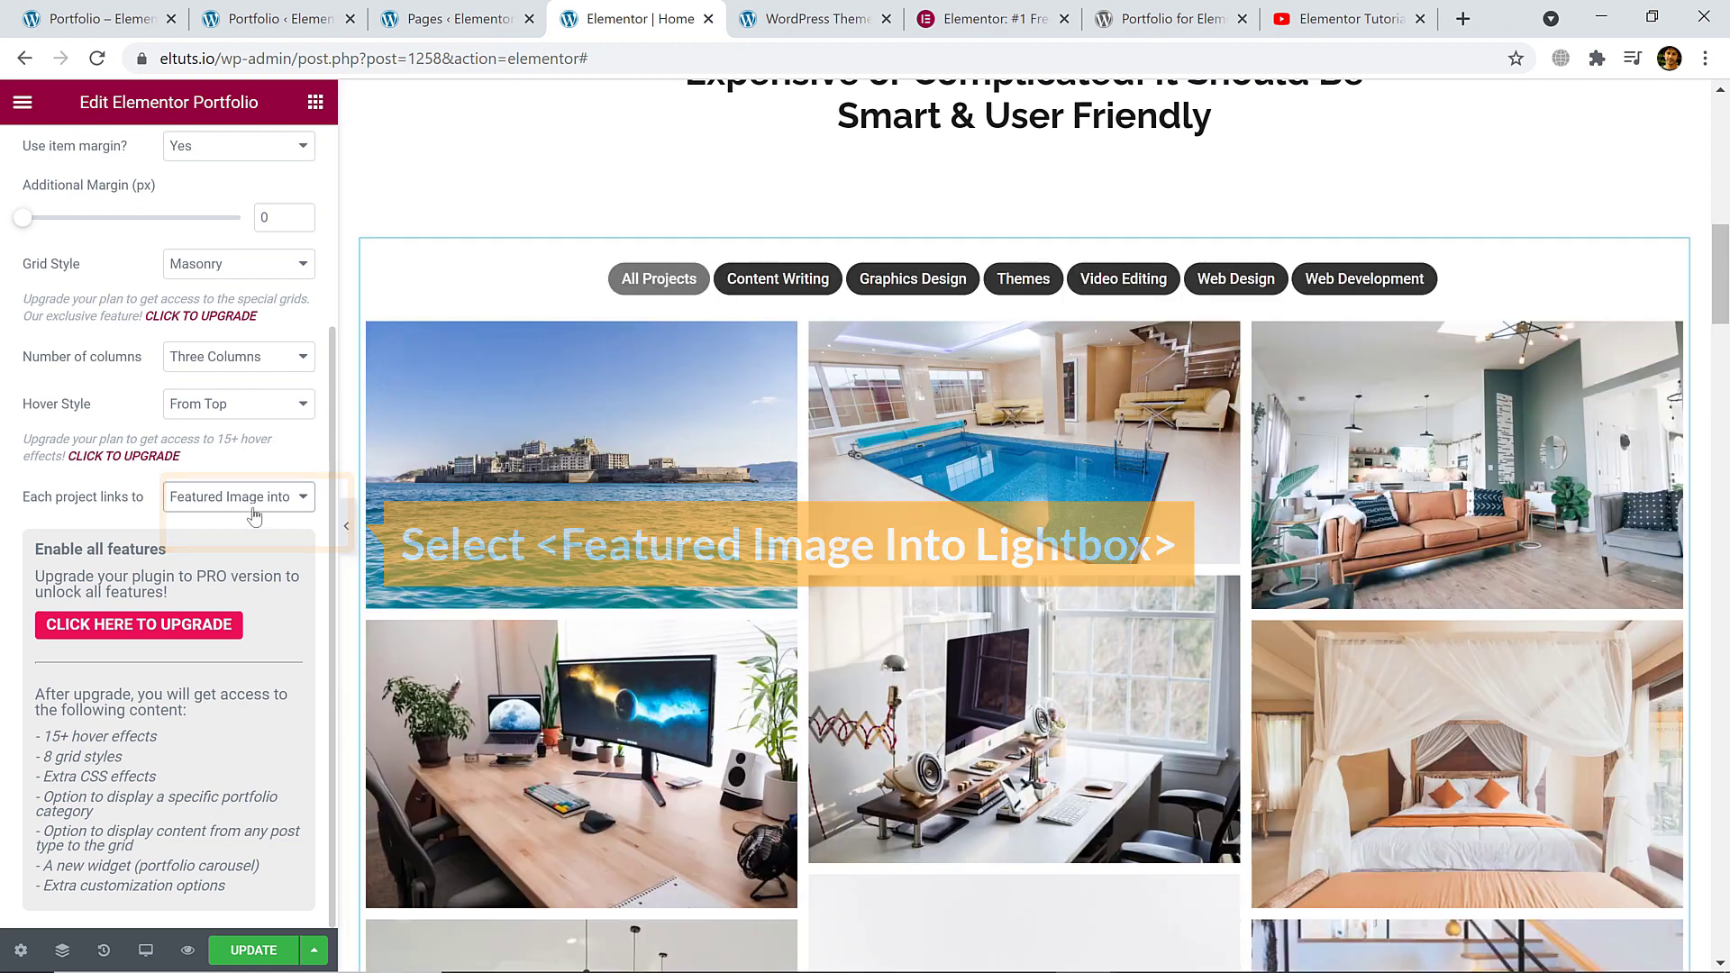
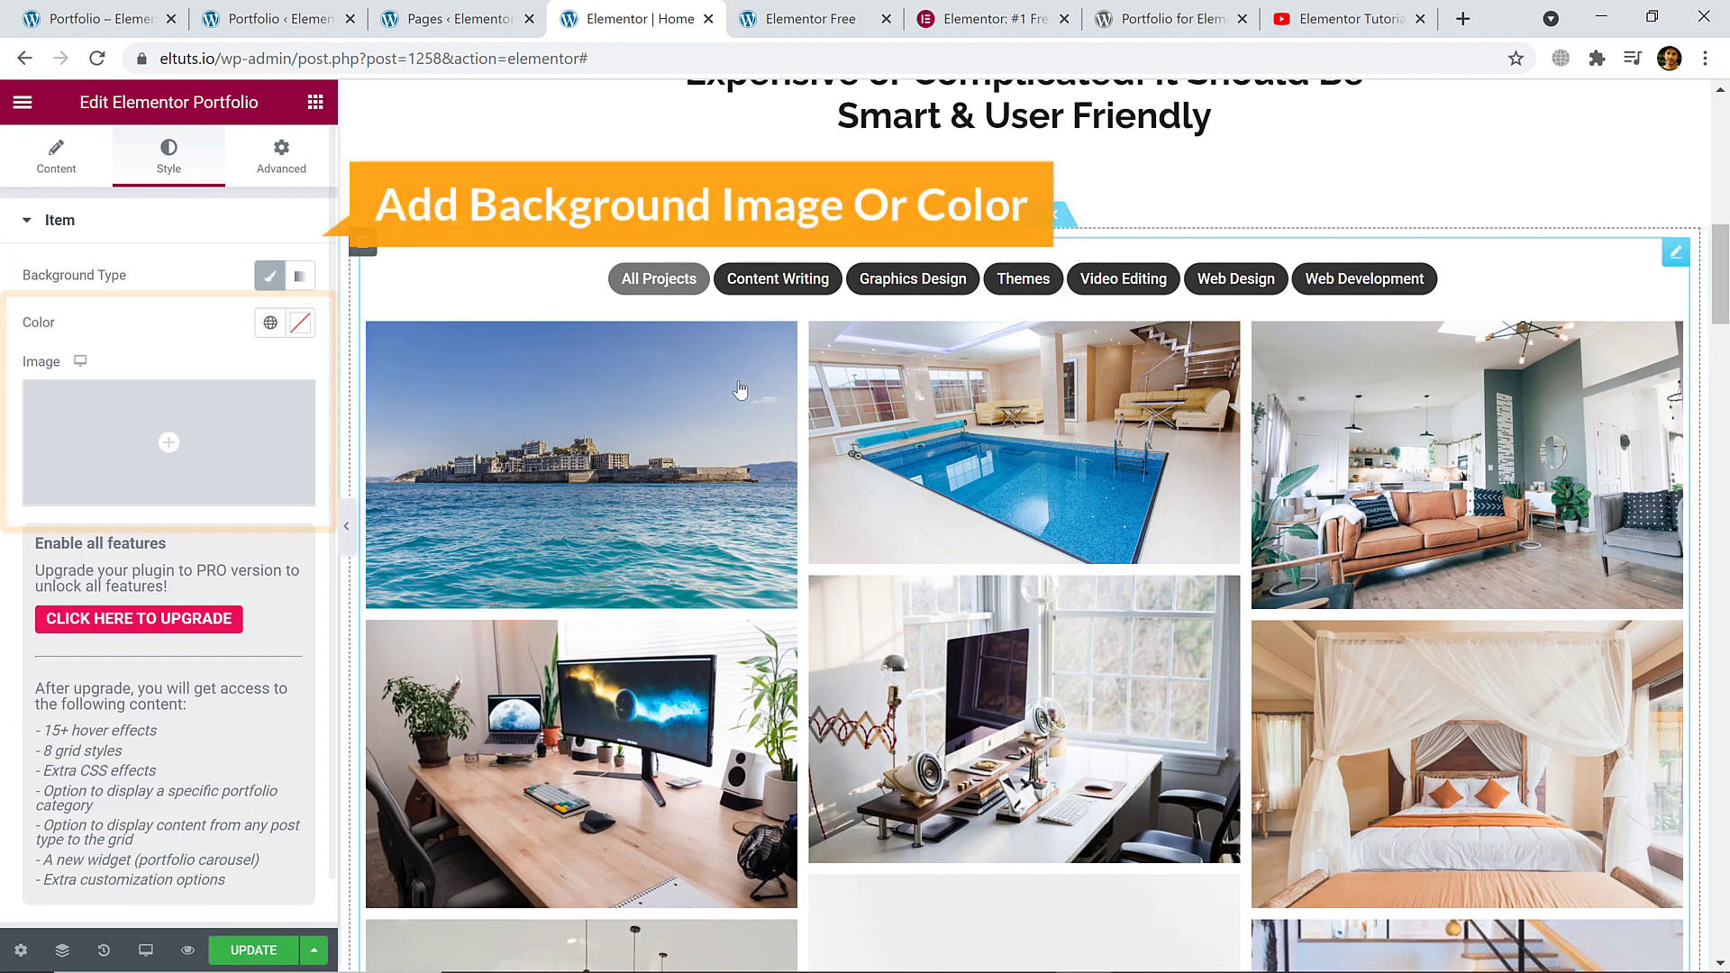
- Try the red background colour #D81A1A for the portfolio items and check the hover overlay in the grid
scroll(1711, 378, down, 4)
scroll(630, 406, down, 3)
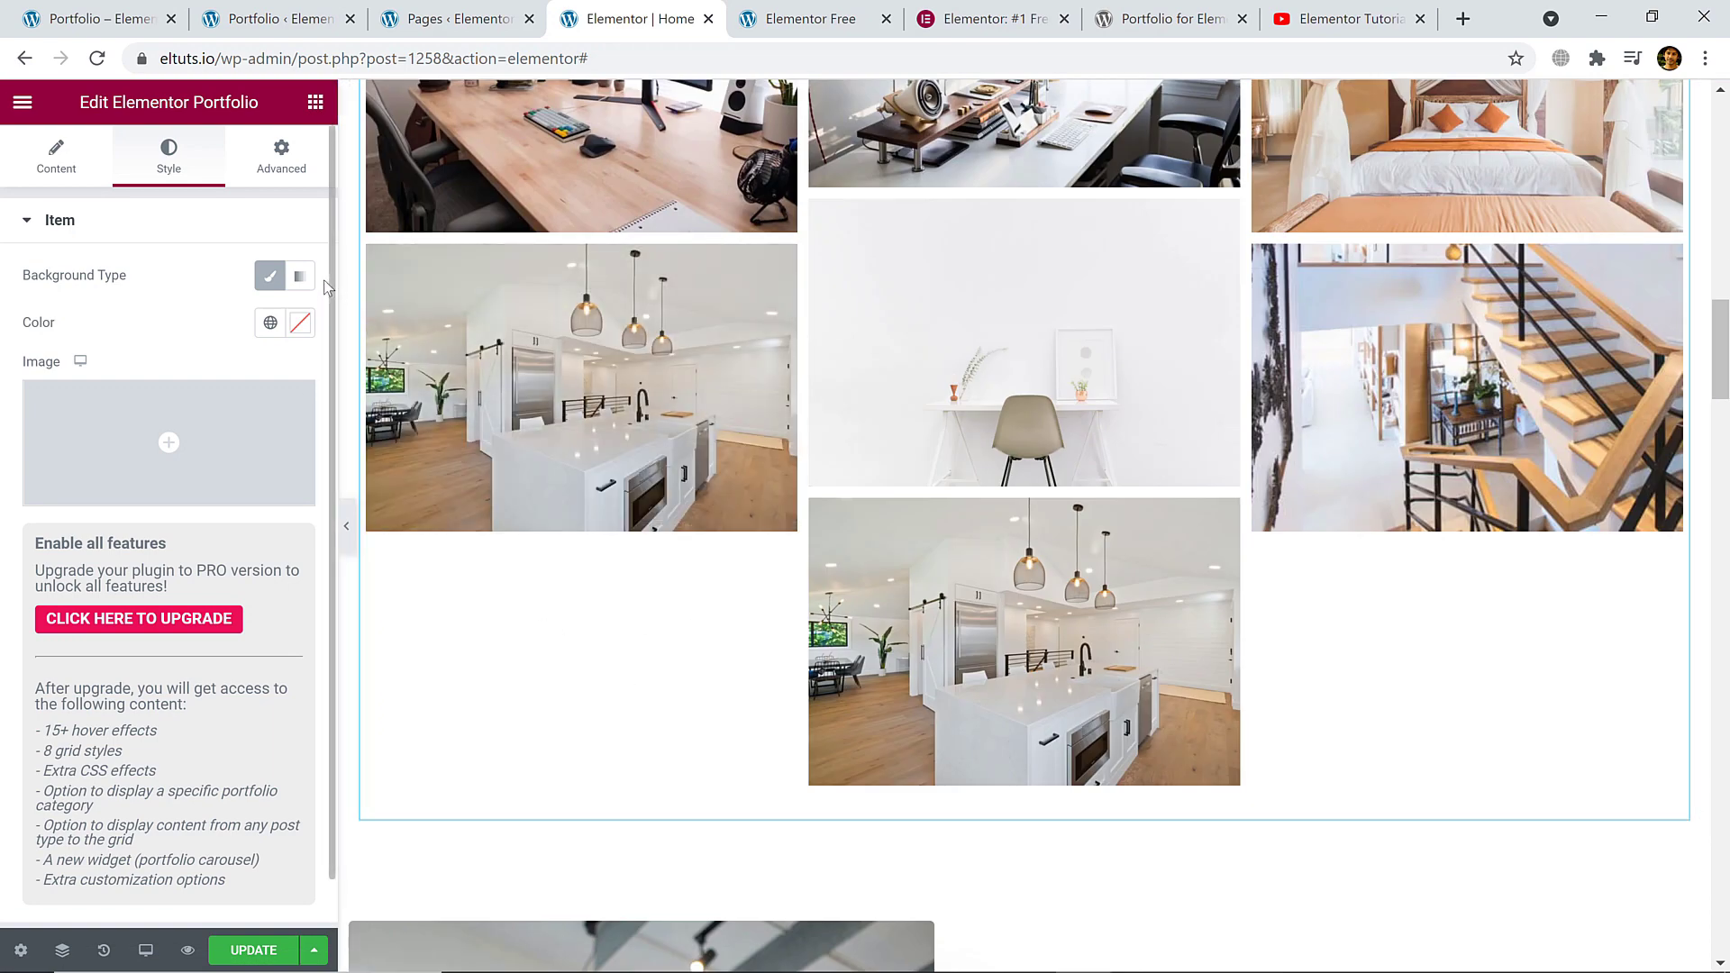
click(300, 322)
click(268, 434)
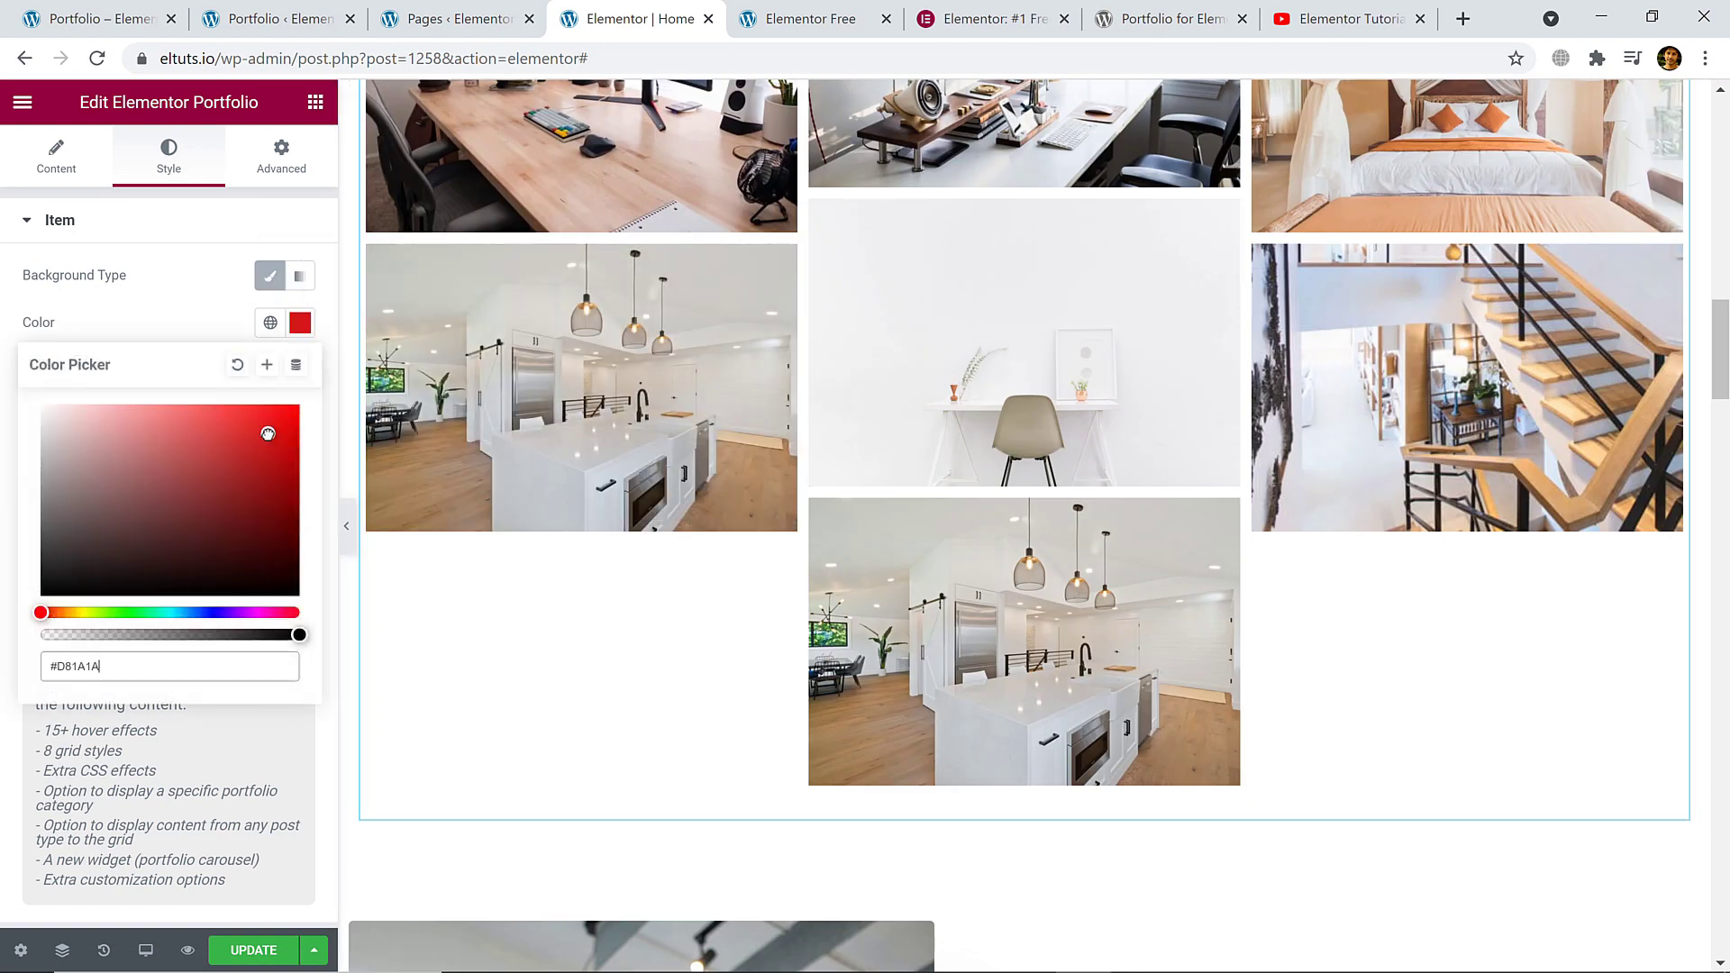
key(Escape)
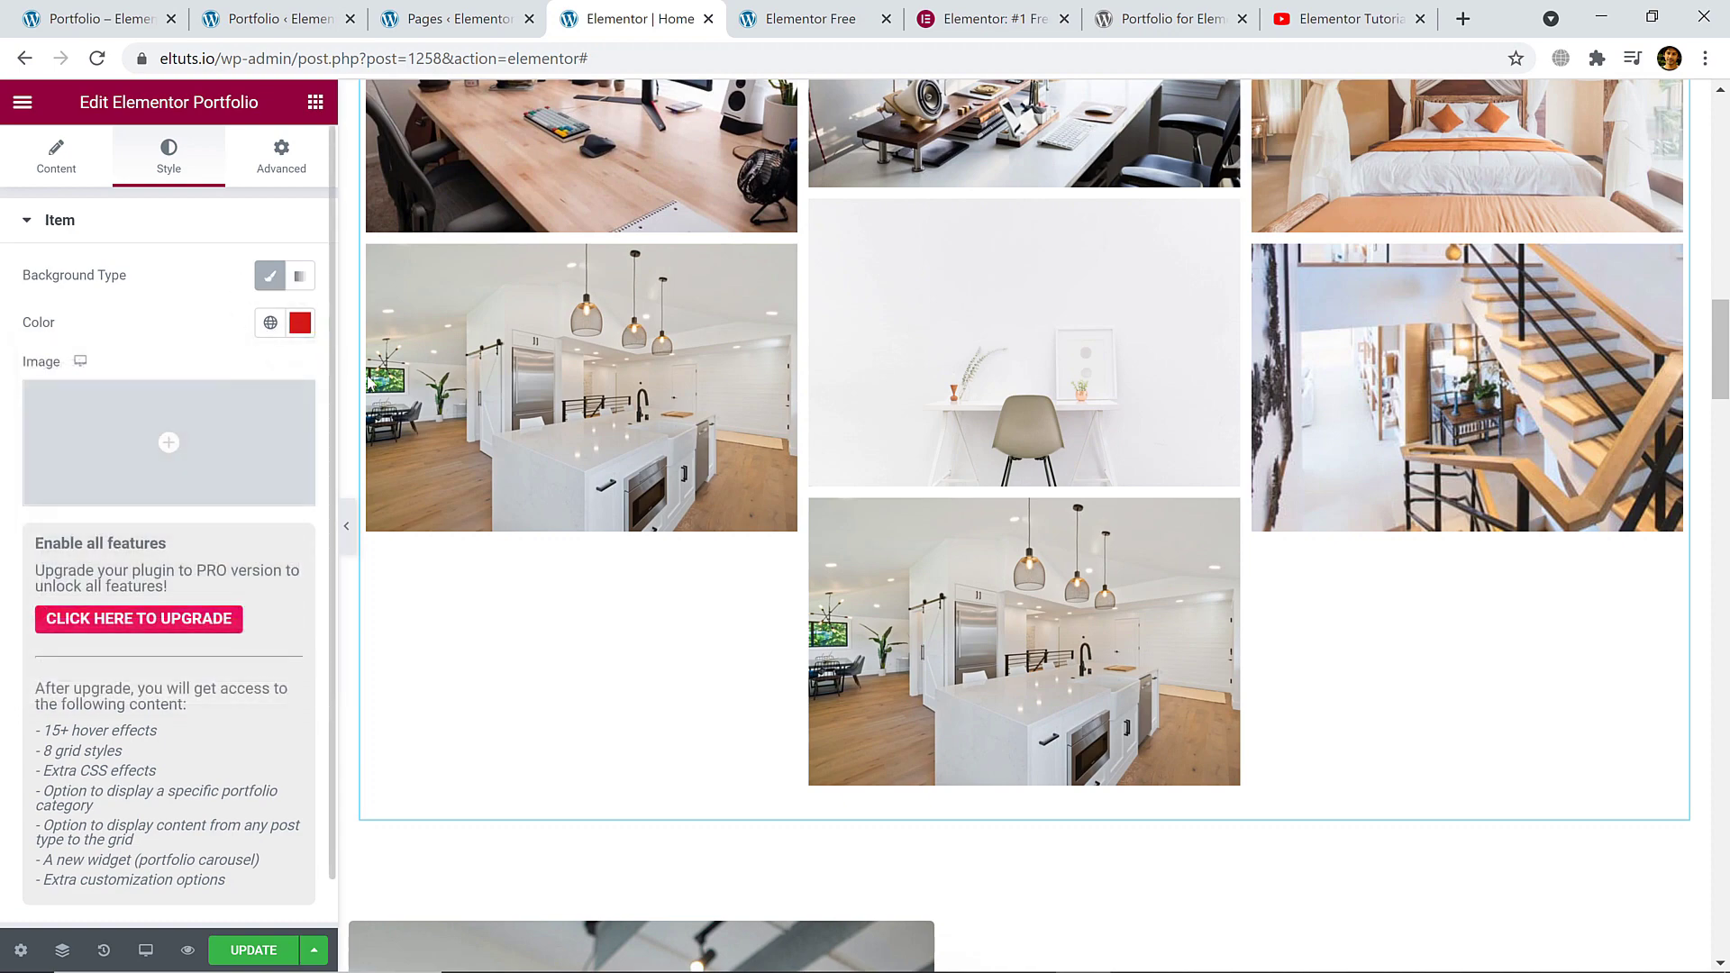
scroll(633, 568, up, 5)
scroll(638, 557, up, 4)
scroll(636, 541, down, 3)
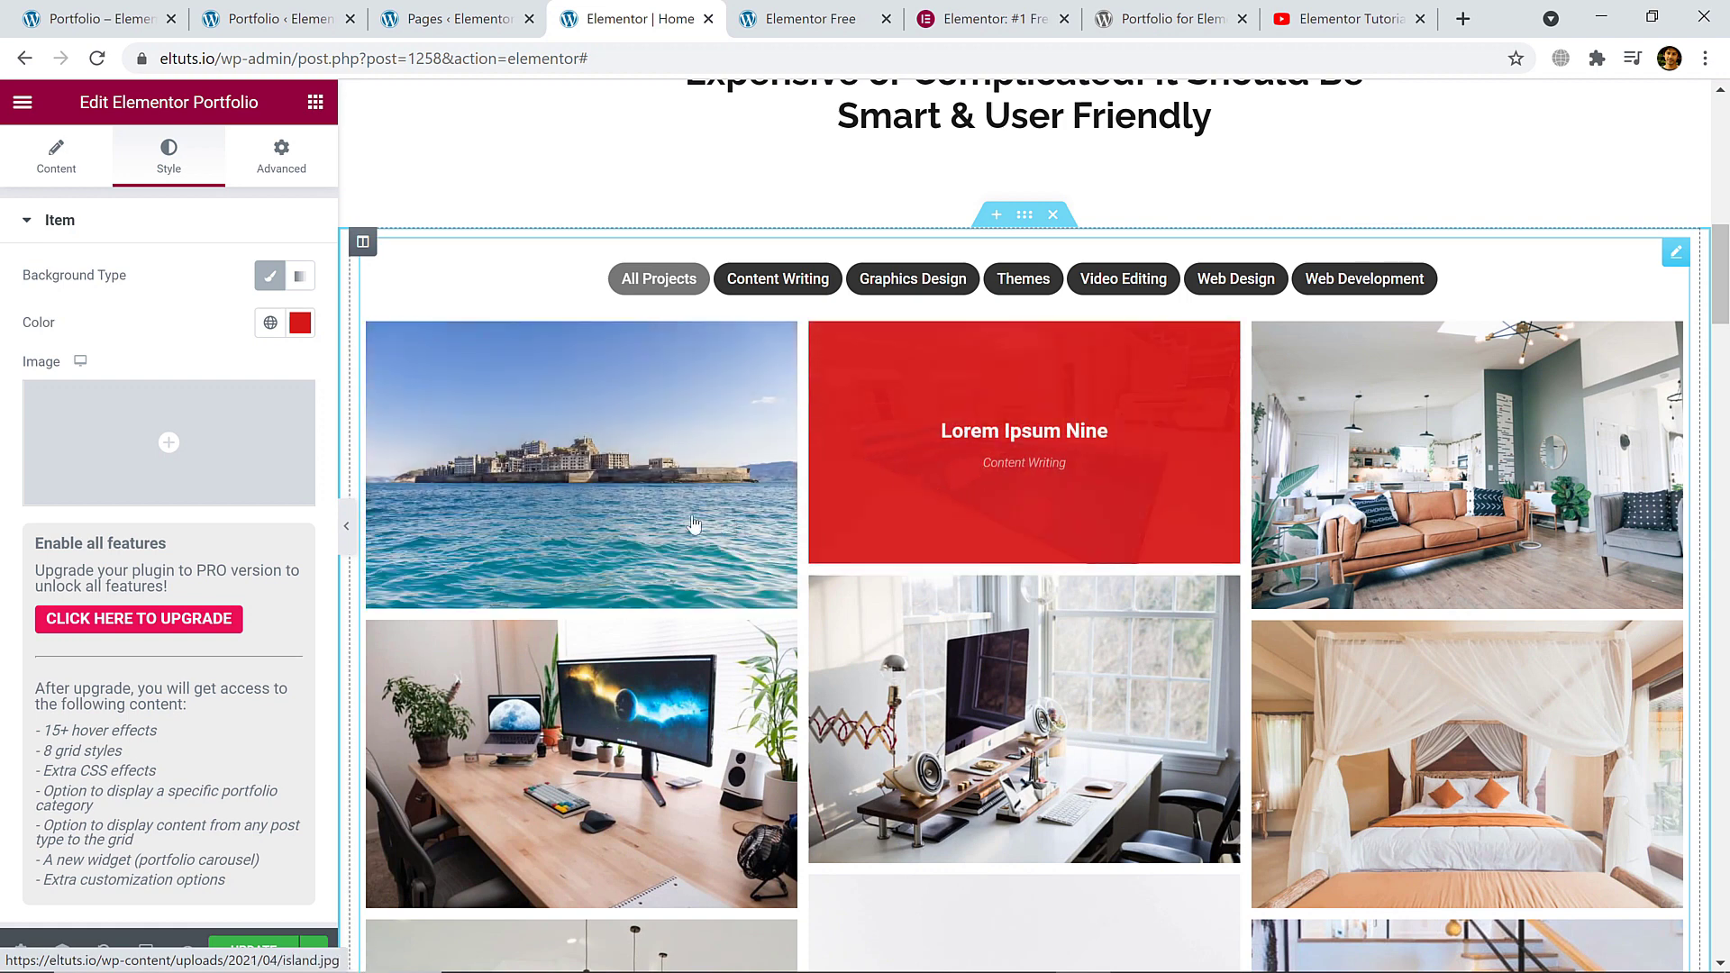
- Set the portfolio items' background colour to a semi-transparent purple, #992D93A6, and check the hover overlay
click(298, 324)
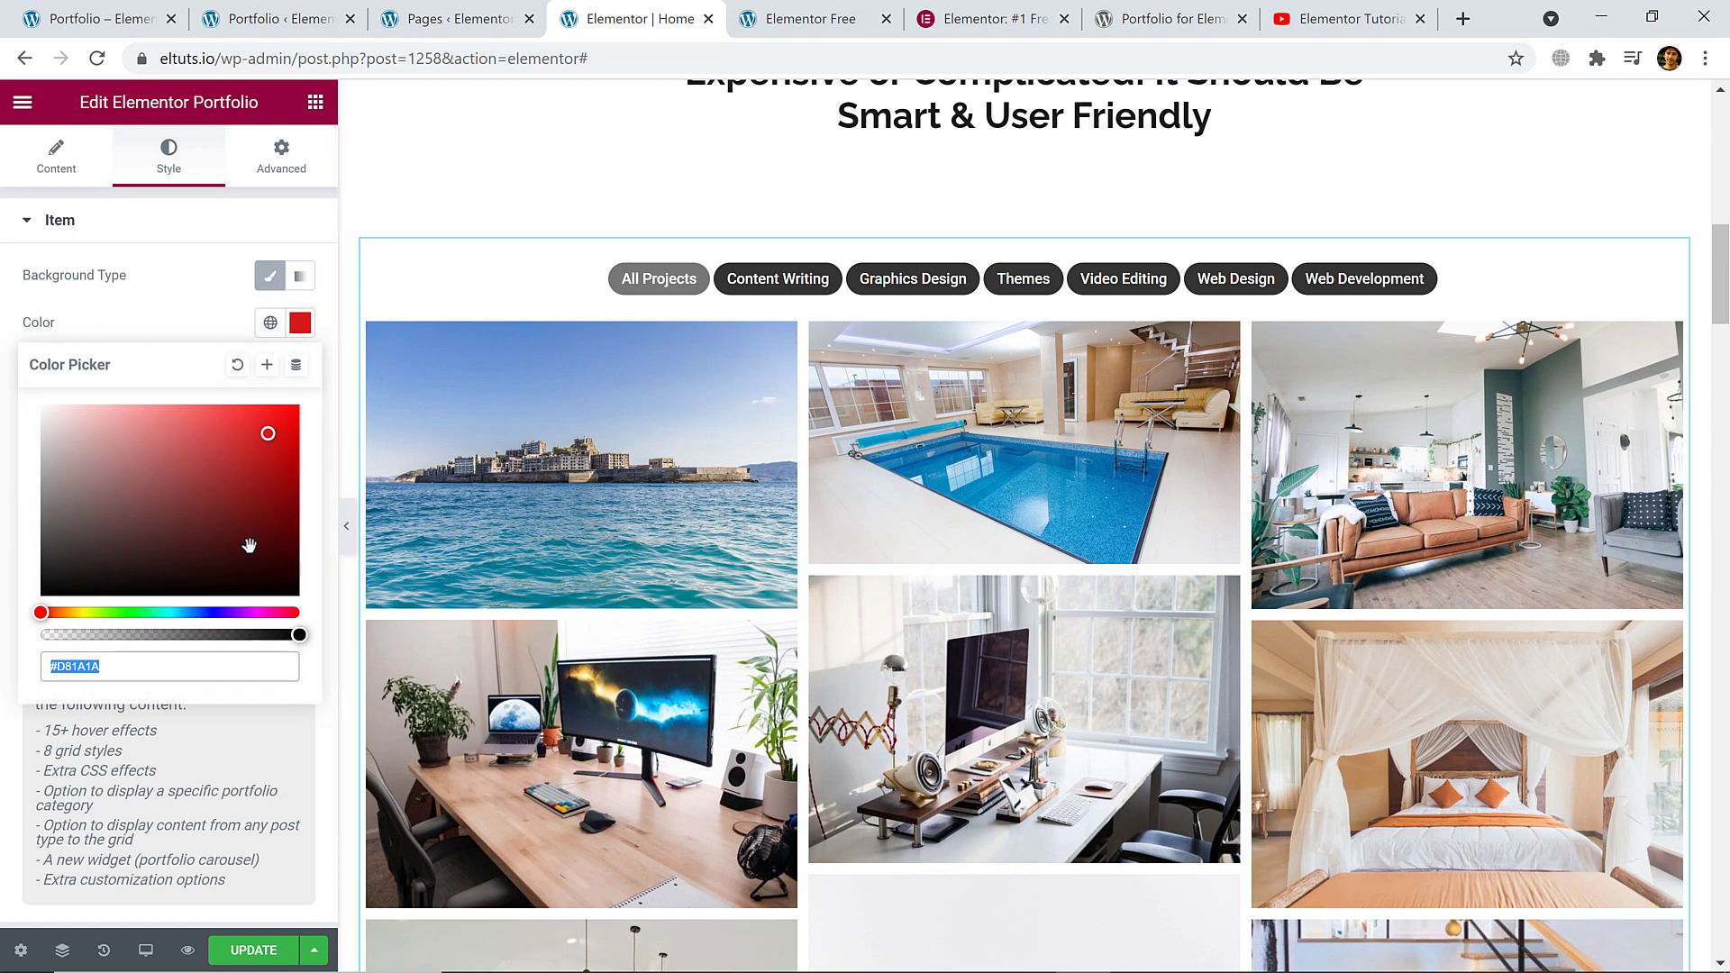
click(258, 614)
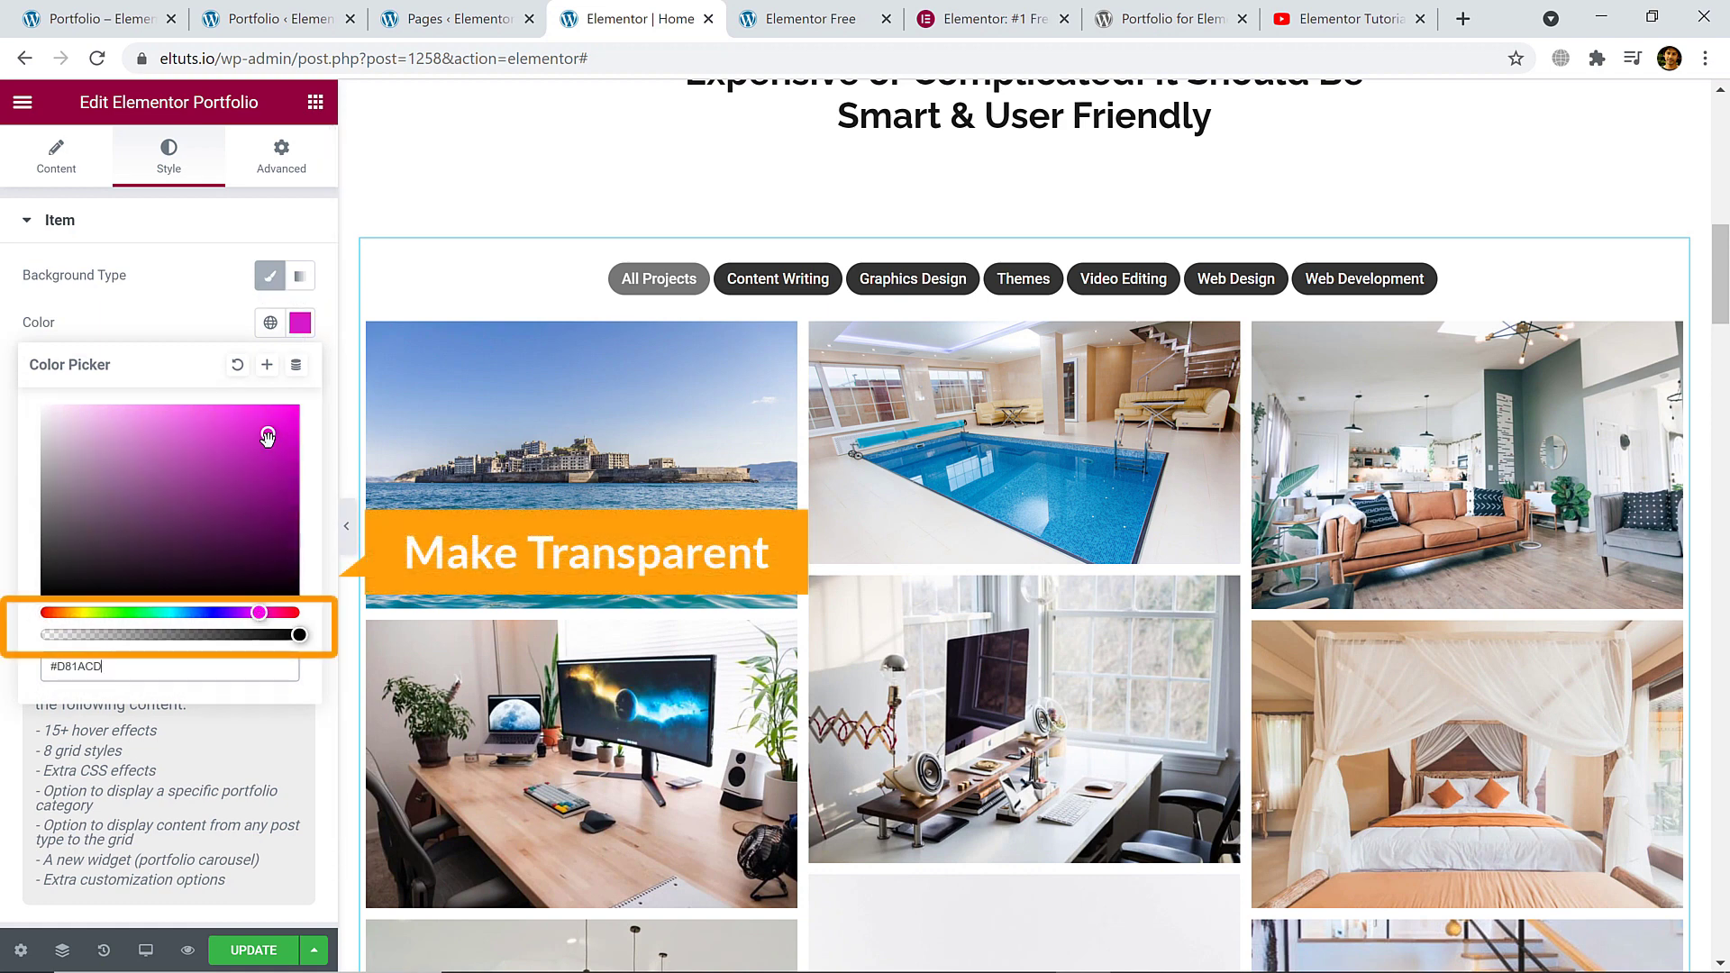
drag(268, 436, 222, 480)
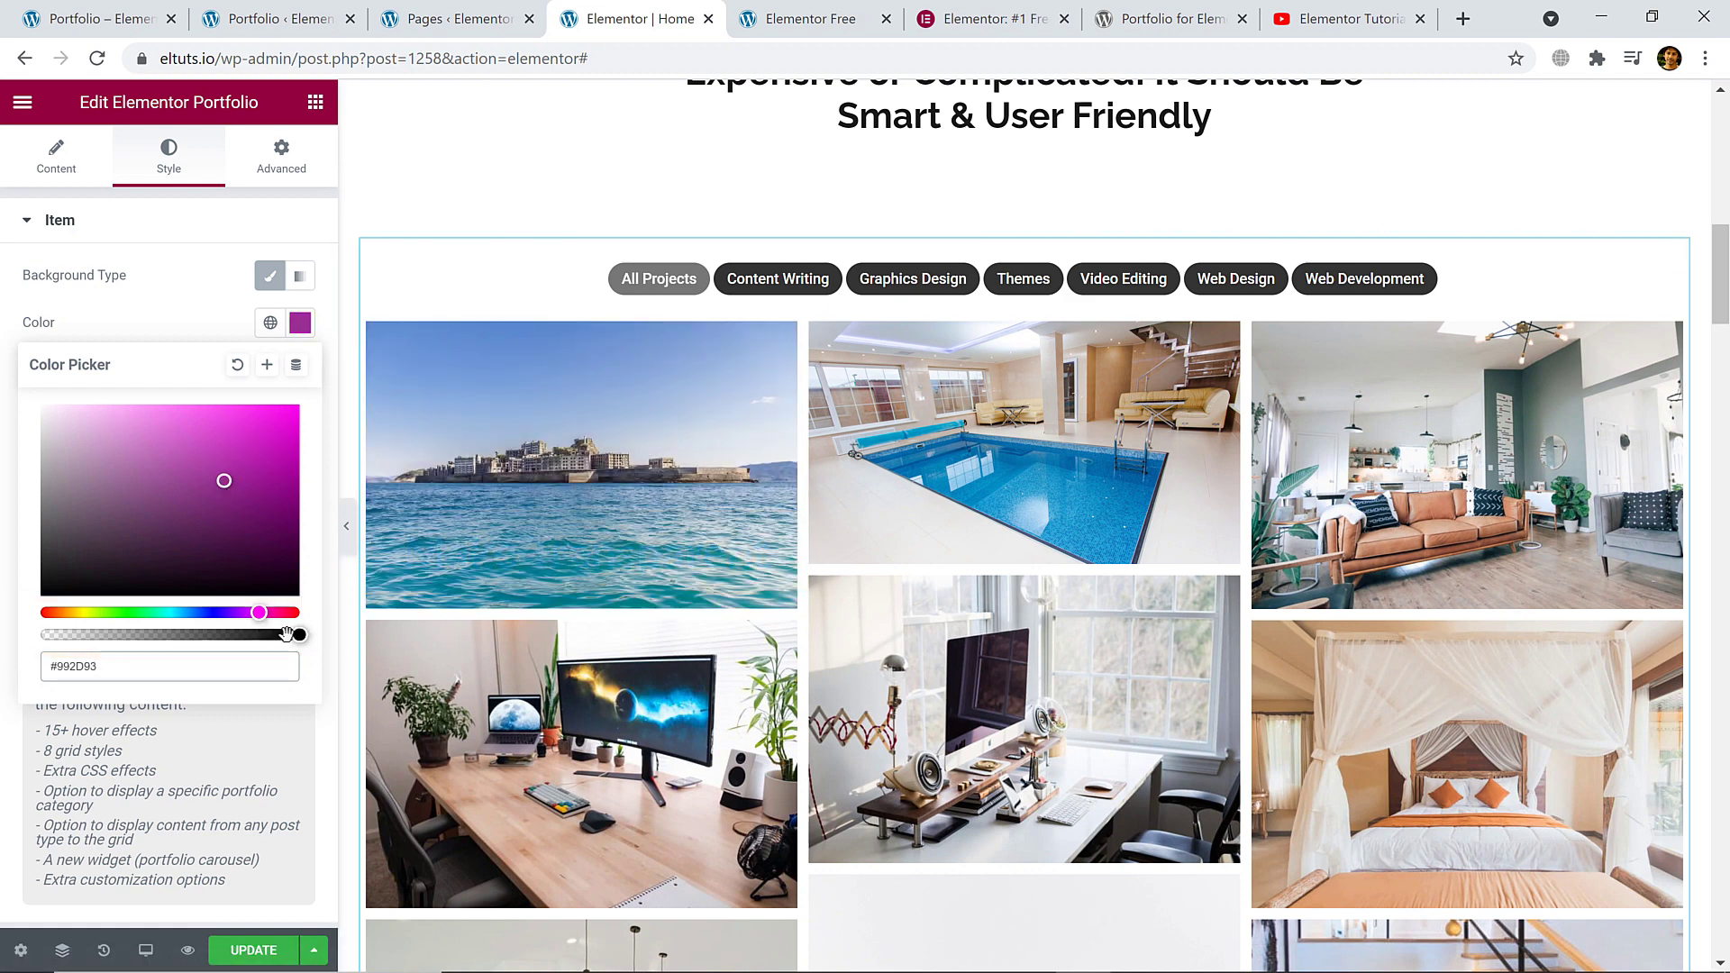
drag(299, 636, 208, 647)
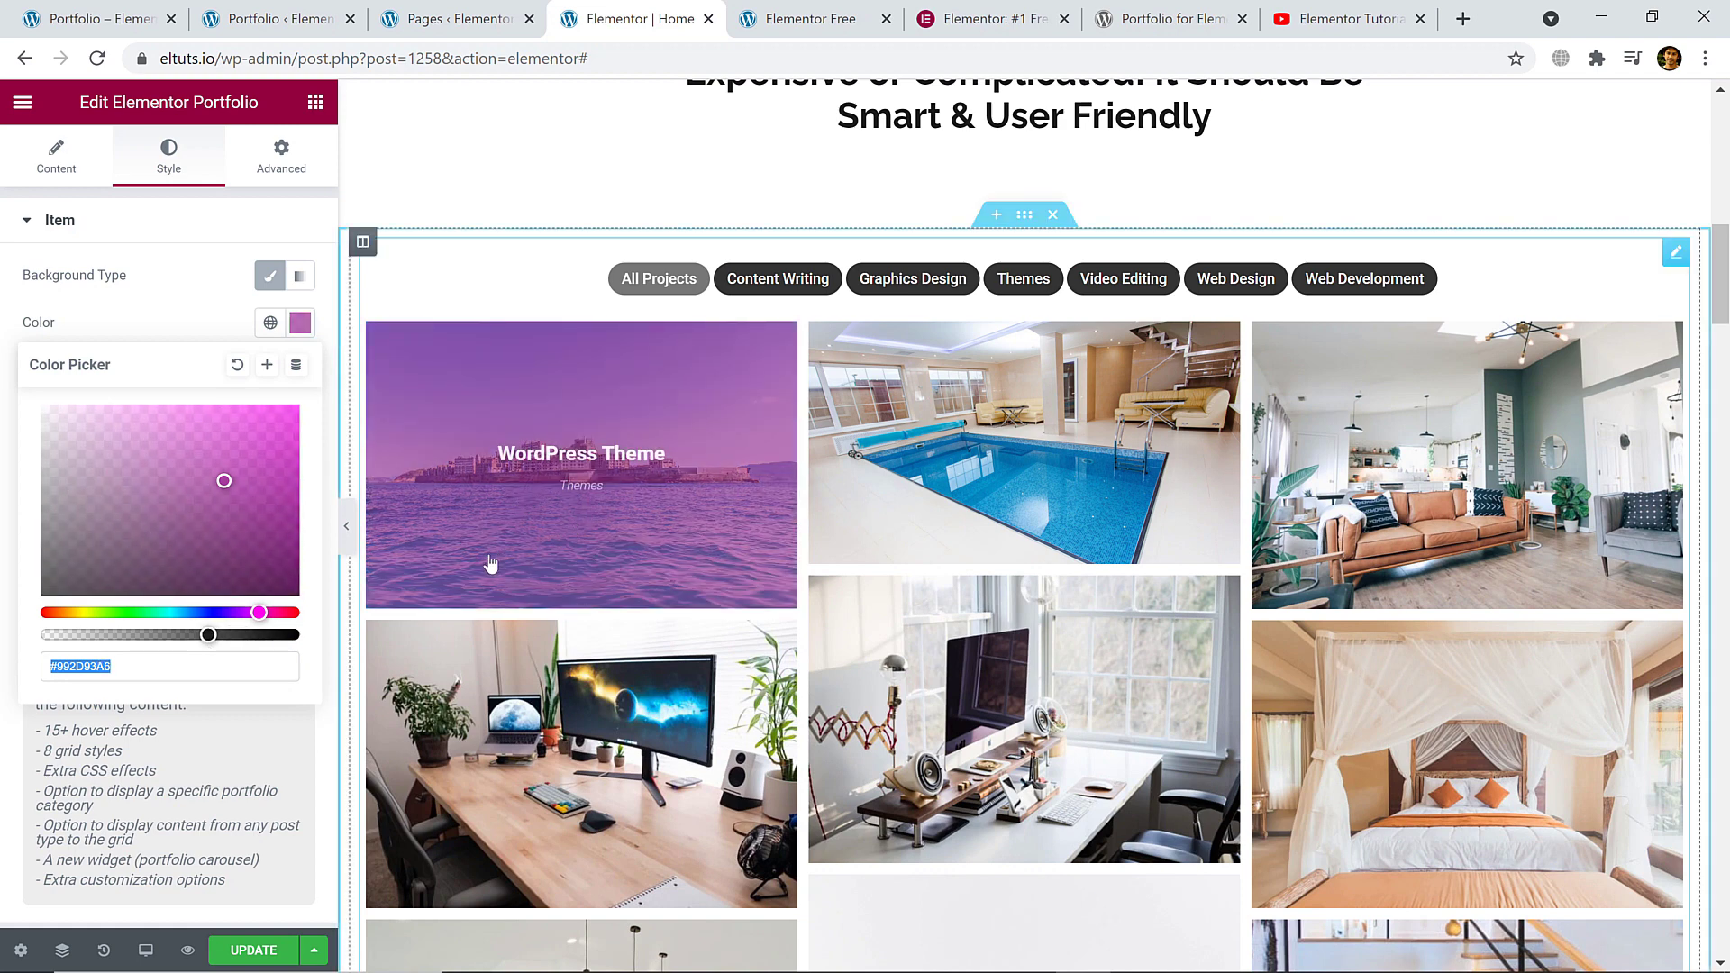
click(301, 324)
- Look through the portfolio widget's Filter style options and its Advanced margin and padding settings
scroll(228, 546, down, 1)
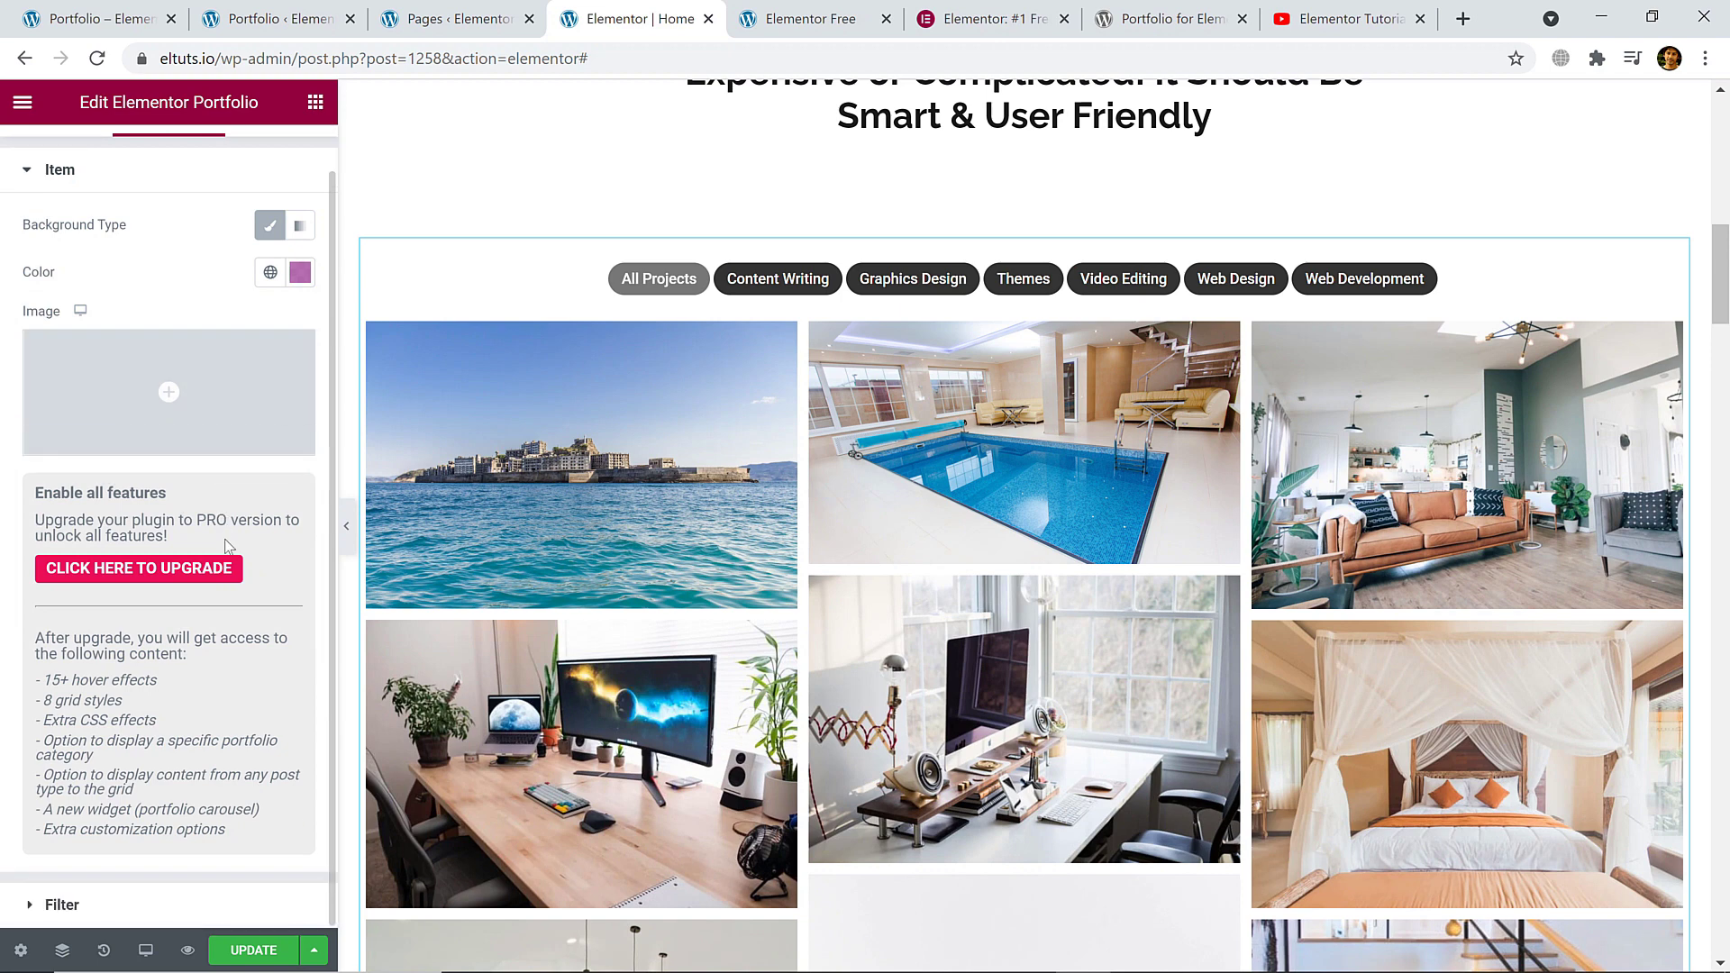
click(63, 904)
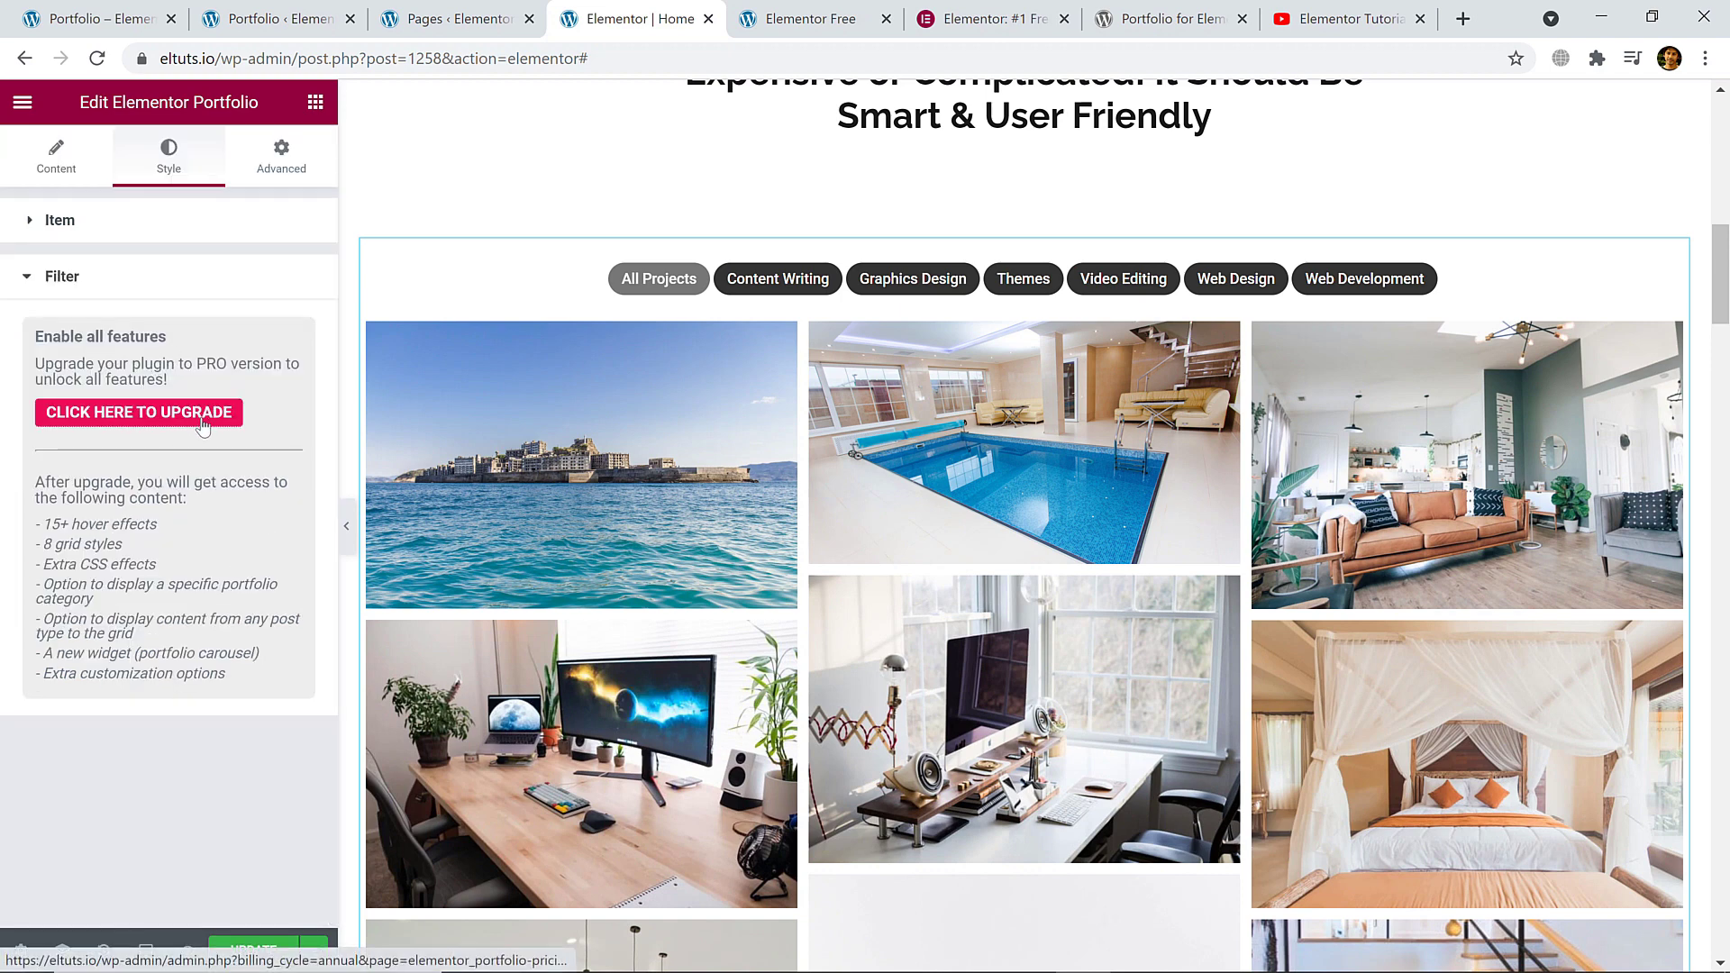
click(279, 166)
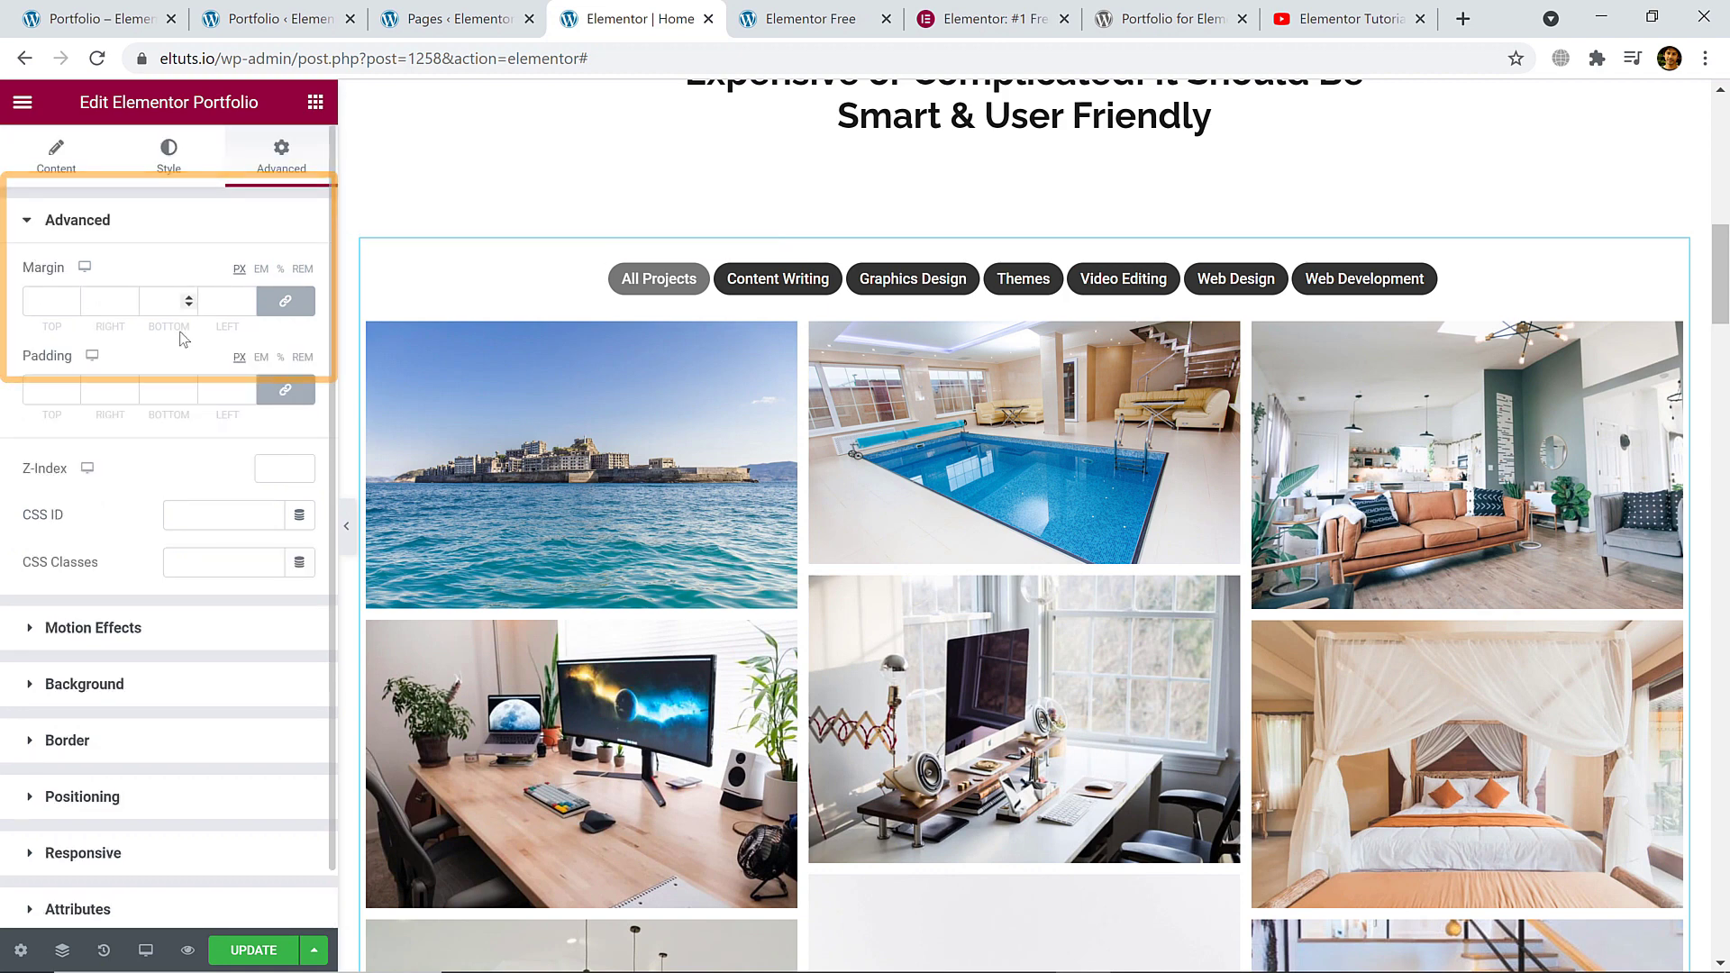
- Update the Home page with the portfolio widget changes and look over the page's upper sections
click(267, 953)
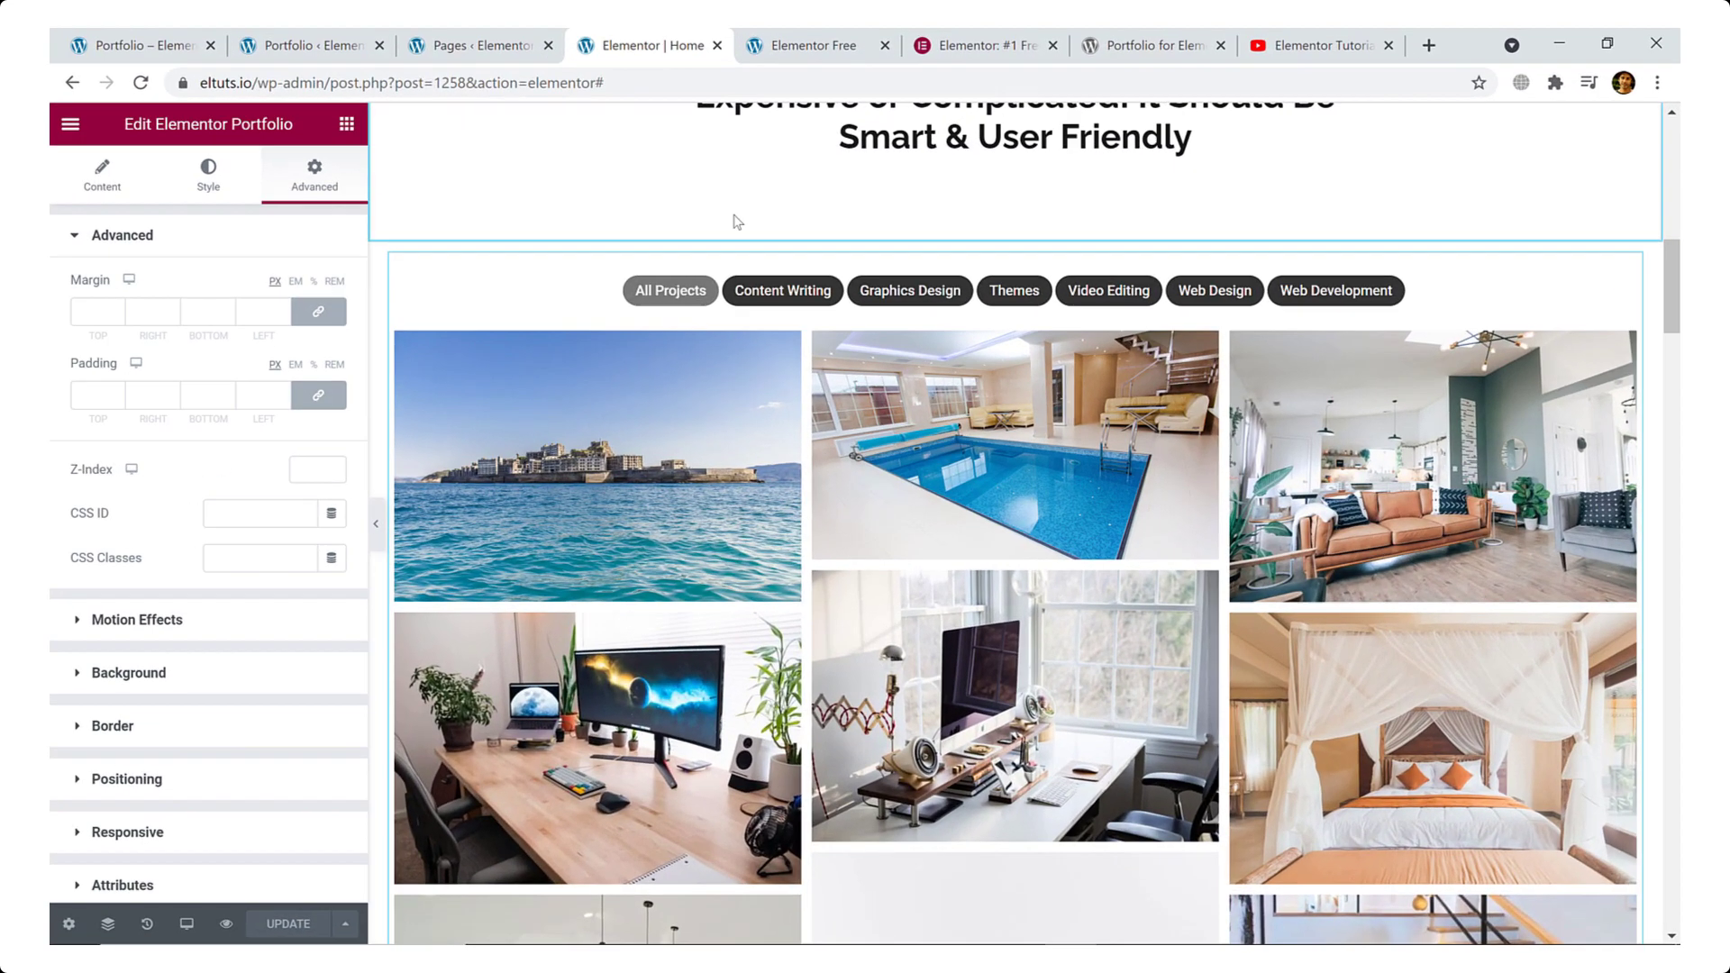
scroll(782, 318, up, 5)
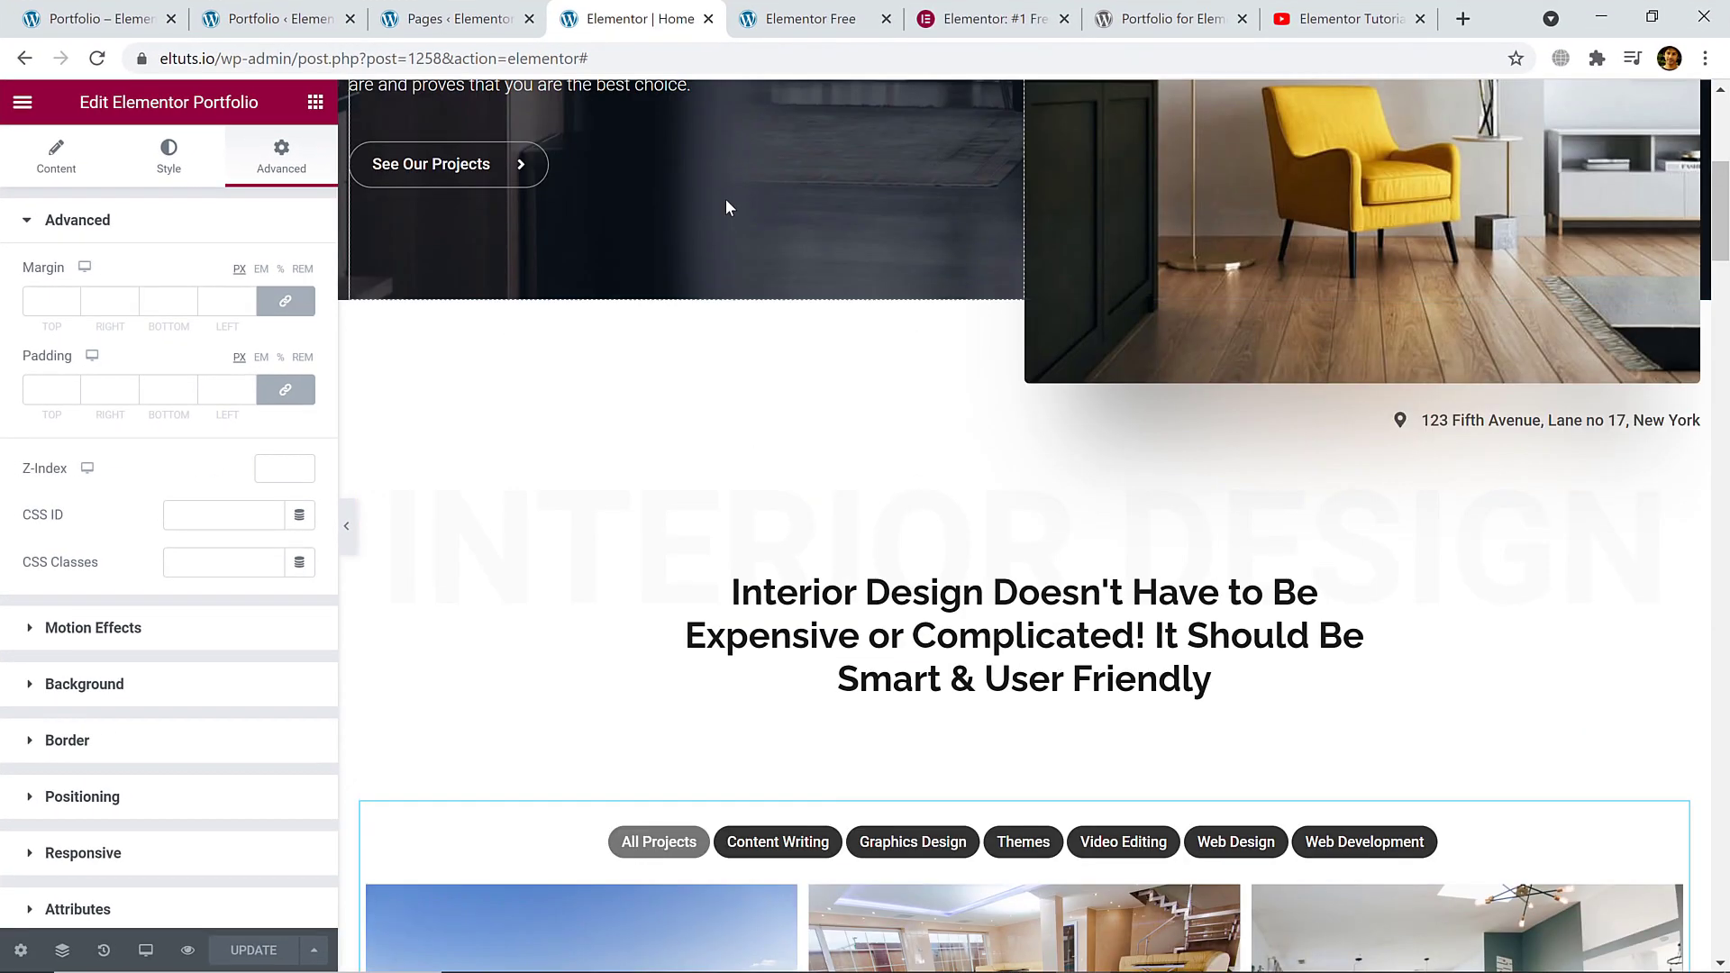
scroll(726, 207, up, 5)
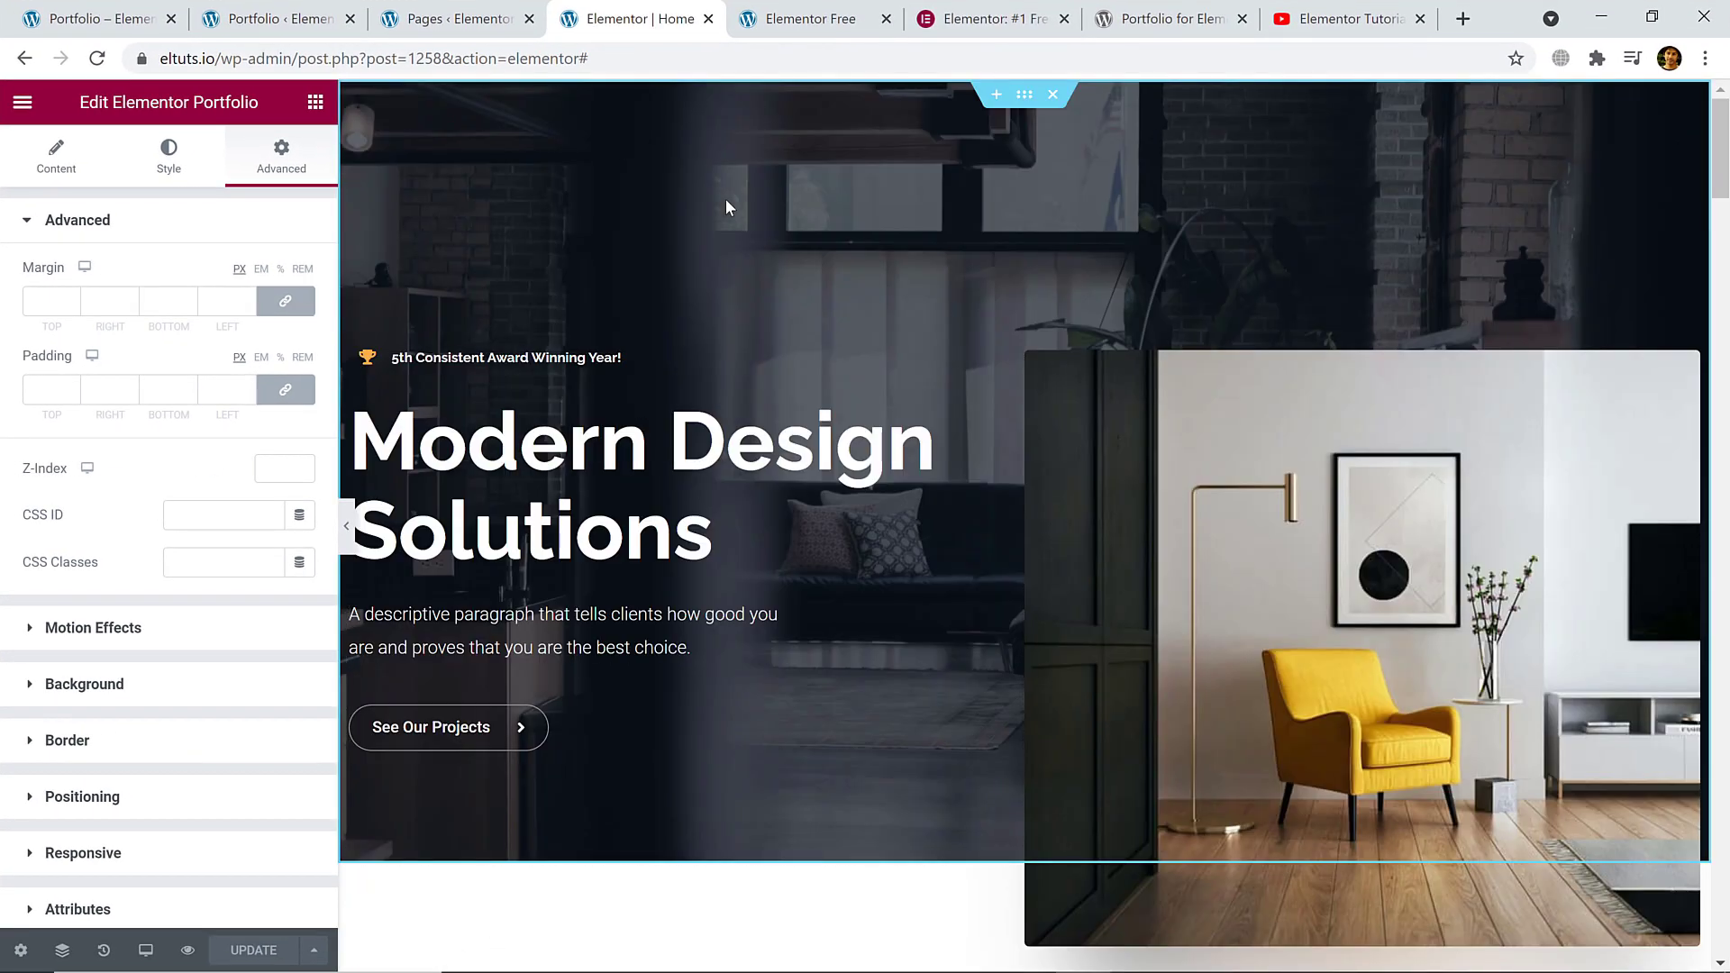